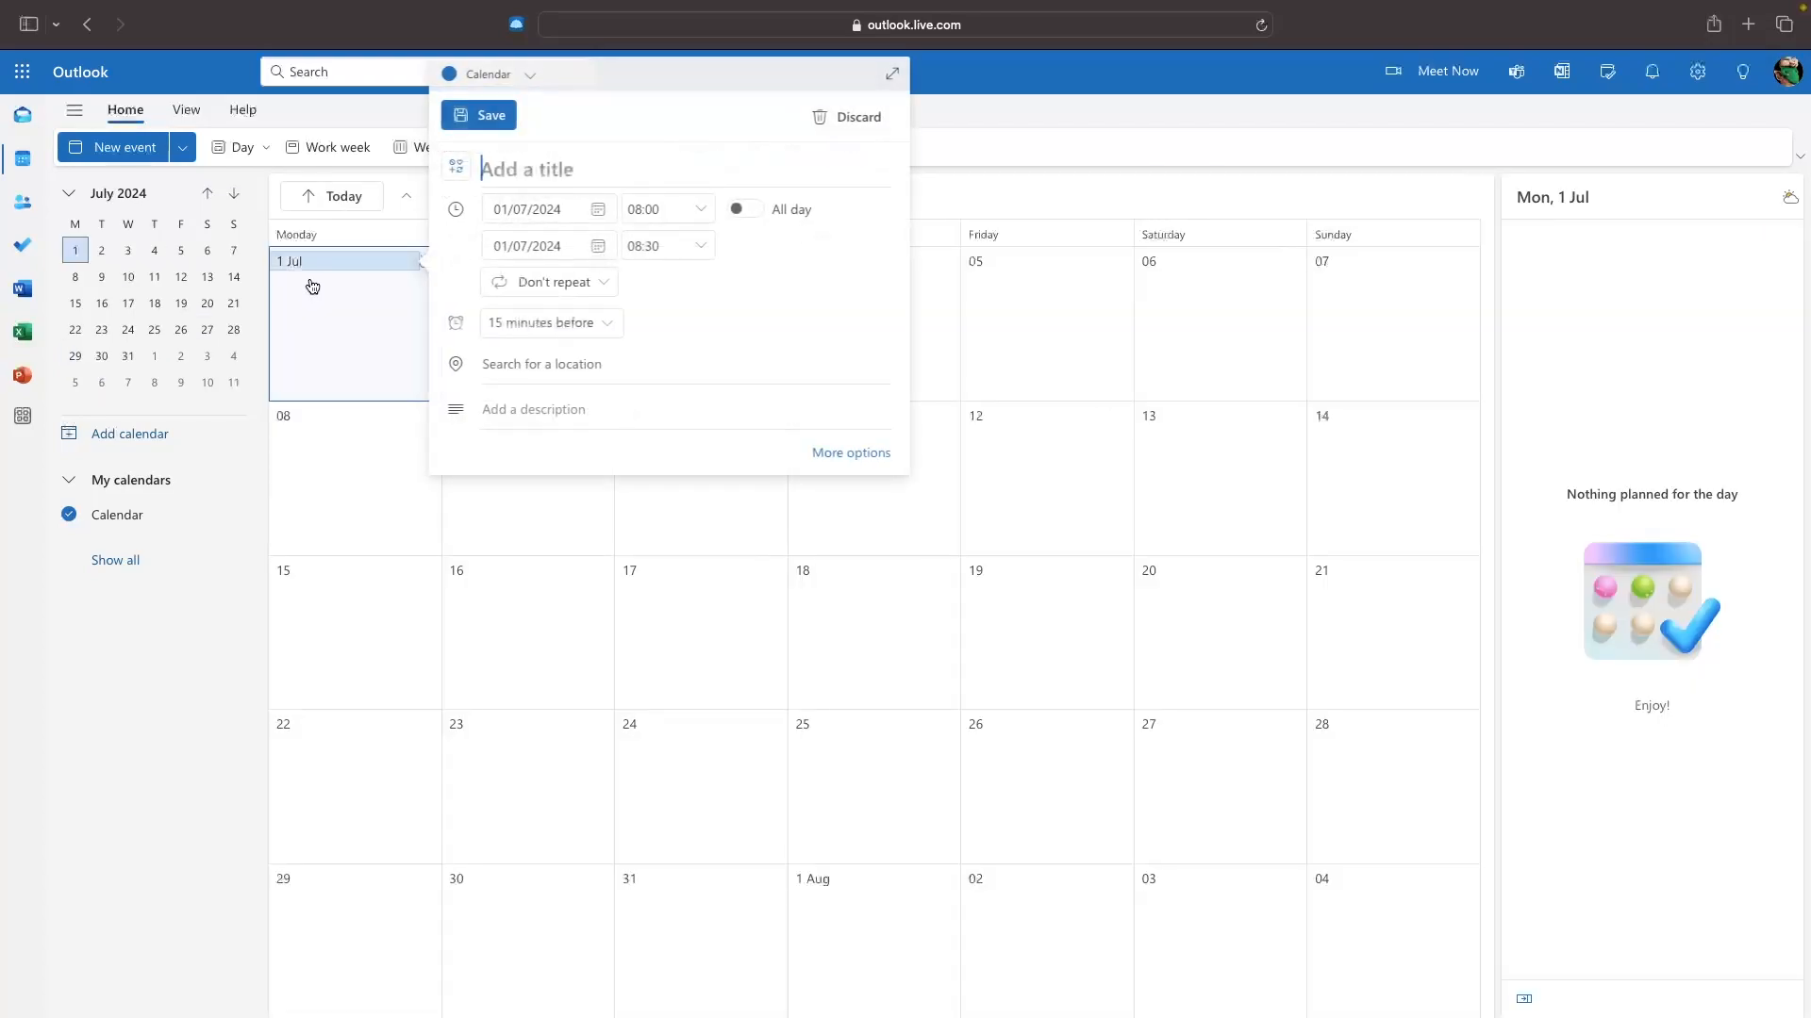
Create a Leisure calendar with a chosen colour and charm, then turn on dark mode.
left_click(311, 288)
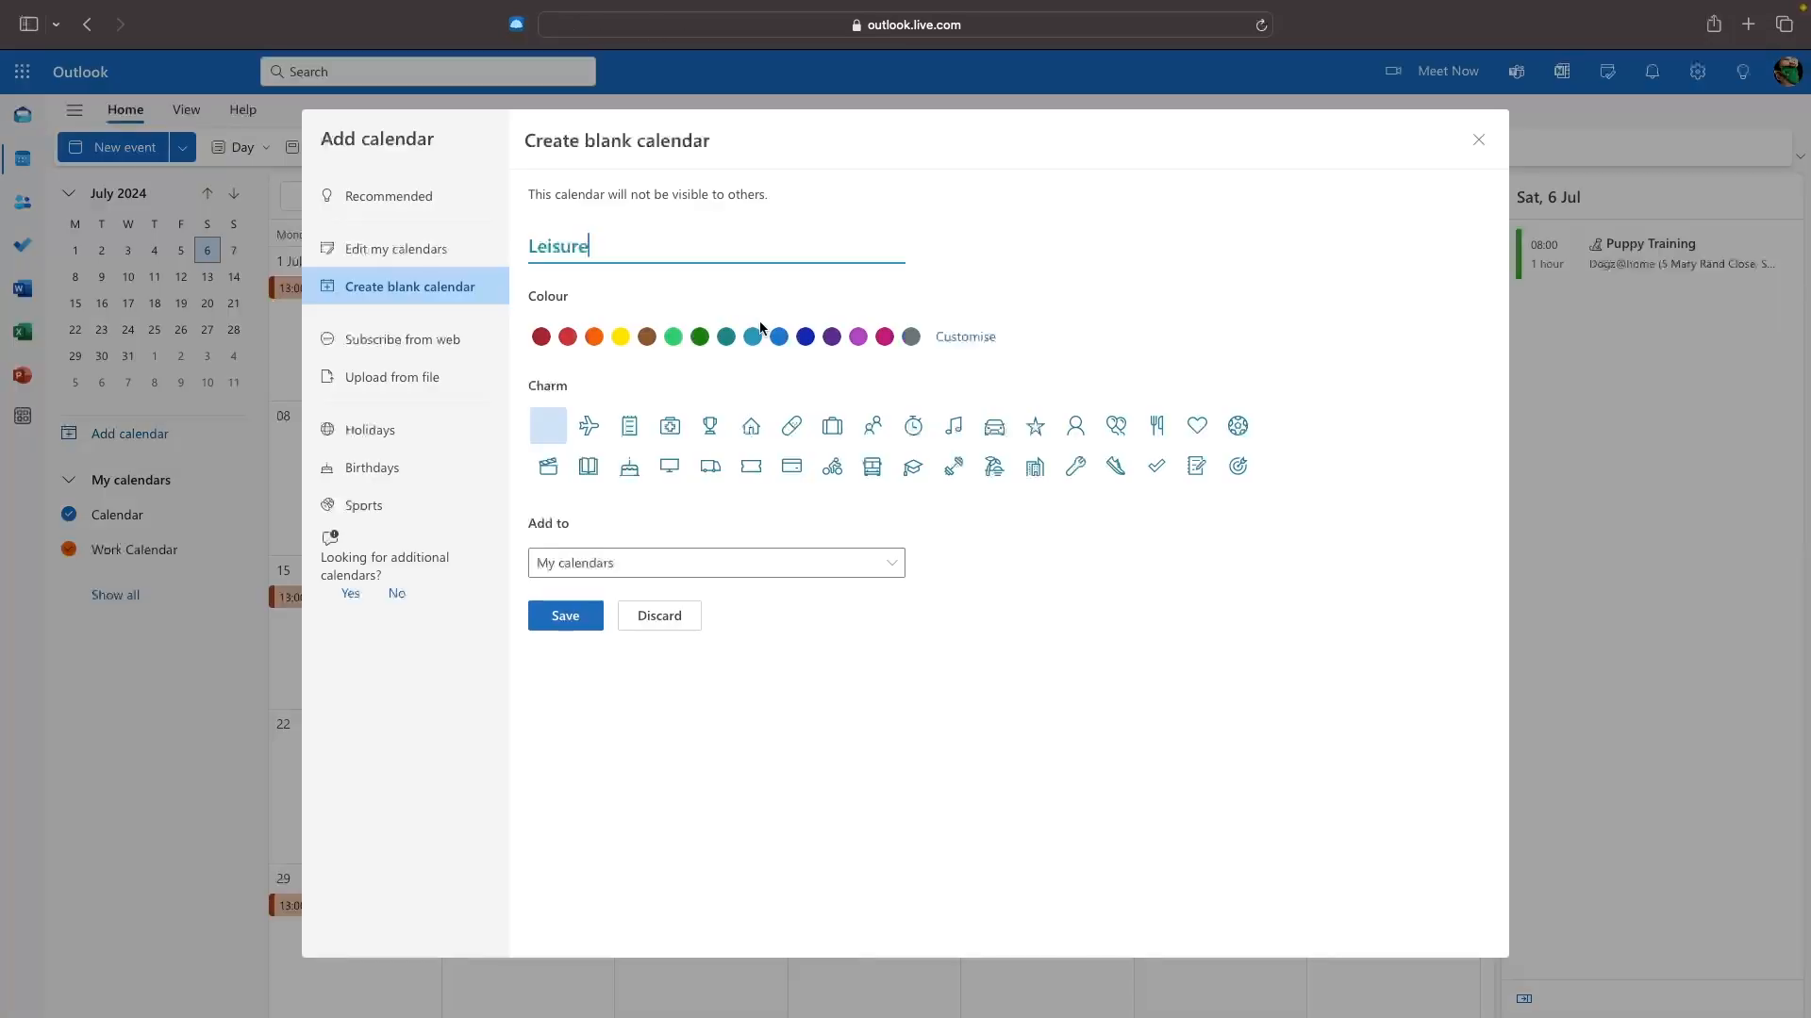
left_click(699, 337)
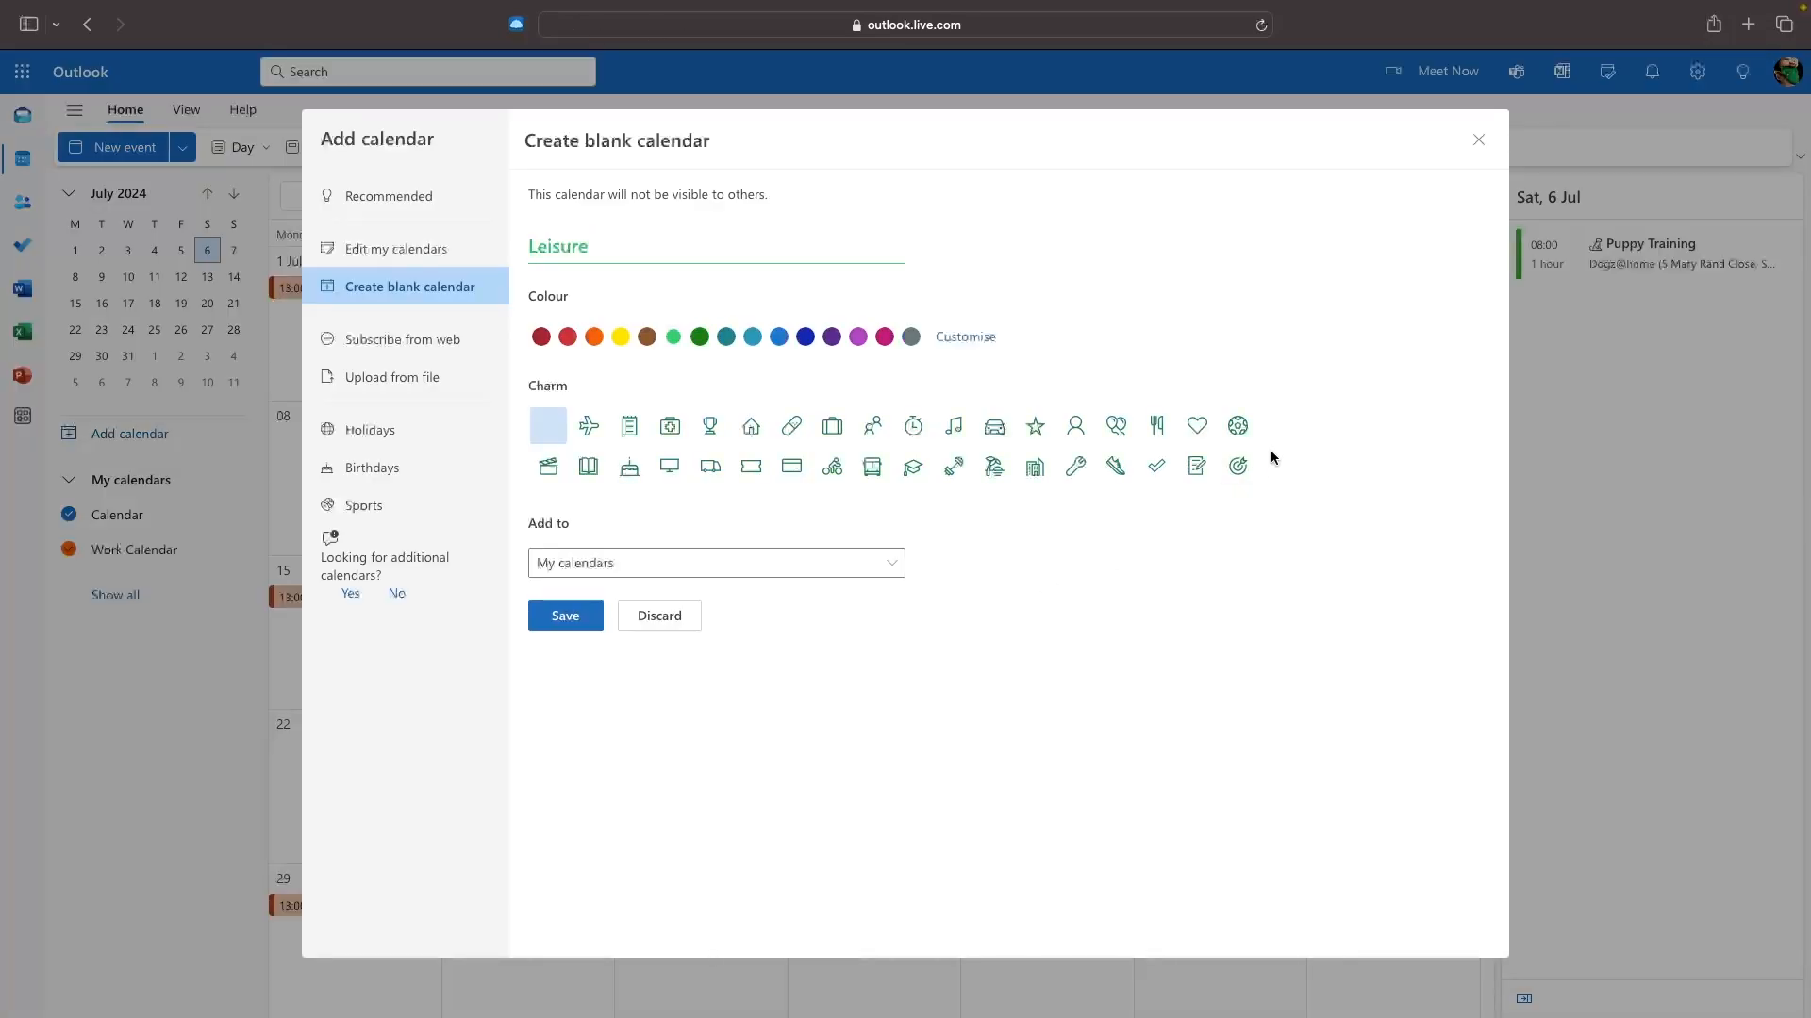
left_click(1245, 468)
left_click(564, 615)
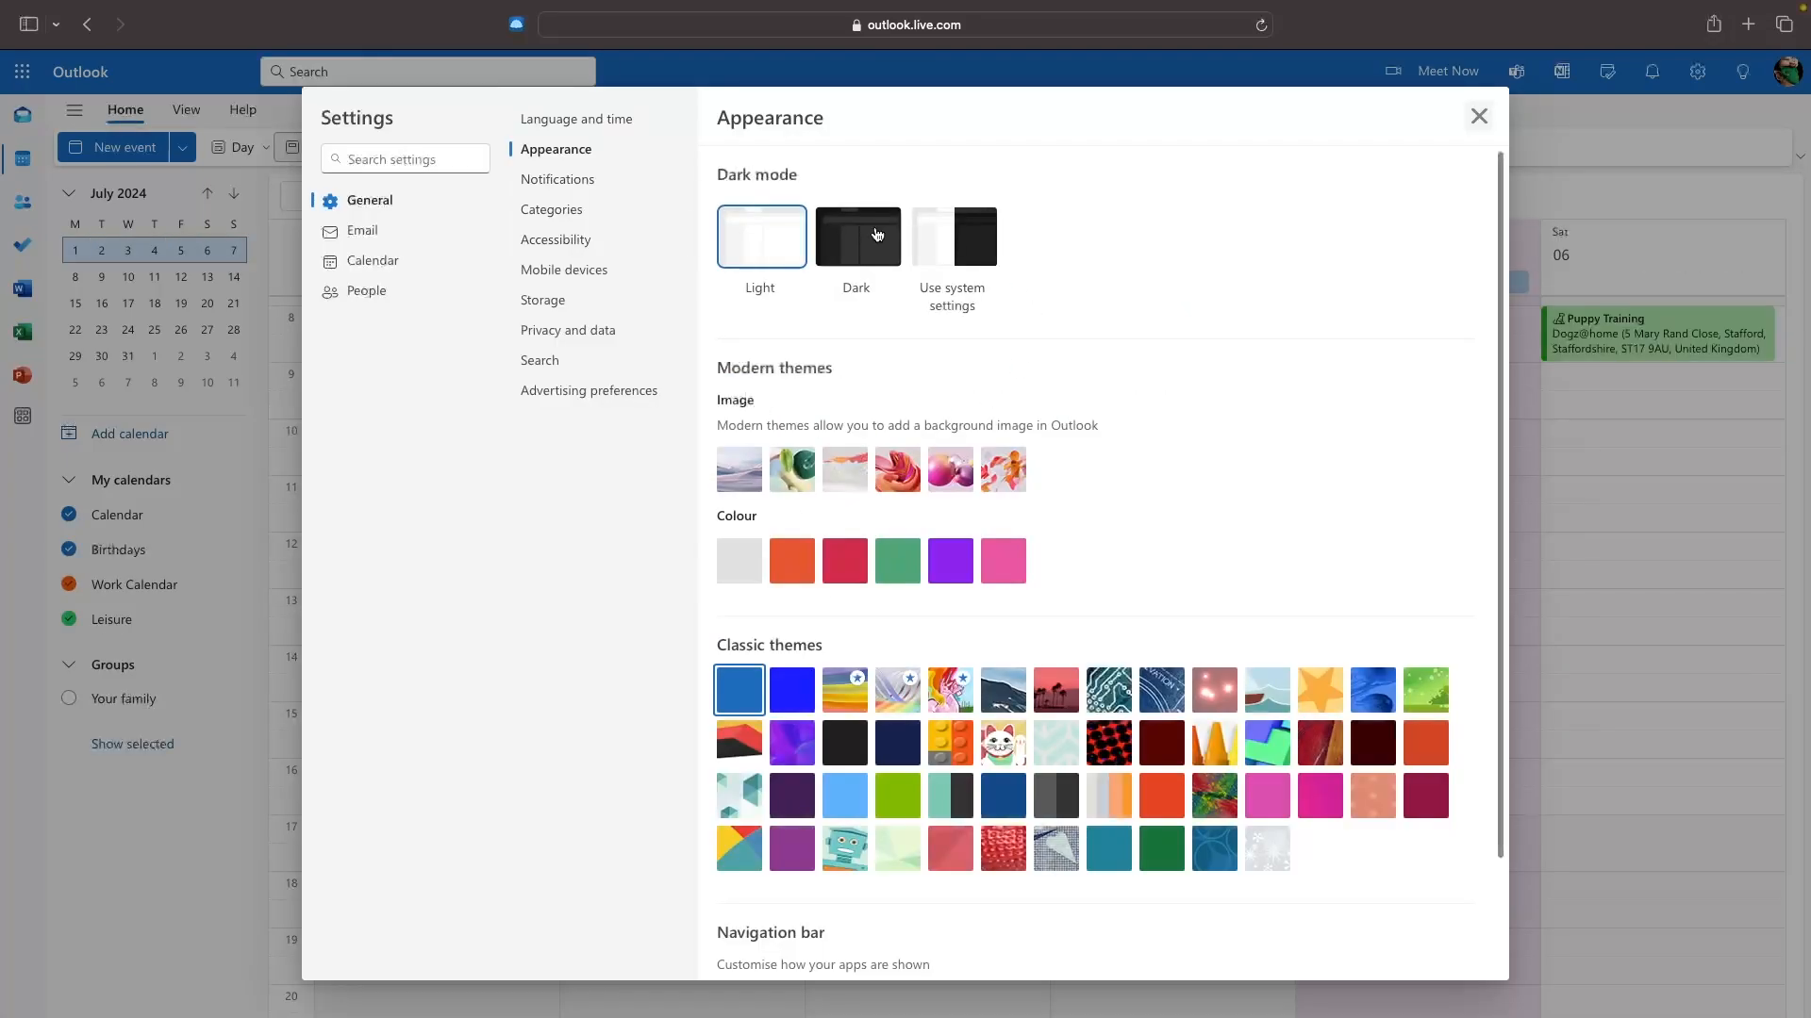
left_click(877, 235)
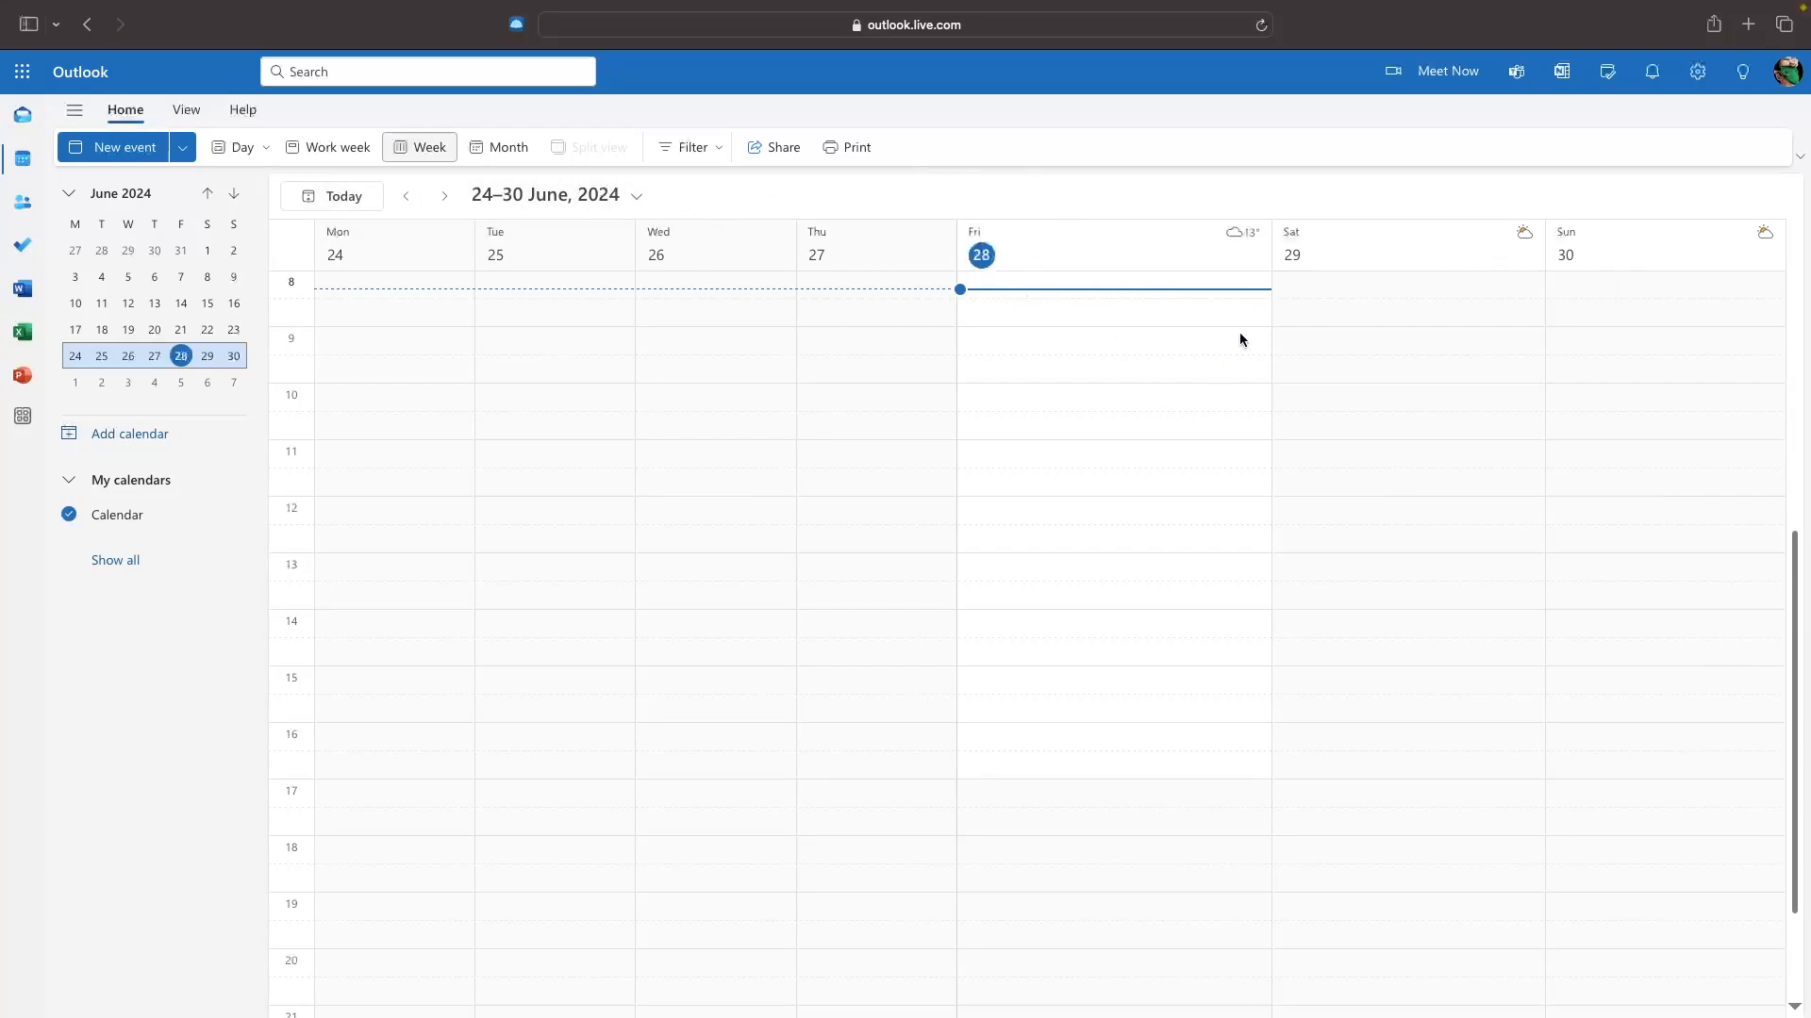
scroll(1207, 429, "down", 1)
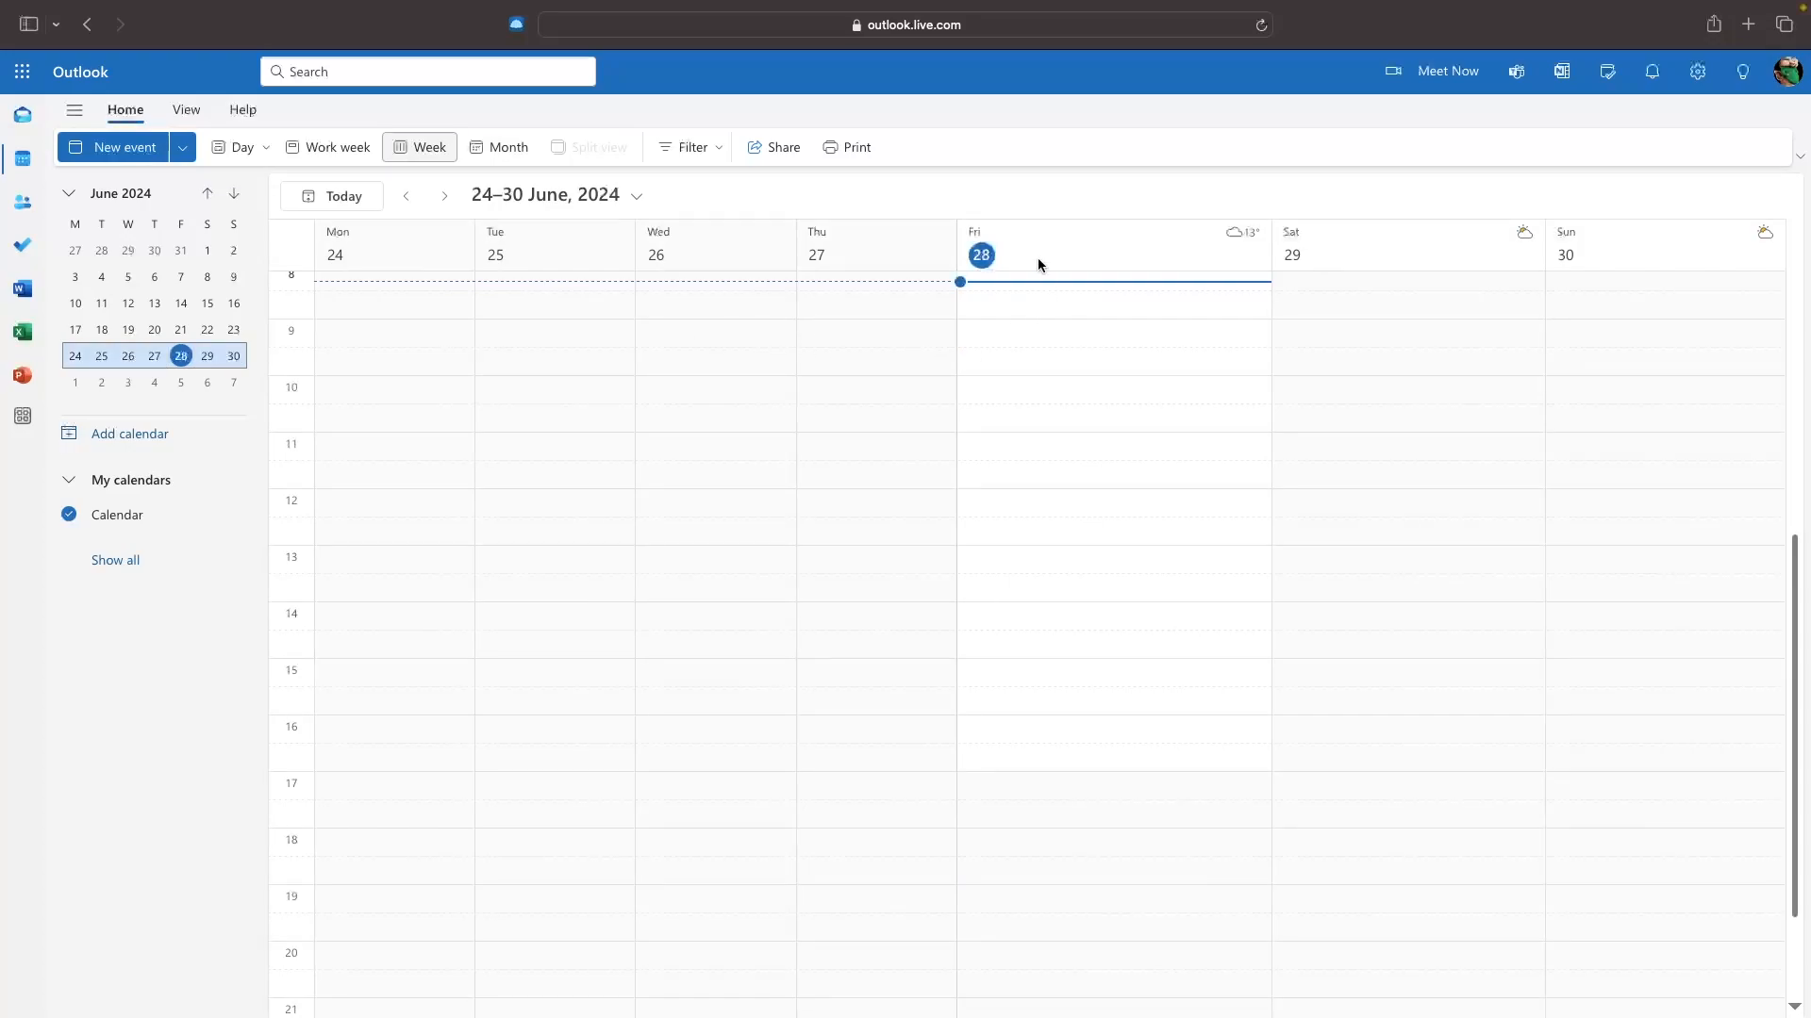
left_click(325, 147)
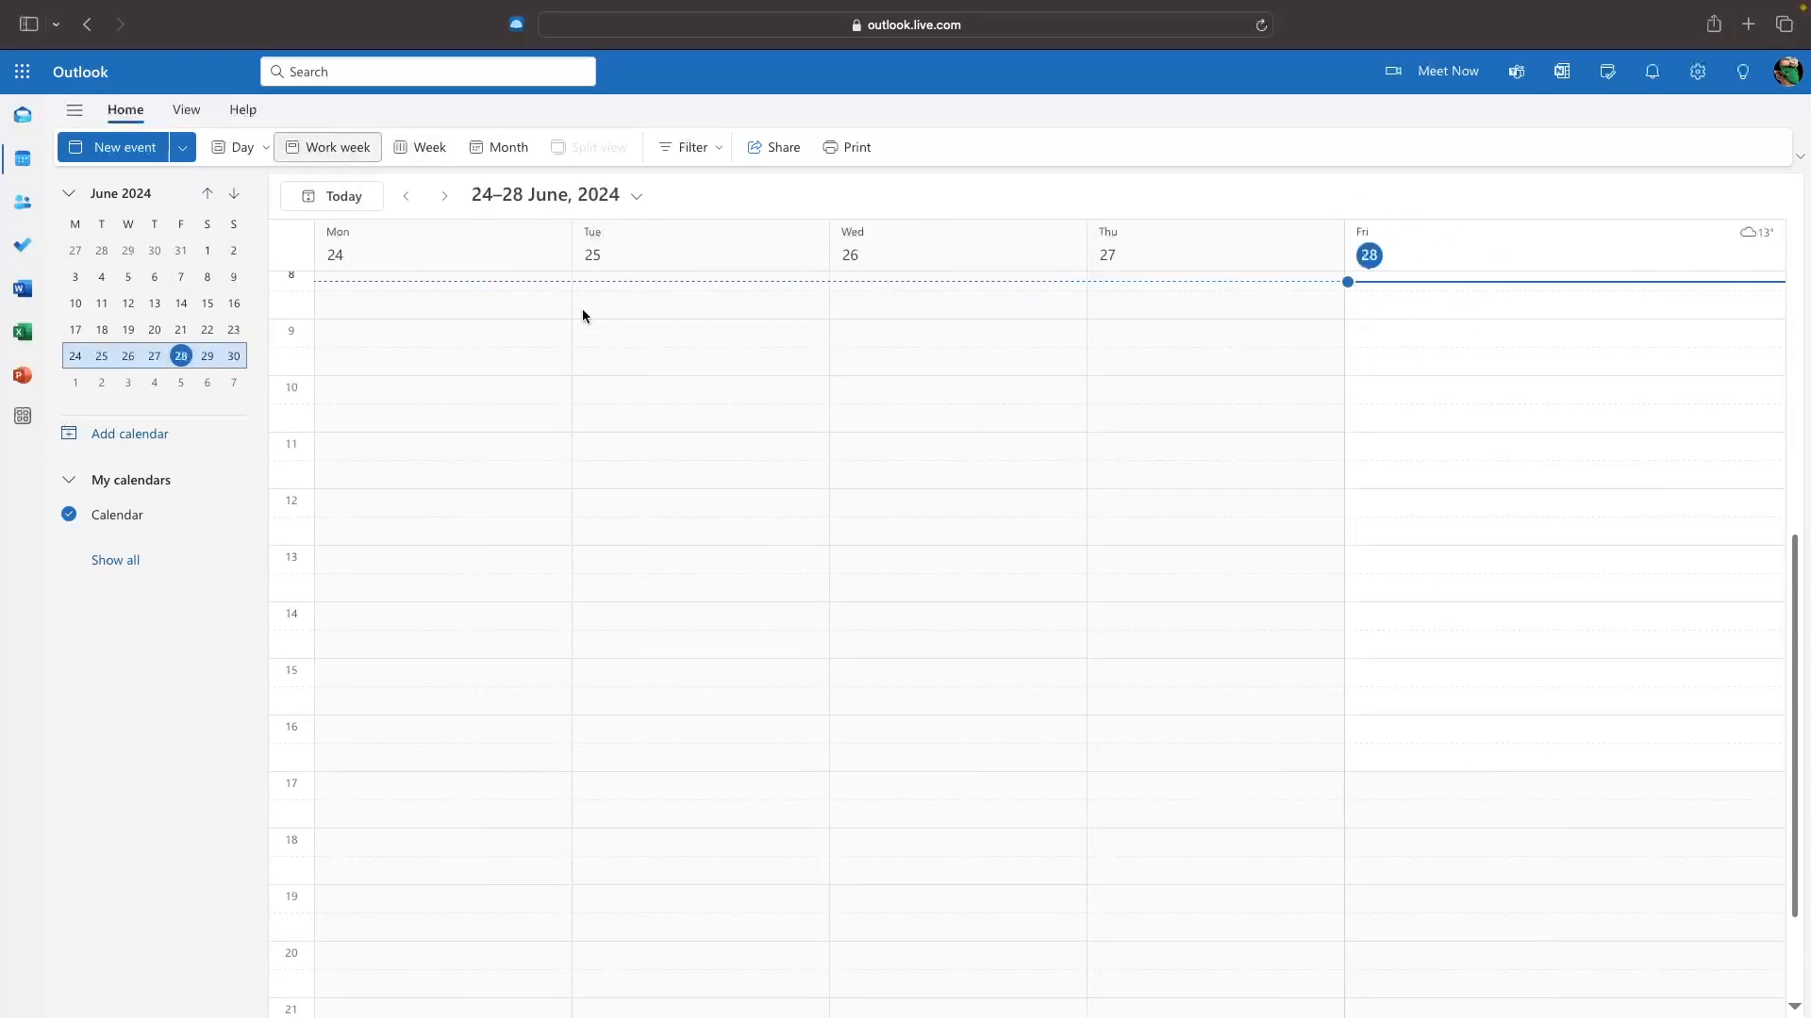
left_click(243, 155)
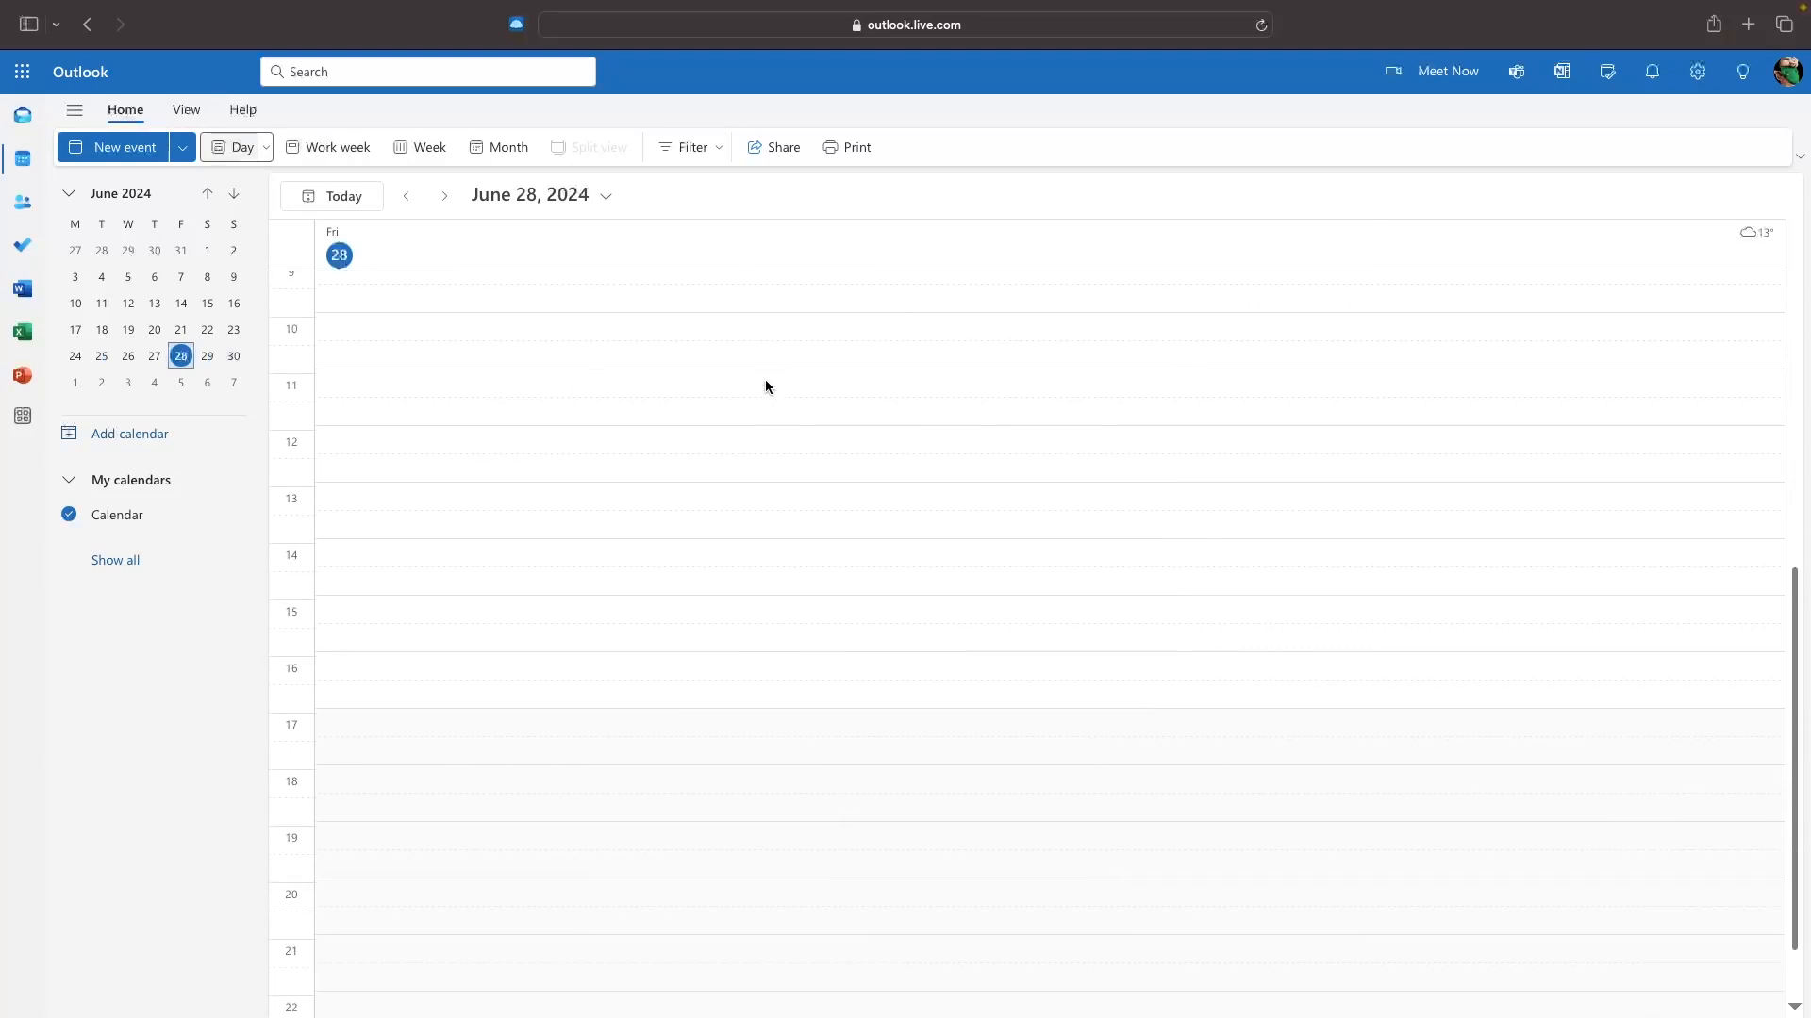
scroll(766, 379, "up", 5)
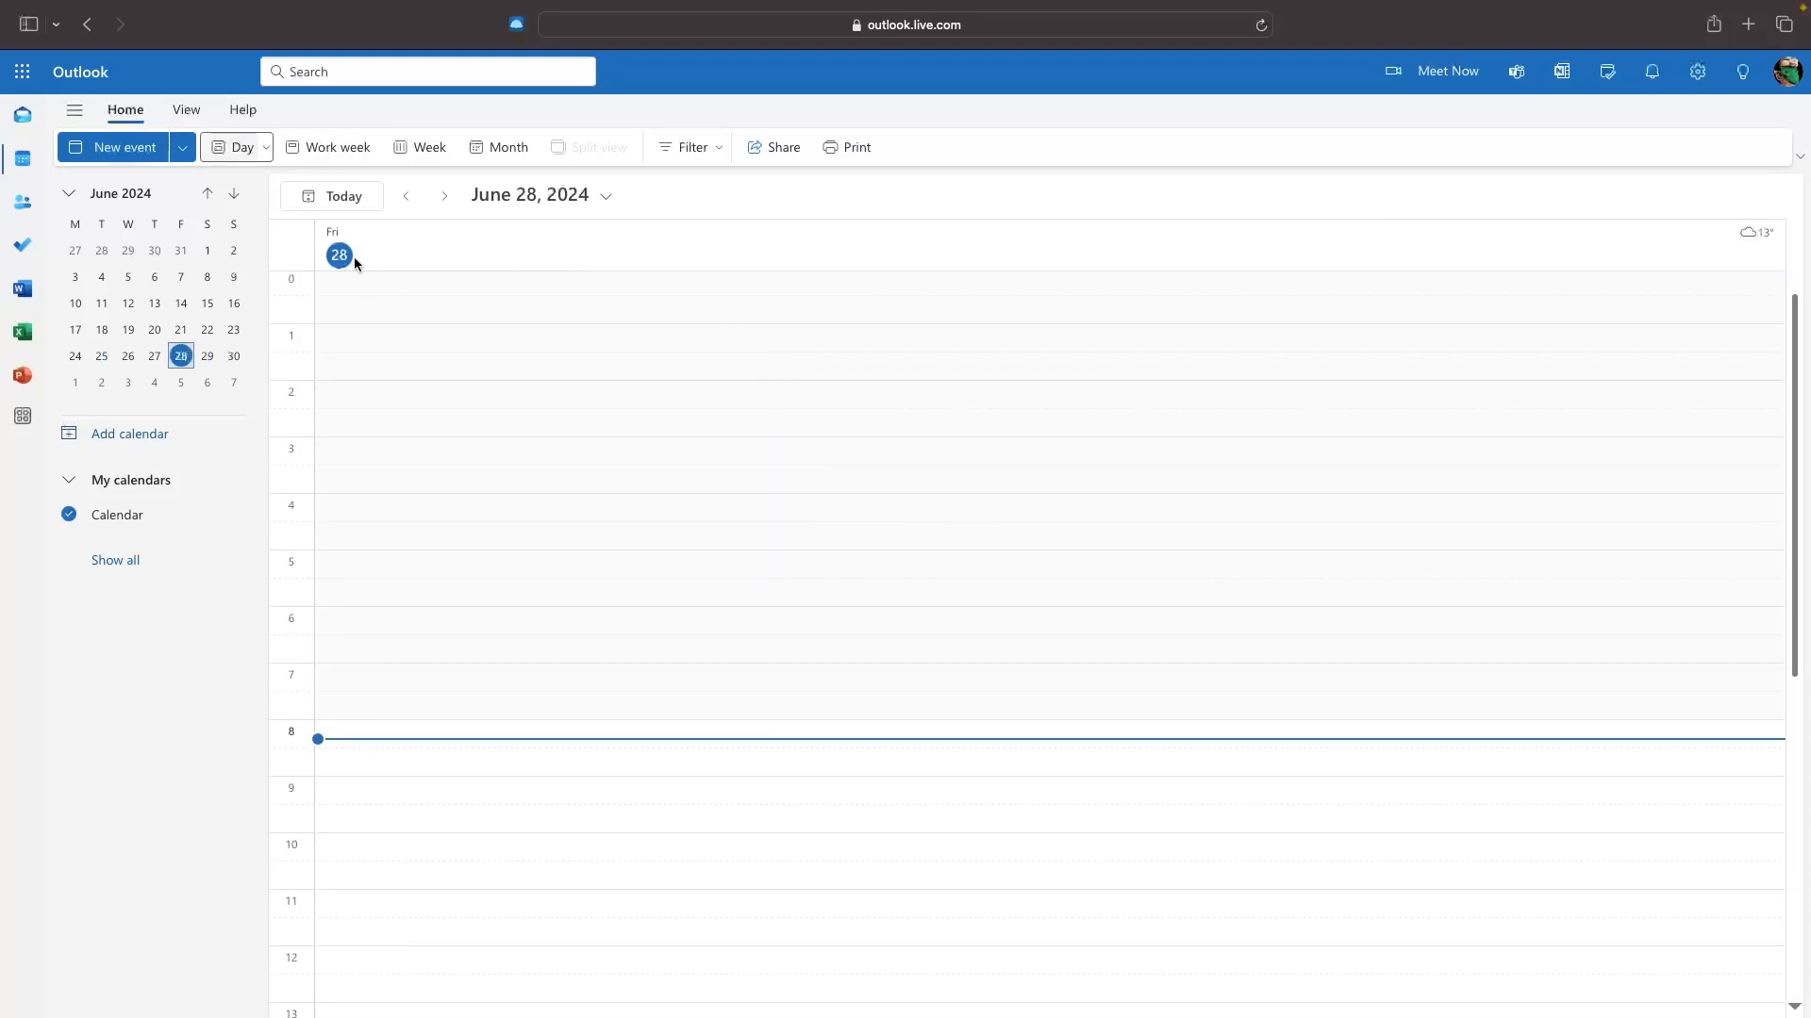
left_click(521, 145)
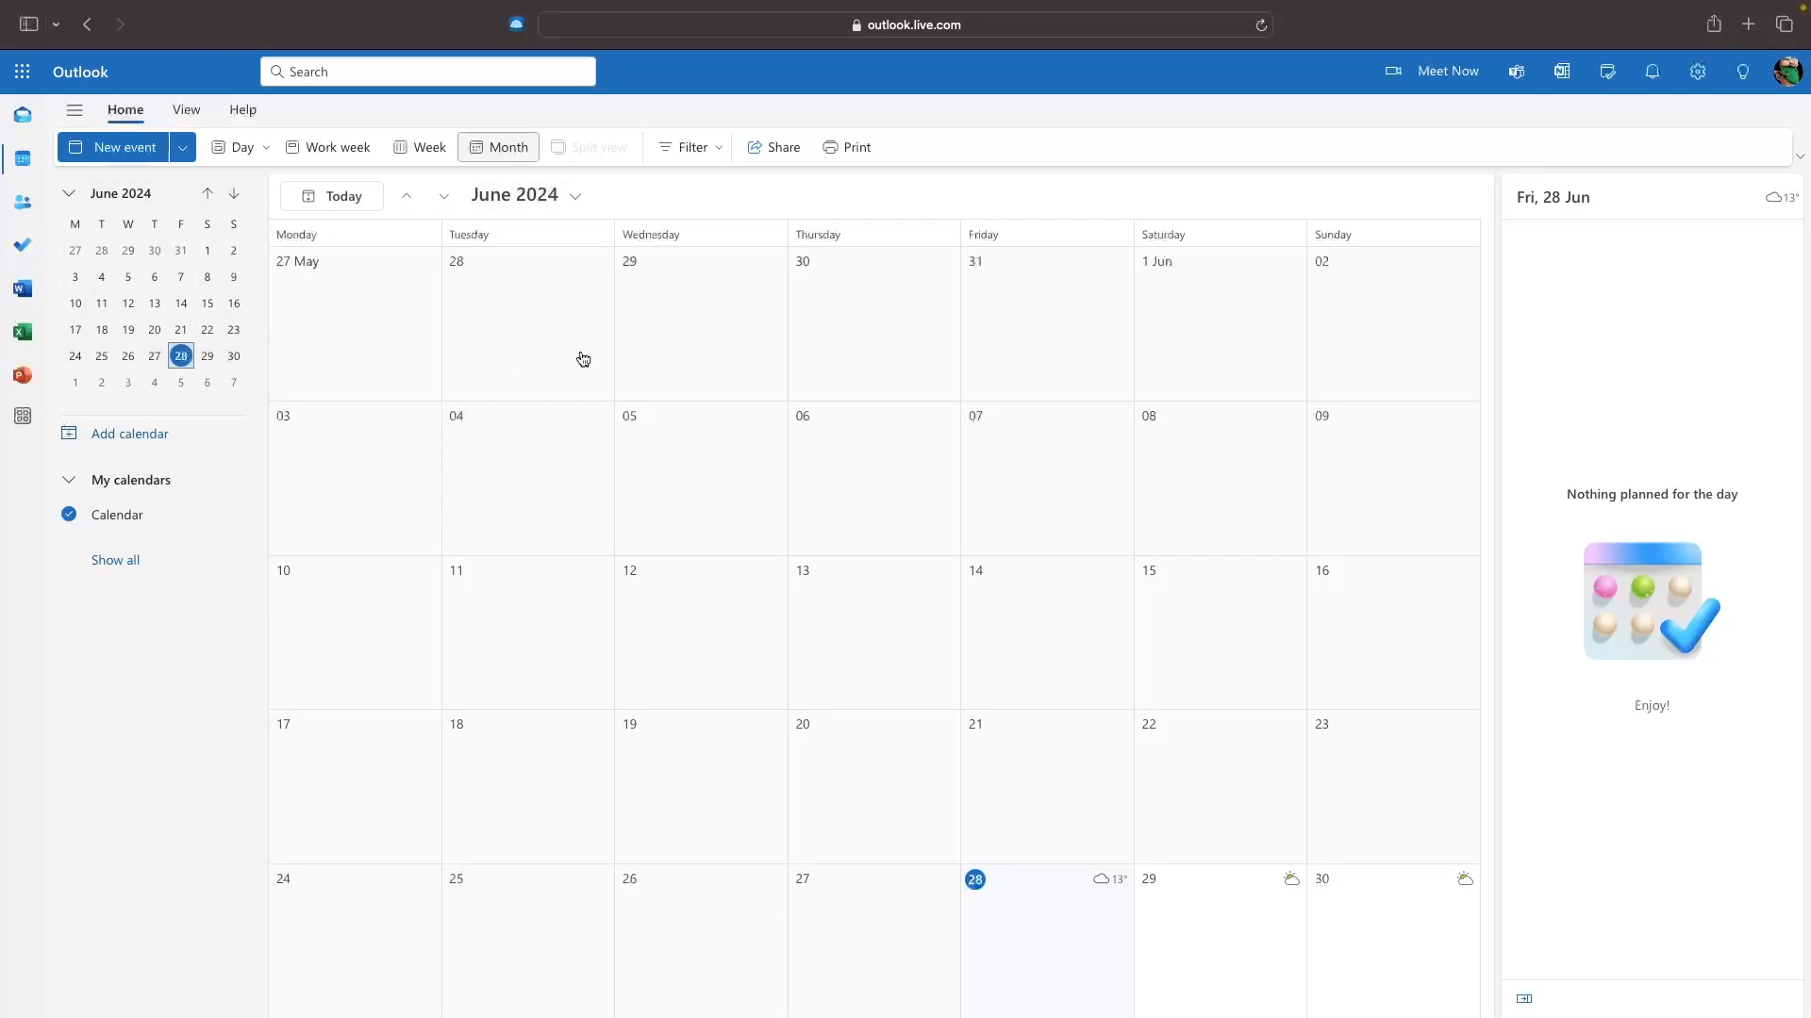
left_click(427, 147)
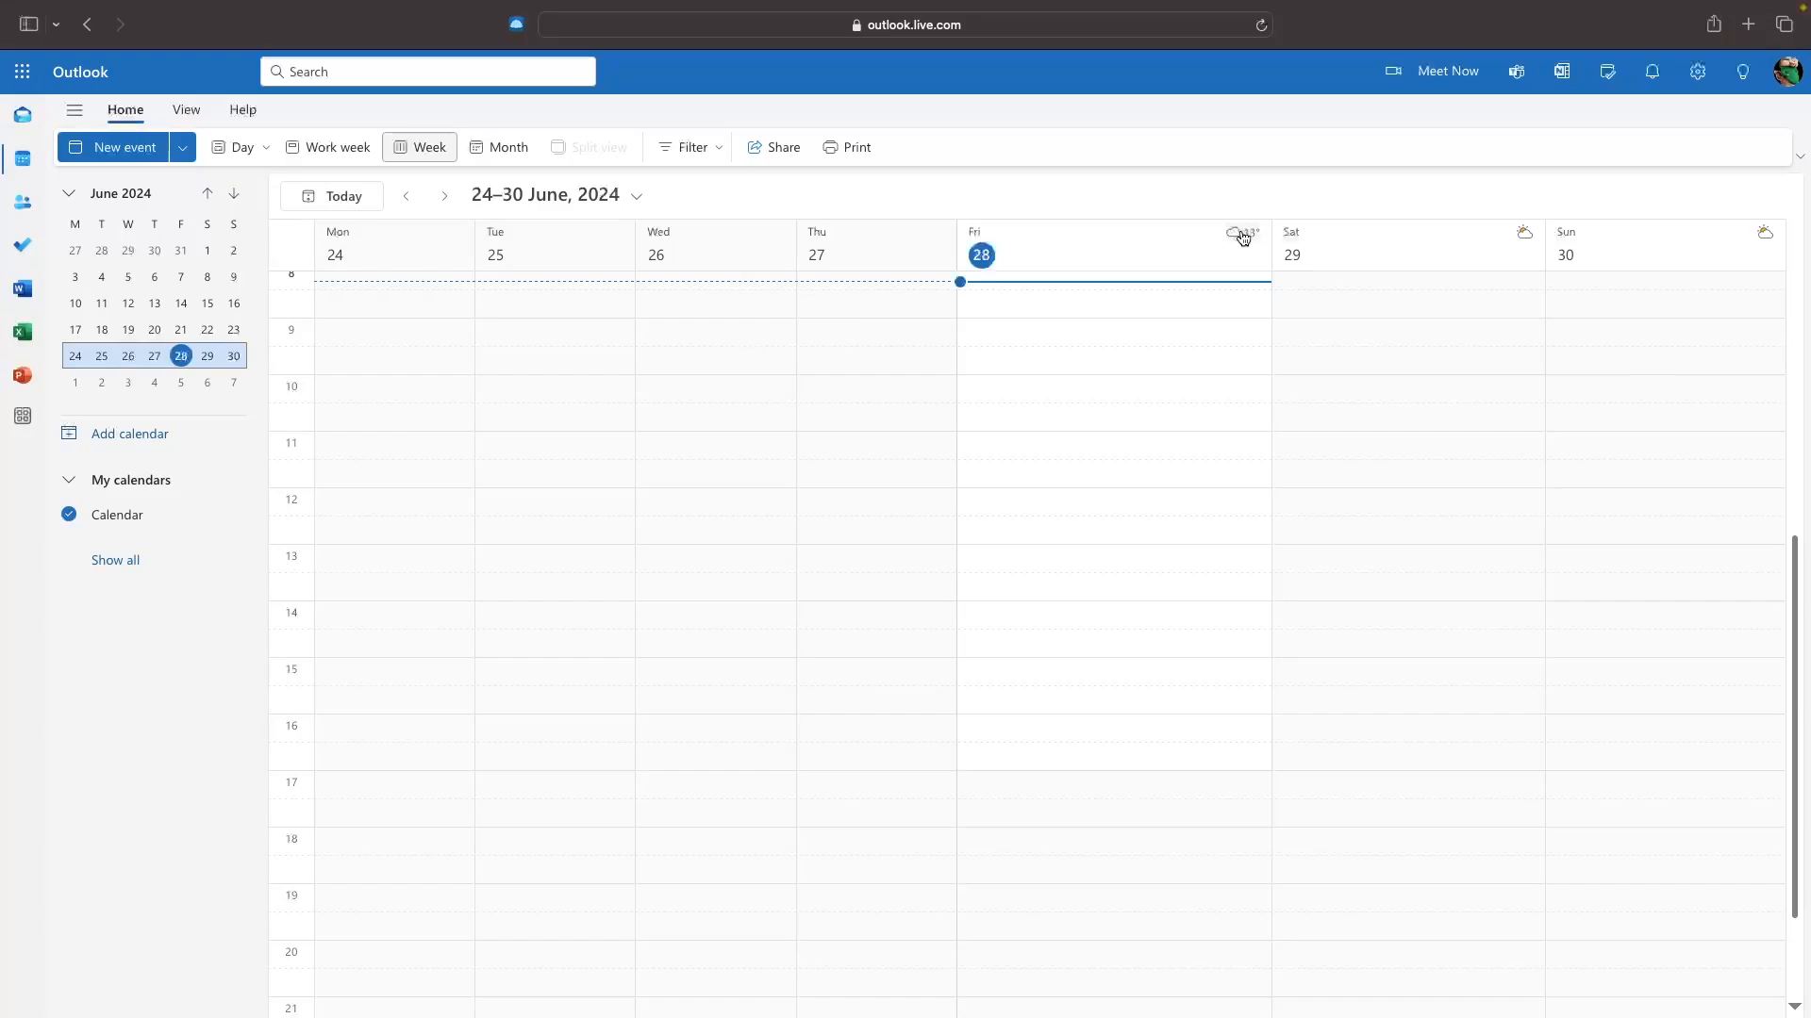
Open Friday's weather details and go to the weather location settings.
mouse_move(1242, 237)
left_click(1243, 238)
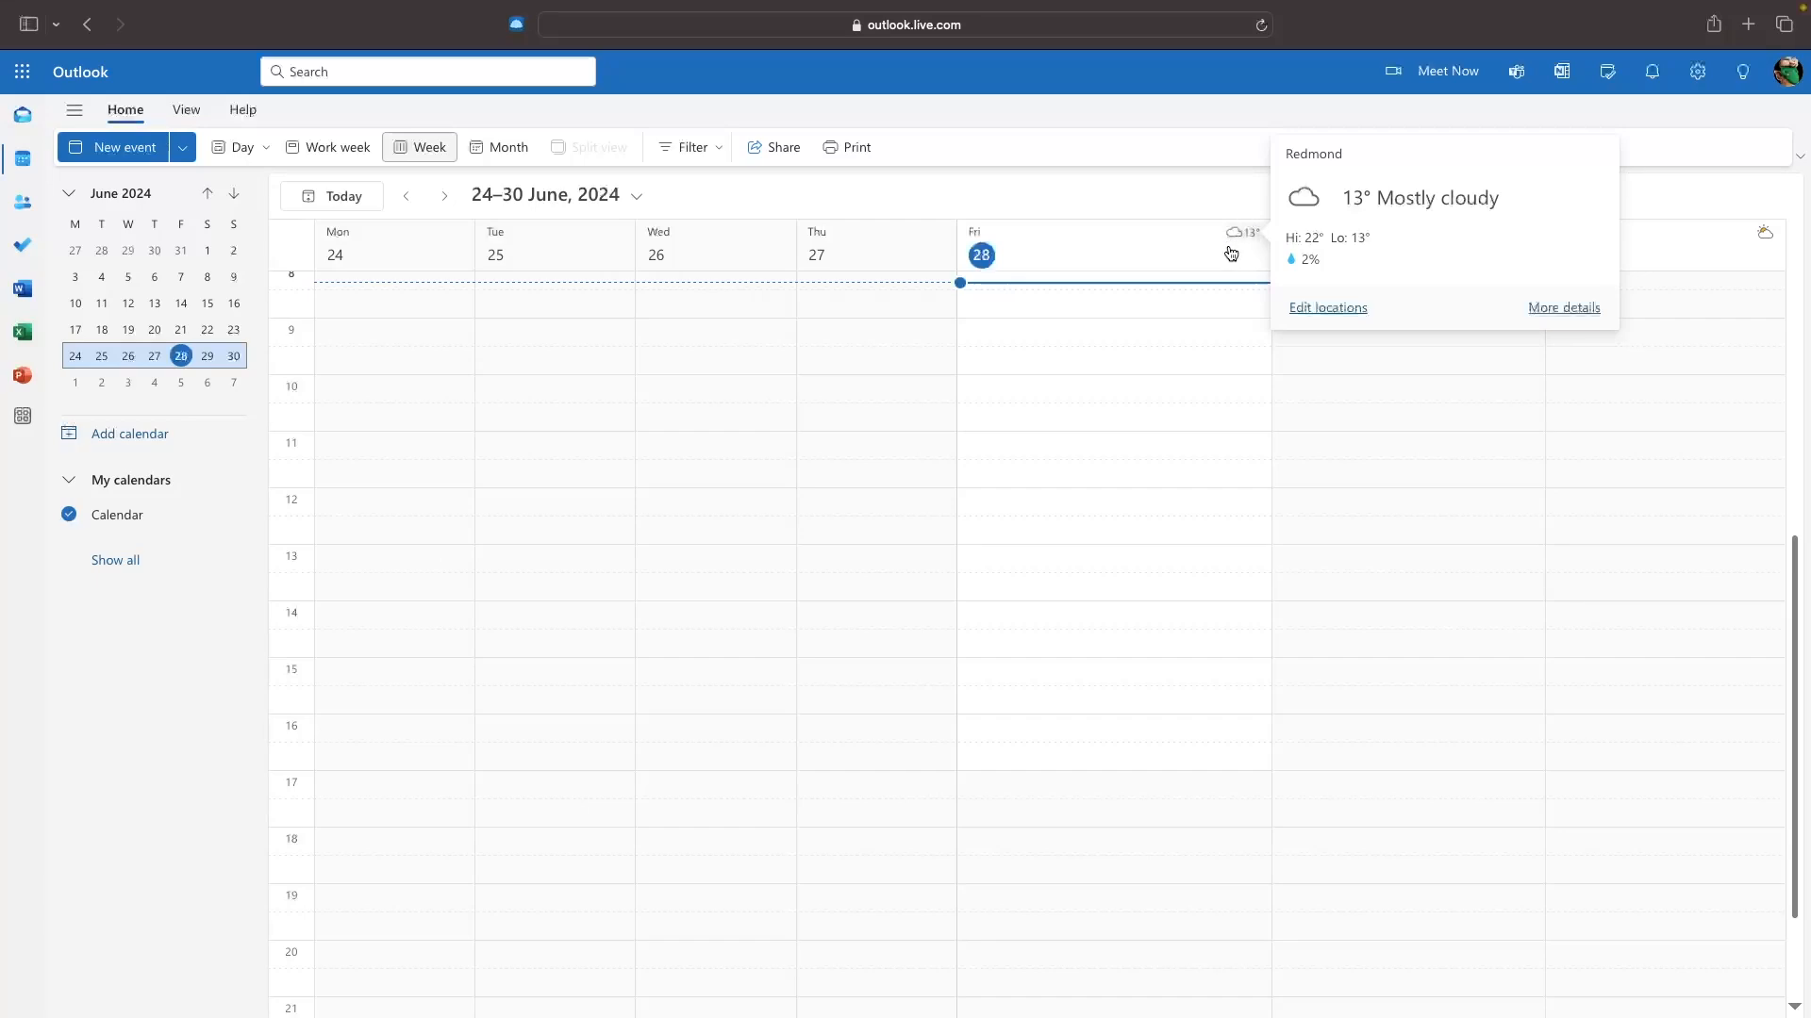
left_click(1328, 309)
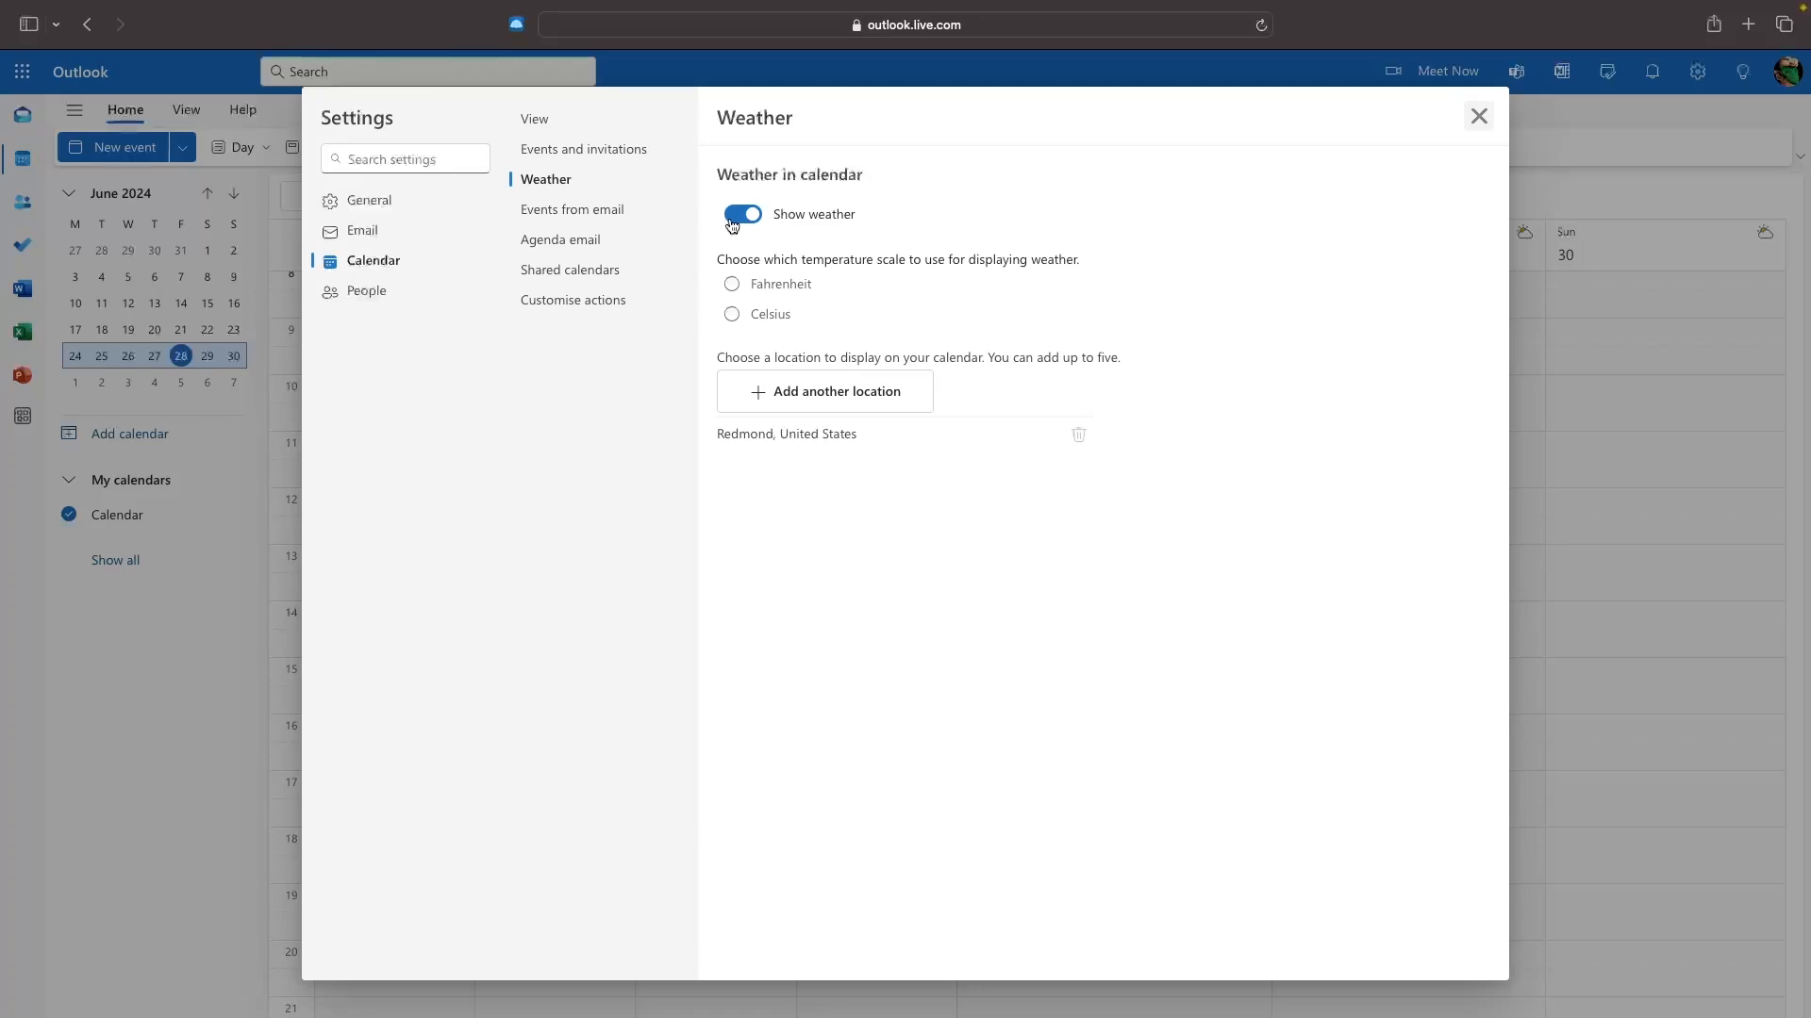
Add London, United Kingdom as a calendar weather location.
left_click(848, 215)
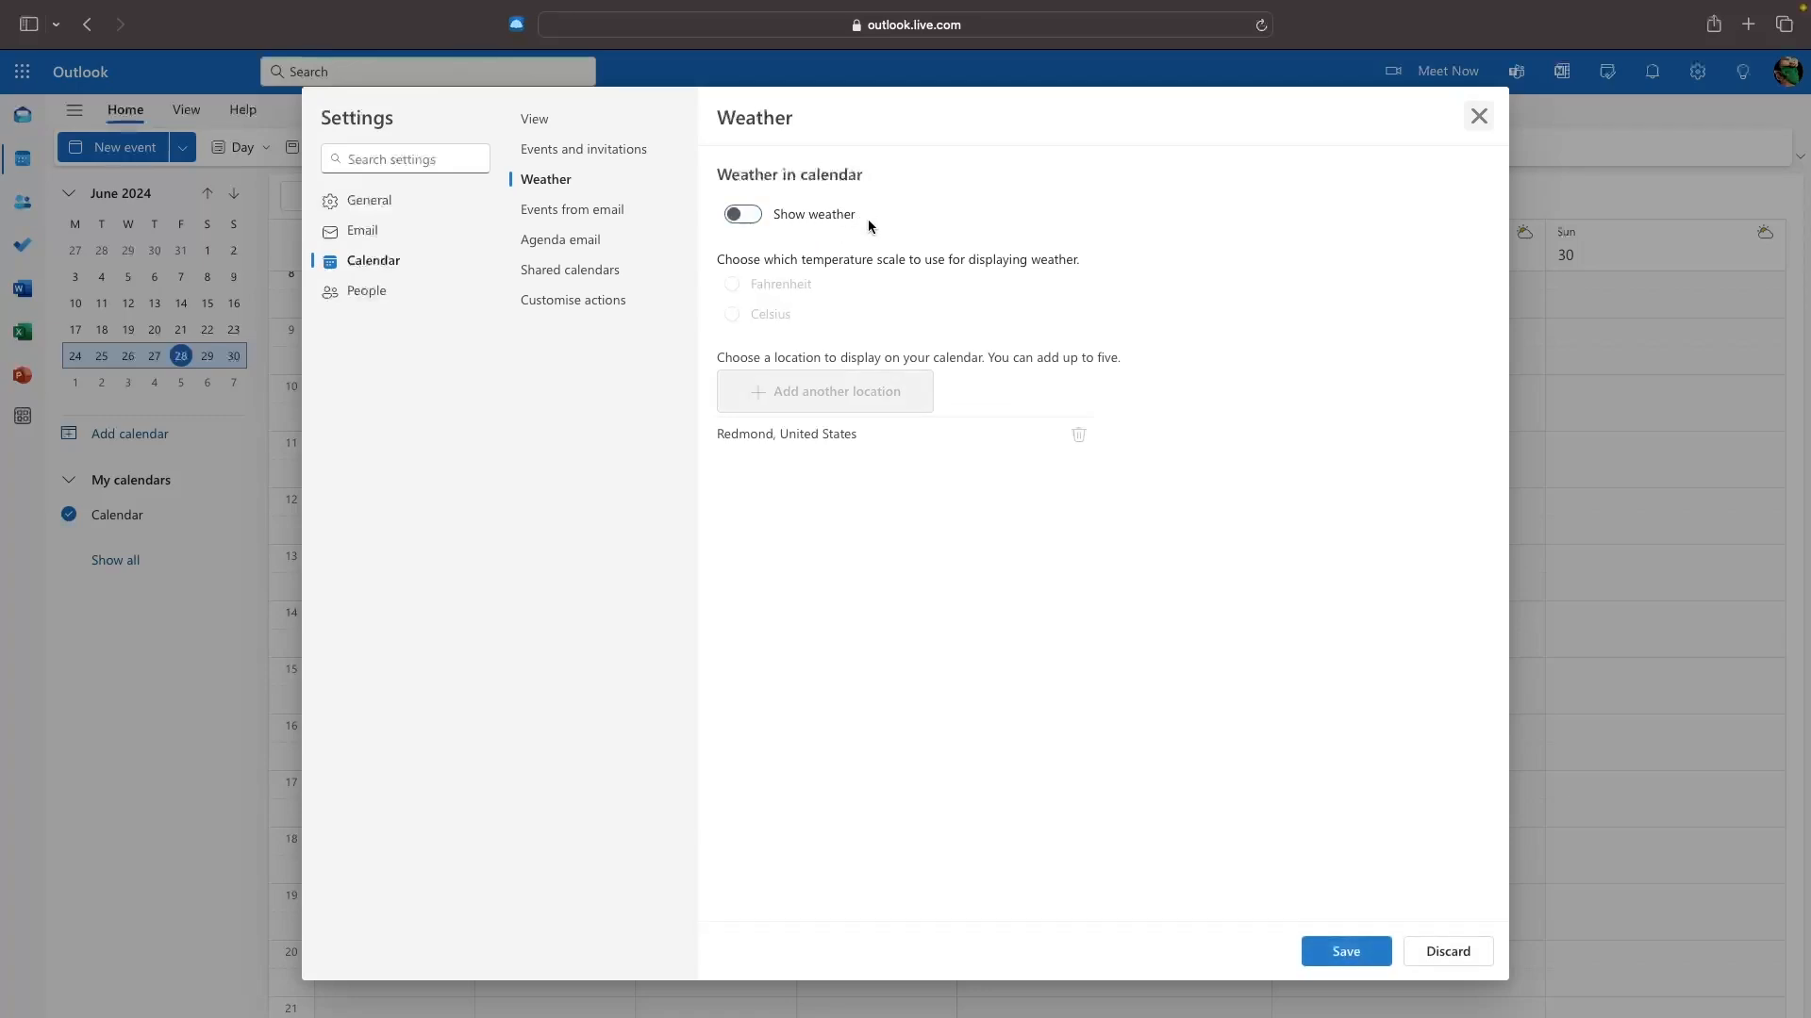
left_click(849, 217)
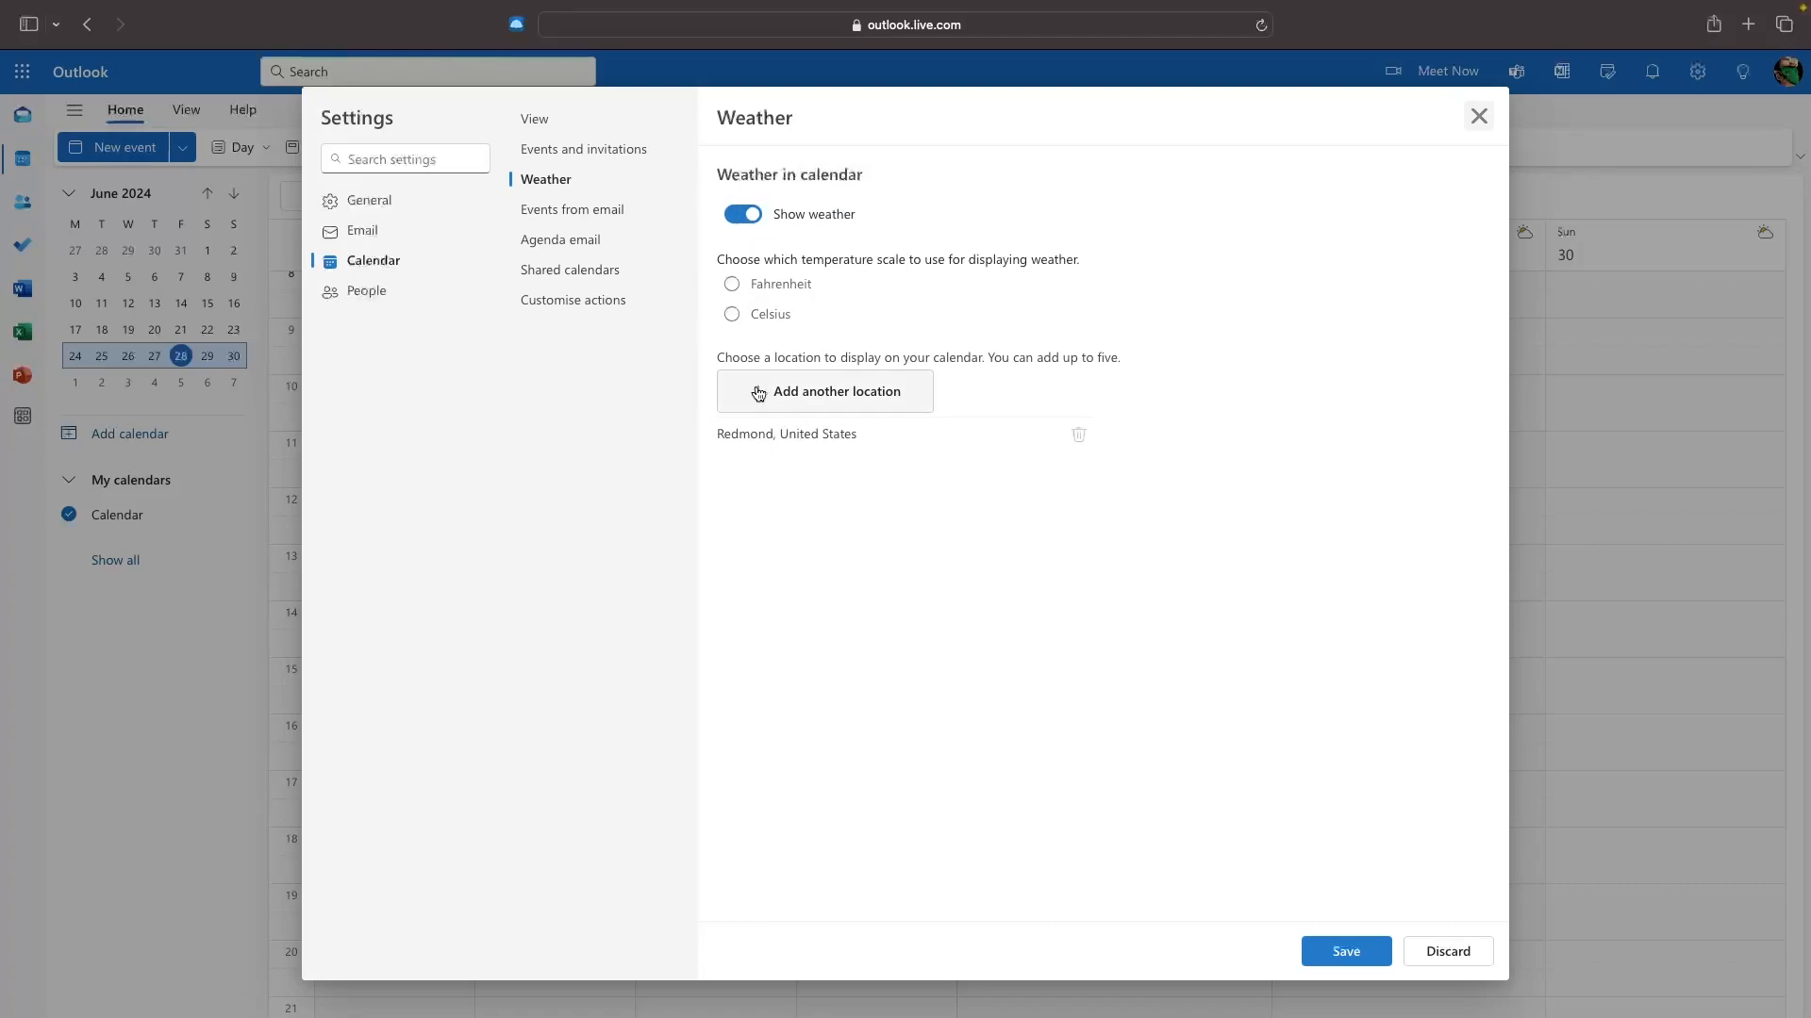
left_click(835, 396)
left_click(838, 402)
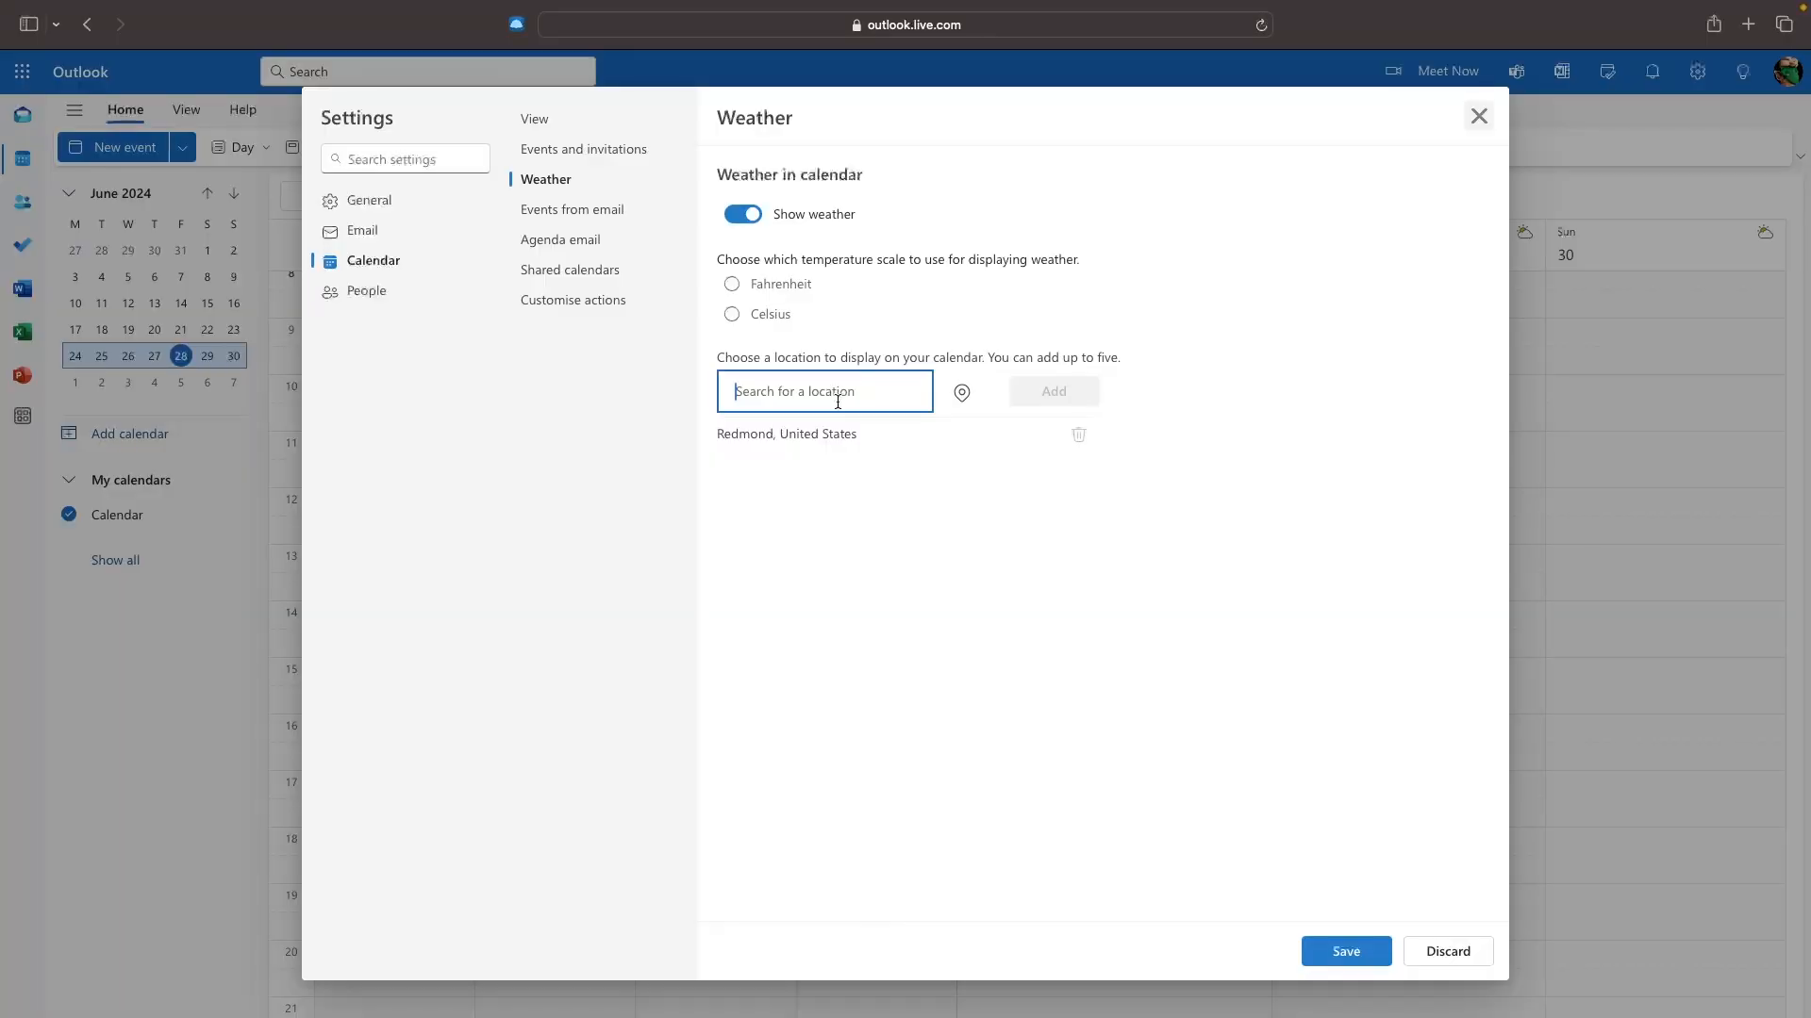
type("london")
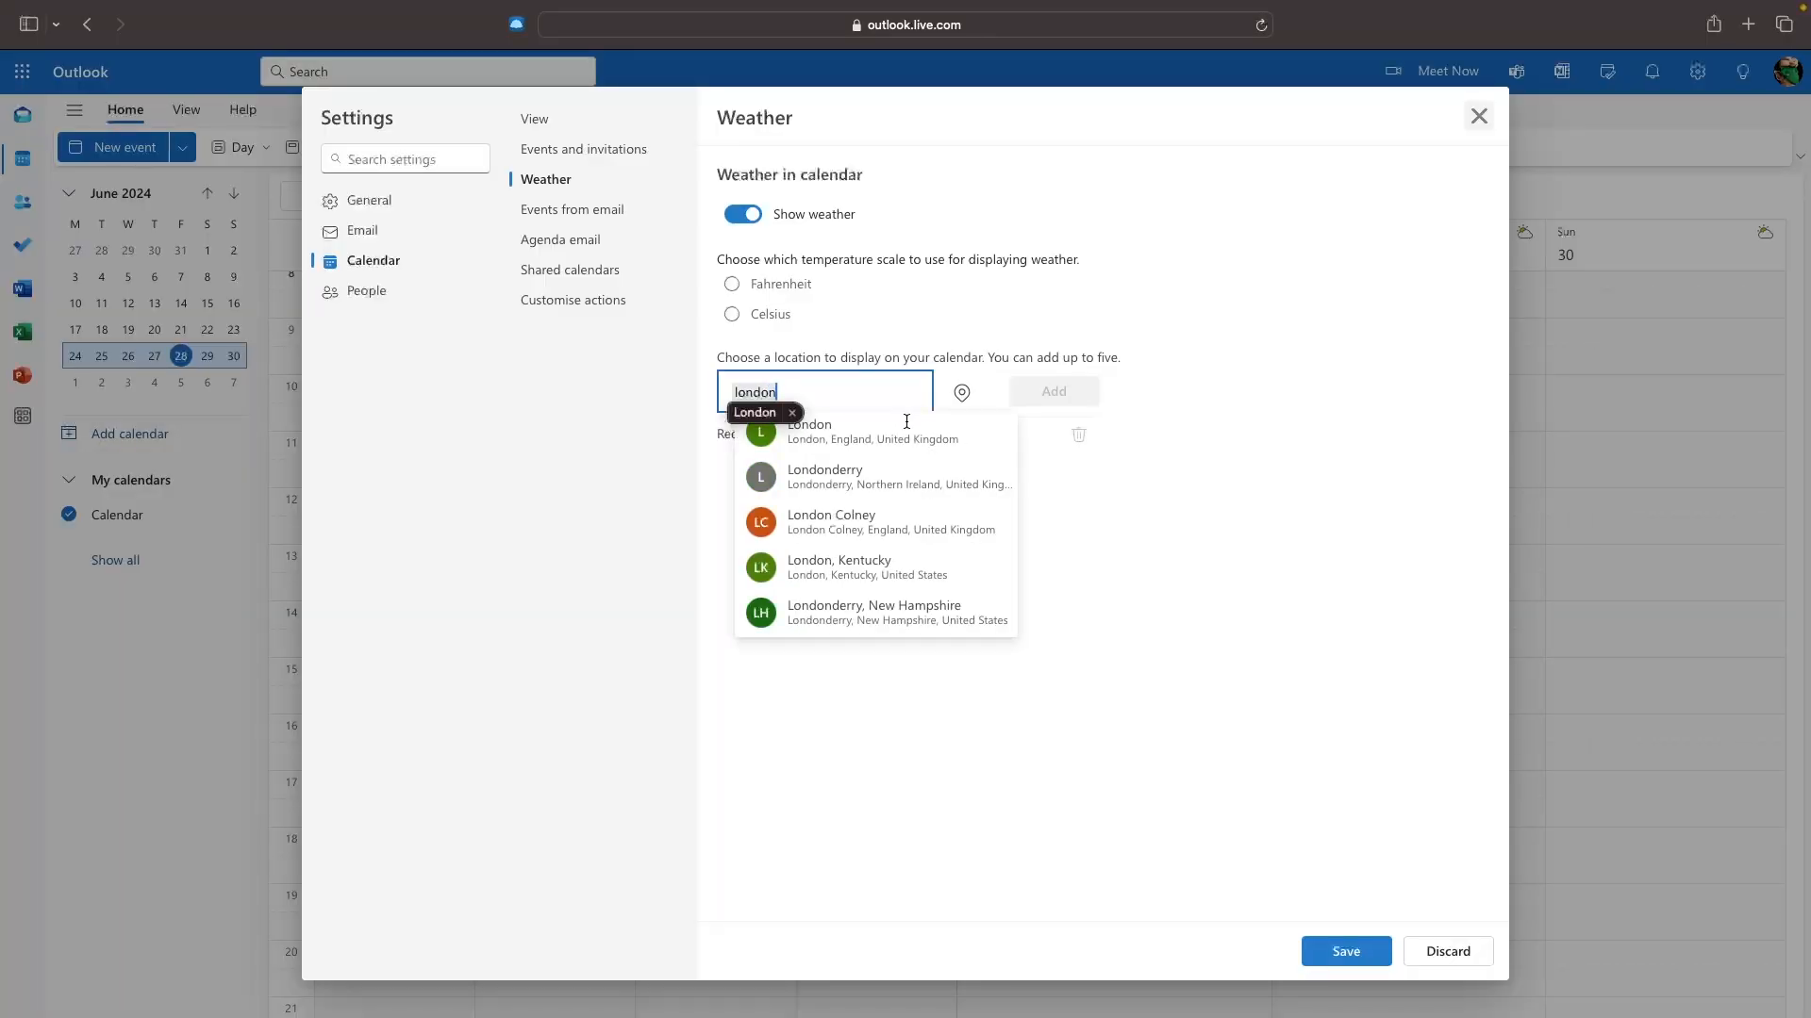
left_click(906, 429)
left_click(1057, 397)
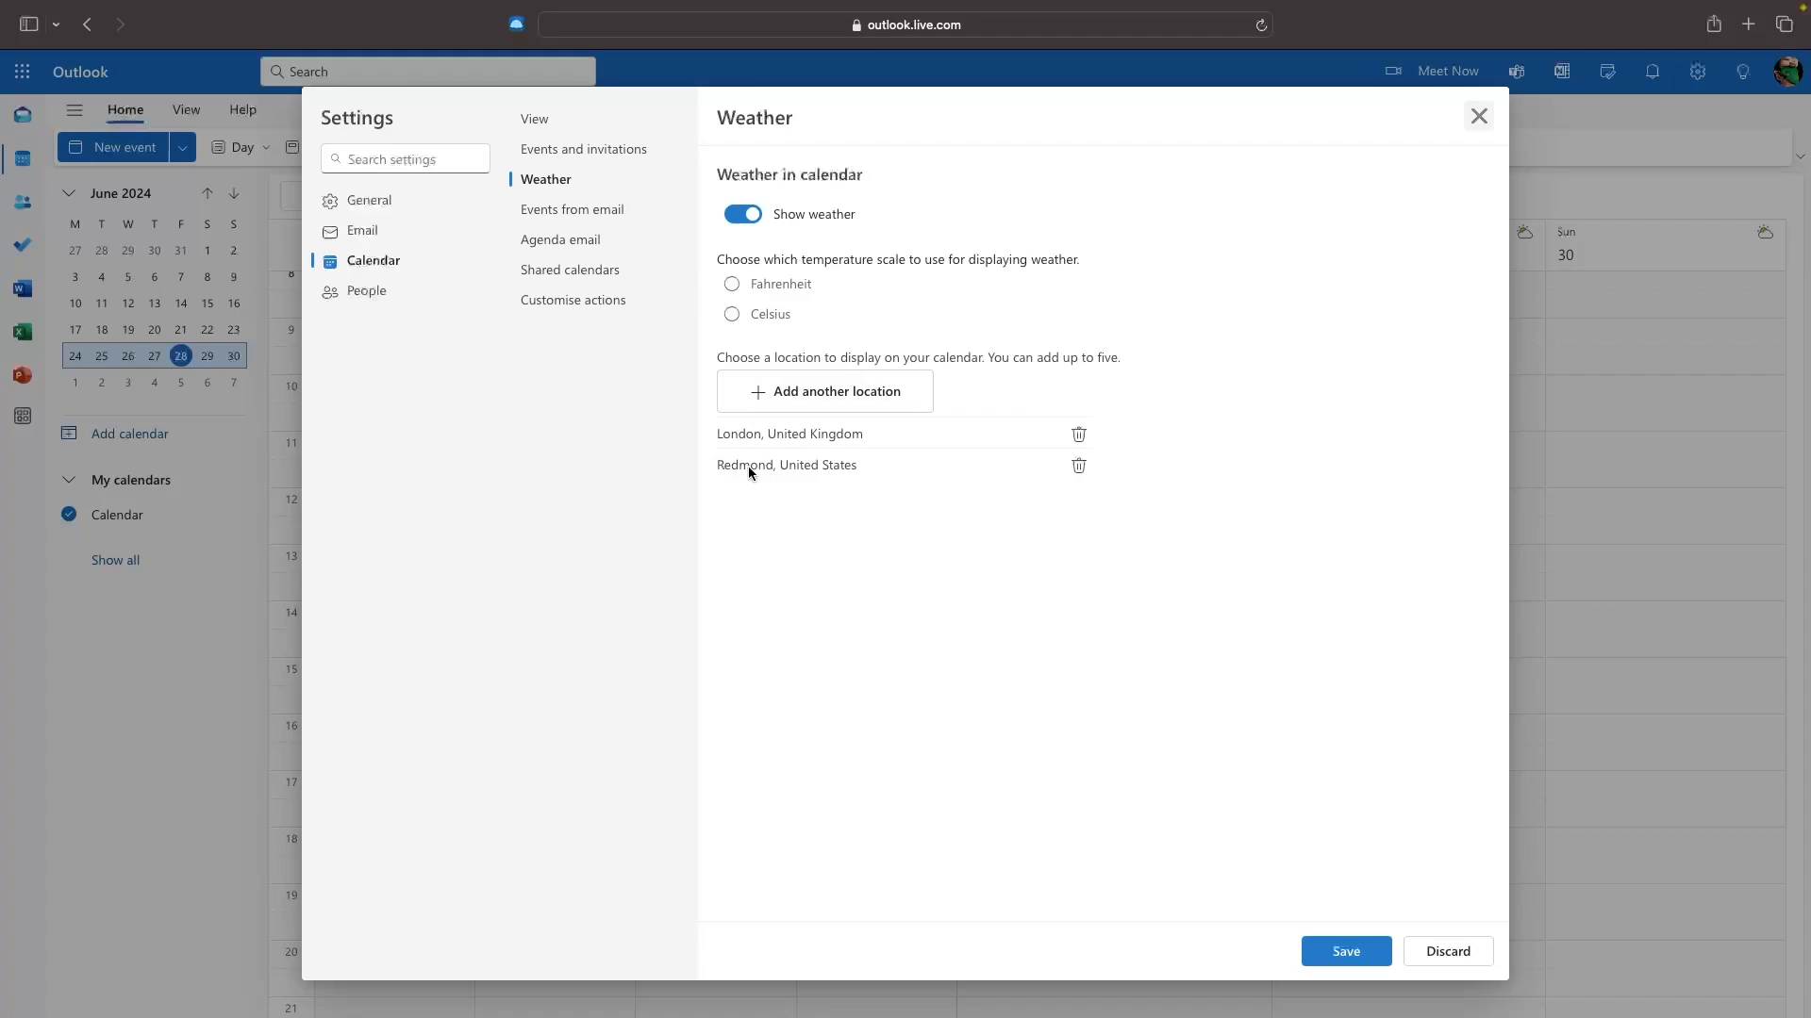
Remove Redmond from the weather locations, save, and close Settings.
left_click(1077, 470)
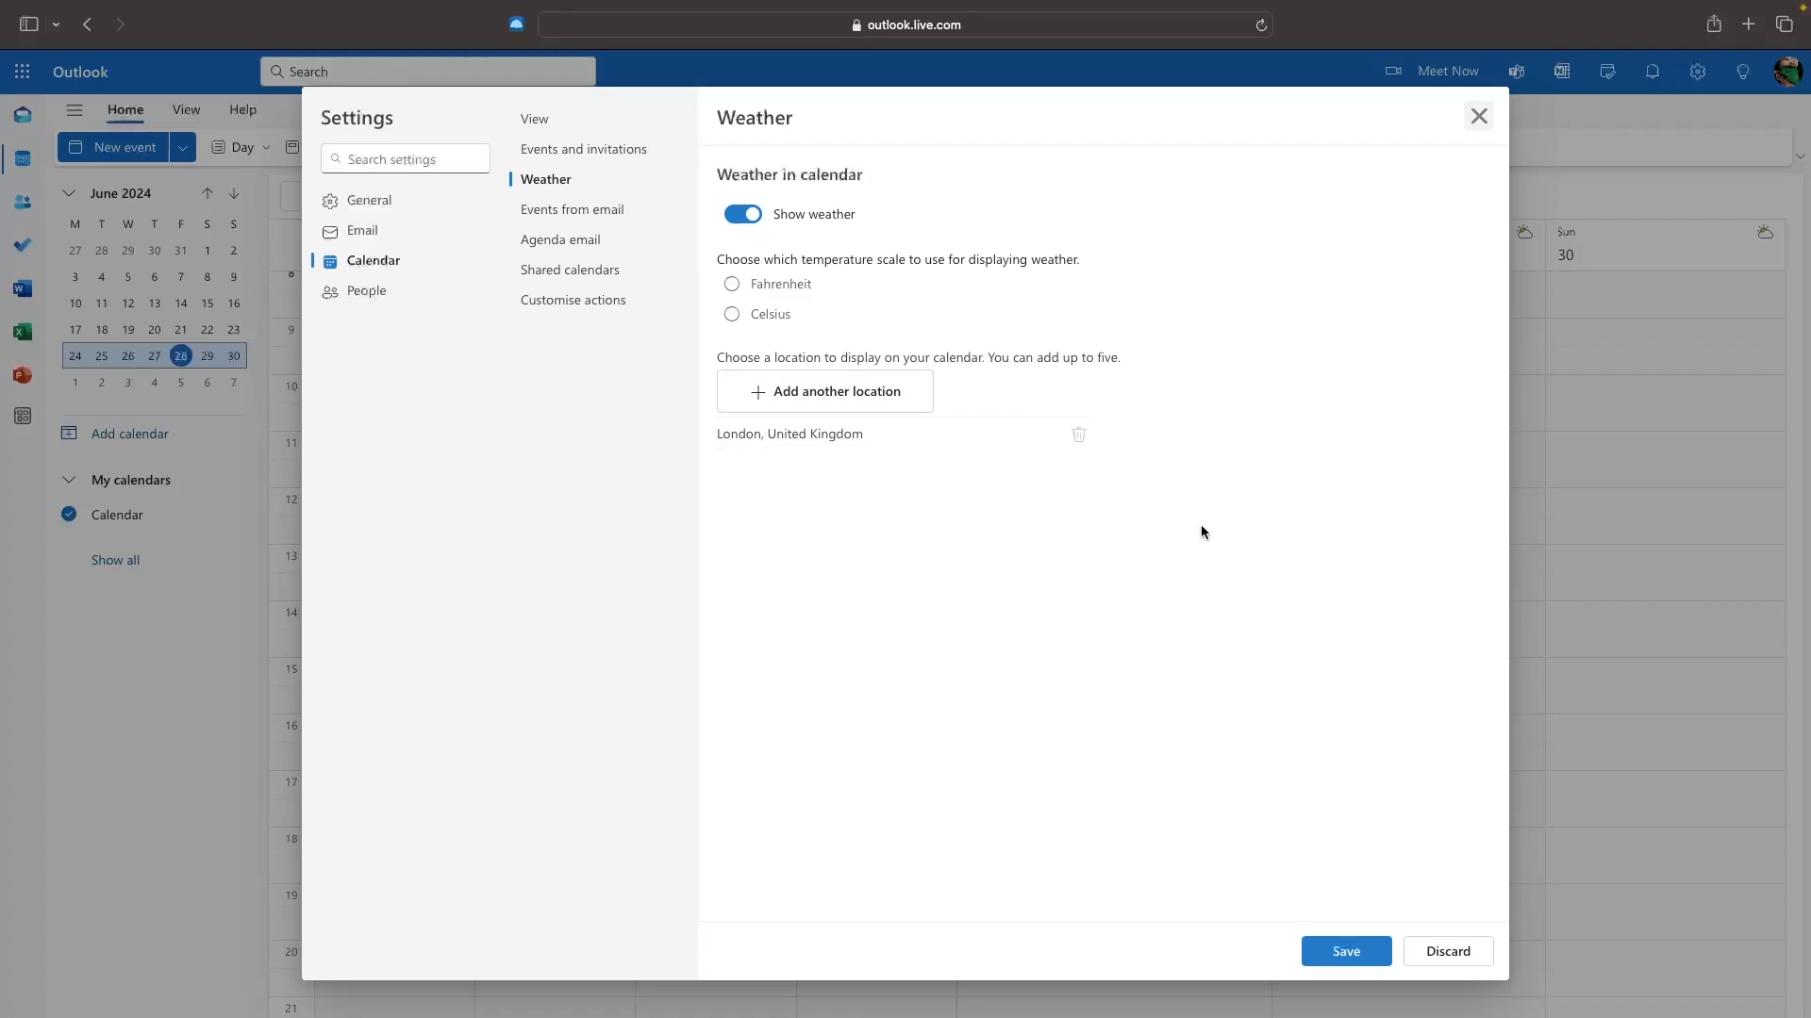
left_click(1345, 954)
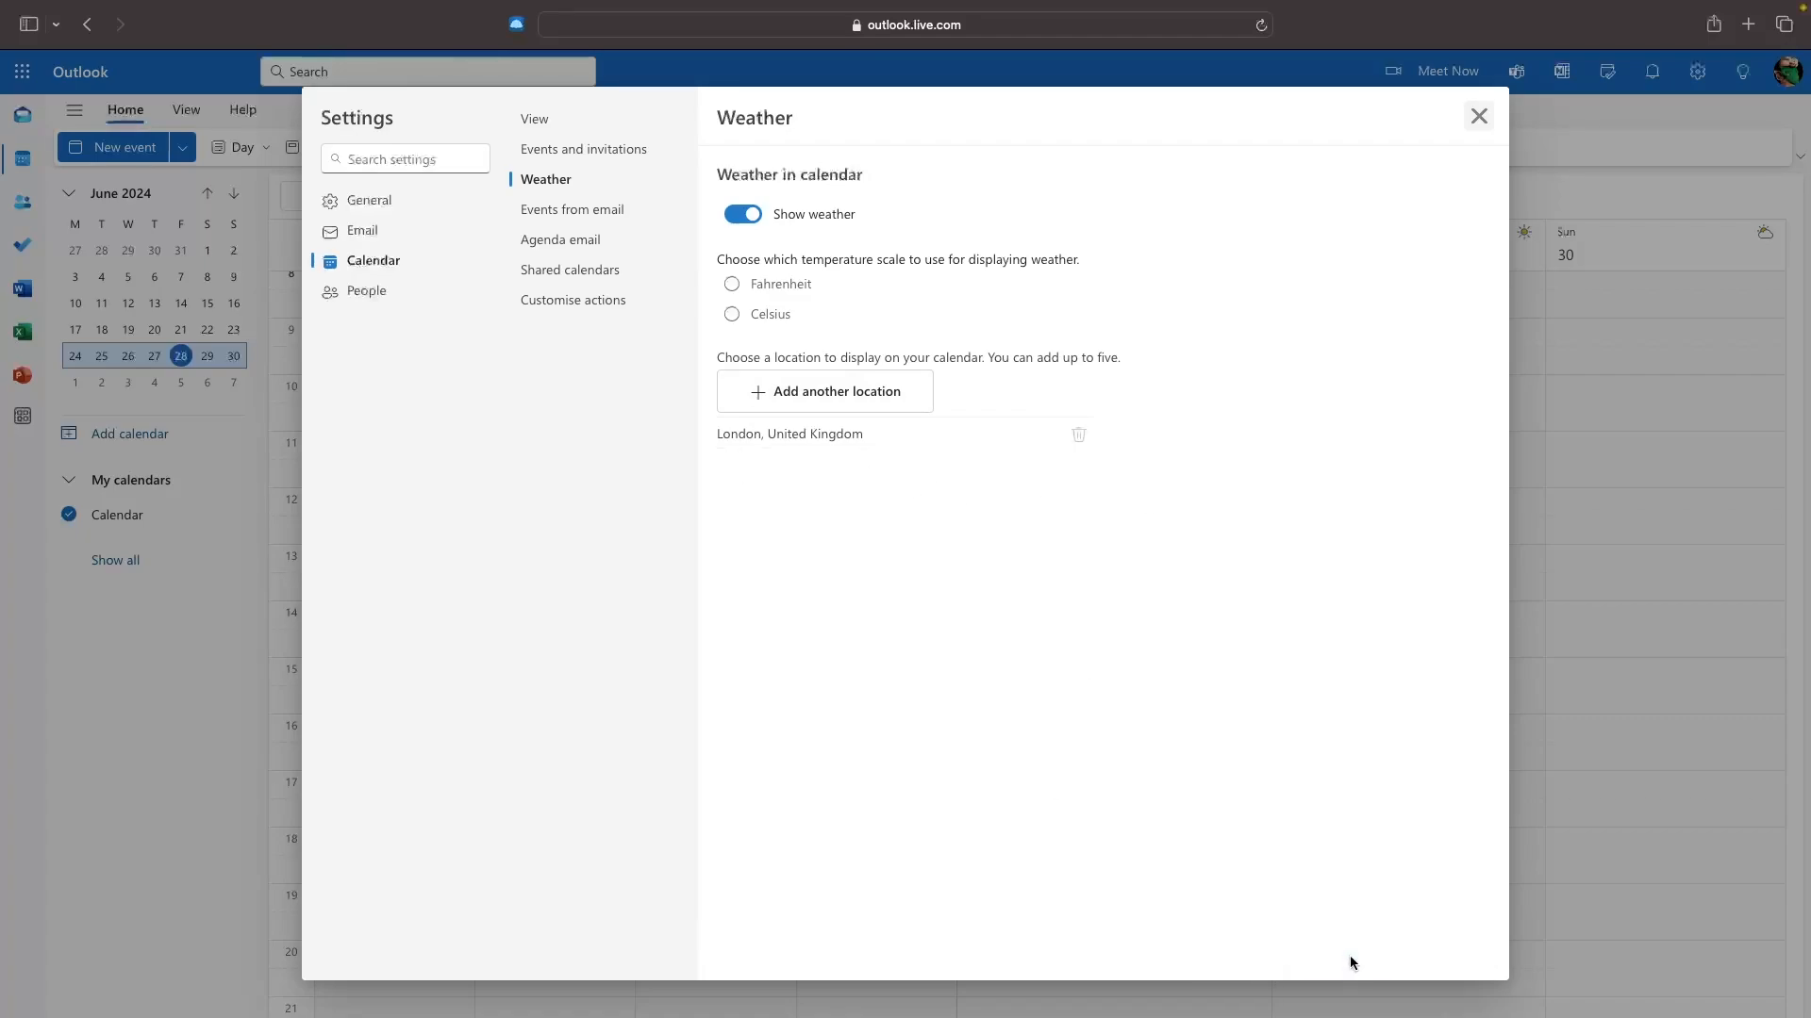
left_click(1478, 116)
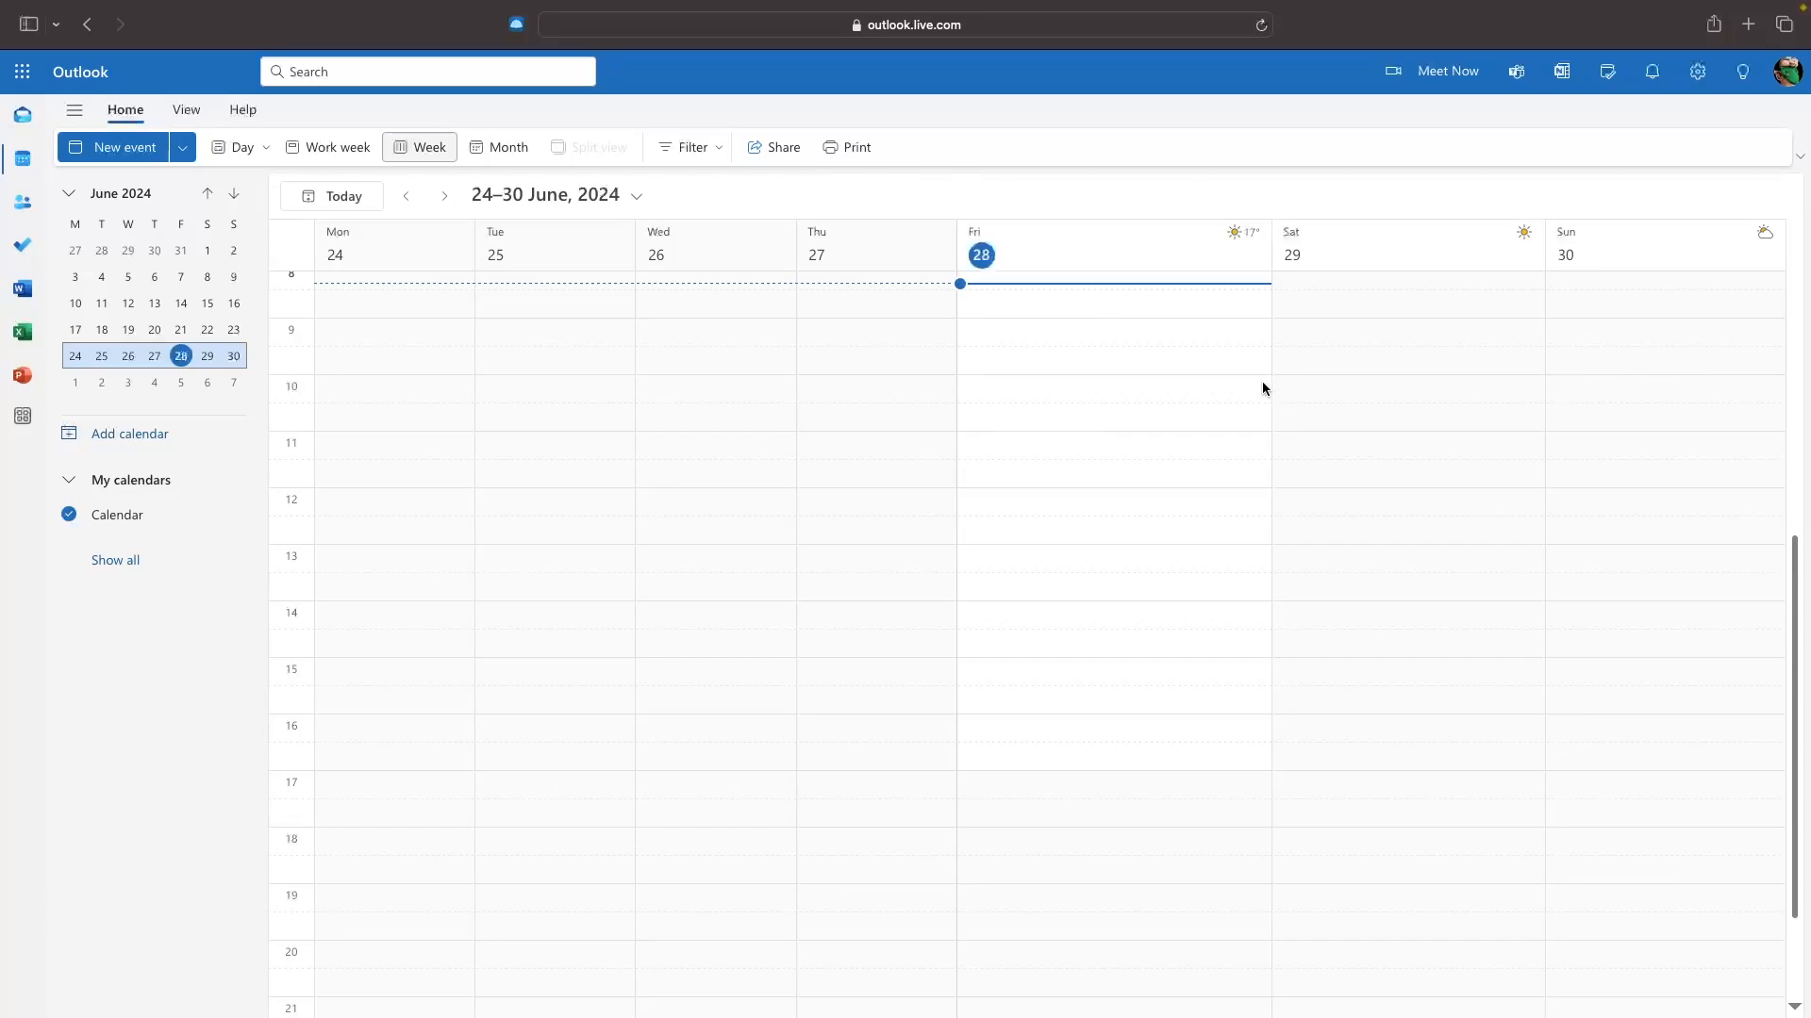
Discard a new event draft and switch the calendar to Month view for June 2024.
left_click(138, 157)
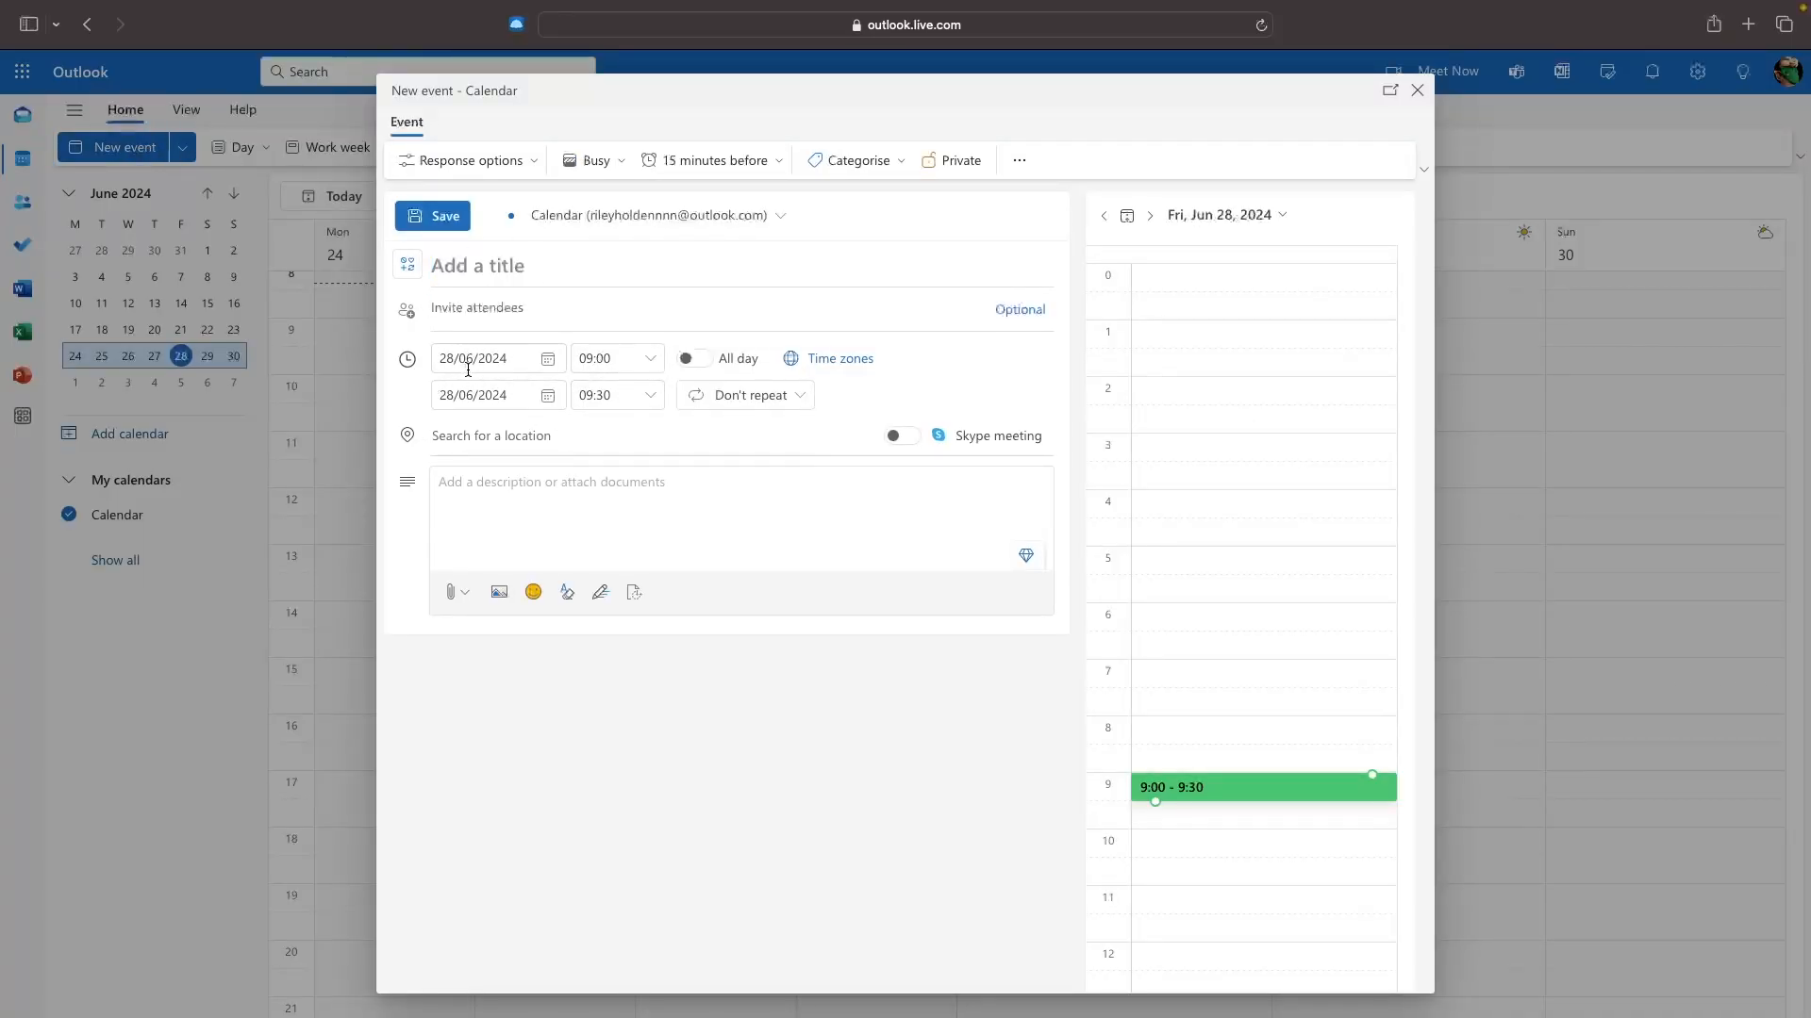
left_click(1416, 90)
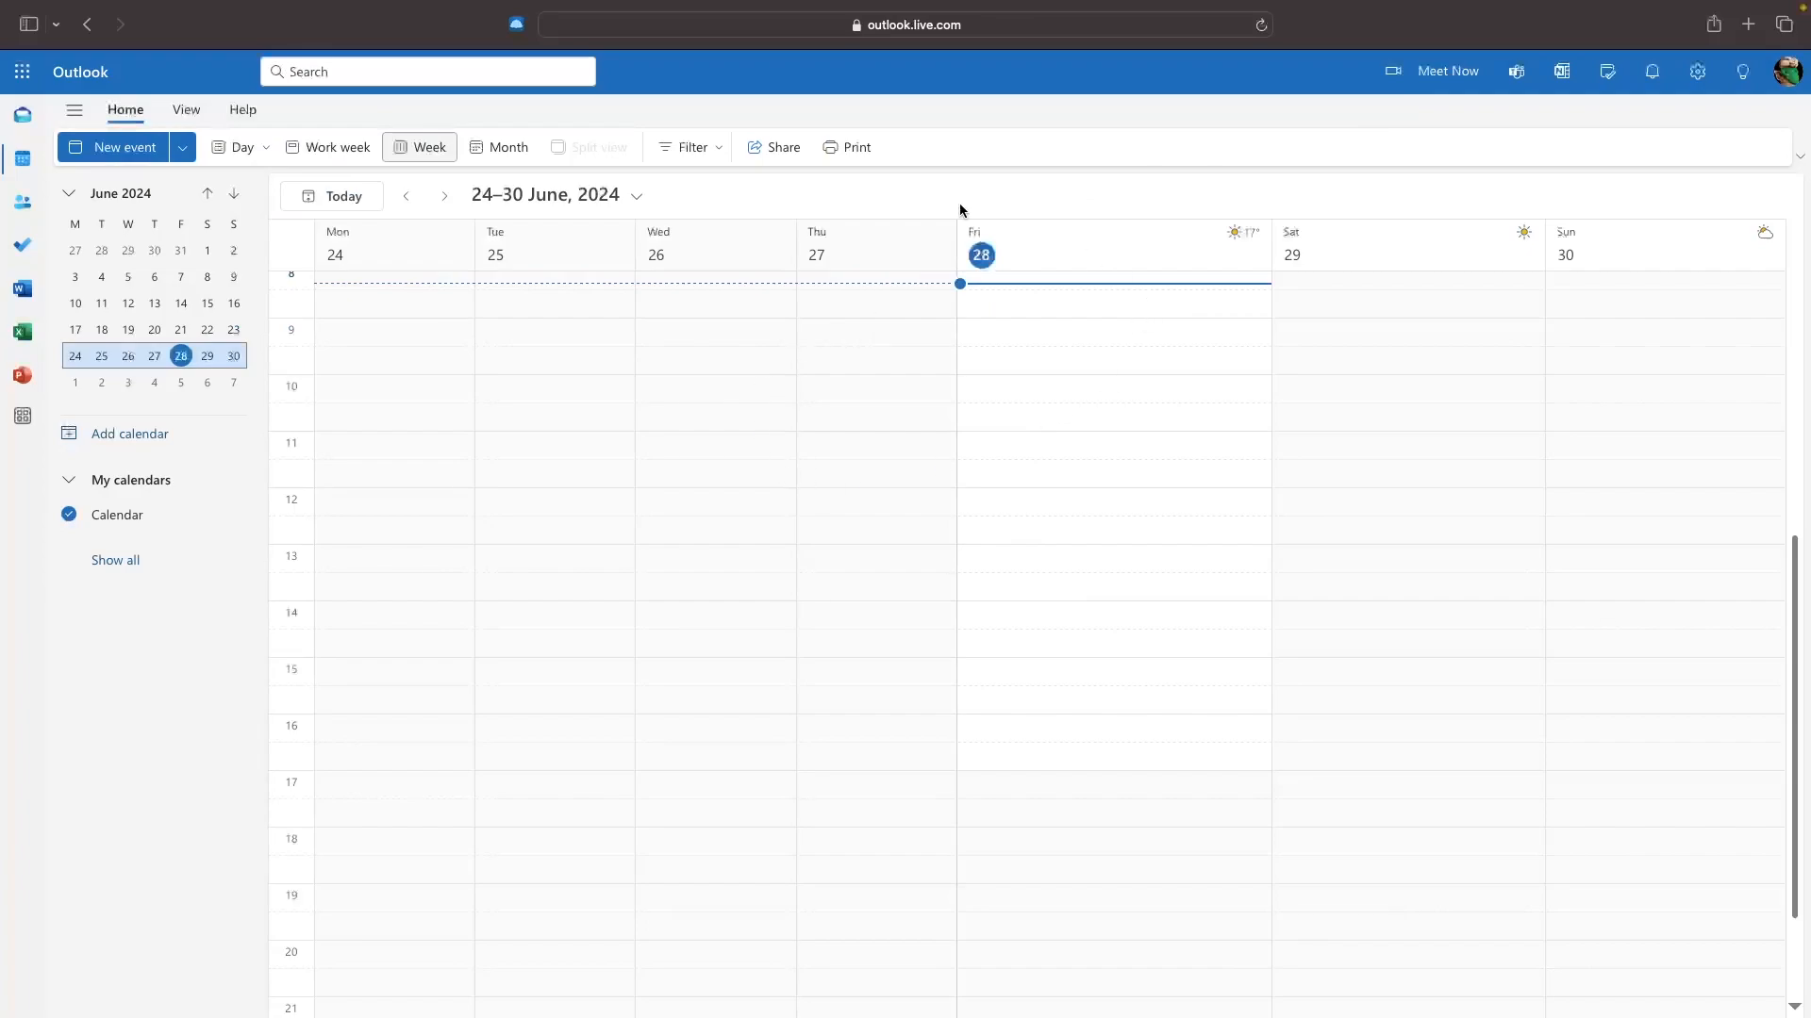
left_click(505, 146)
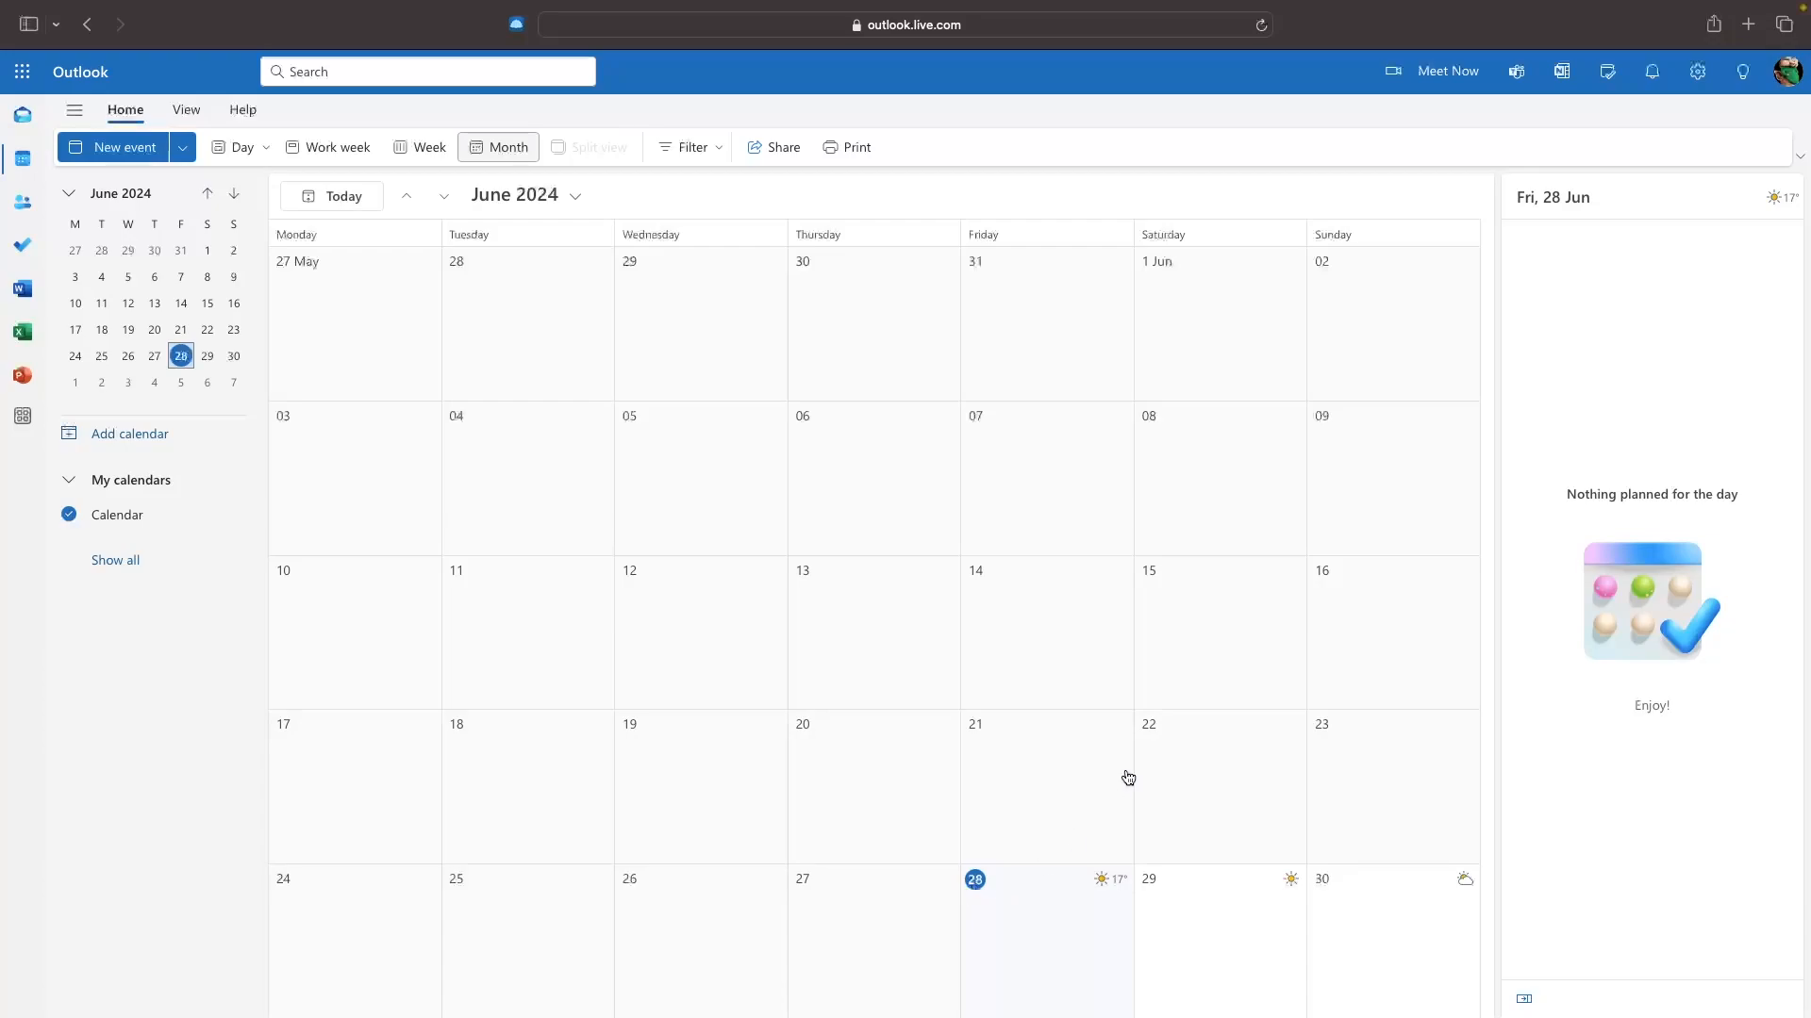
Start a new event on 1 July 2024 titled 'Meeting with John'.
left_click(445, 196)
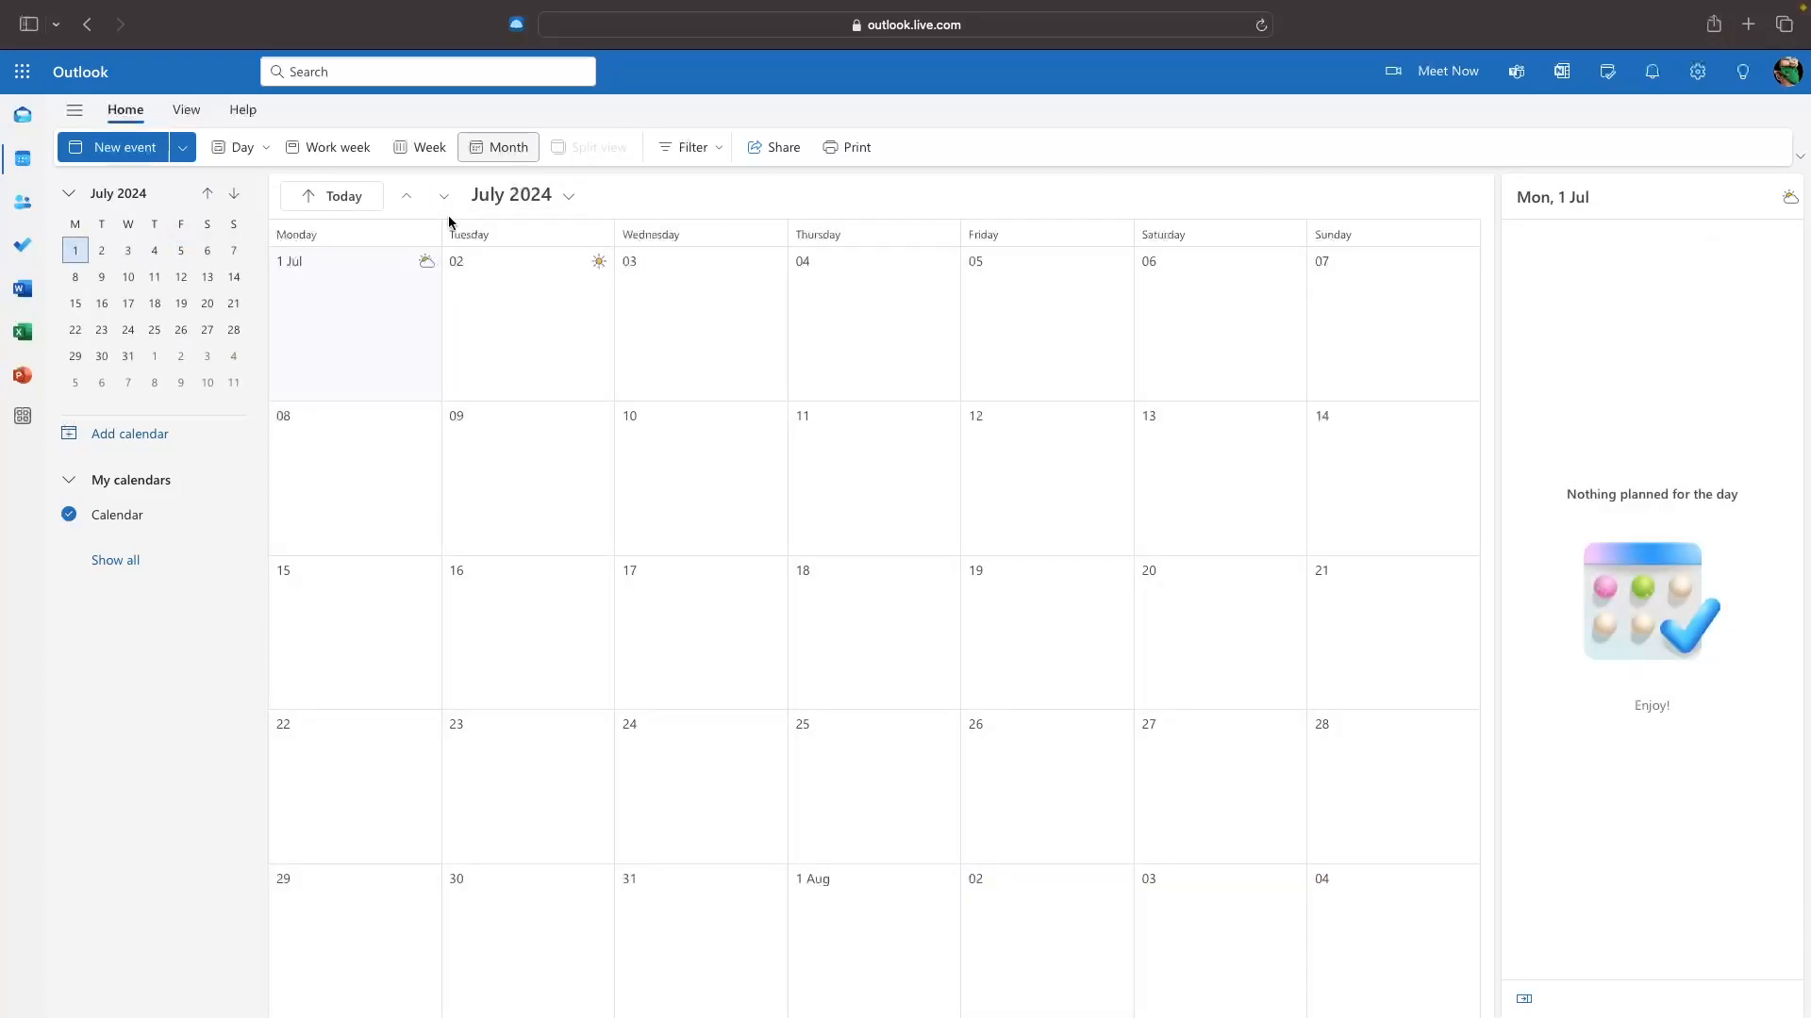
left_click(312, 286)
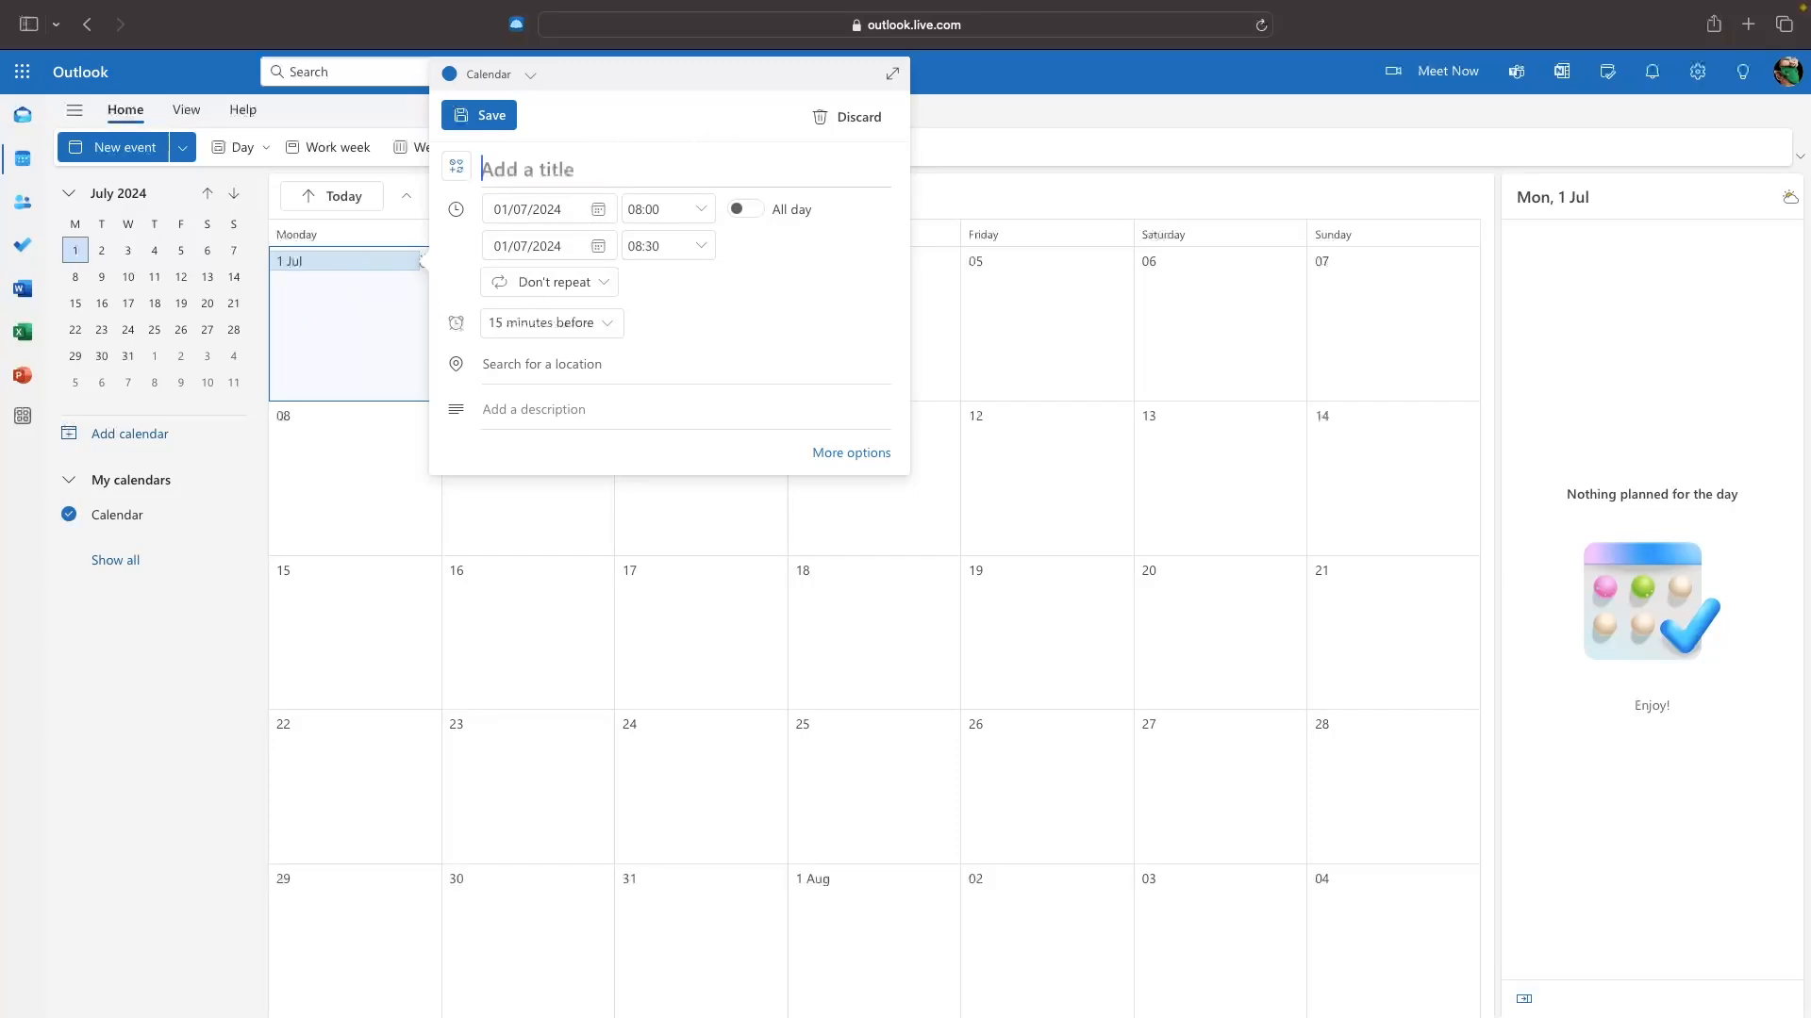
type("Mett")
key("BackSpace")
type("eting with John")
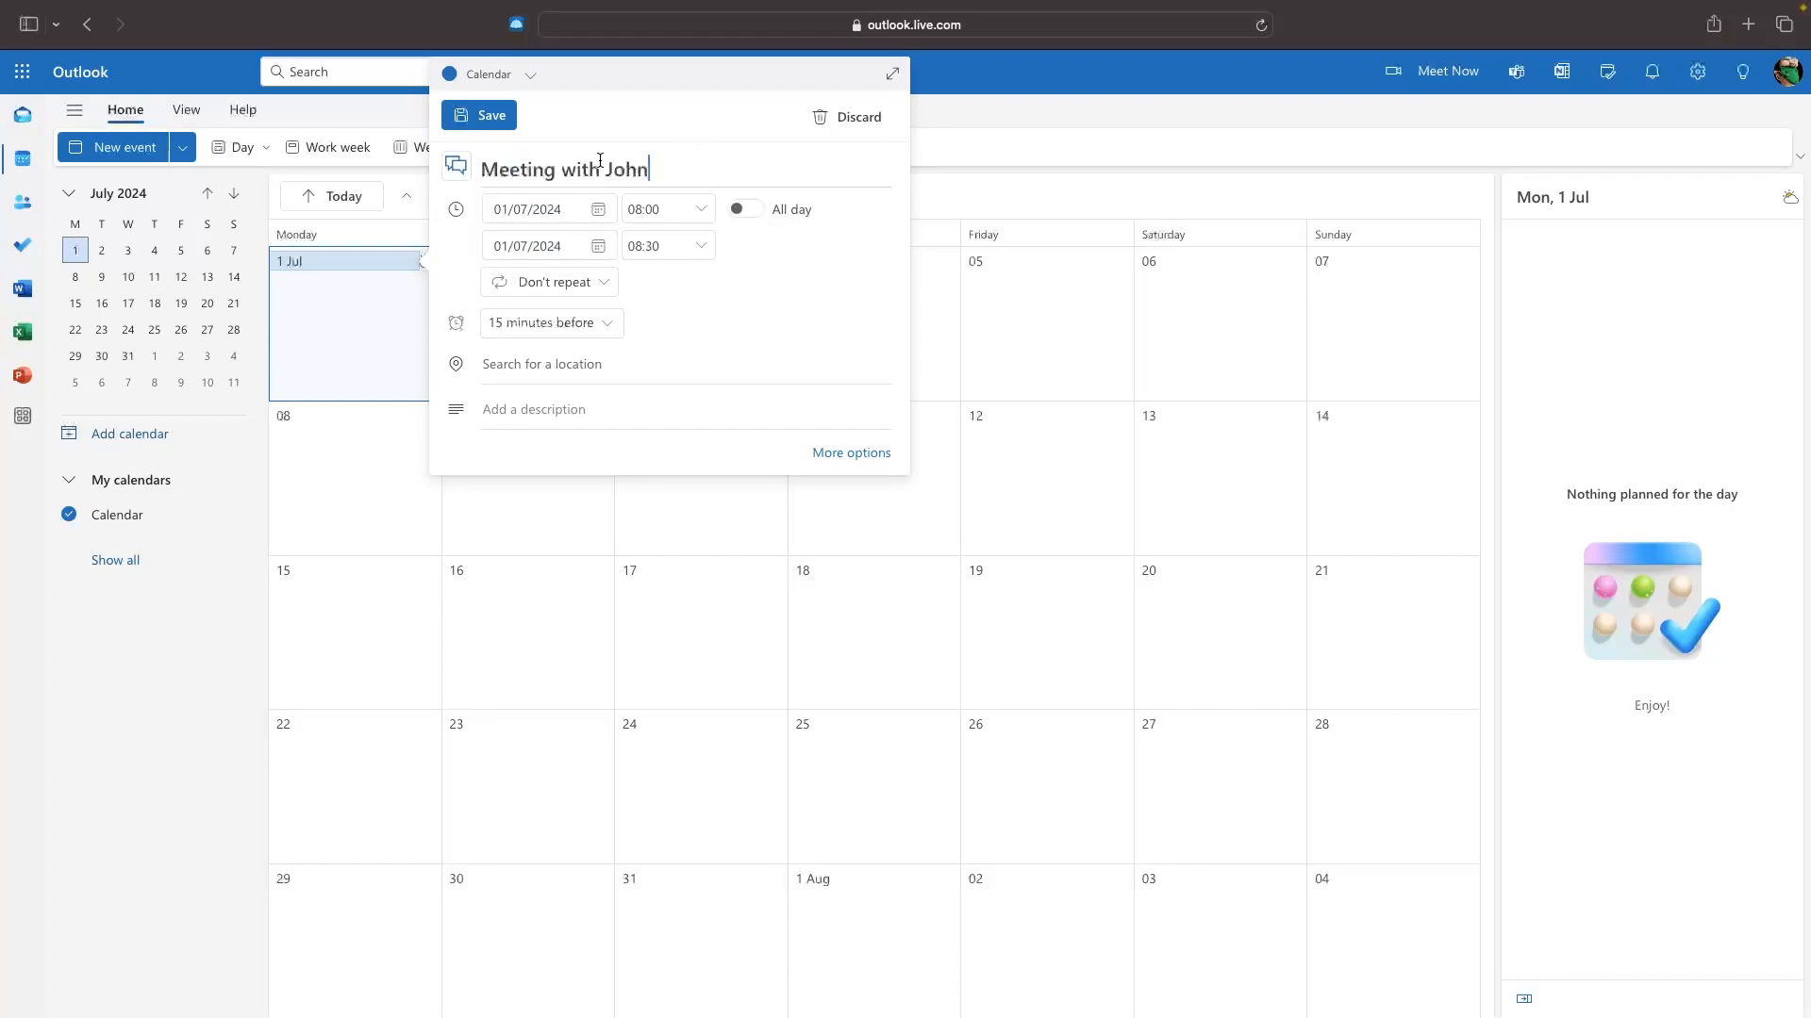
Give the event the group-of-people icon.
left_click(453, 169)
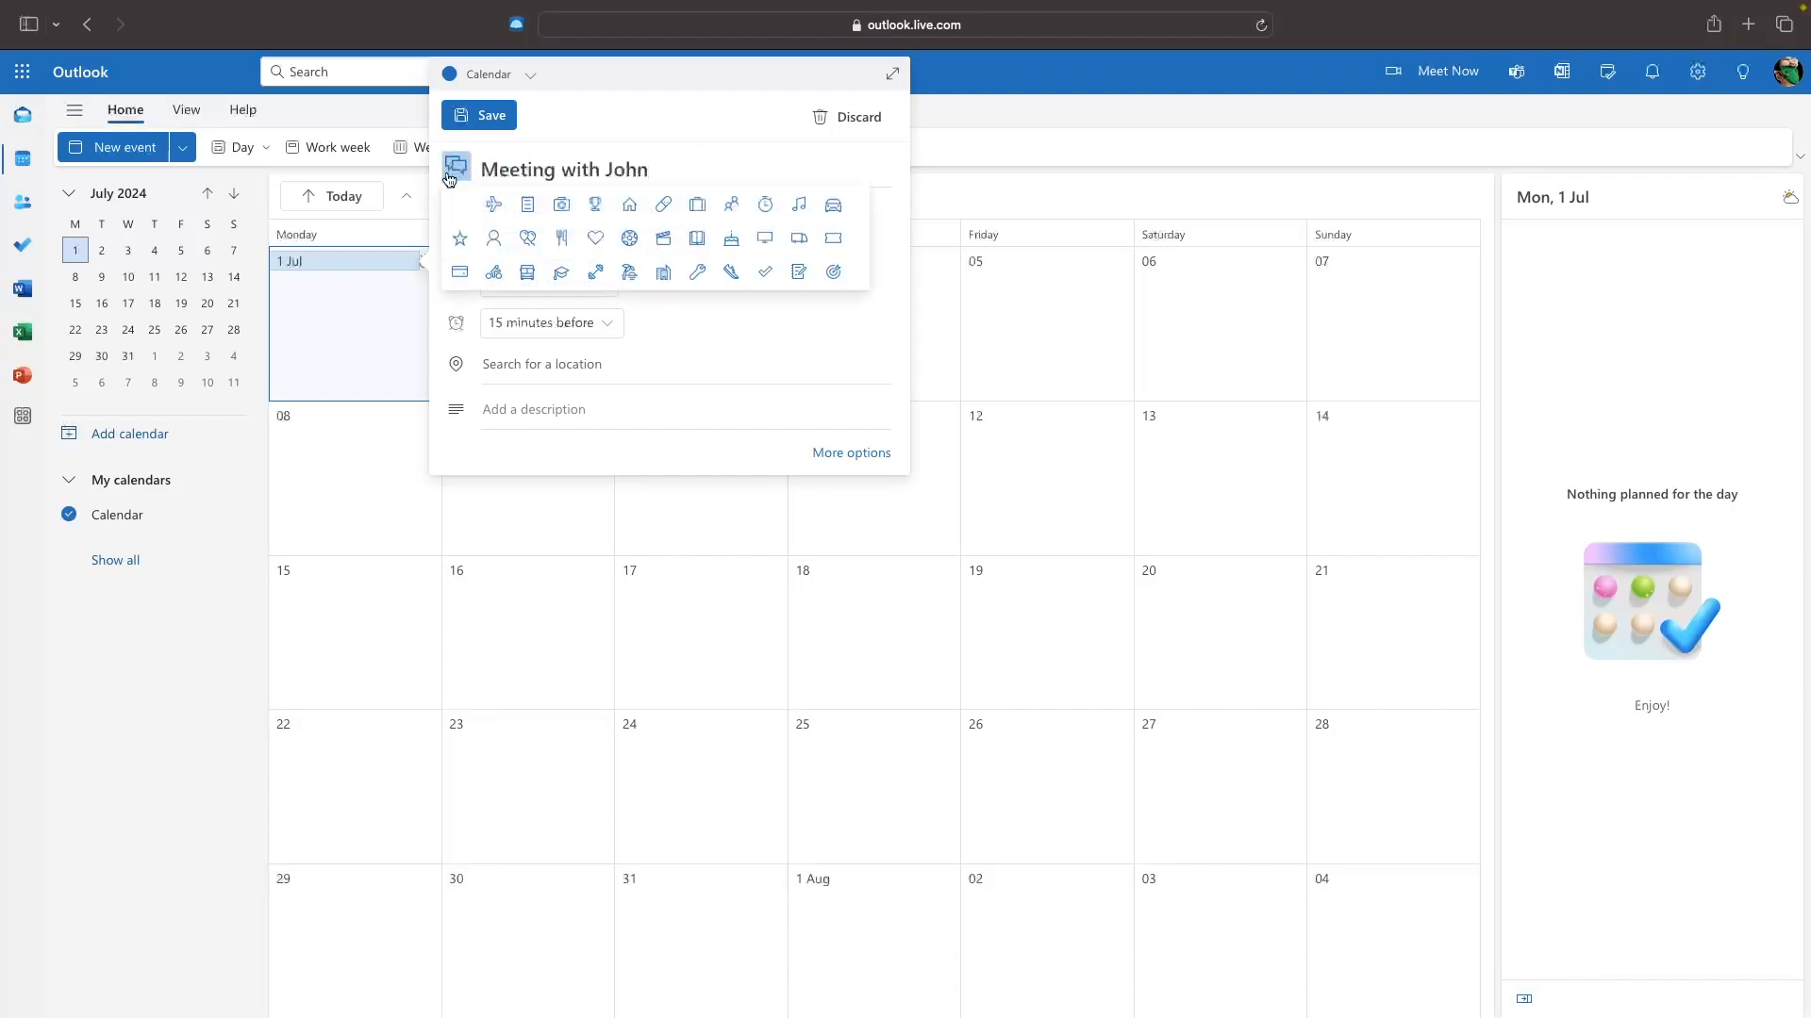
left_click(458, 178)
left_click(459, 179)
left_click(734, 209)
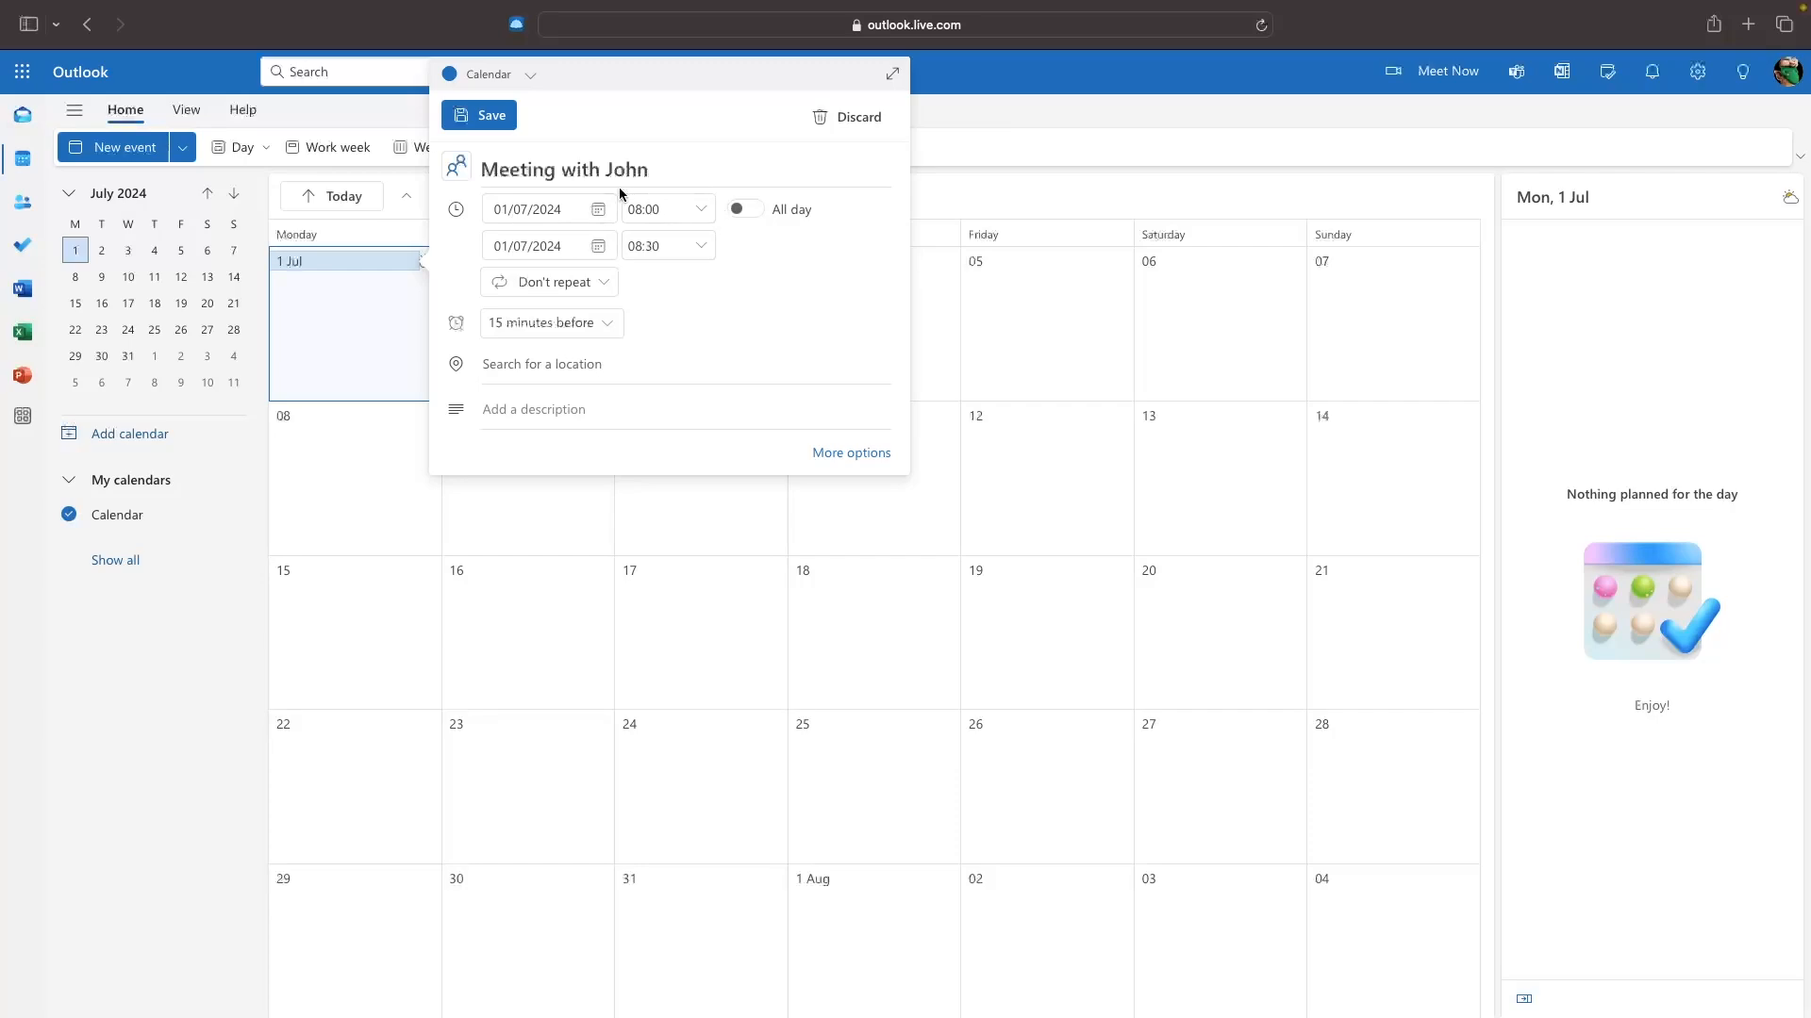
Set the meeting to run from 13:00 to 15:00.
left_click(696, 208)
scroll(697, 304, "down", 5)
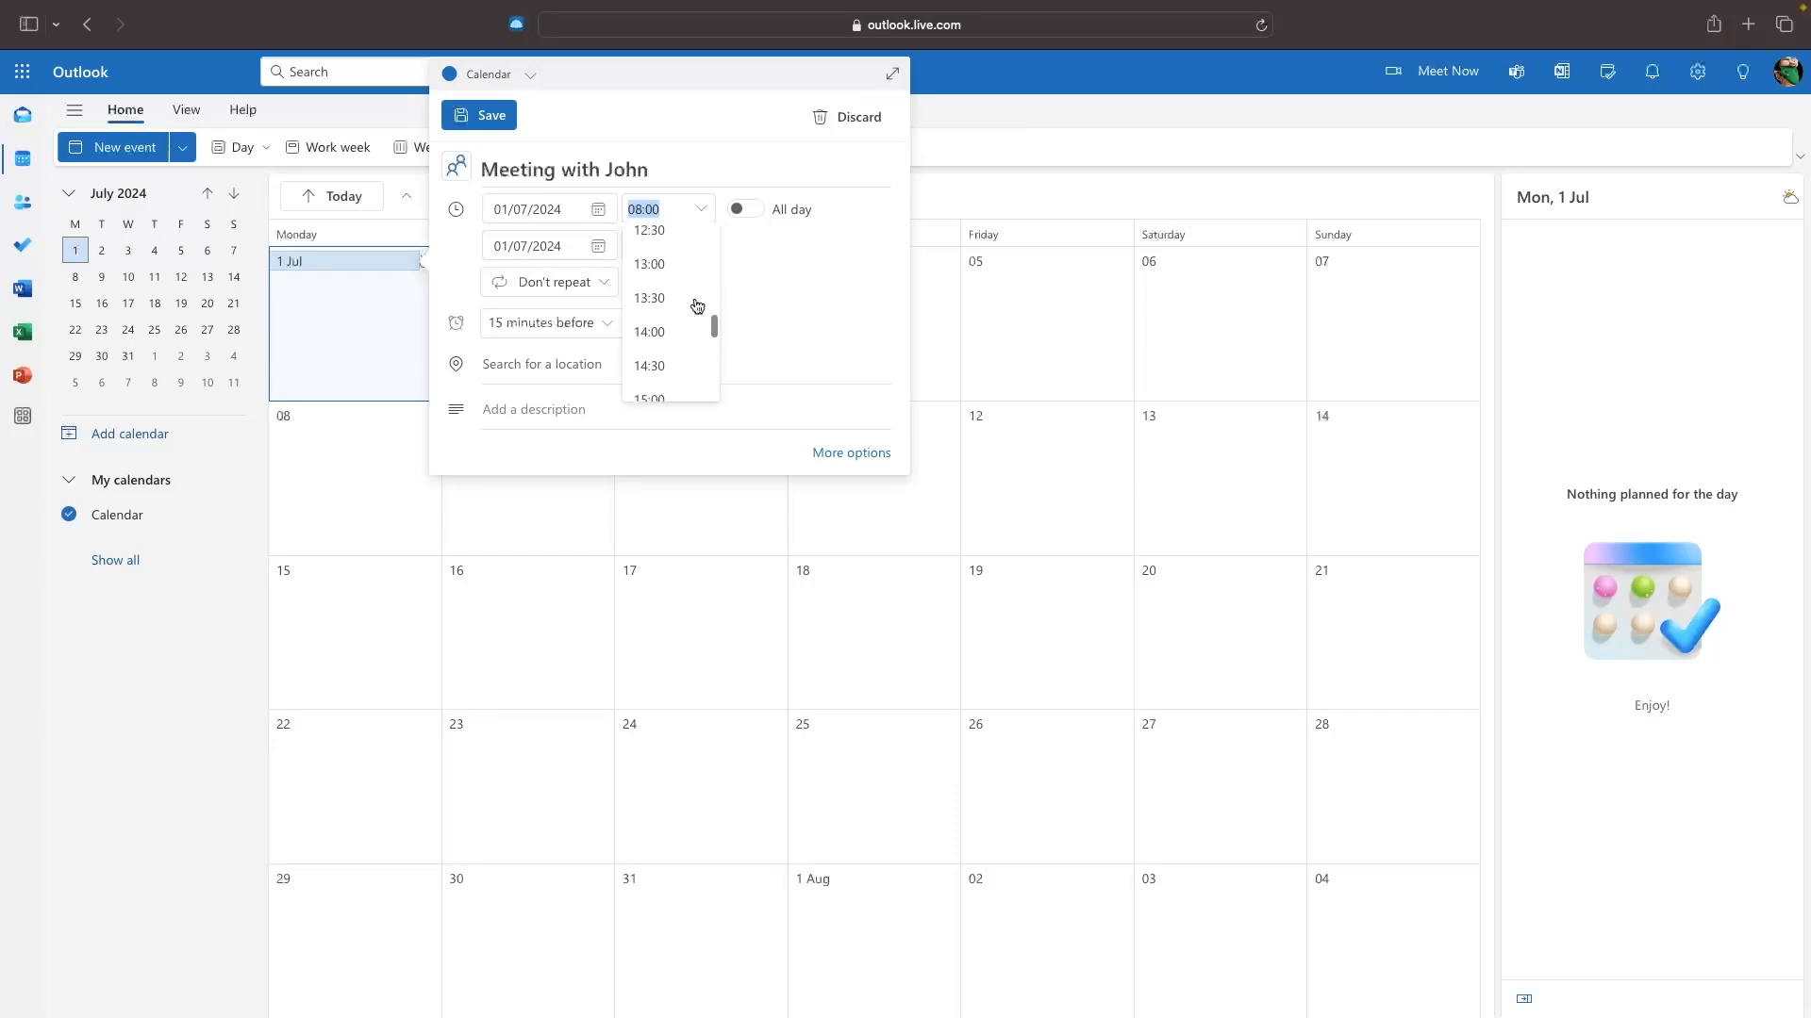
left_click(650, 267)
left_click(689, 248)
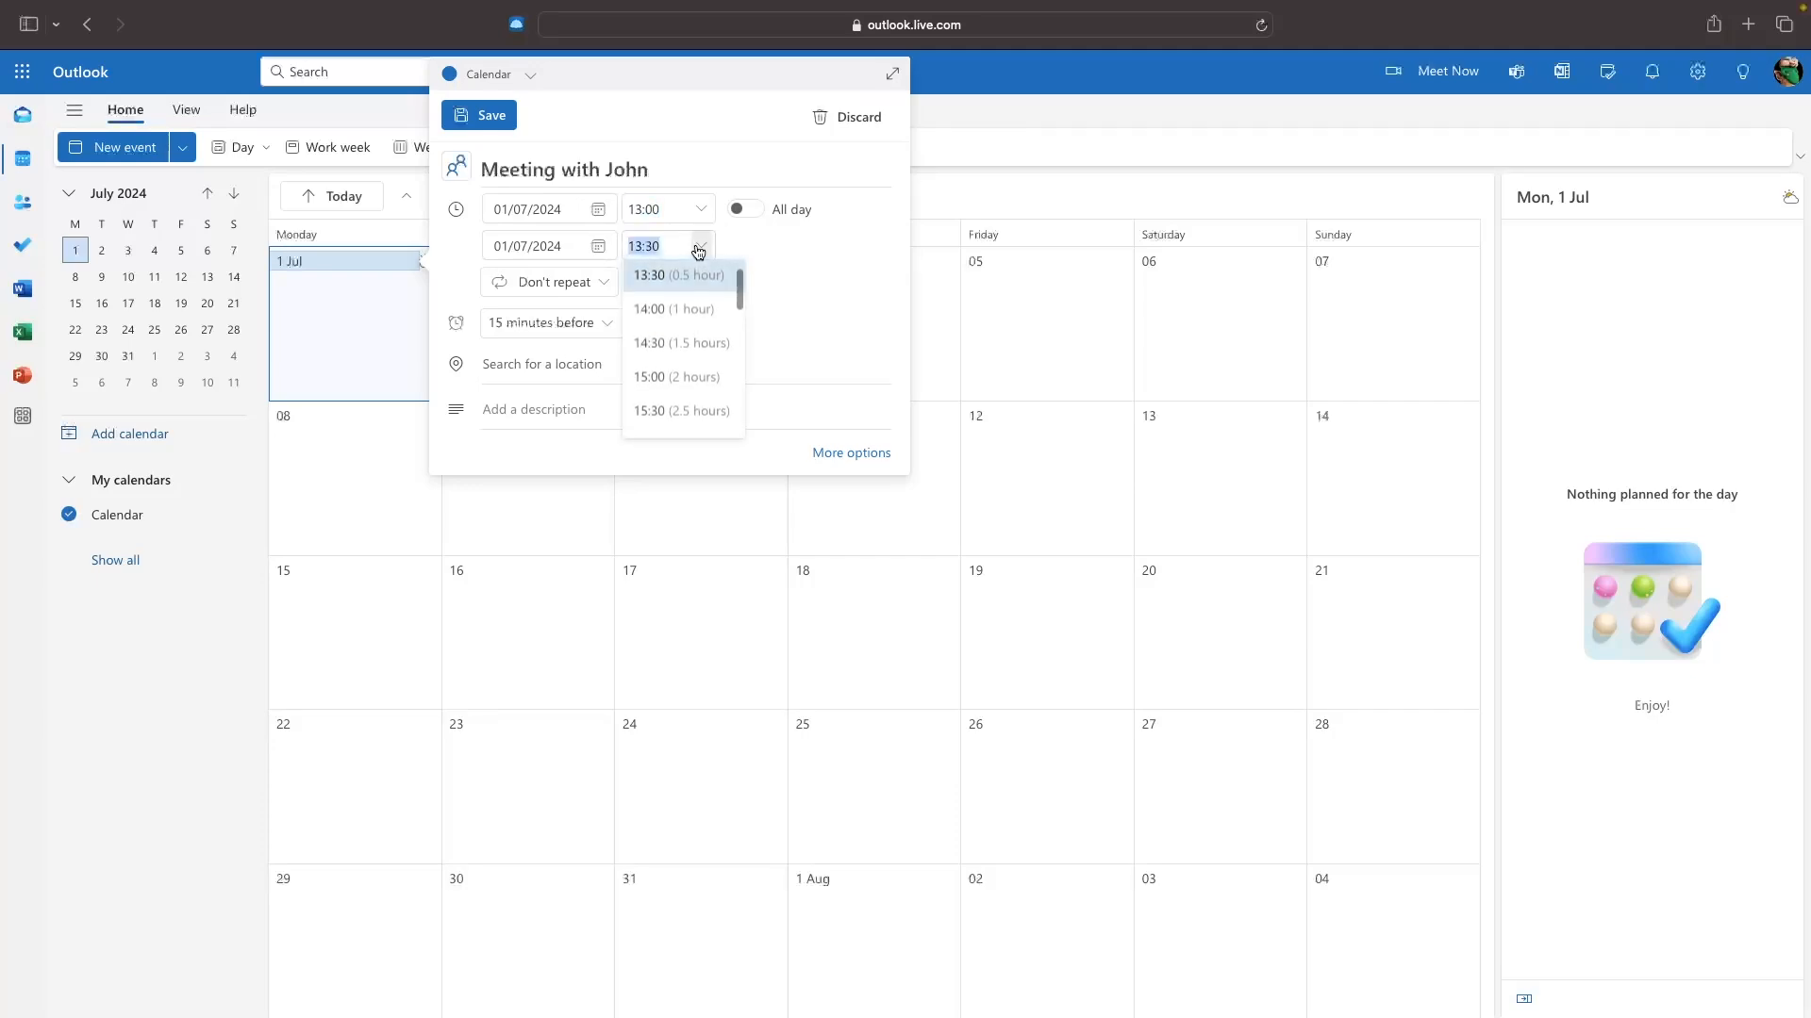
scroll(684, 297, "down", 1)
left_click(662, 332)
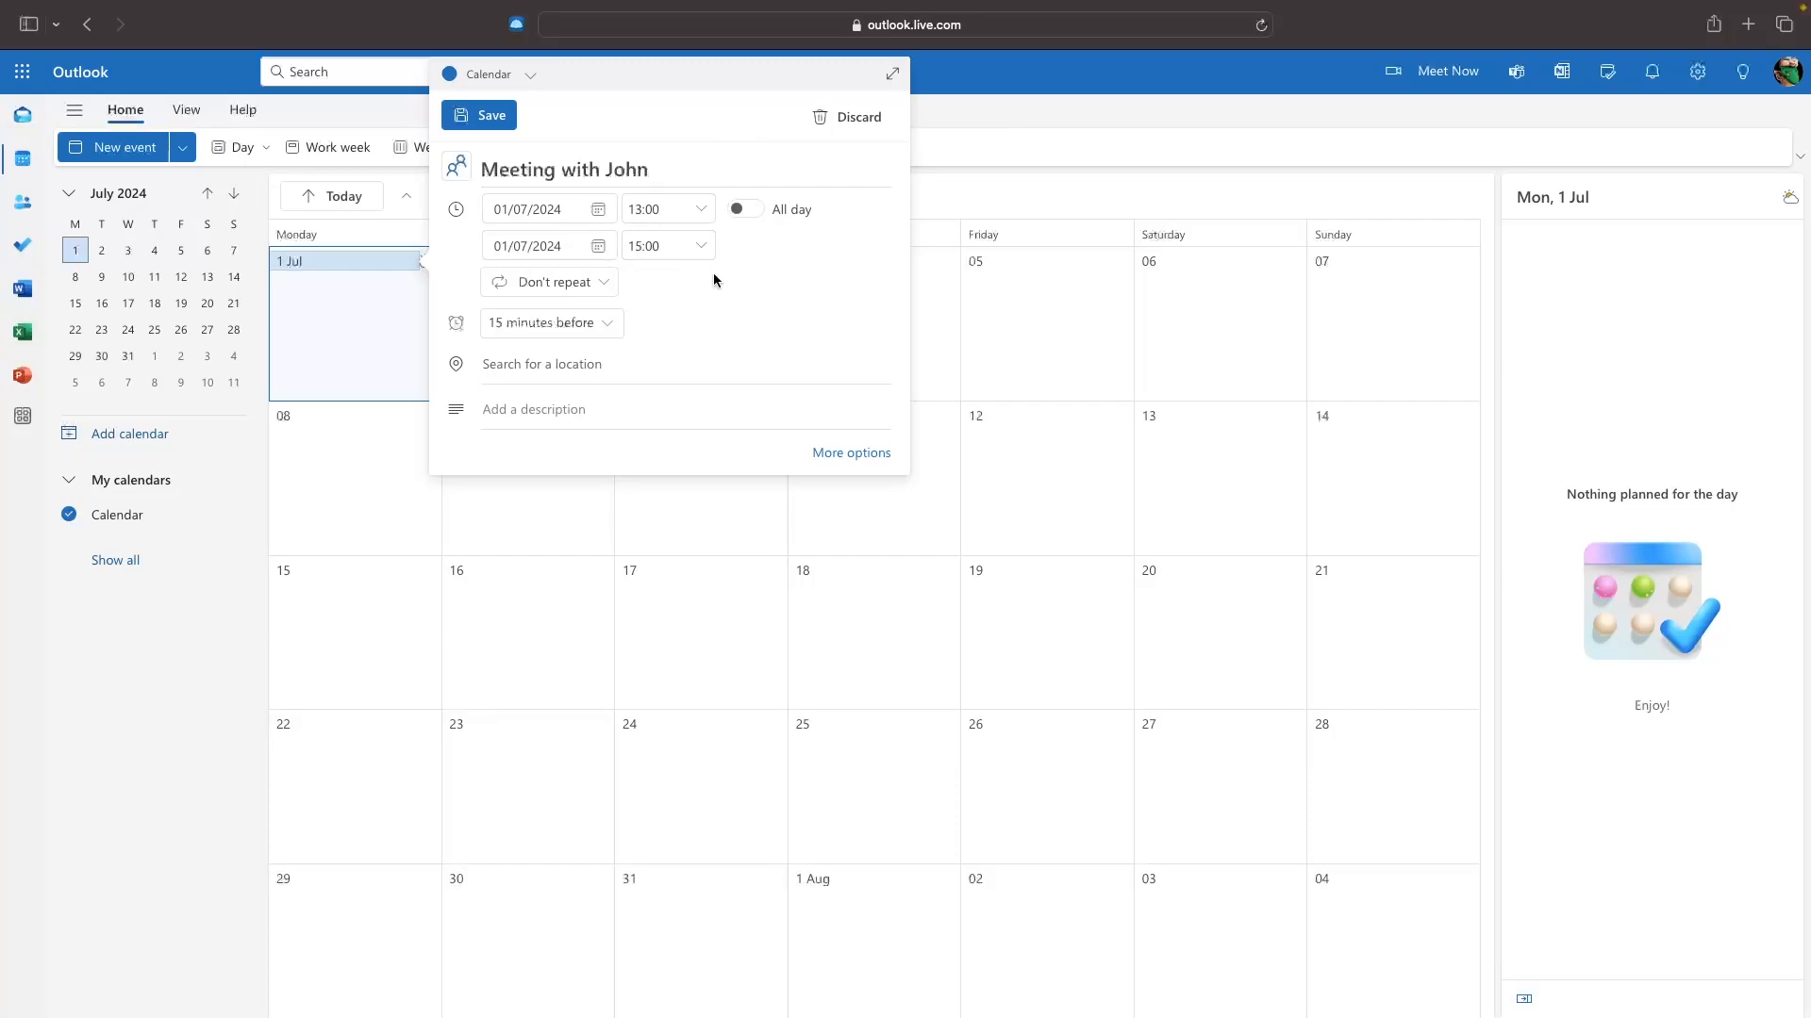
left_click(595, 287)
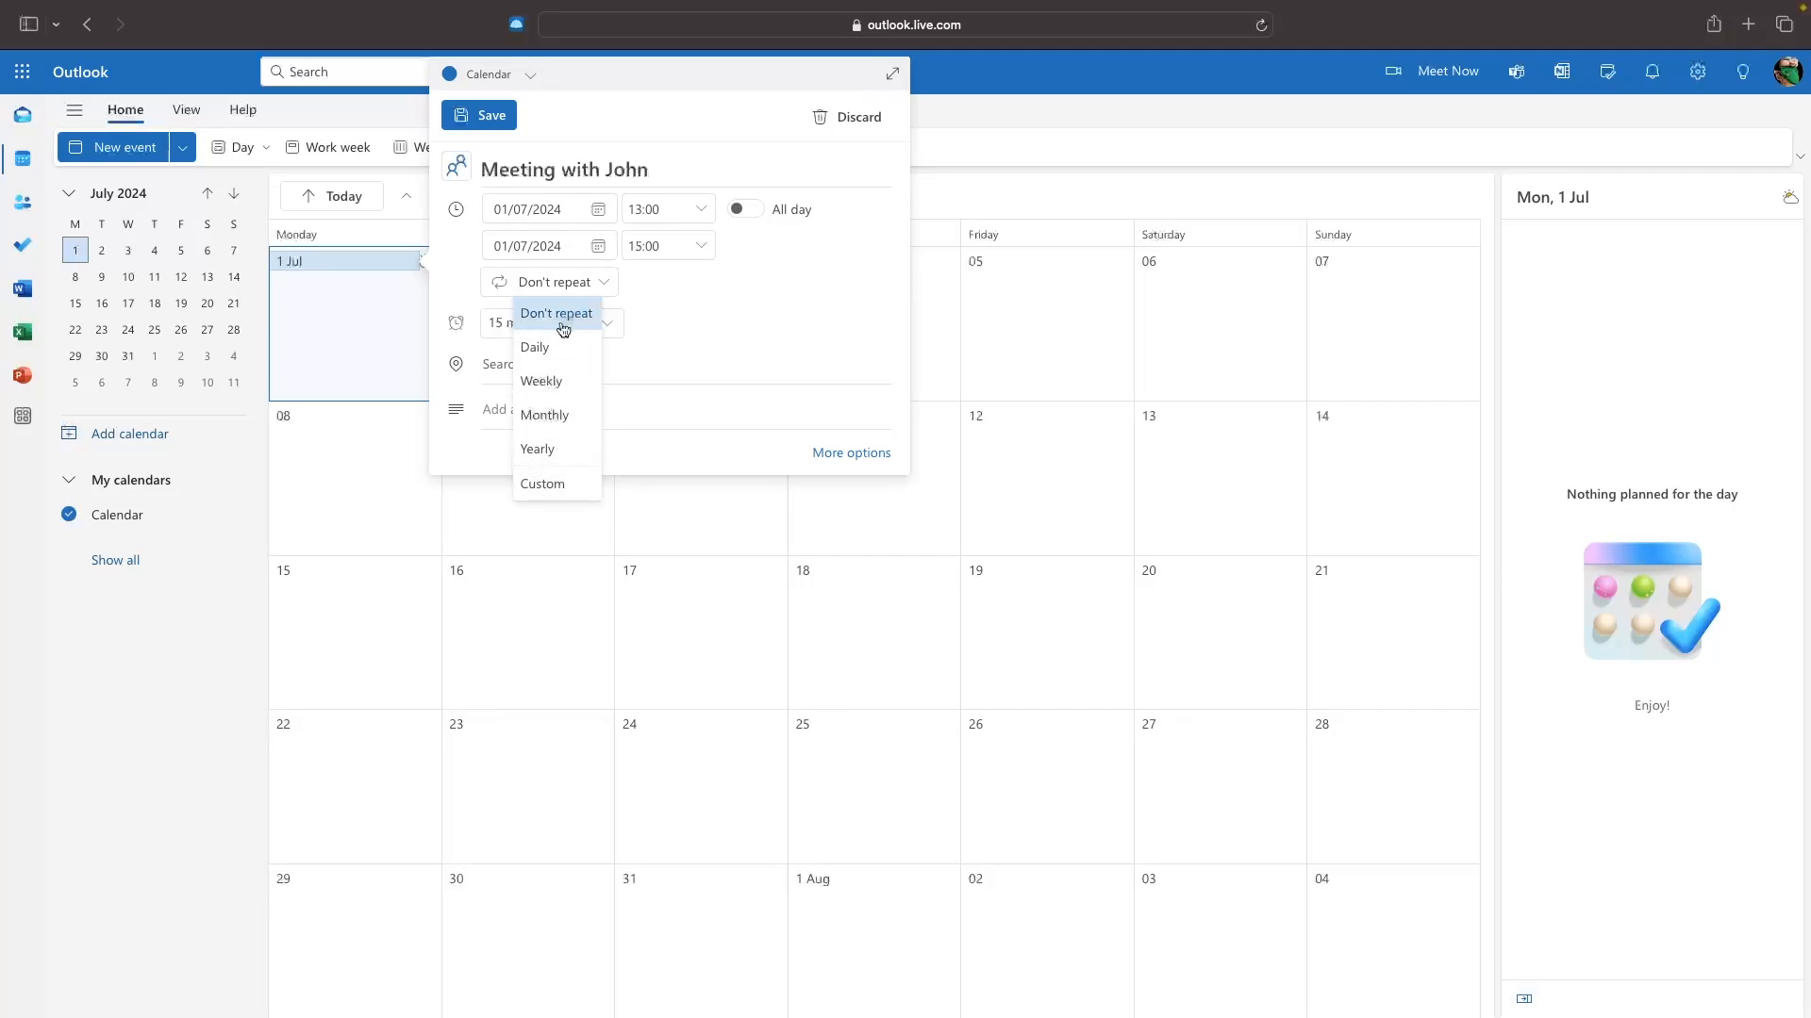
Make the meeting repeat every 2 weeks with no end date and a 30-minute reminder.
left_click(542, 486)
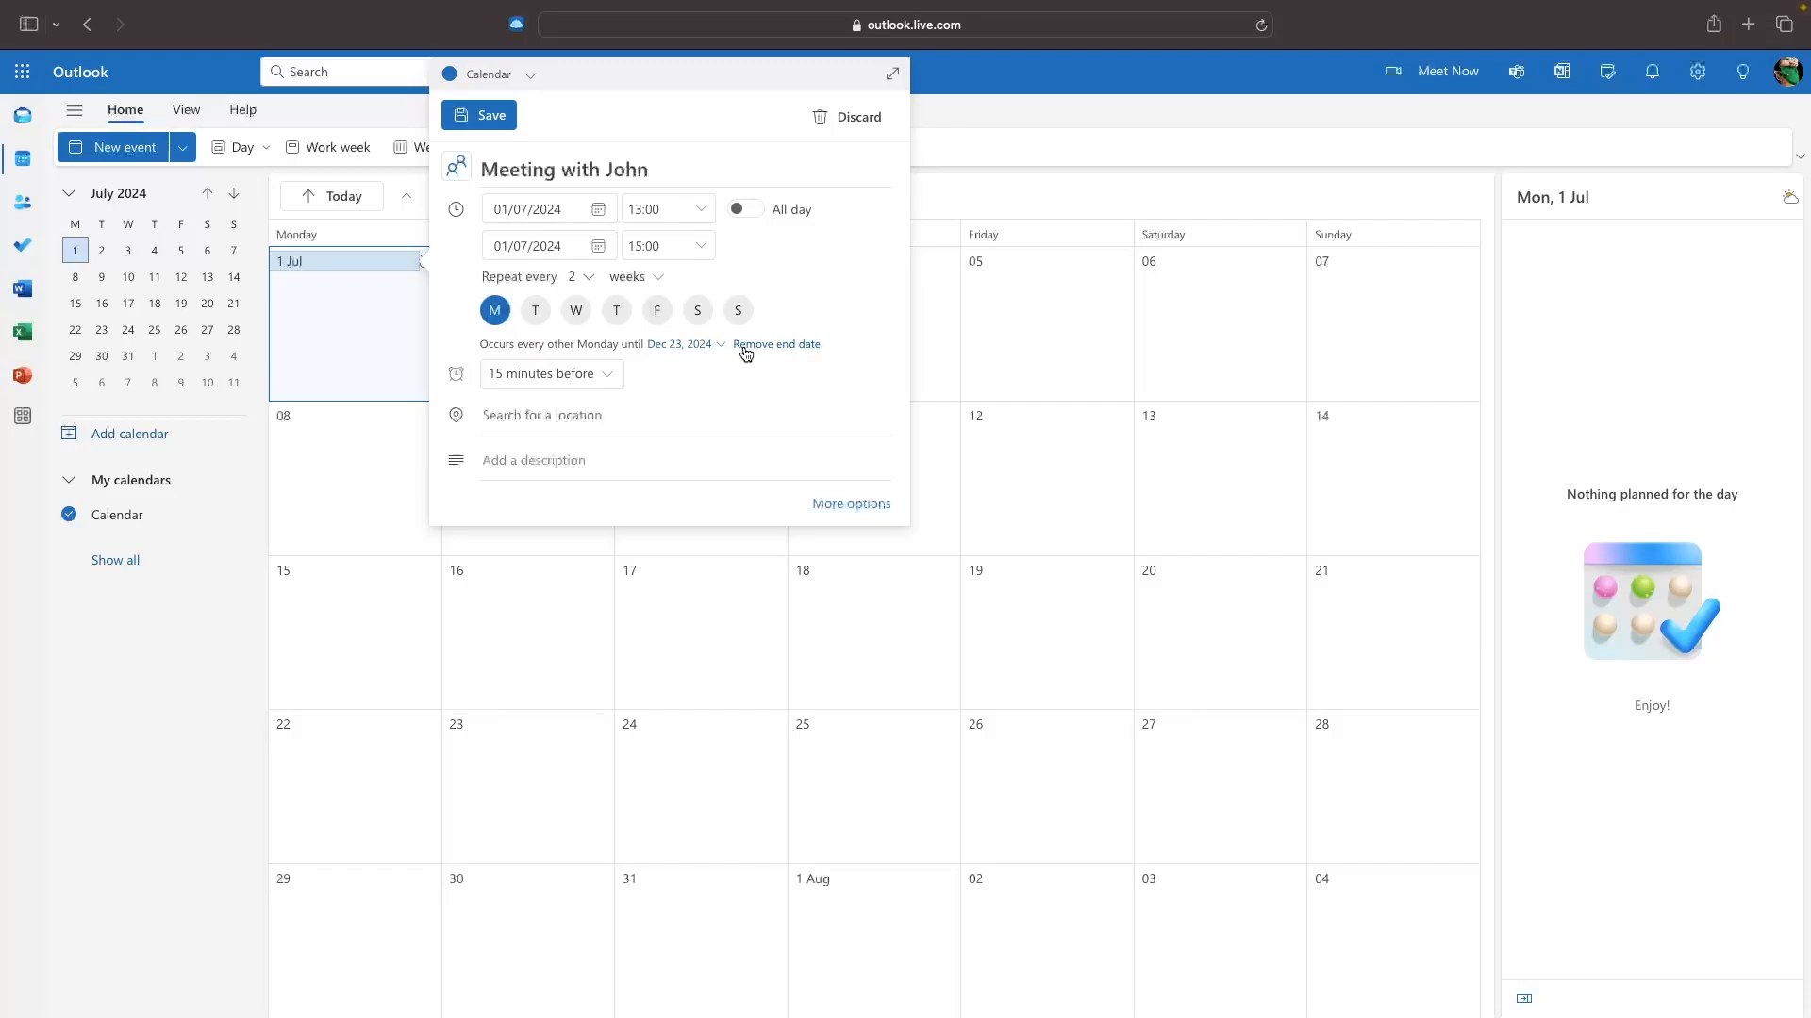
left_click(754, 347)
left_click(525, 377)
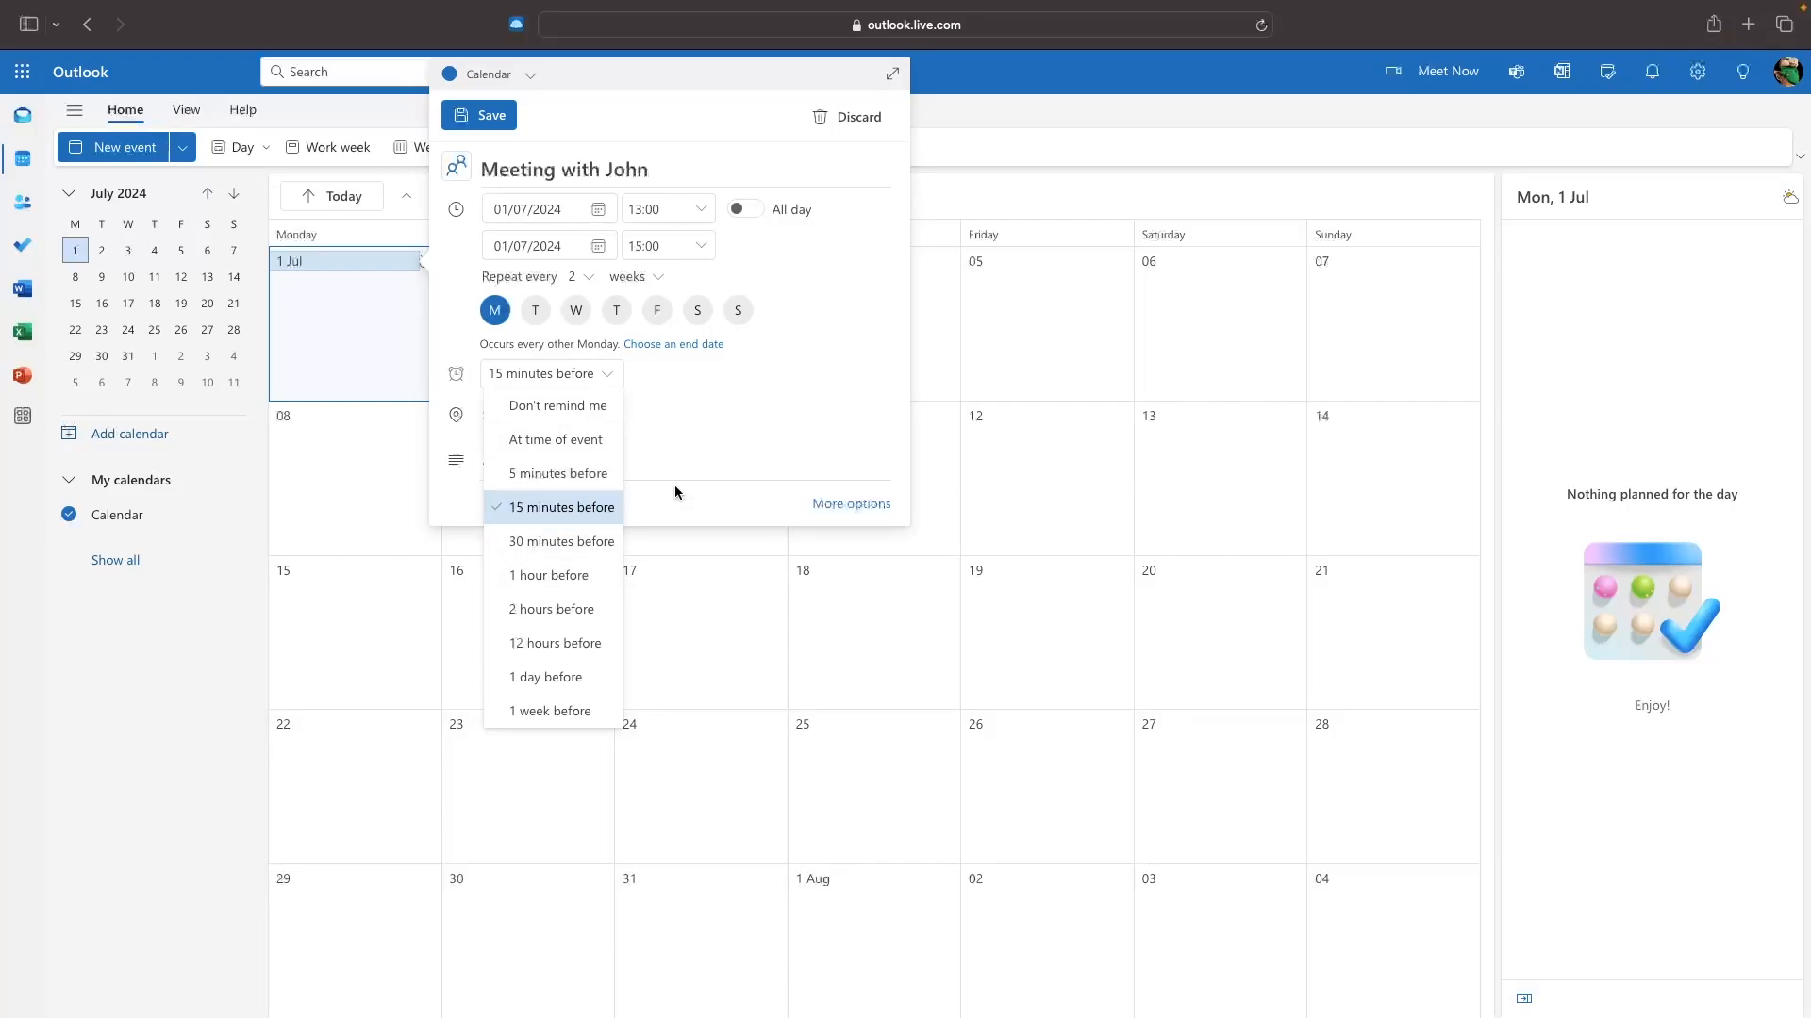
left_click(577, 544)
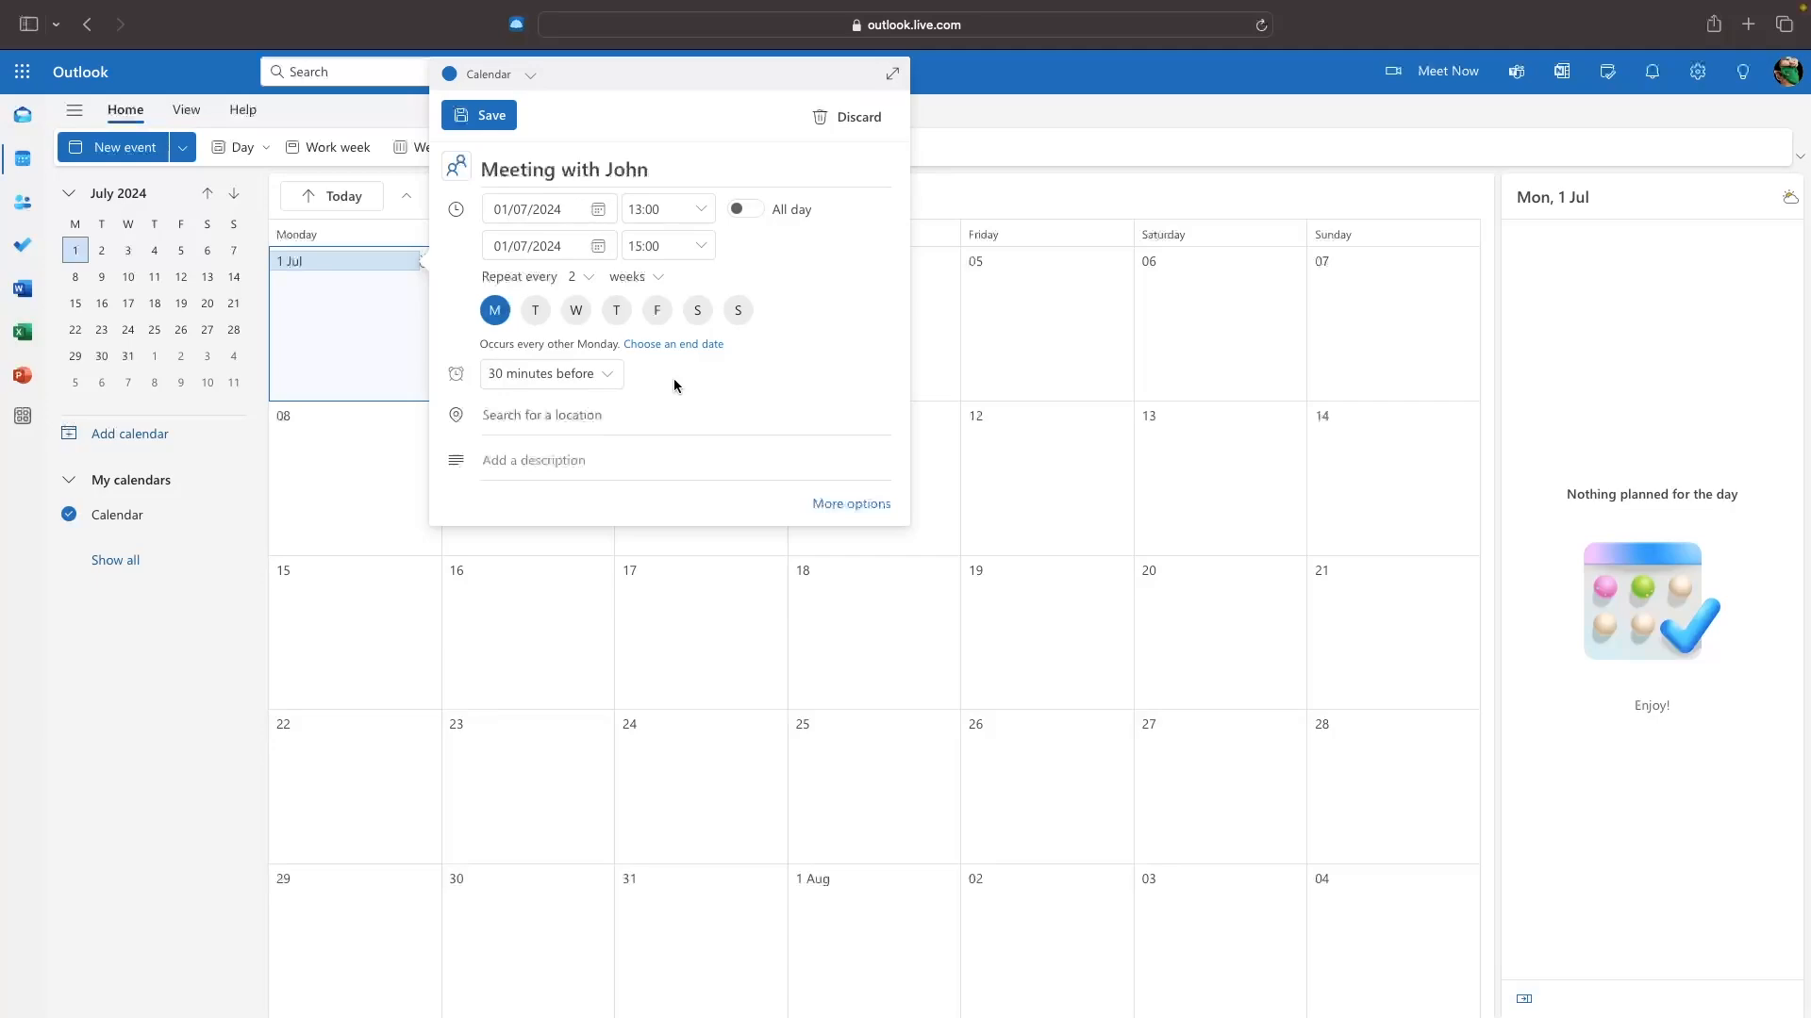
Search 'the shard' and choose The Shard as the meeting location.
left_click(487, 416)
type("the shard")
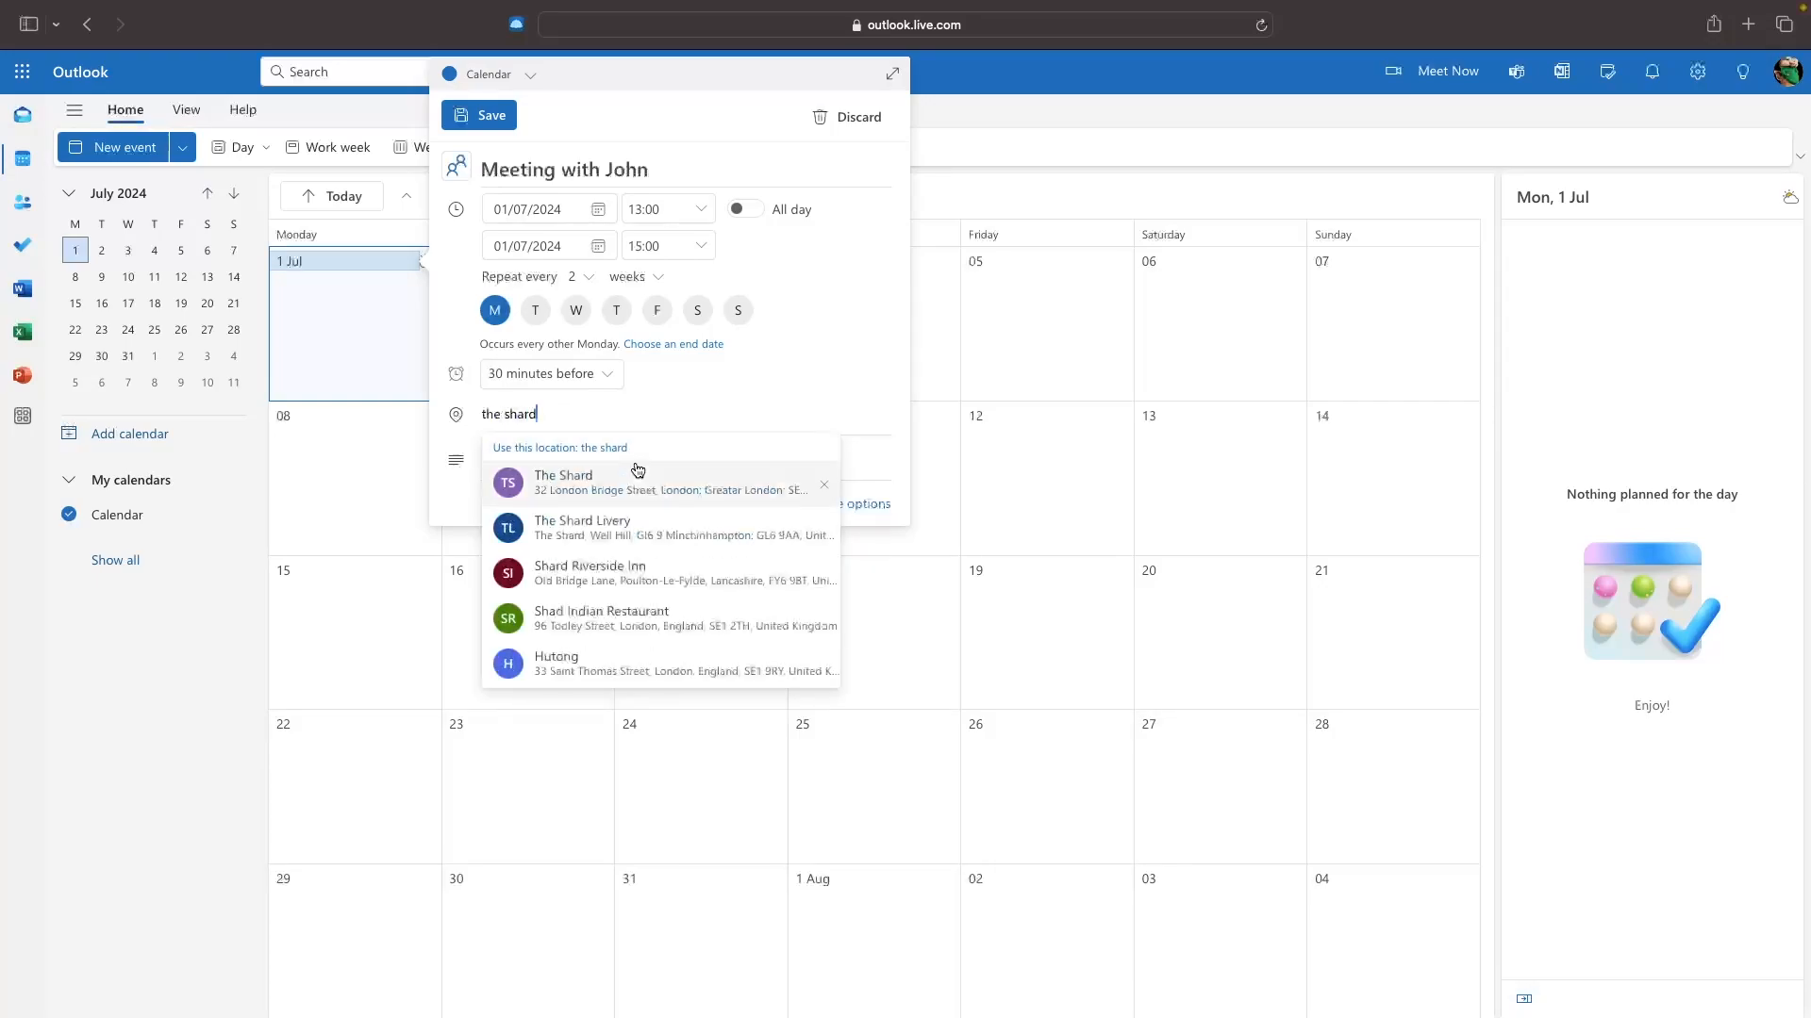
left_click(635, 476)
left_click(584, 417)
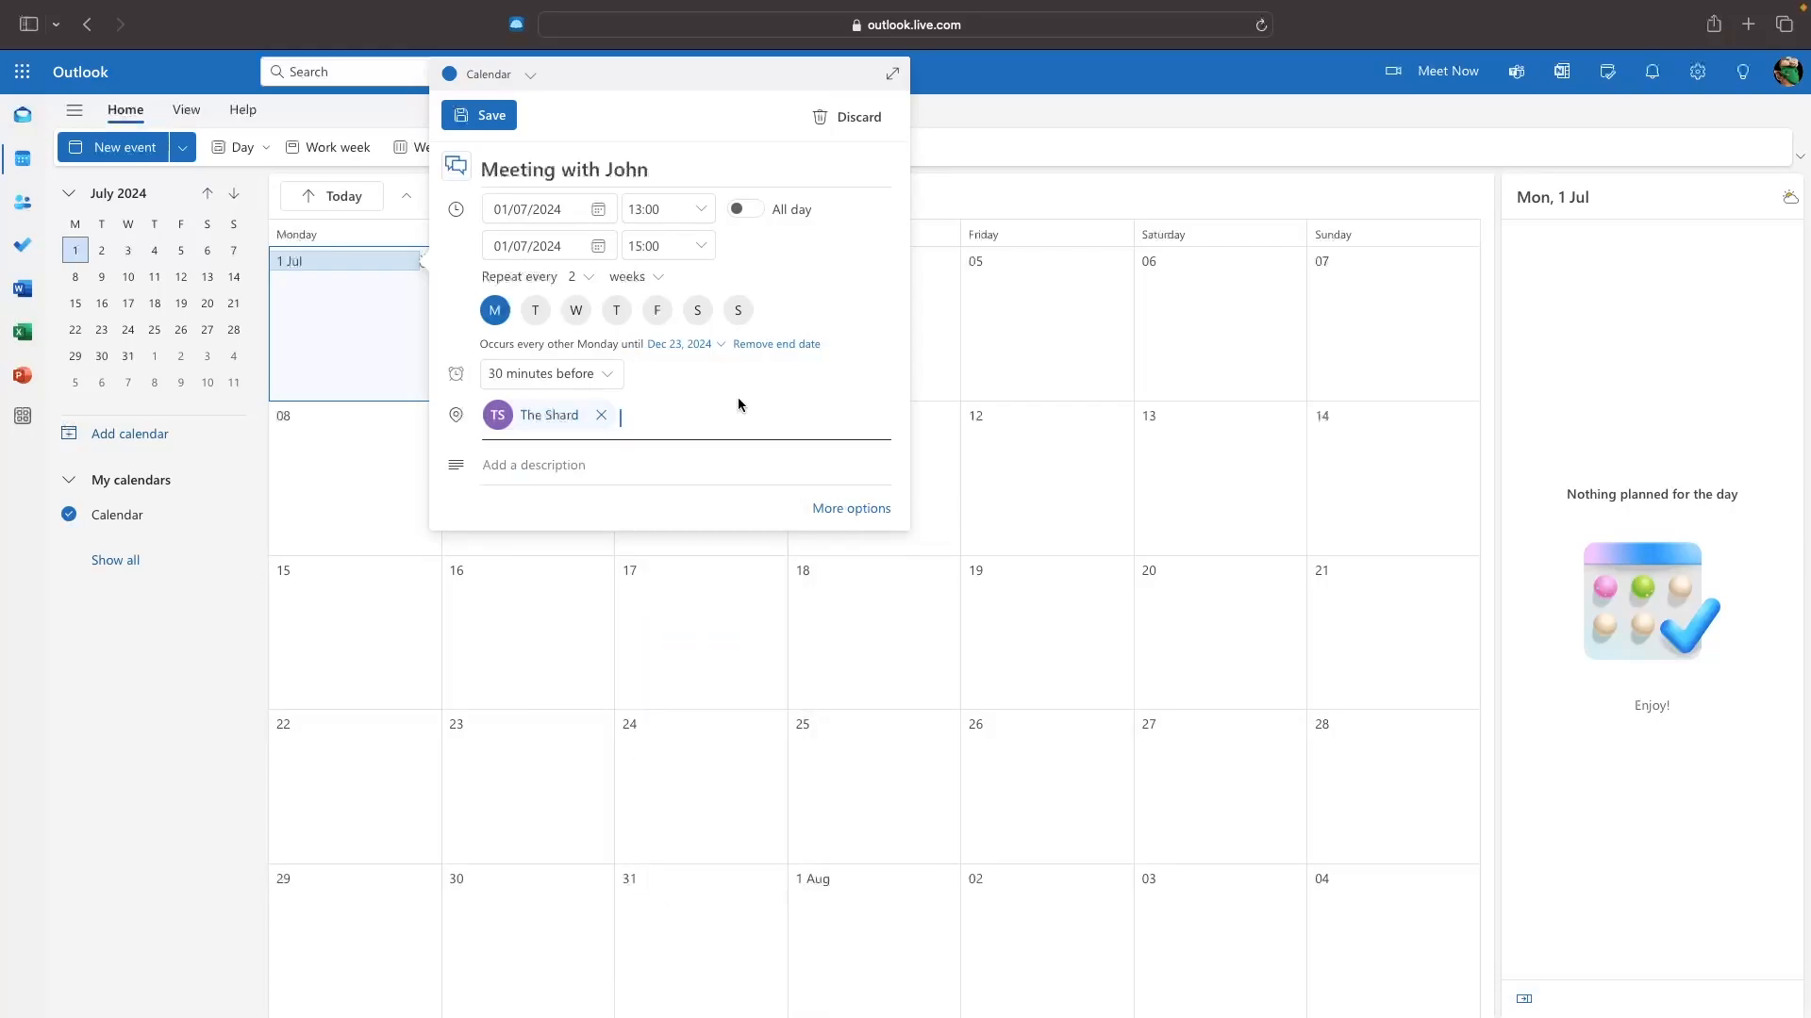
left_click(597, 466)
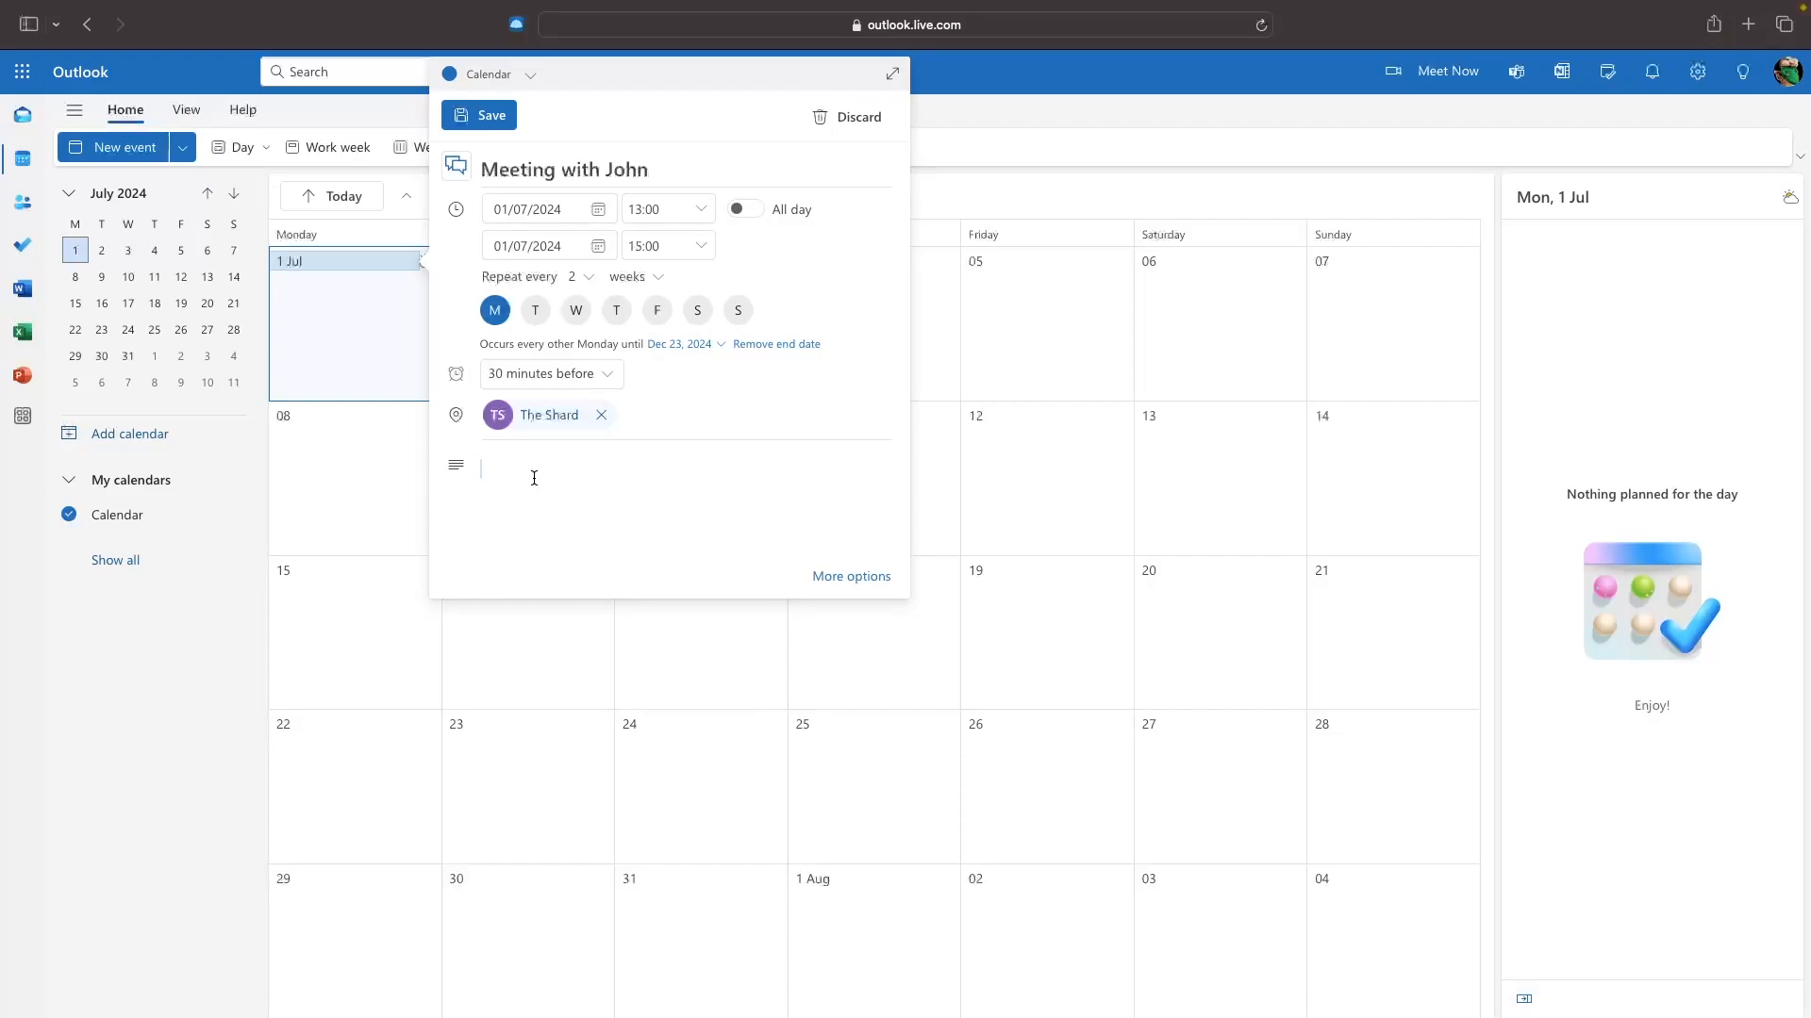
Enter the description 'A meeting with John to discuss him signing on as a client'.
type("A meeting with John to discuss him signing on as a client.")
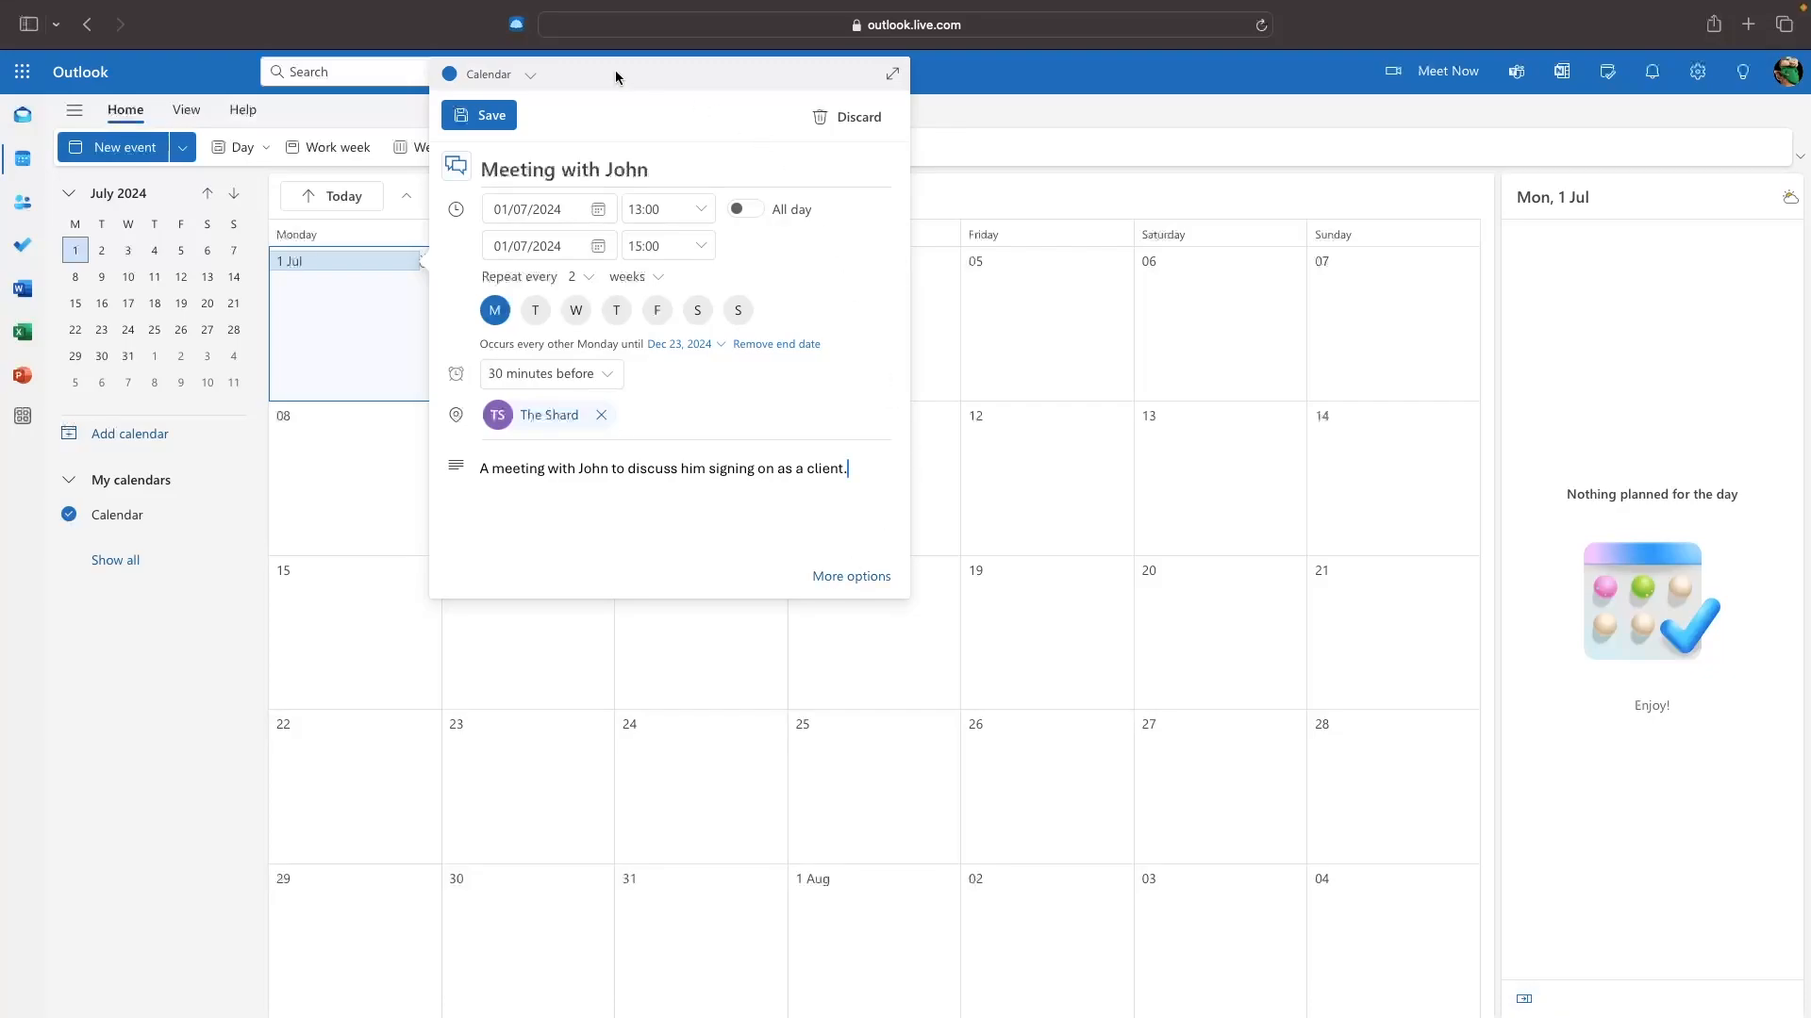
Save the recurring meeting, check August and September, then open the 1 July occurrence.
left_click(472, 117)
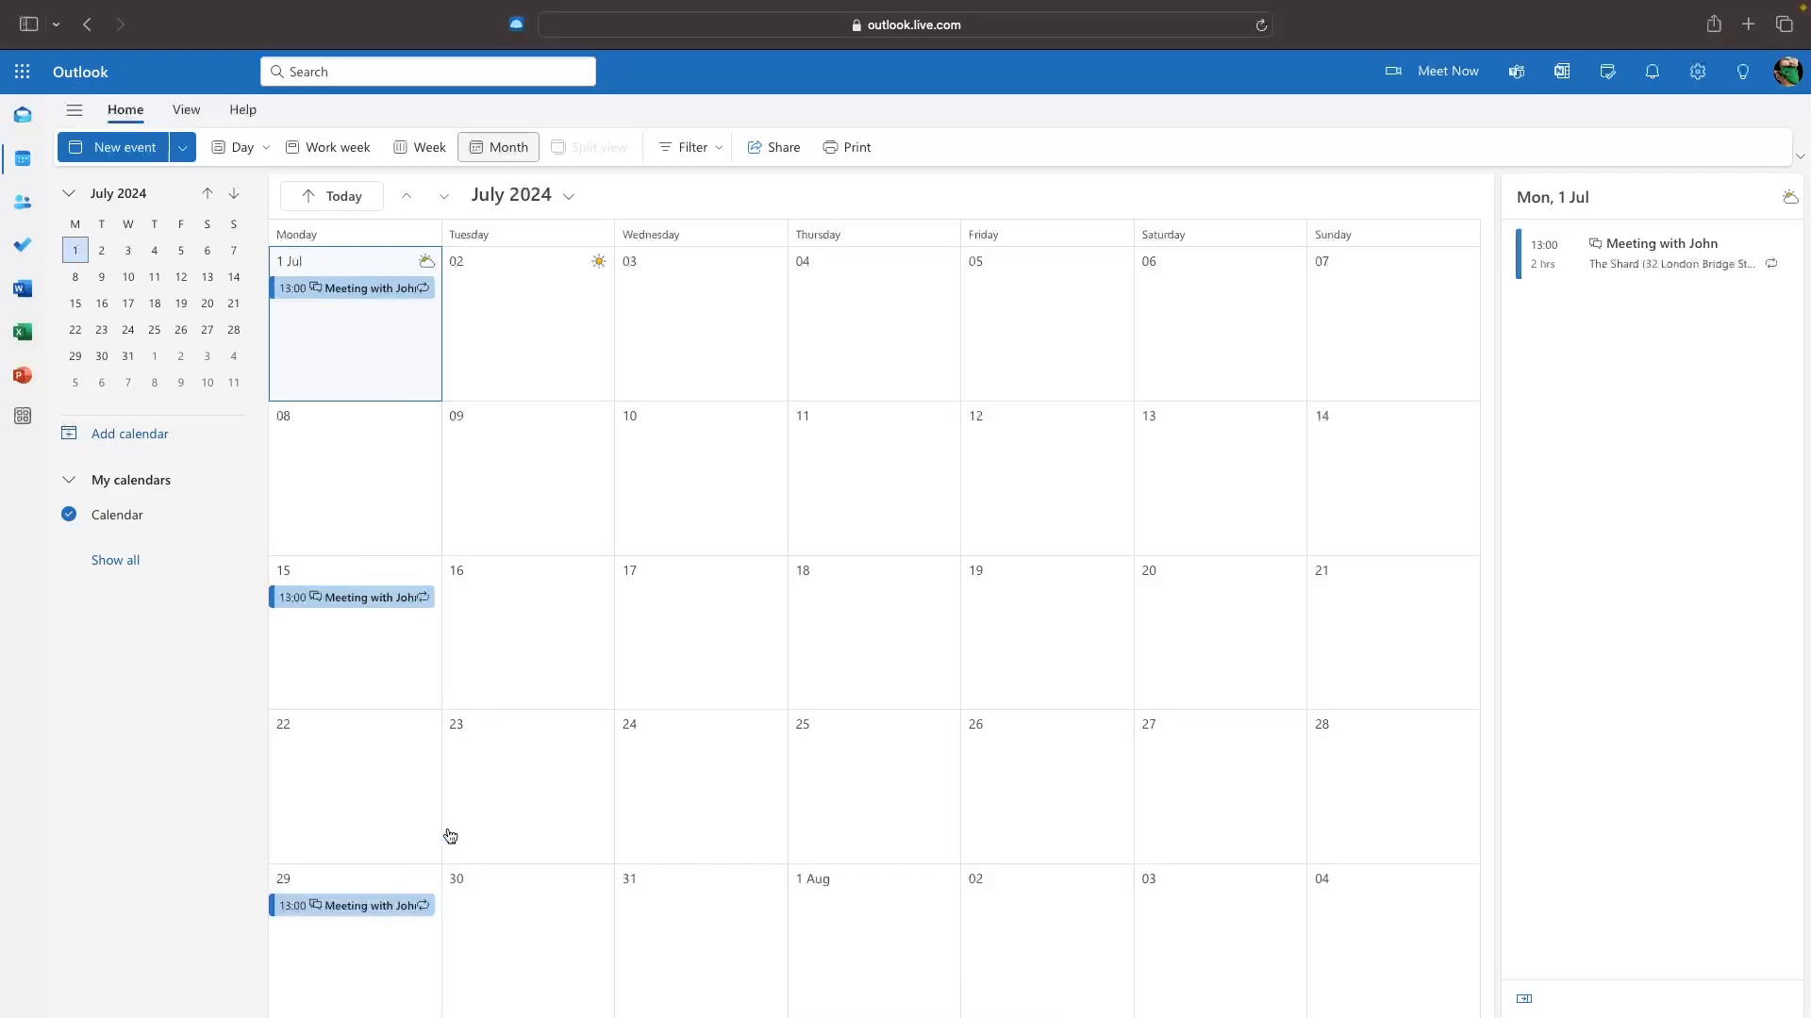
left_click(443, 195)
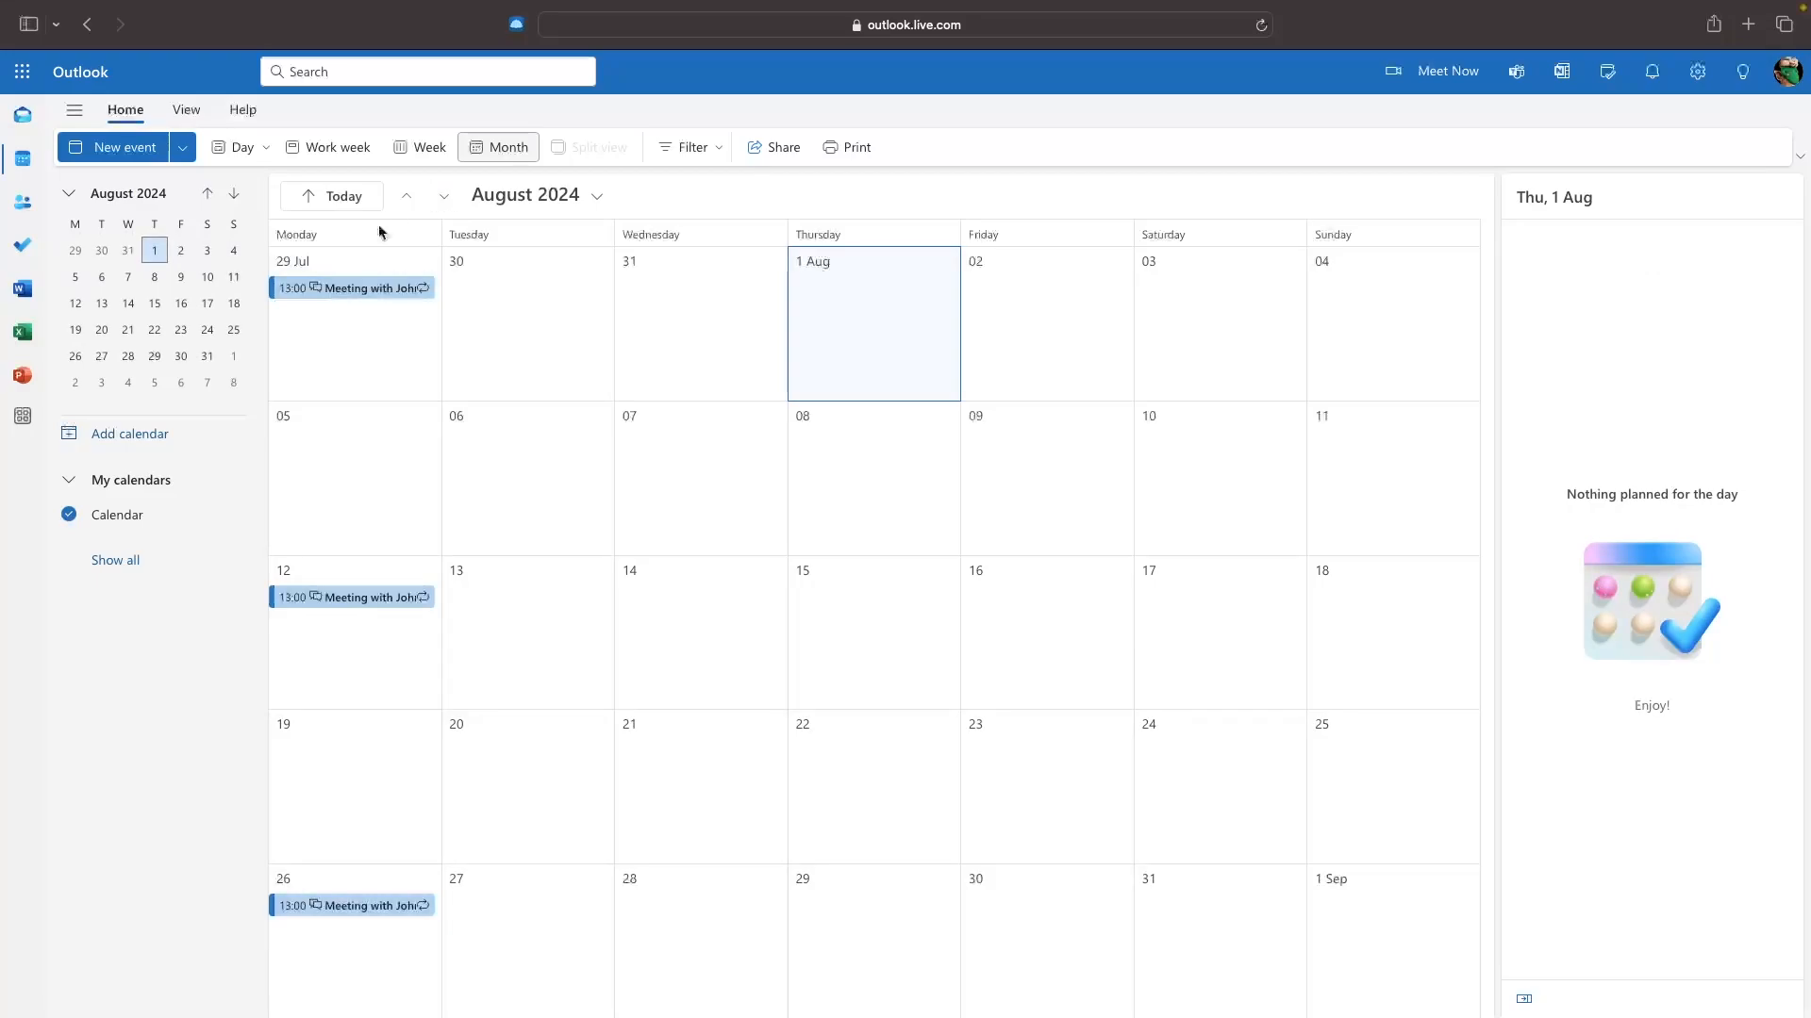
left_click(444, 196)
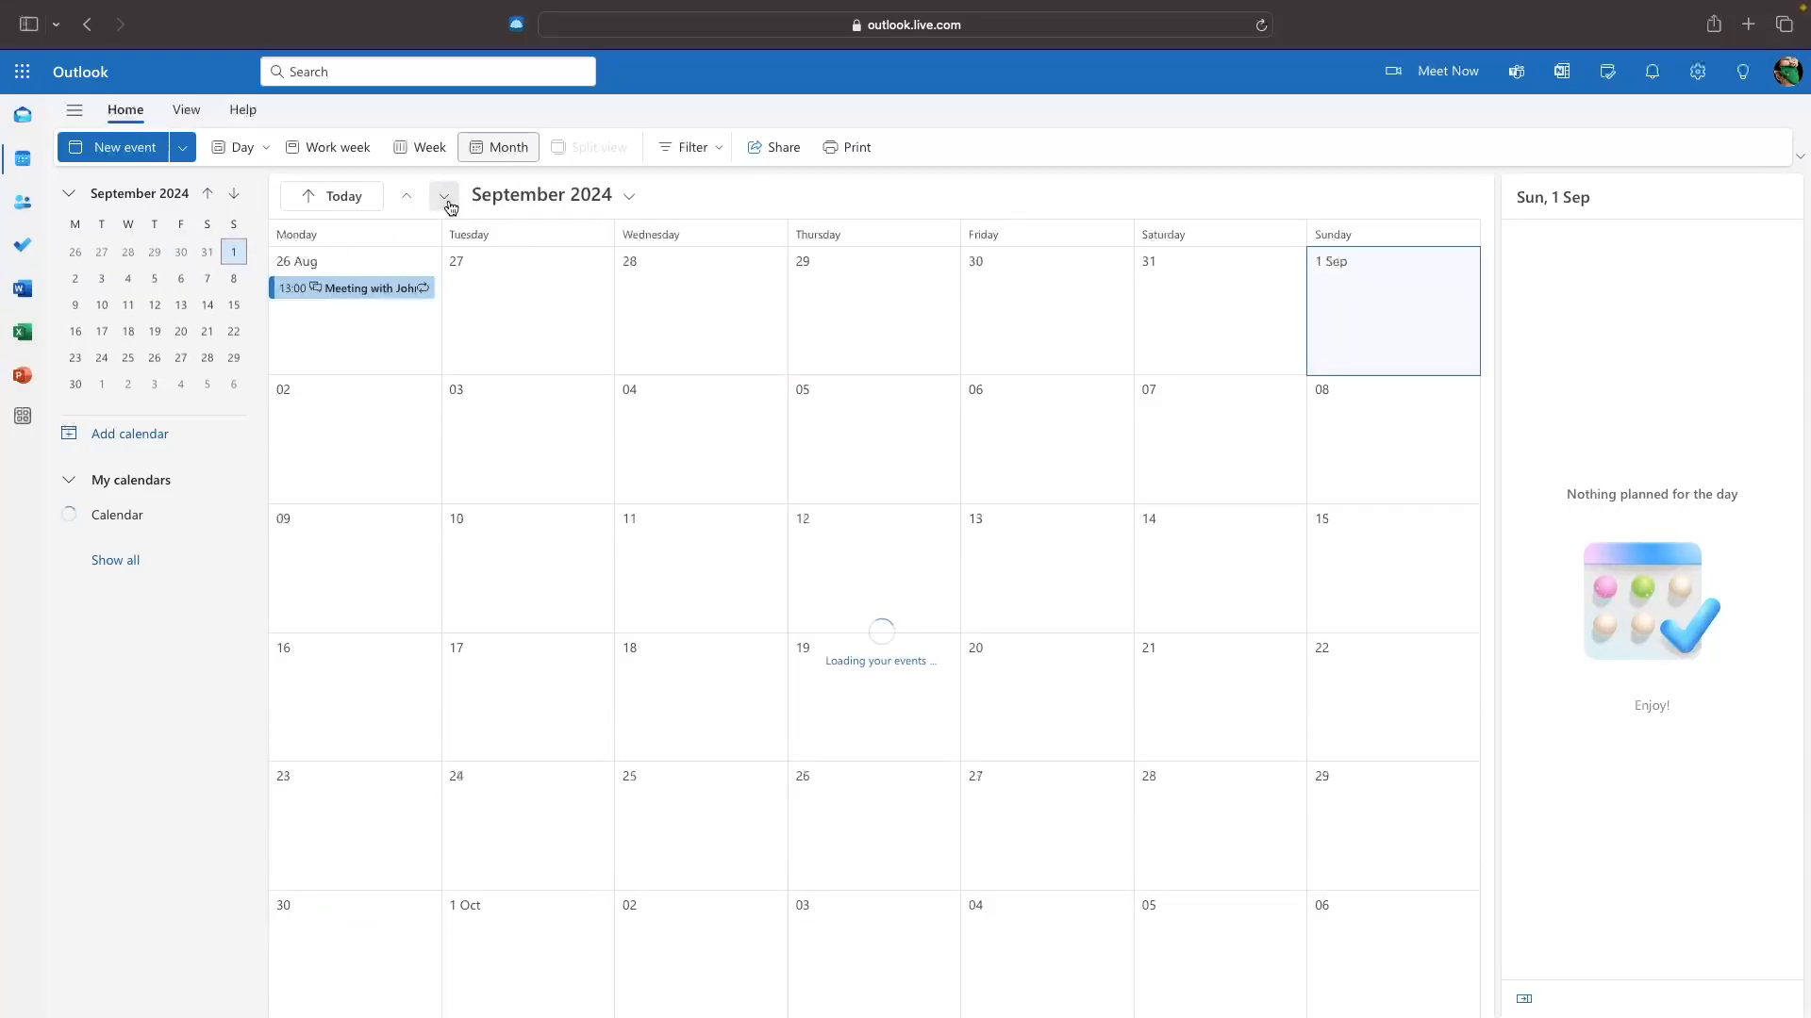
left_click(406, 195)
left_click(405, 195)
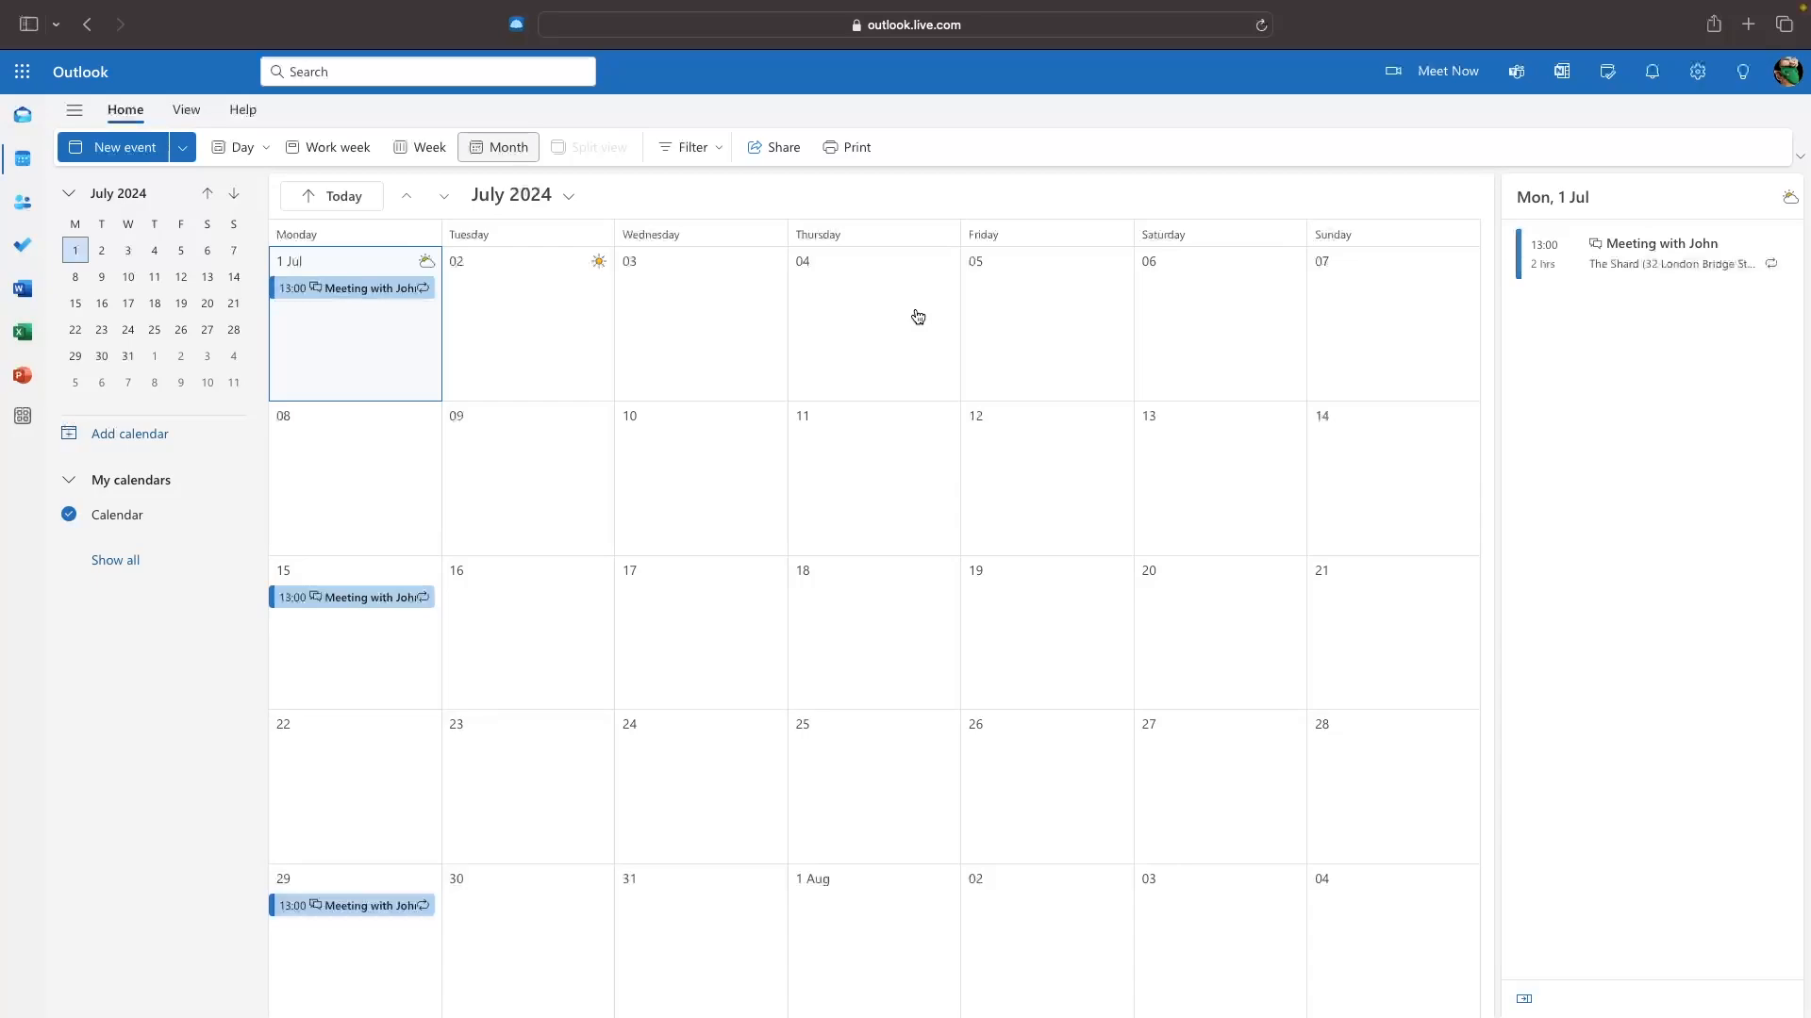
left_click(345, 296)
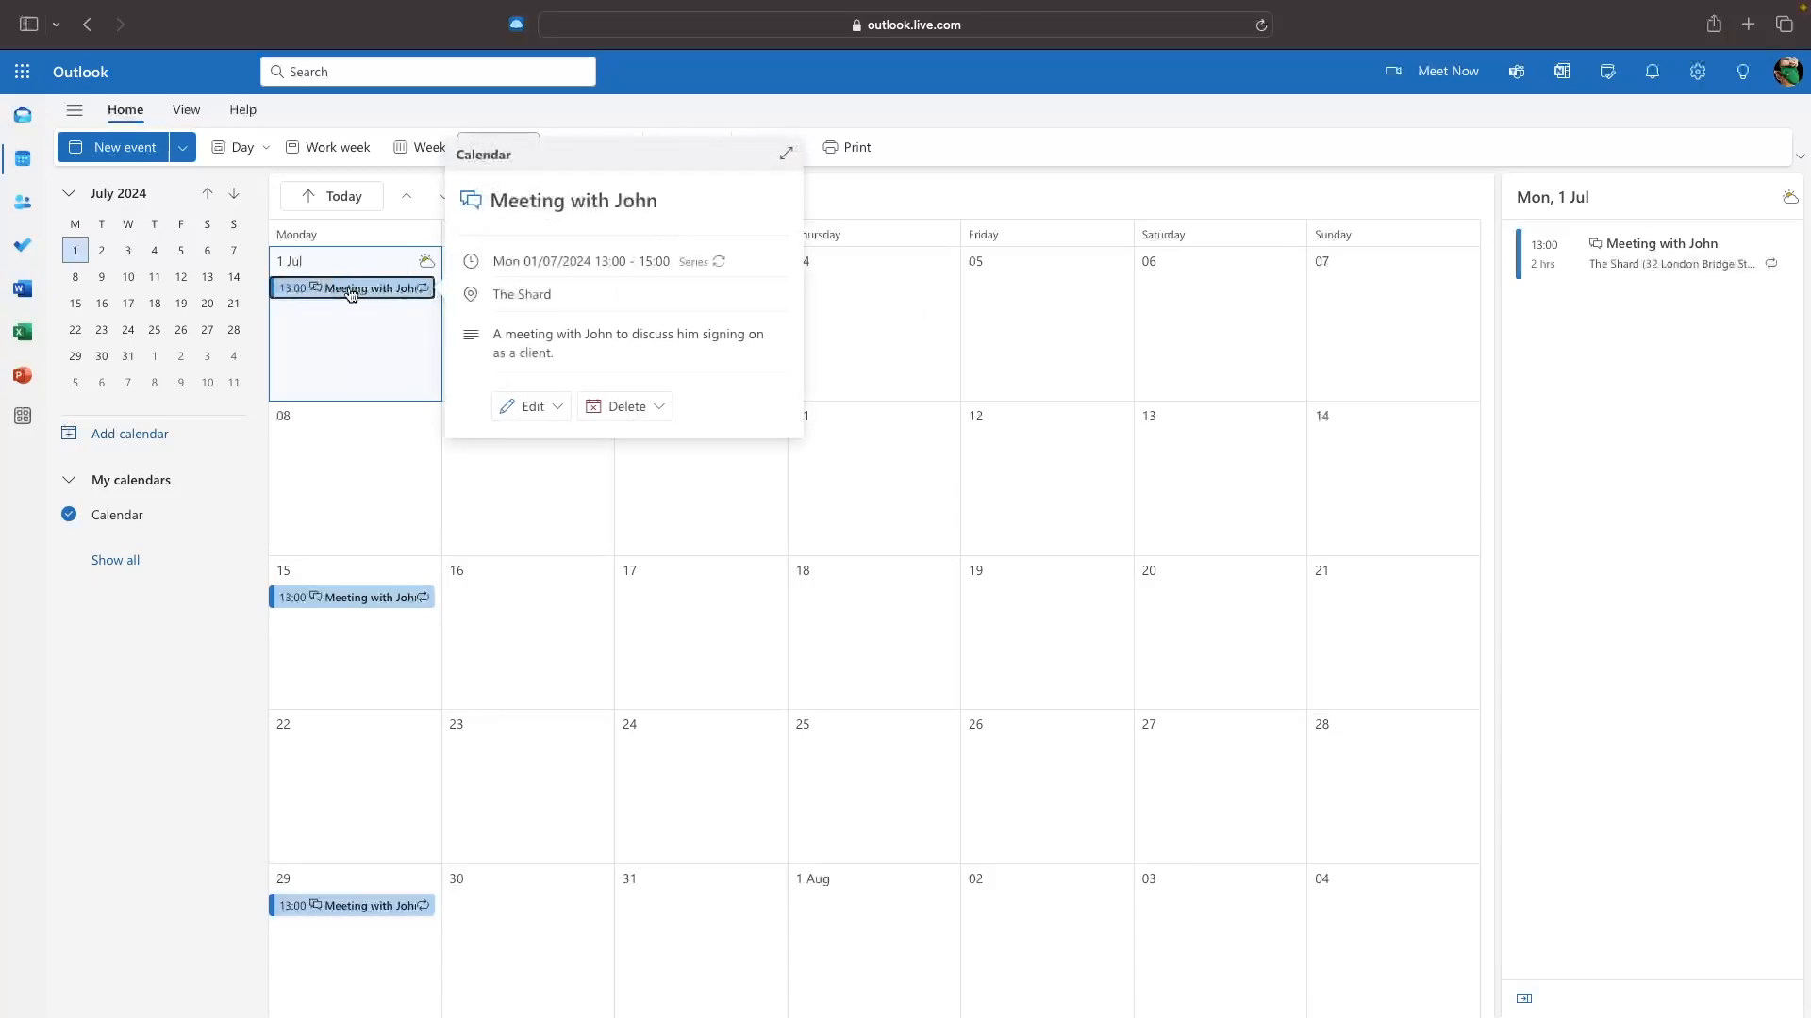
Choose 'This and all following events' from the Edit dropdown of Meeting with John.
left_click(532, 410)
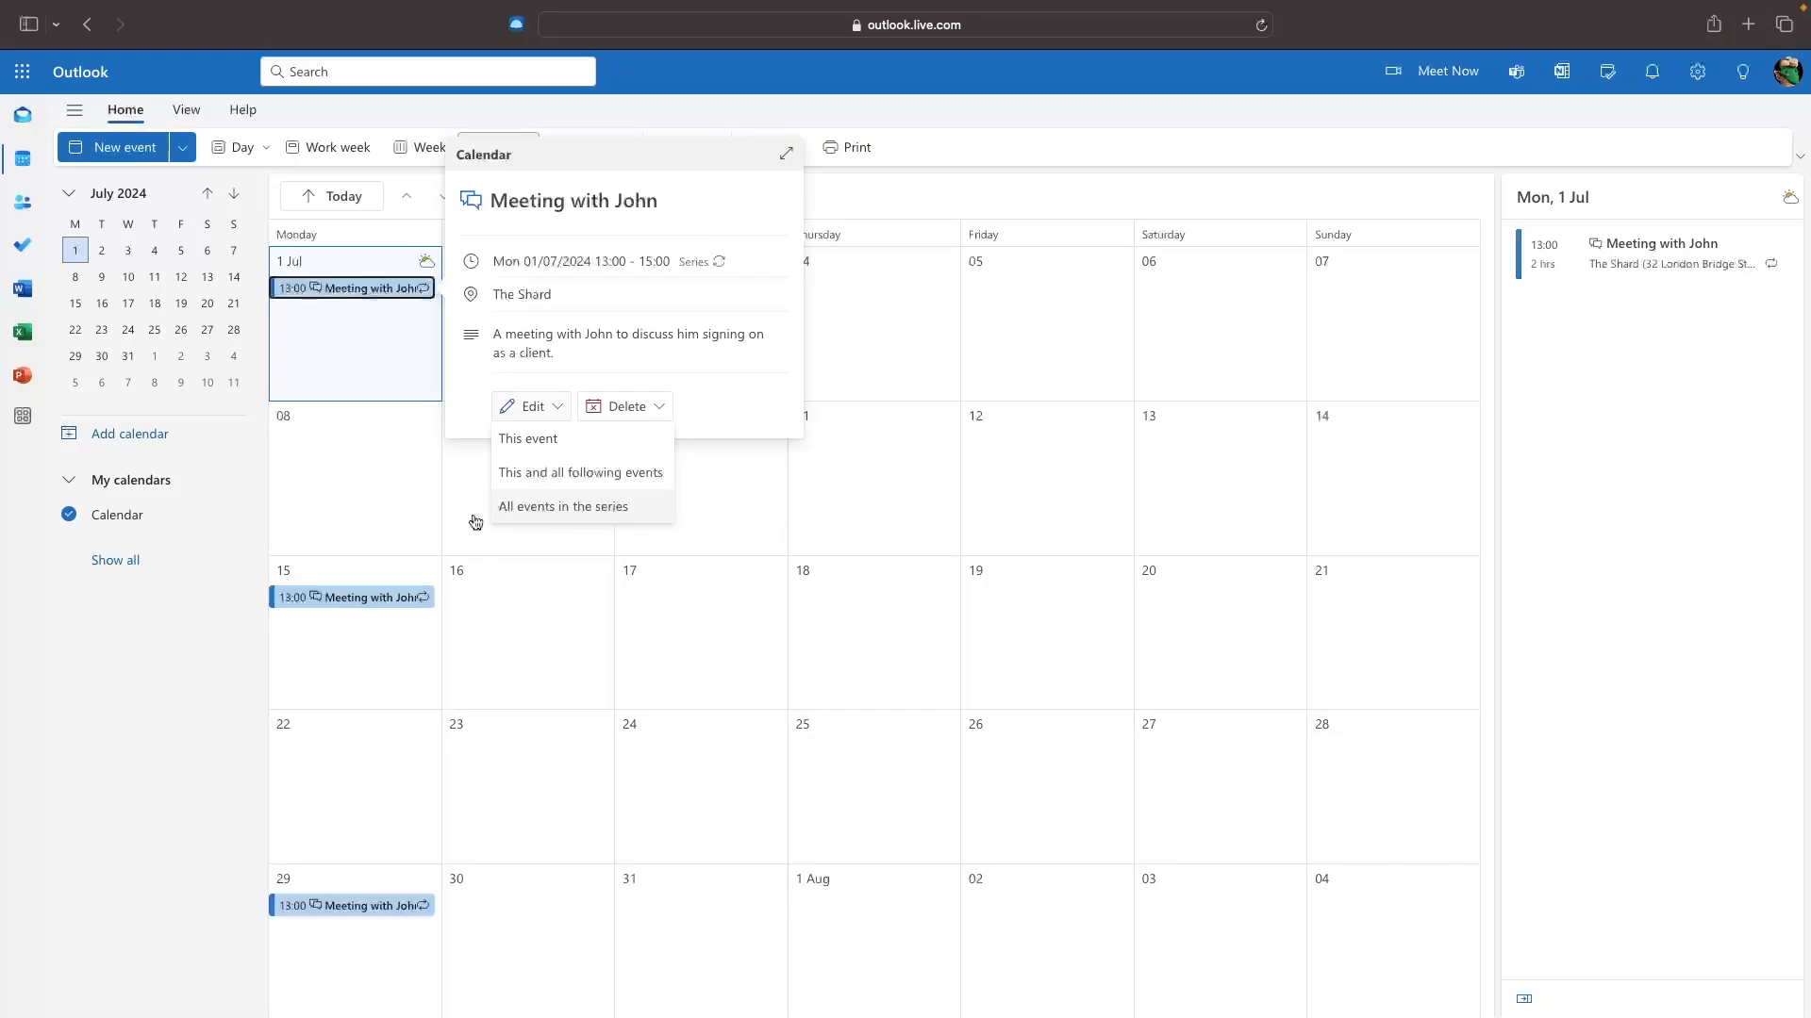
left_click(593, 482)
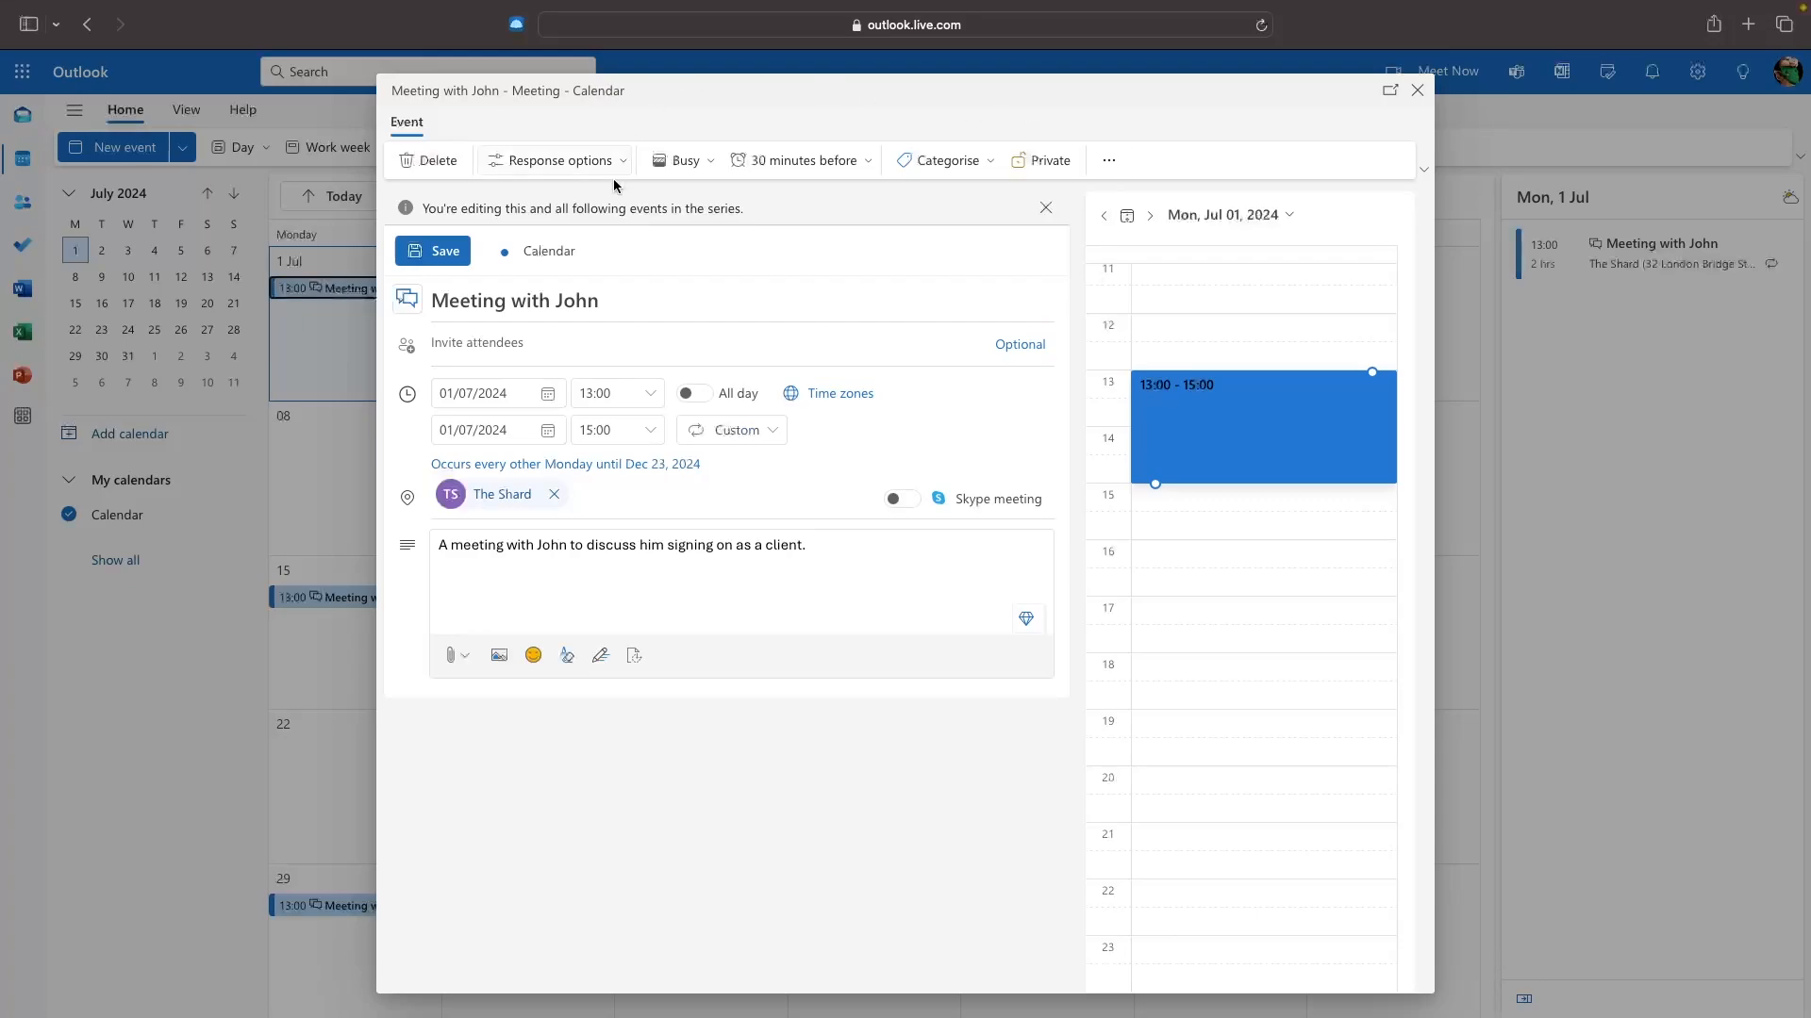
Add the guest's e-mail address as an attendee on the Meeting with John series.
left_click(555, 340)
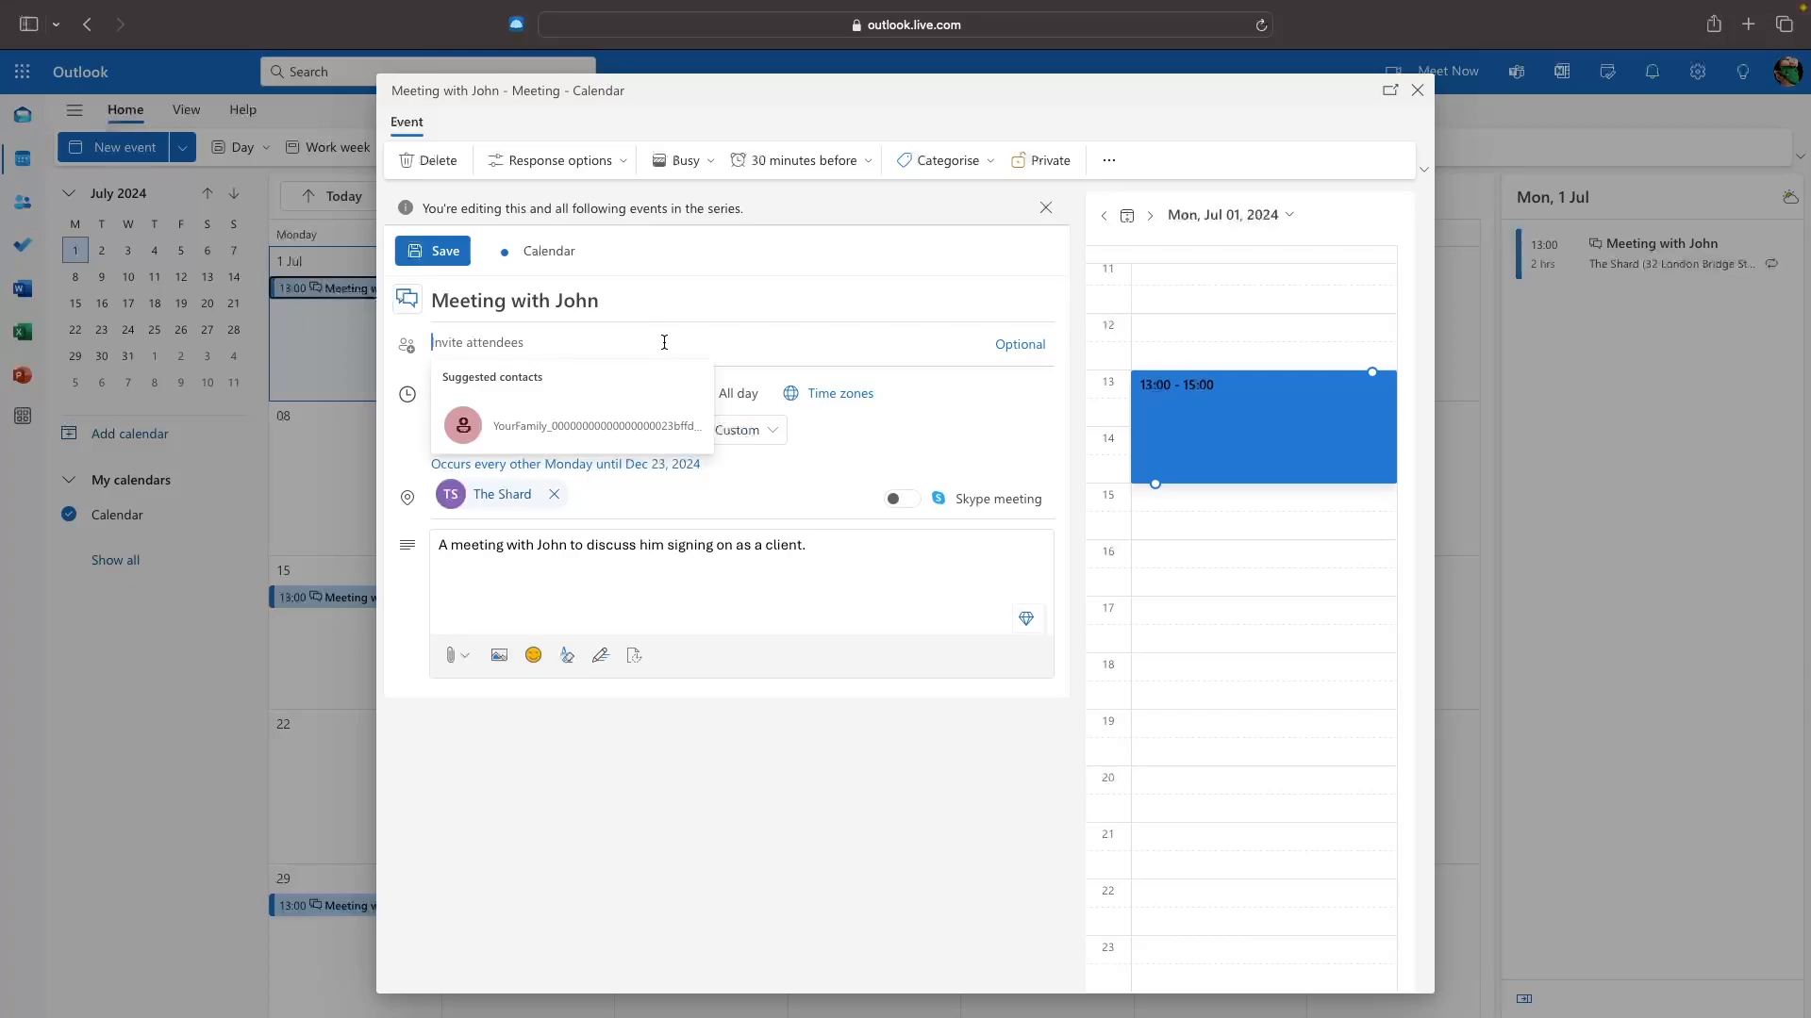
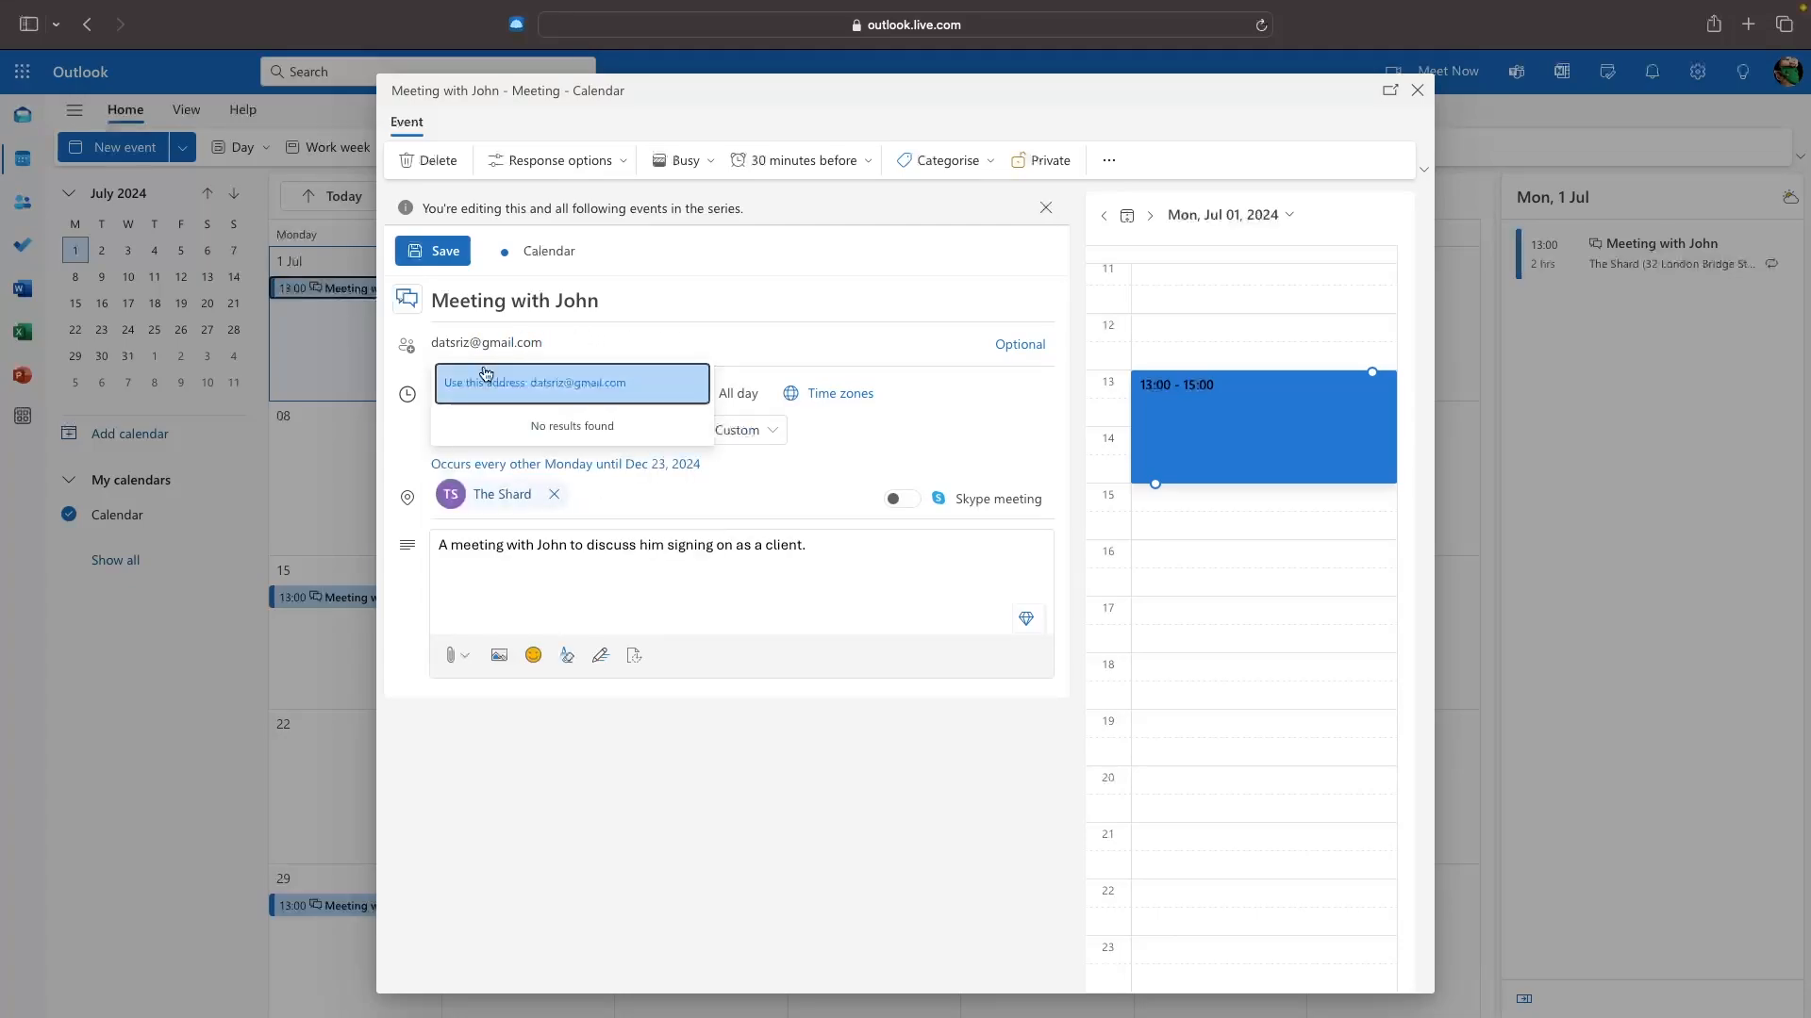
left_click(589, 387)
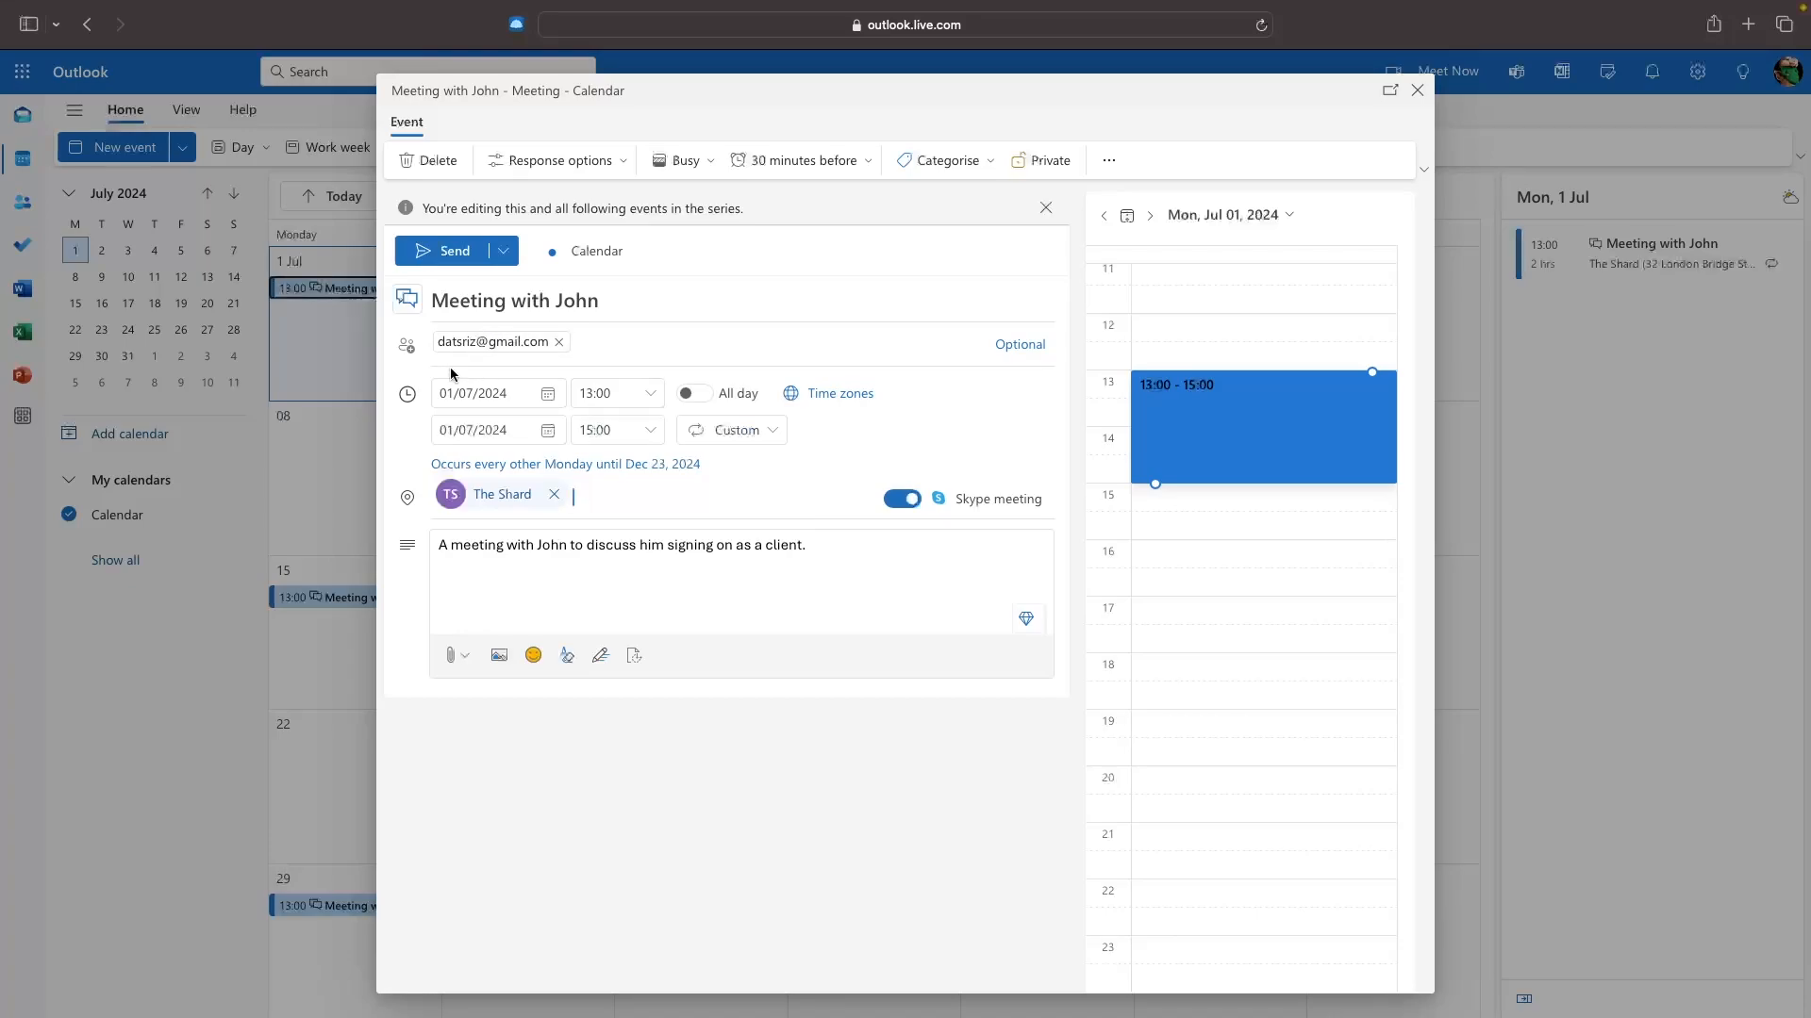
left_click(605, 332)
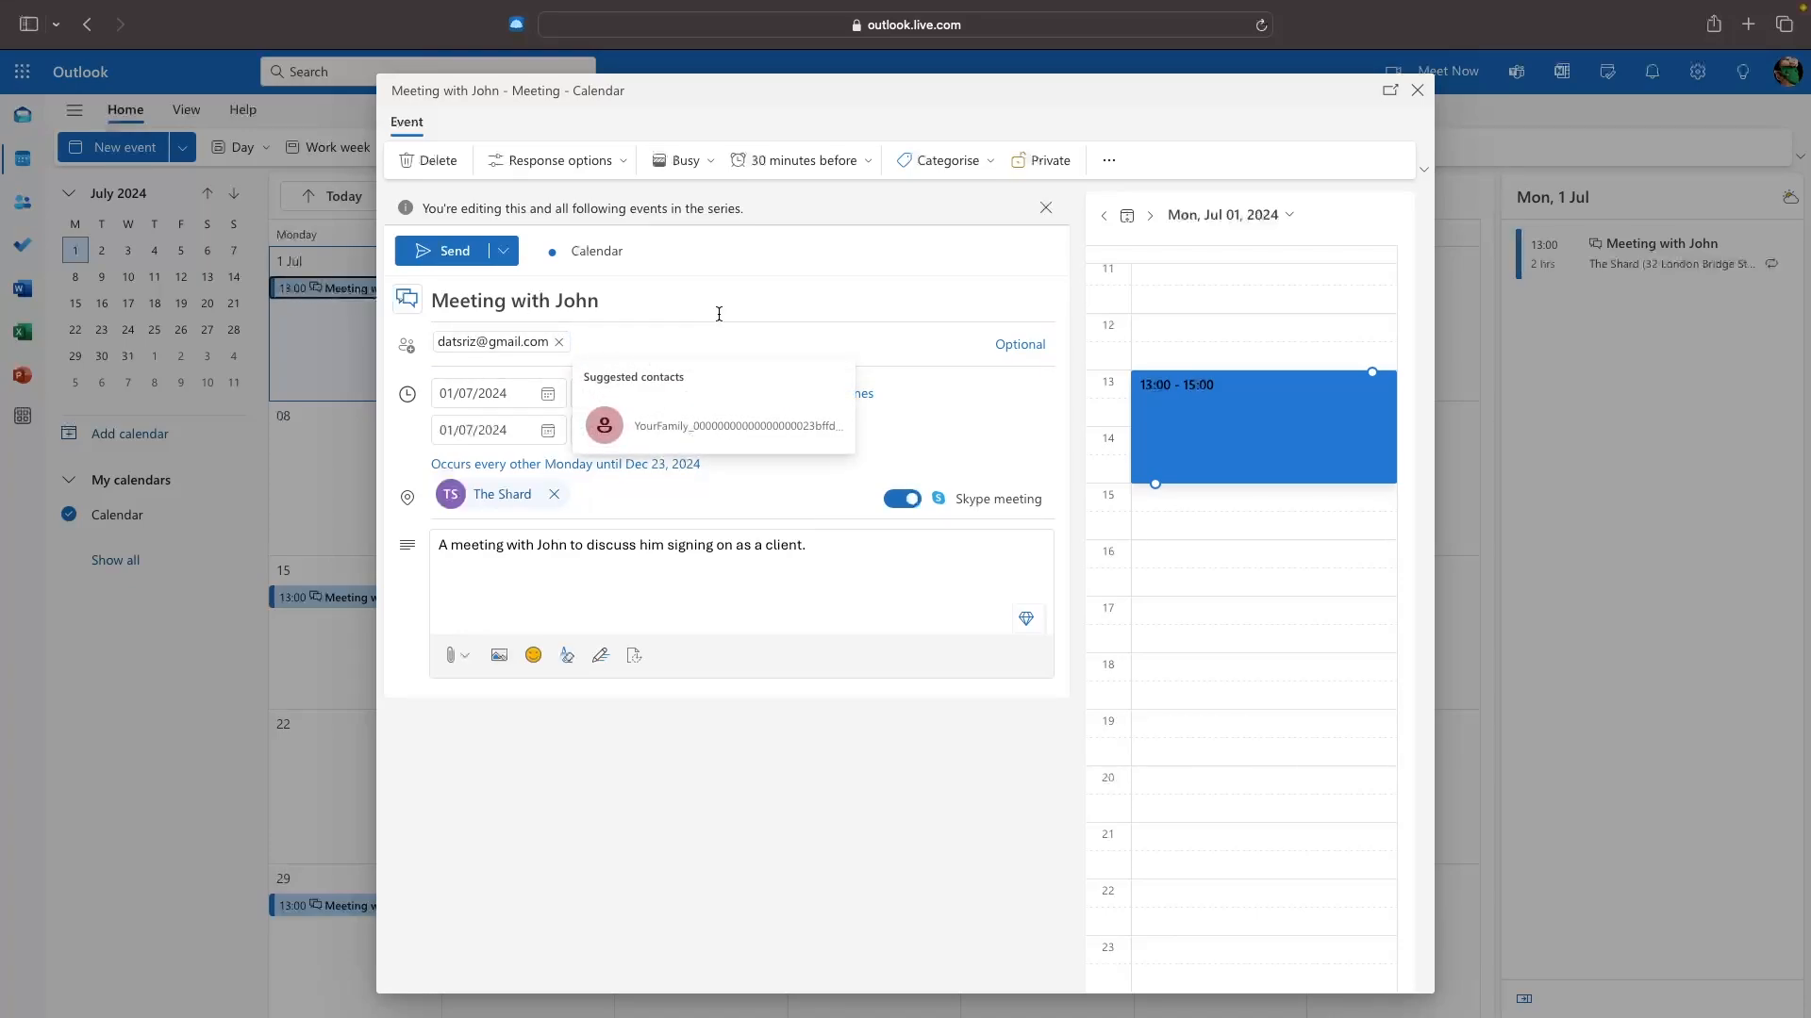
left_click(798, 240)
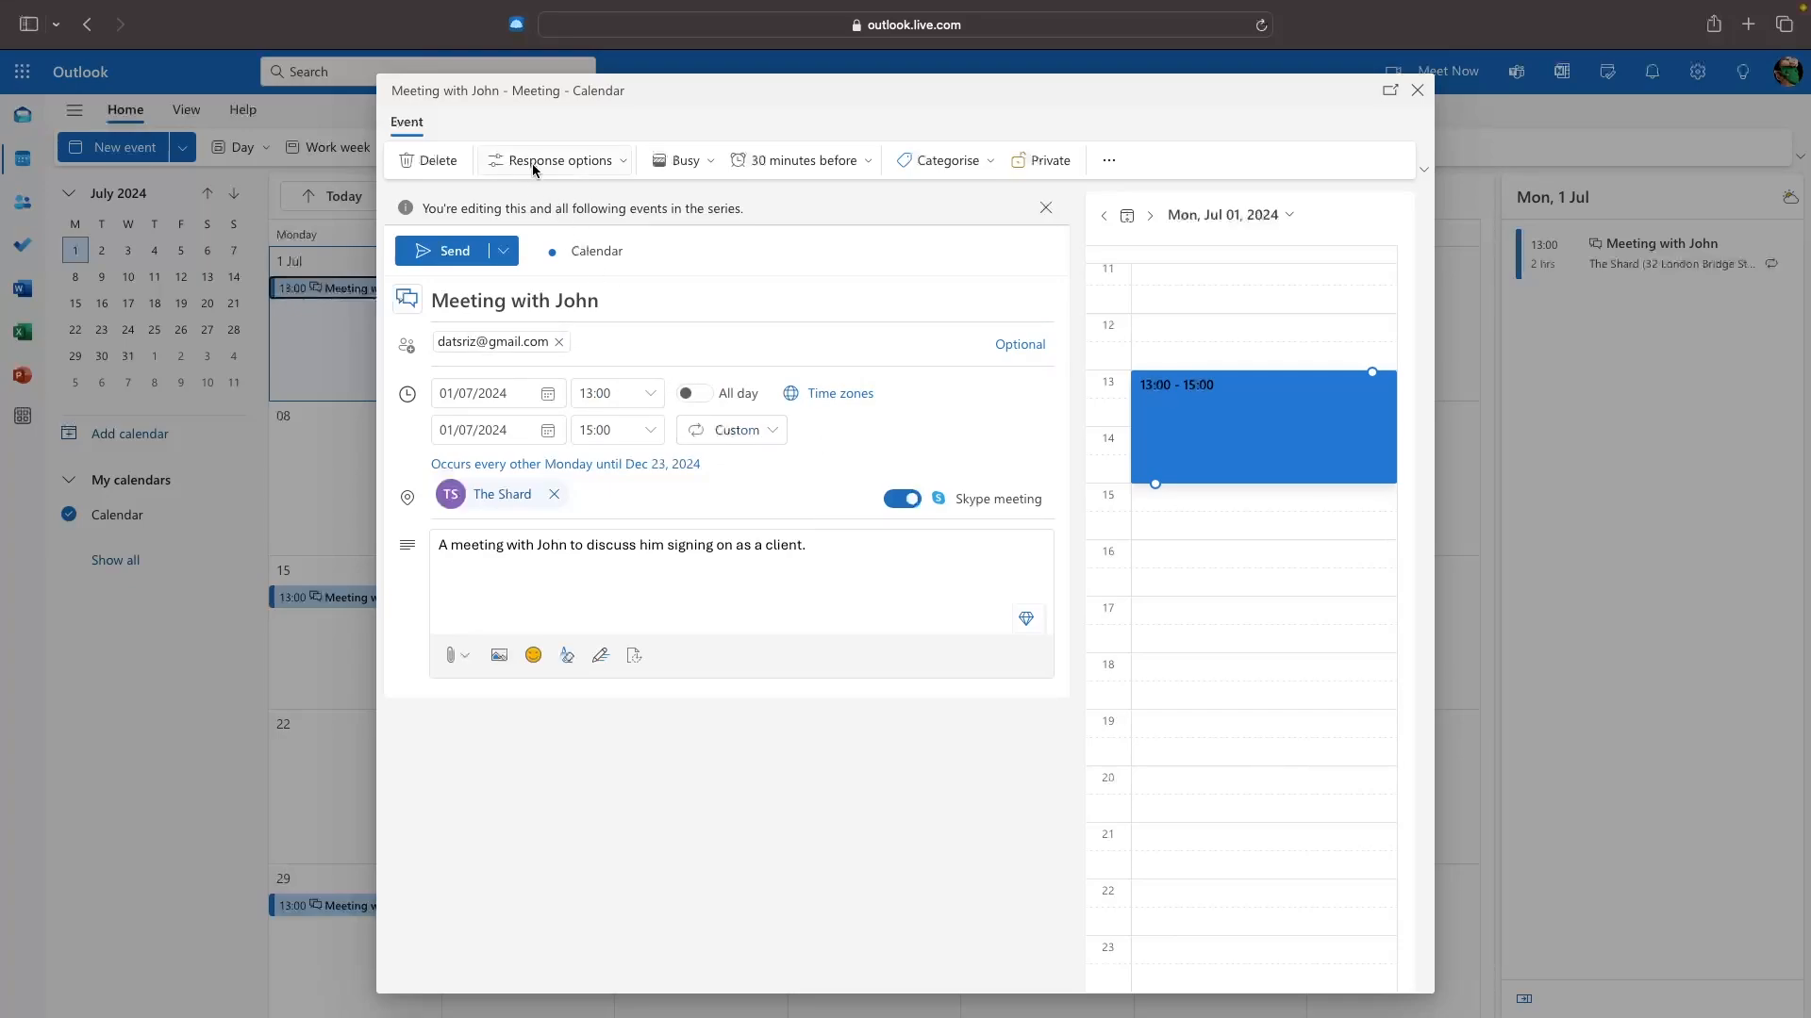
Toggle Hide attendee list on and back off, then bring up the Busy show-as choices.
left_click(600, 168)
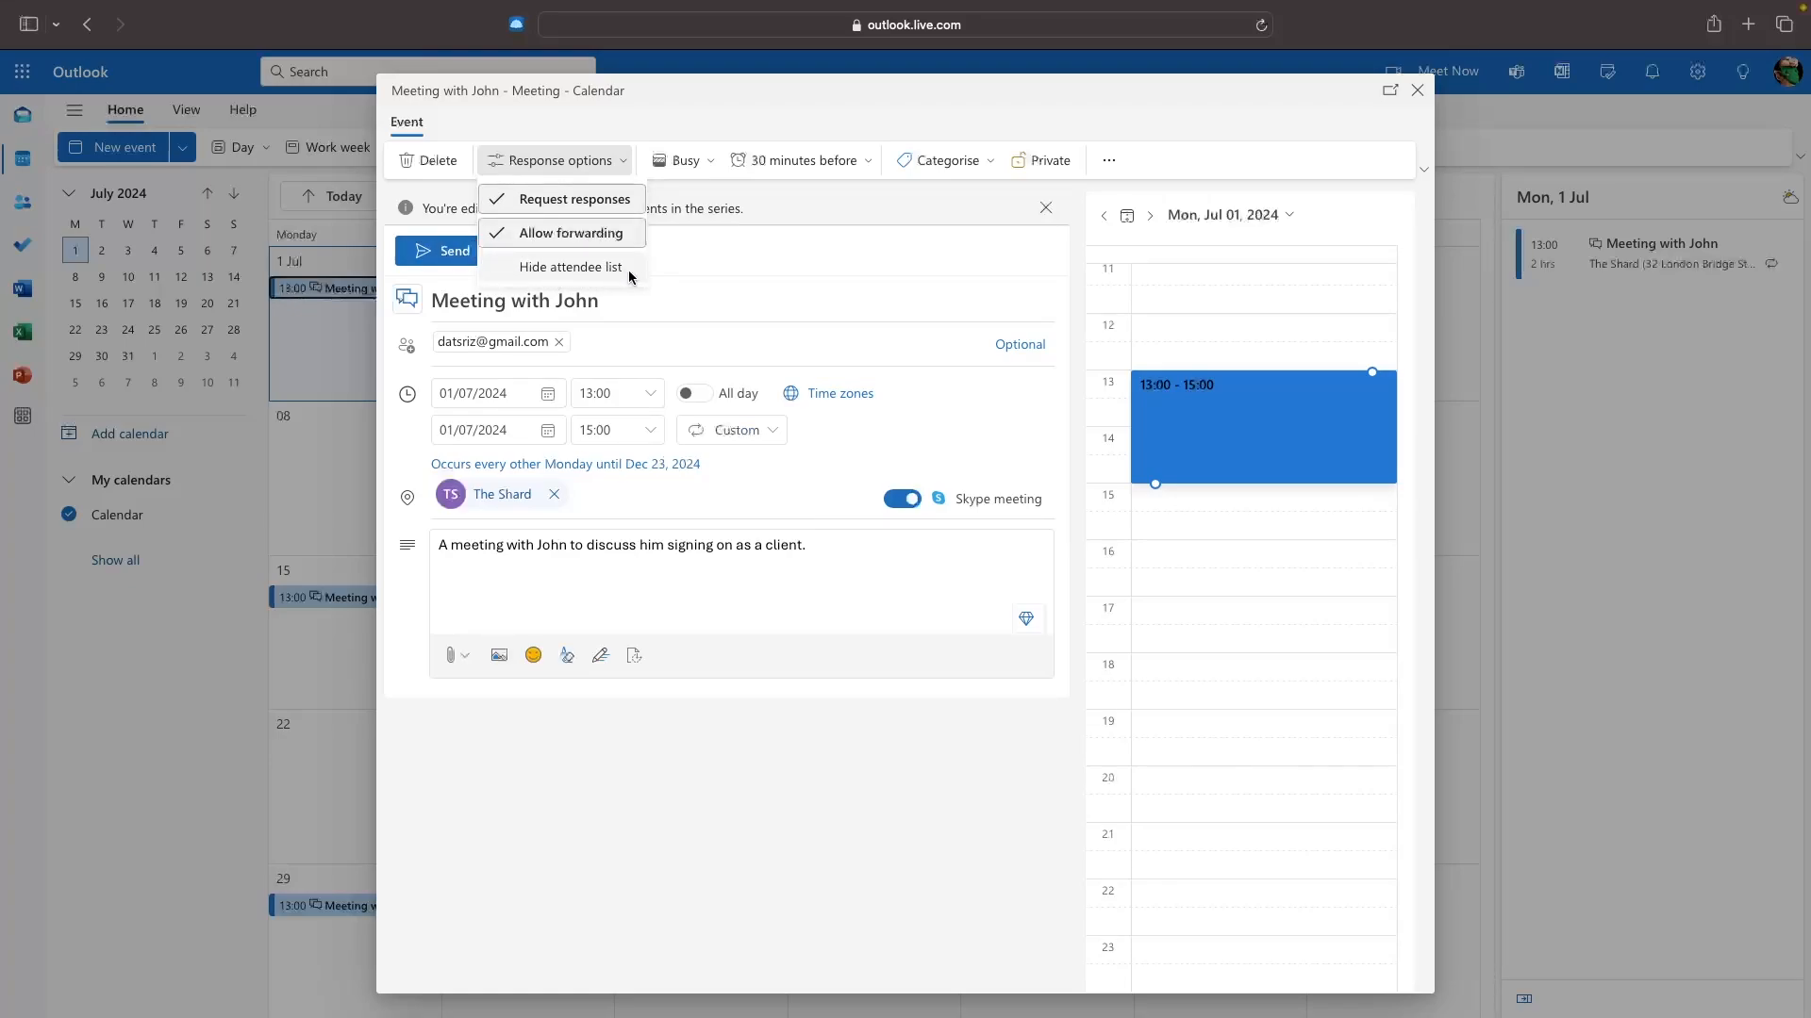
left_click(578, 268)
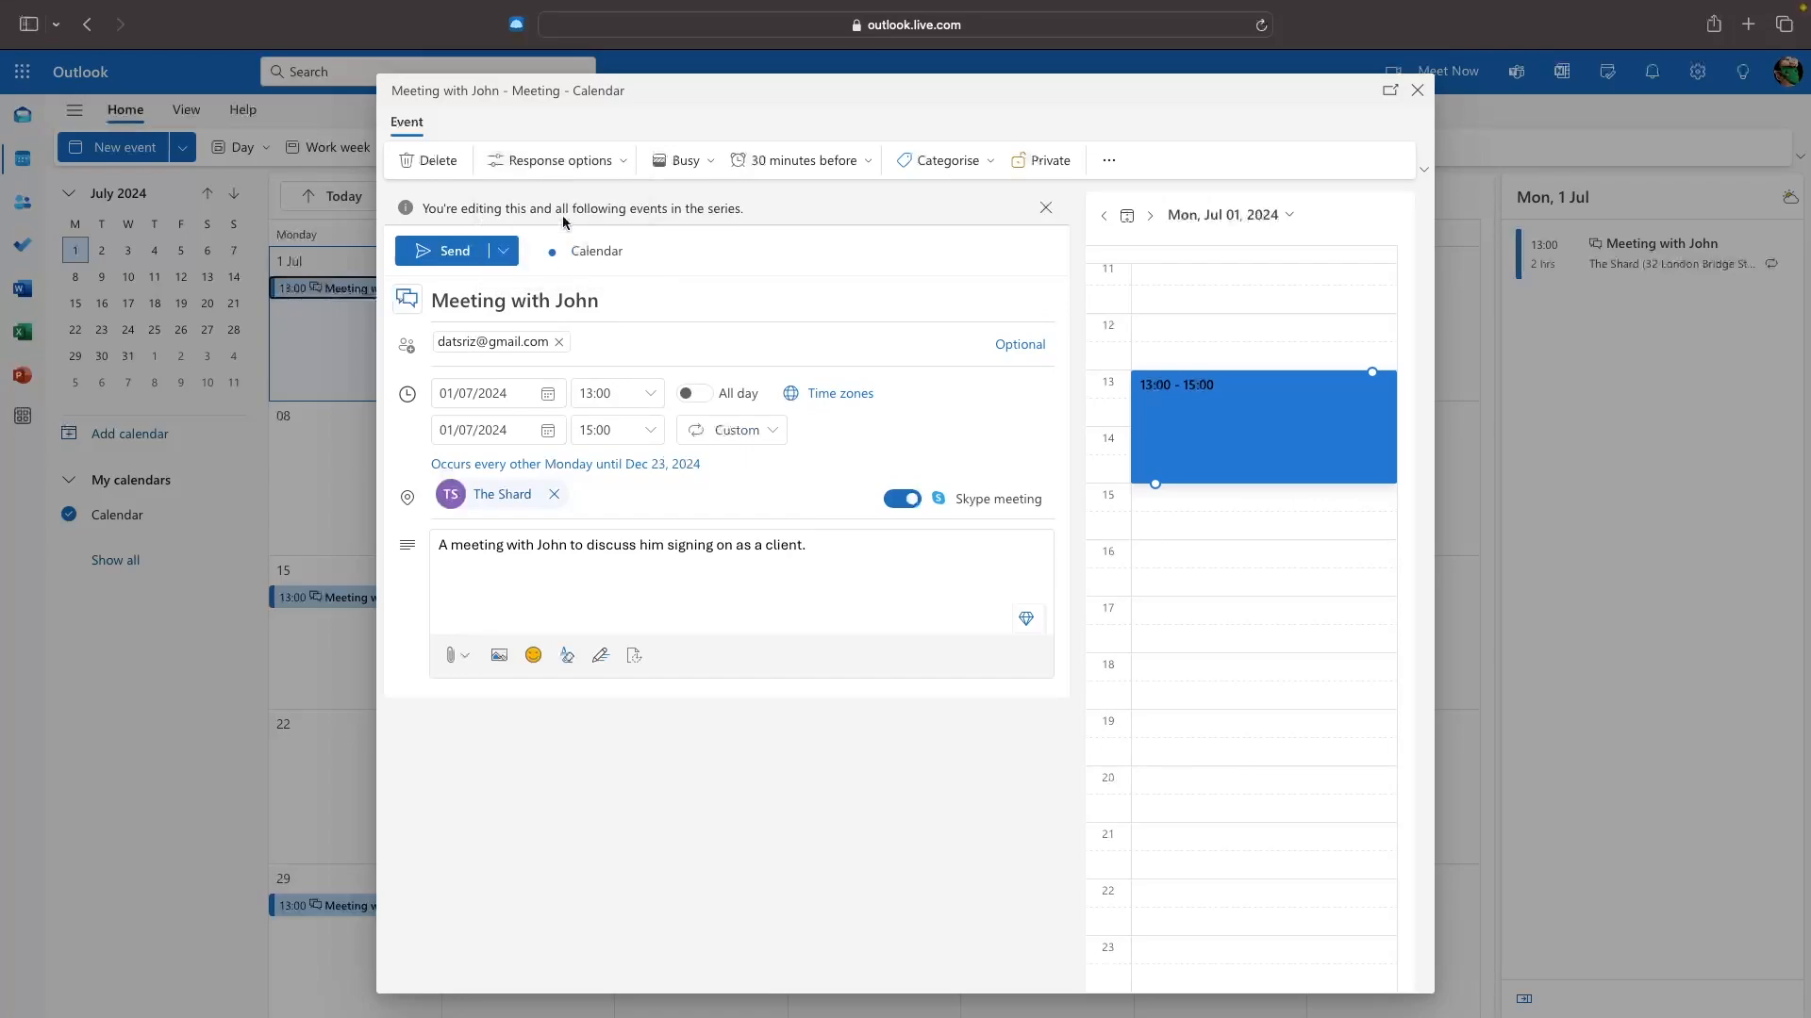
left_click(556, 160)
left_click(528, 269)
left_click(554, 162)
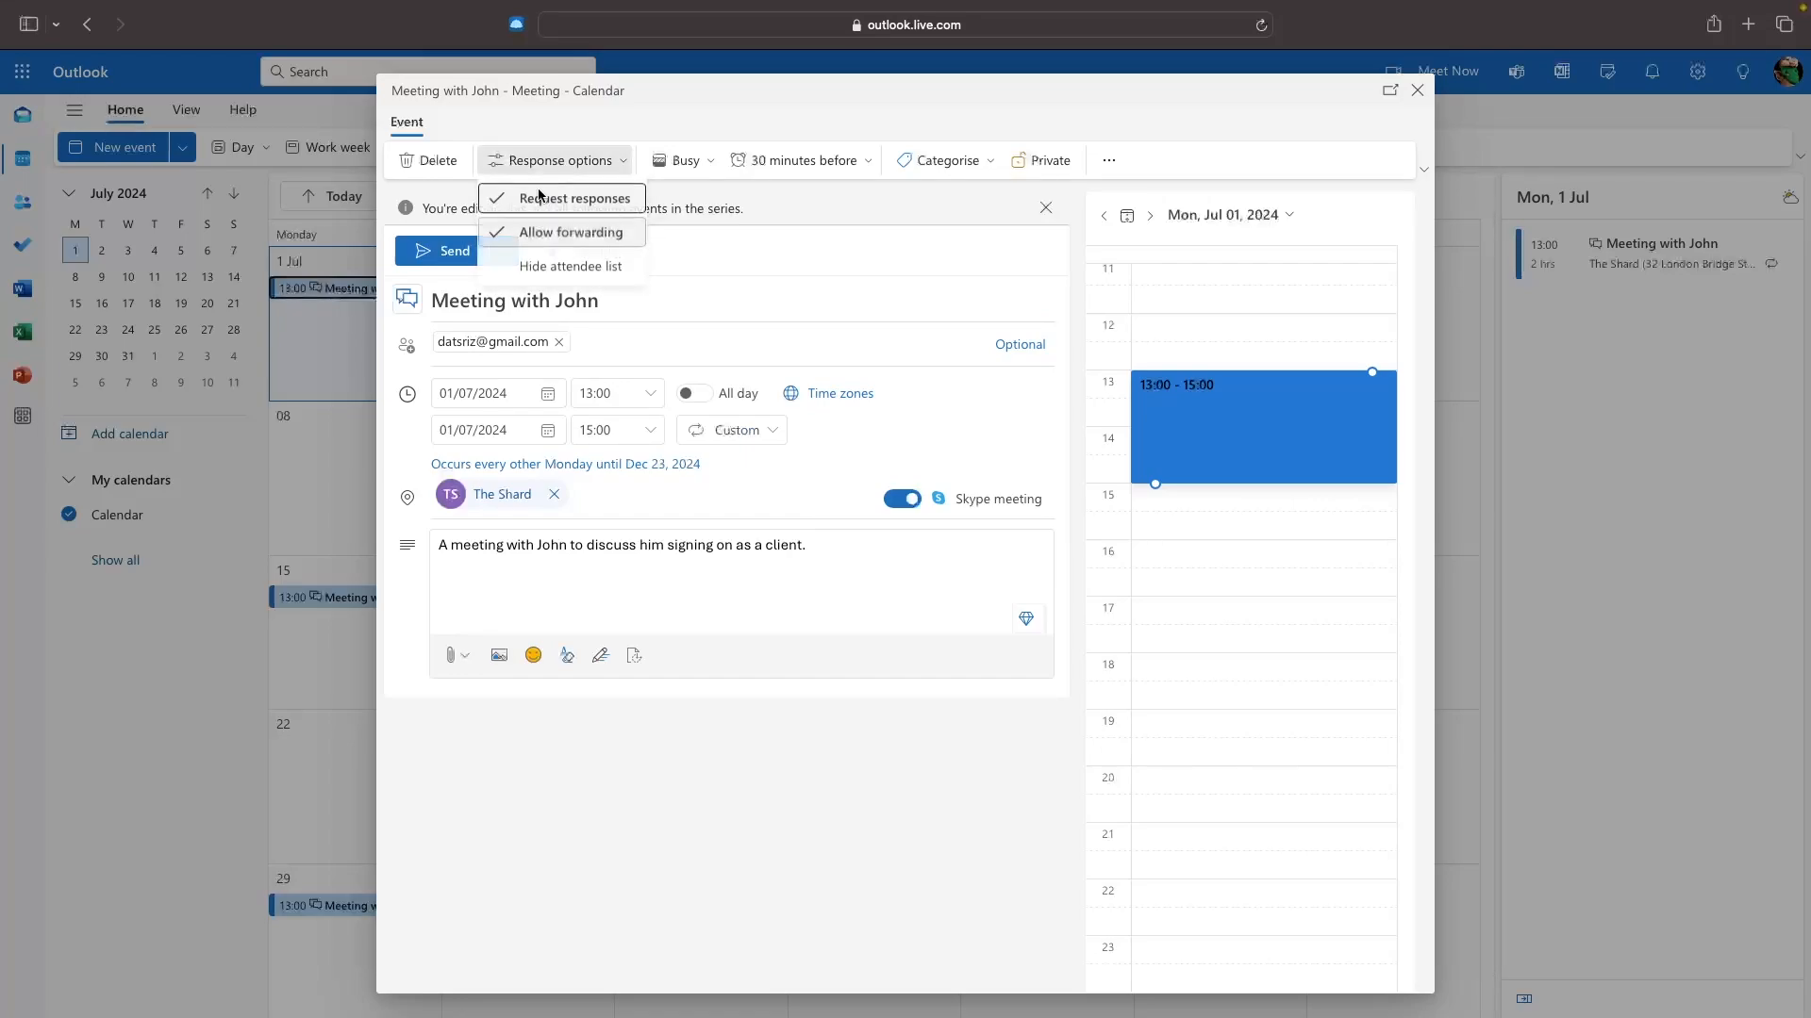
left_click(695, 165)
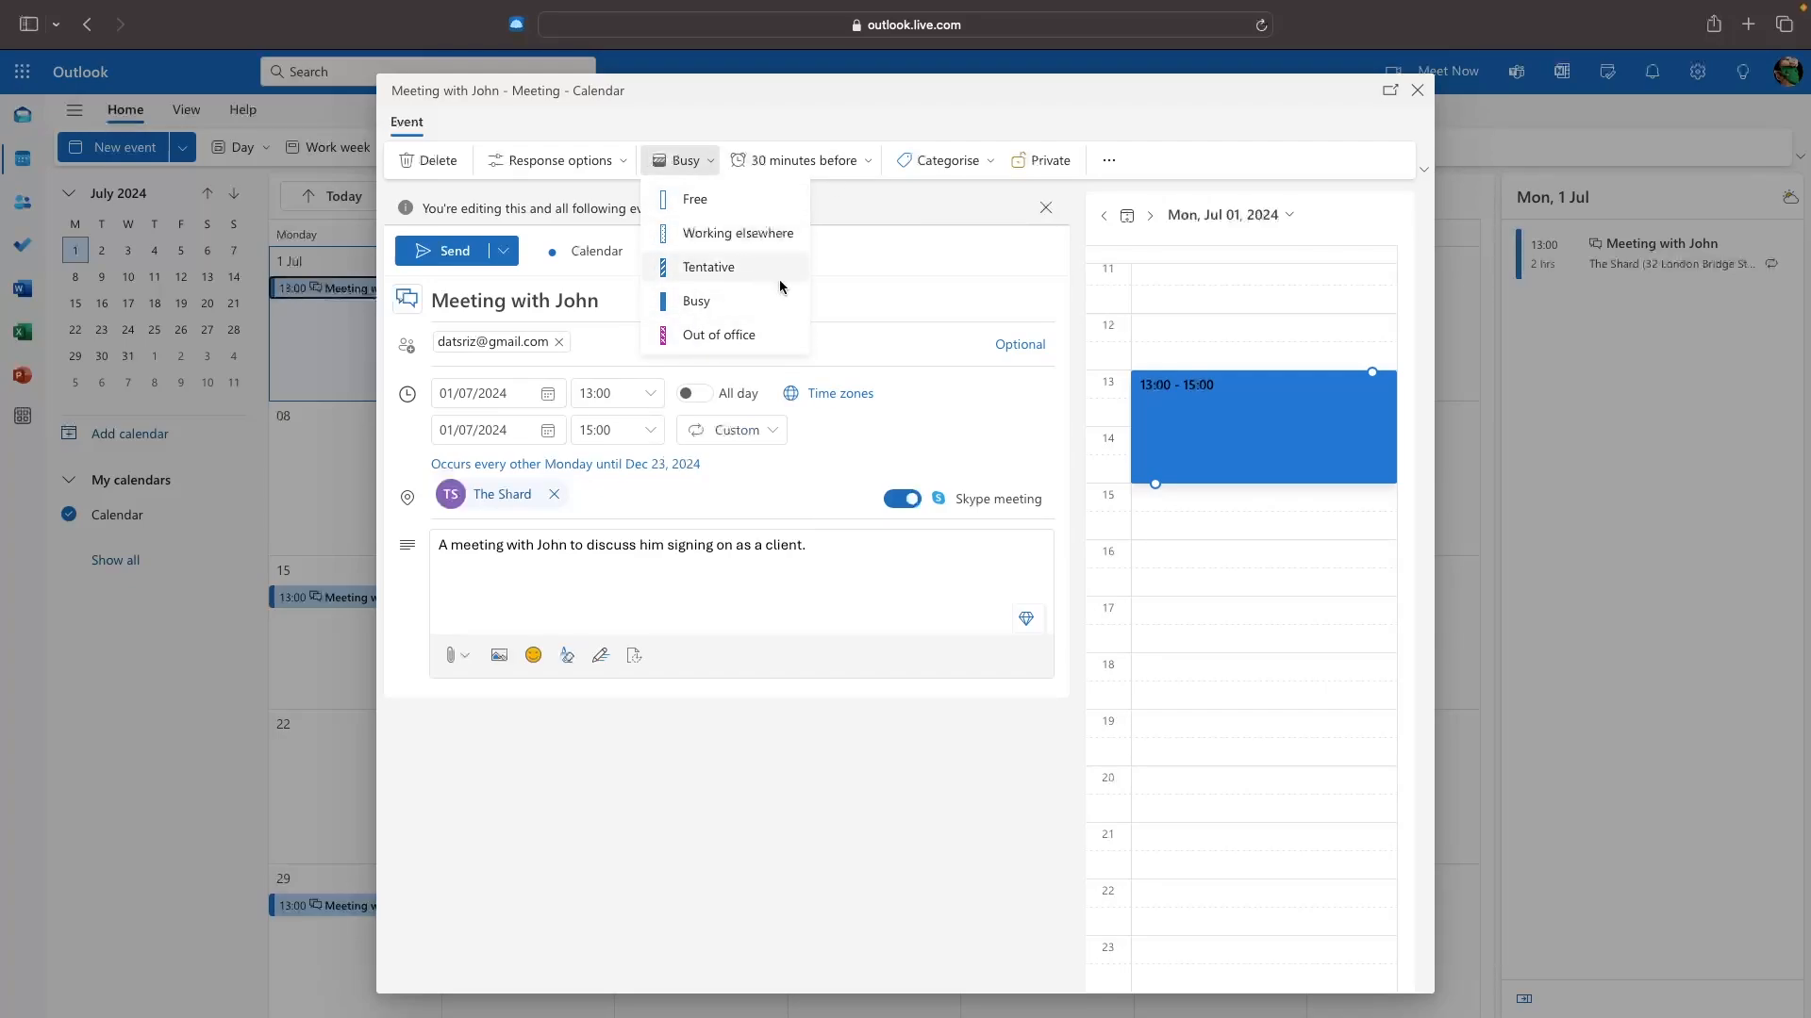
Keep the series shown as Busy with the 30 minutes before reminder.
left_click(688, 304)
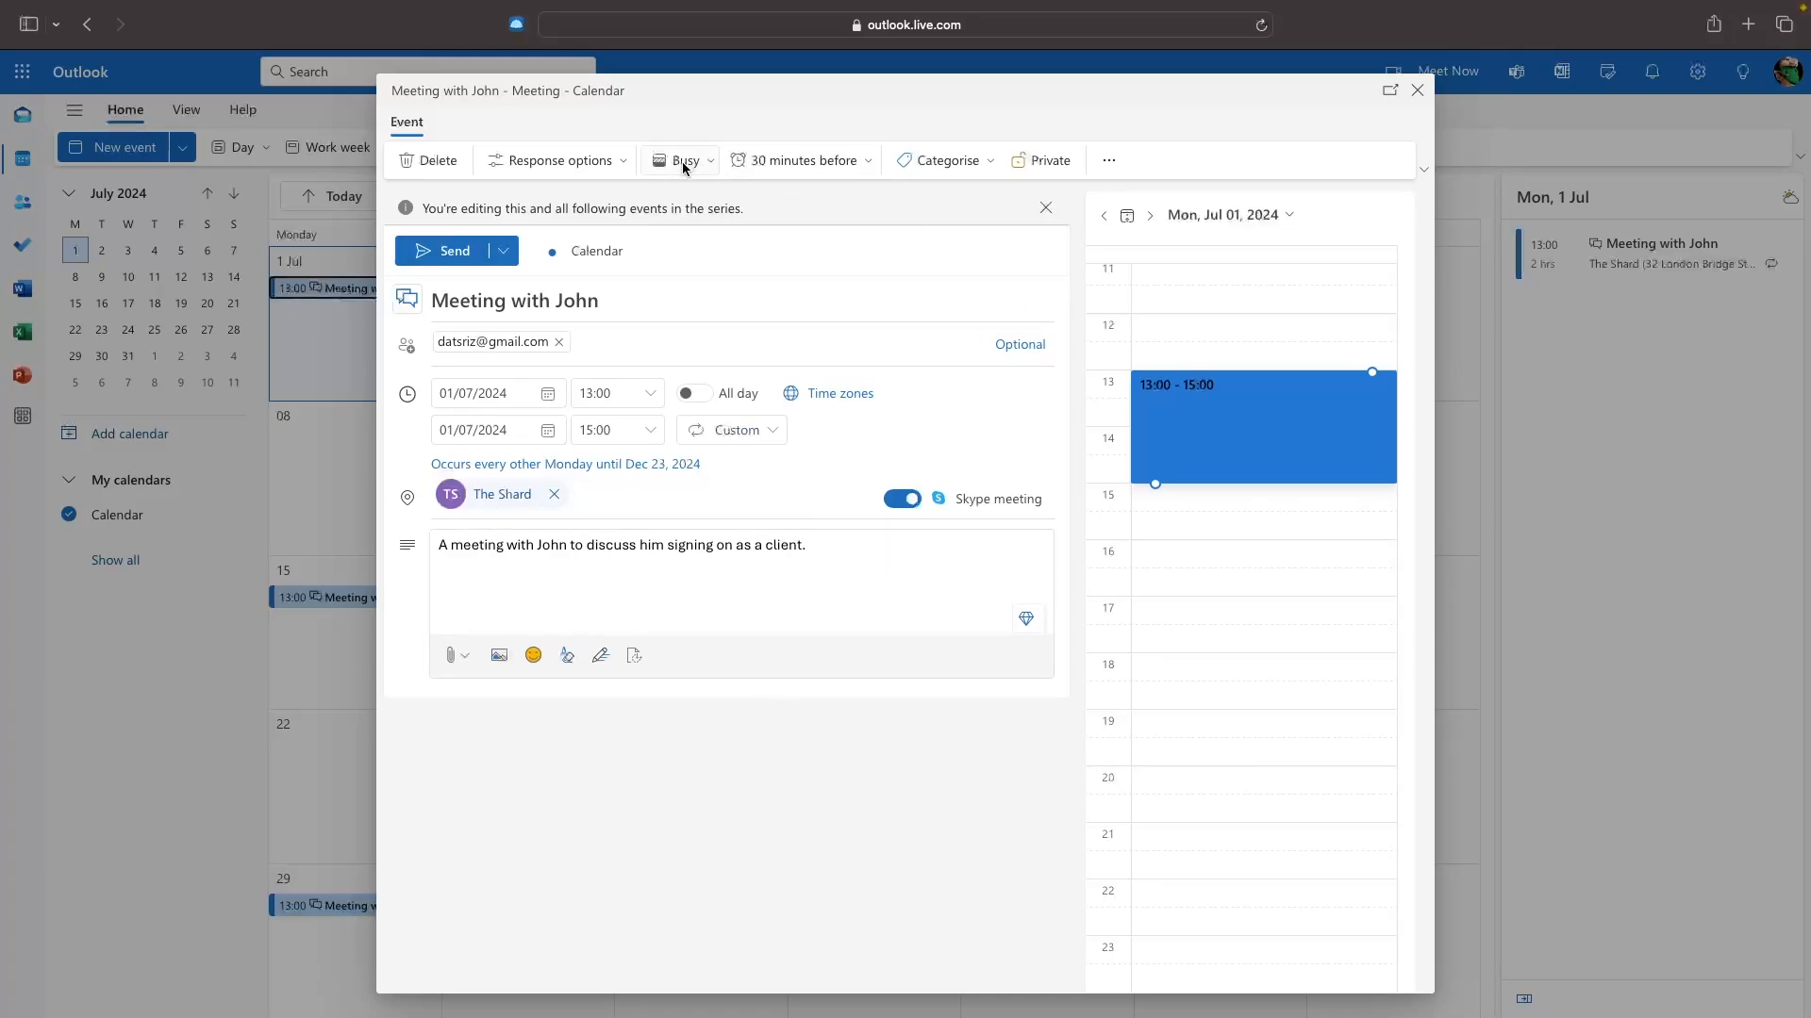
left_click(764, 162)
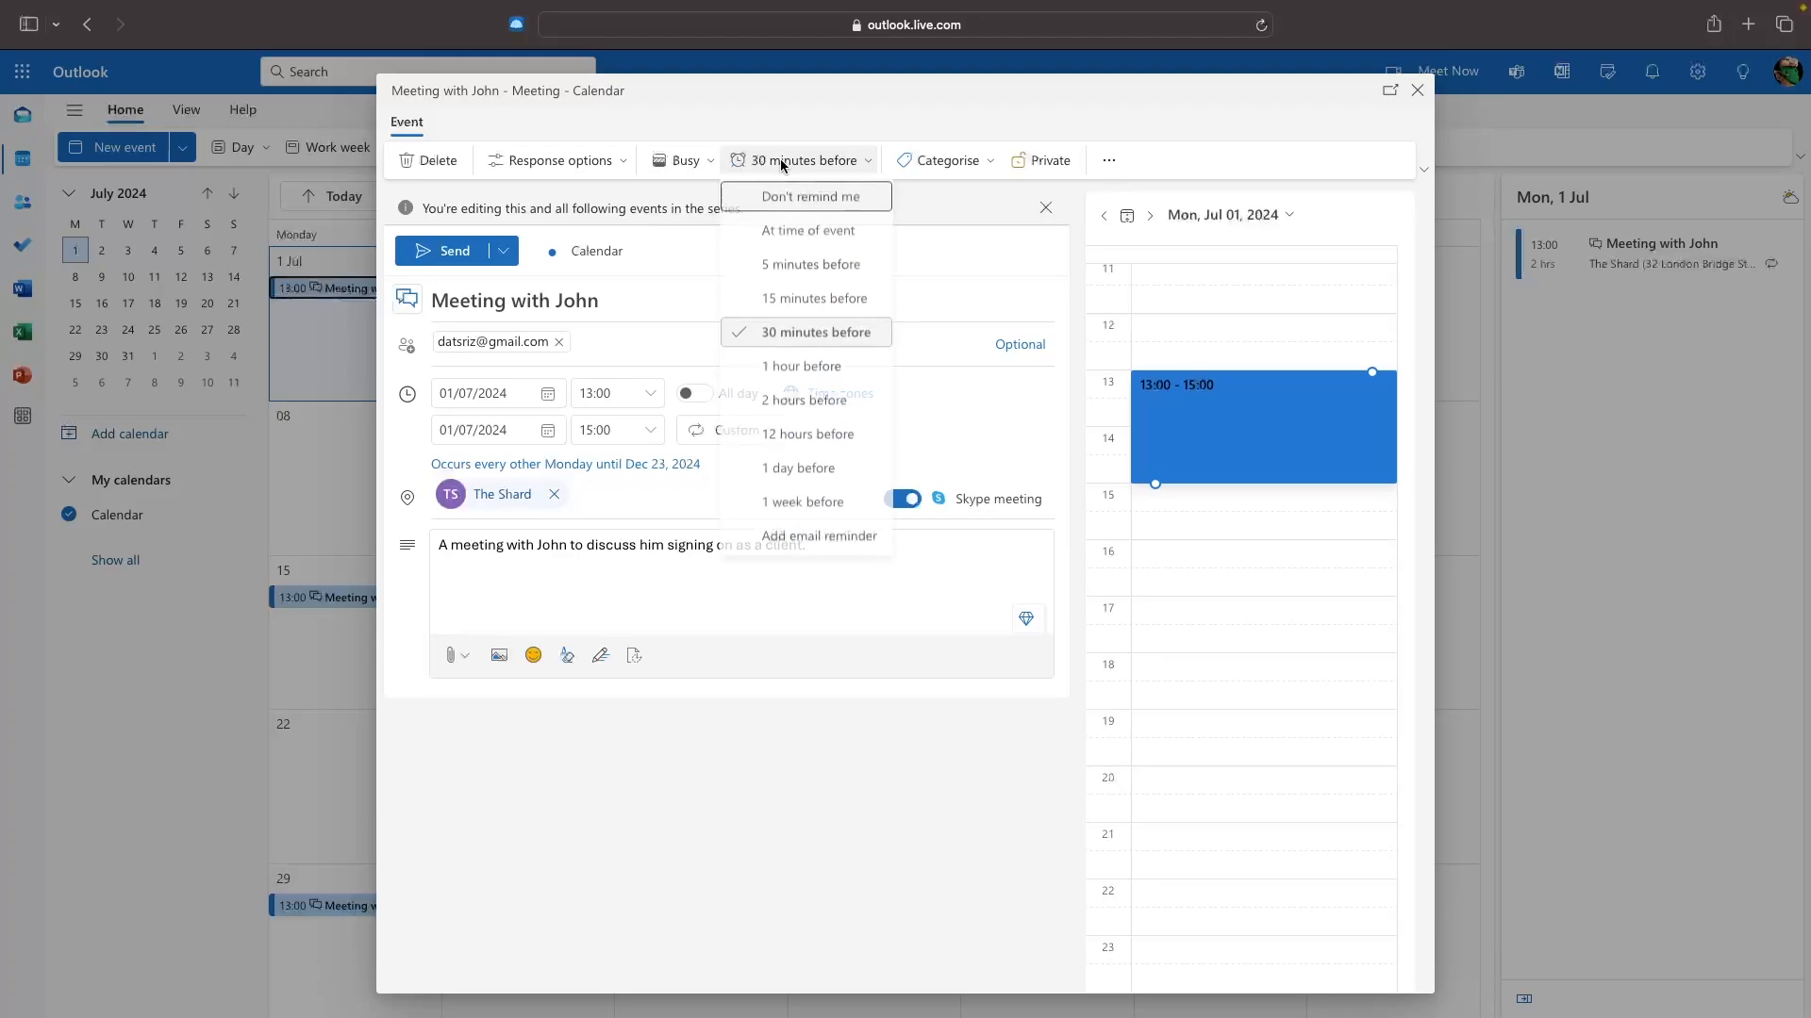
left_click(792, 339)
Tag the meeting with the orange category and leave it non-private.
left_click(960, 166)
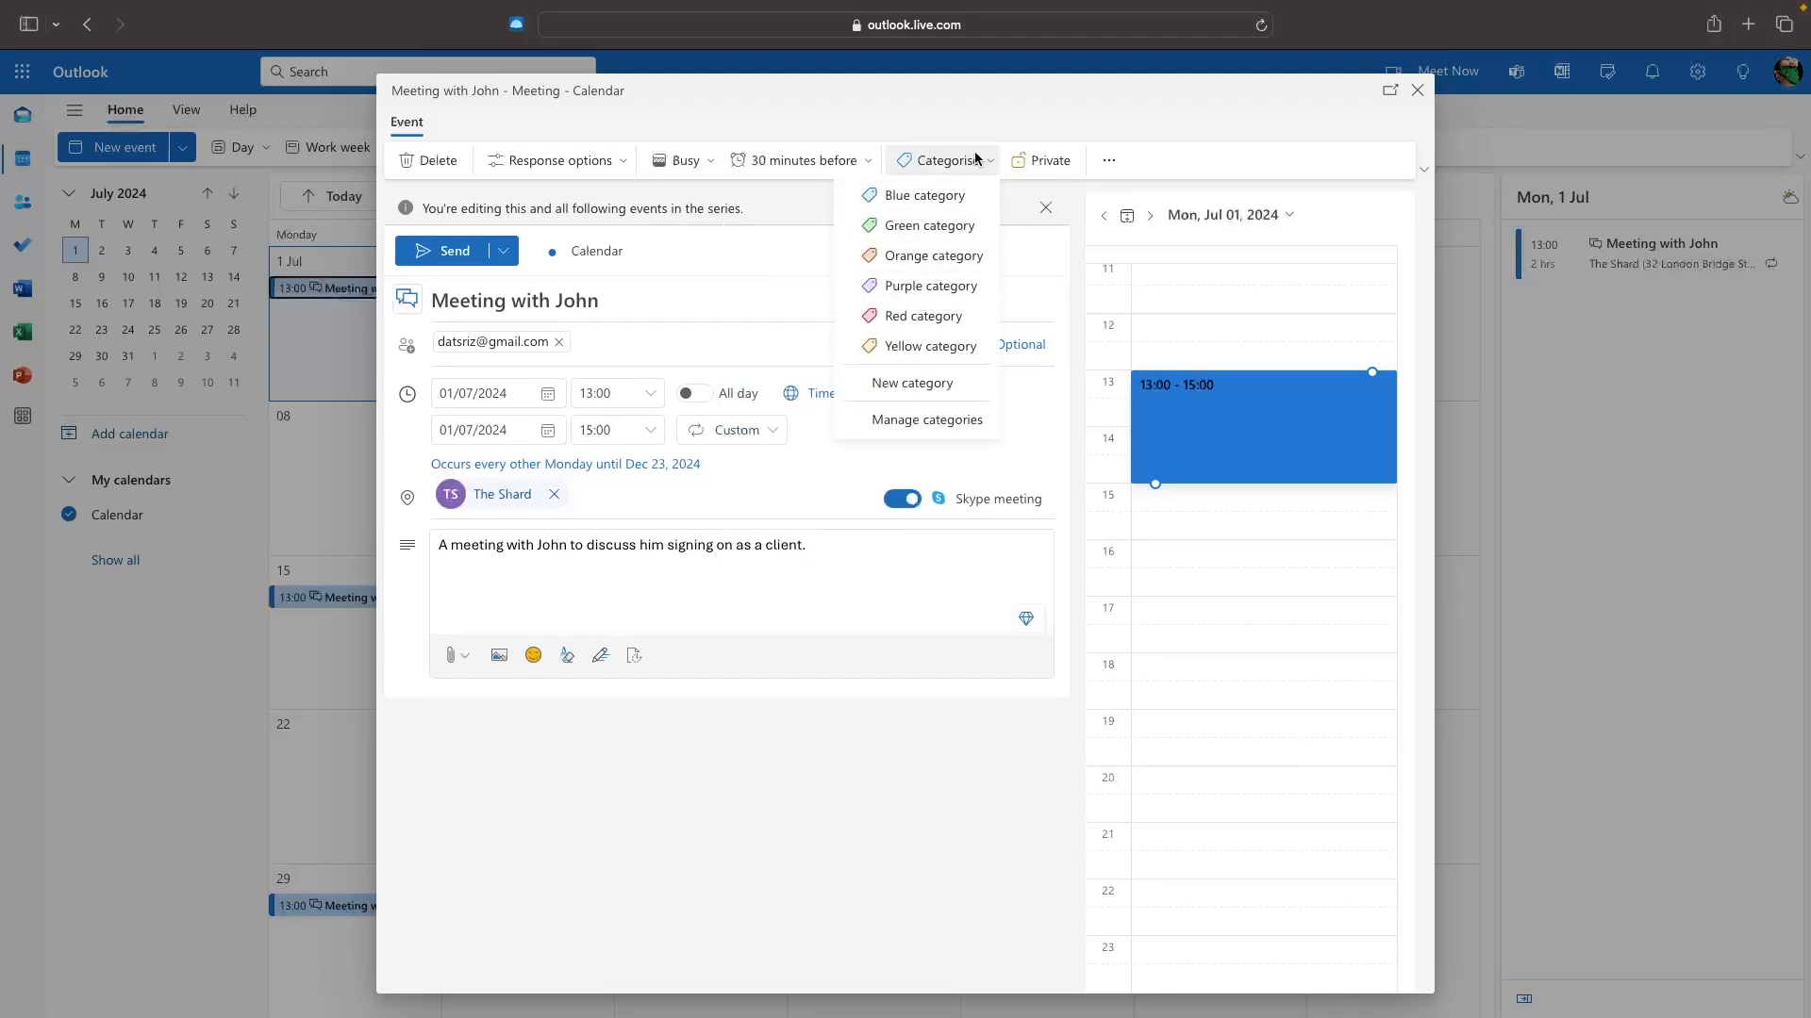
left_click(943, 166)
left_click(915, 168)
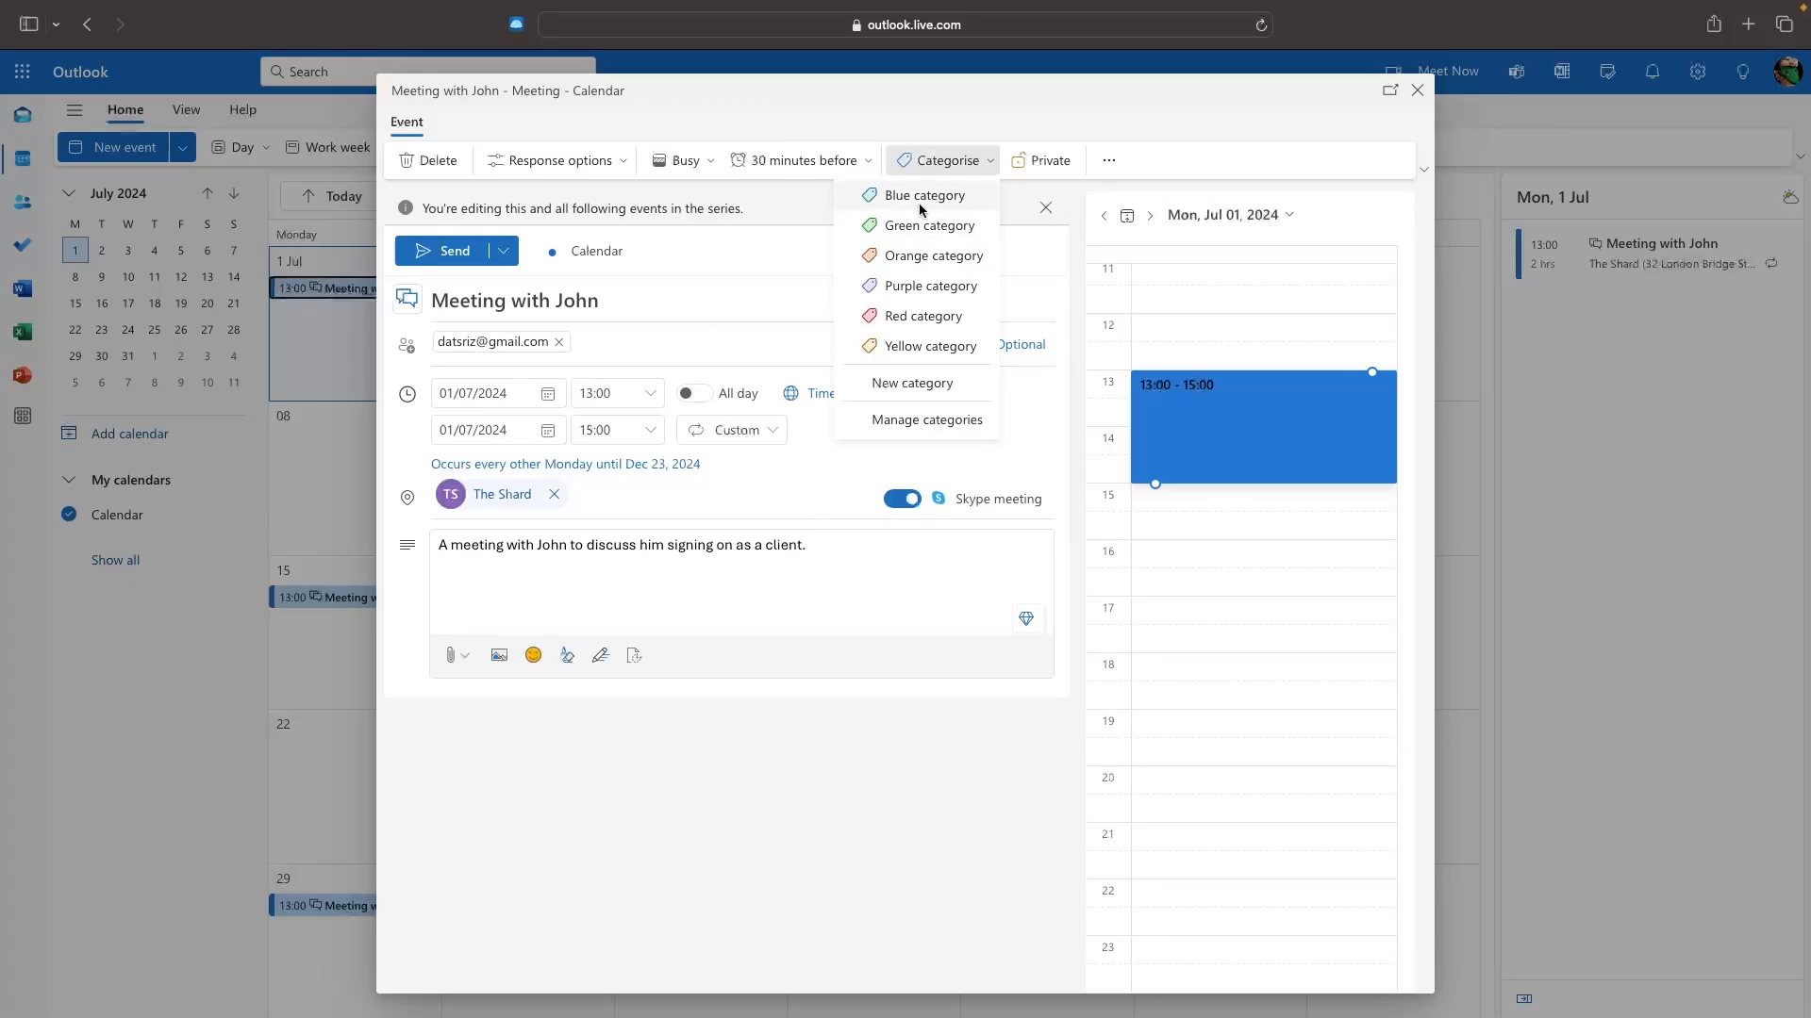
left_click(903, 265)
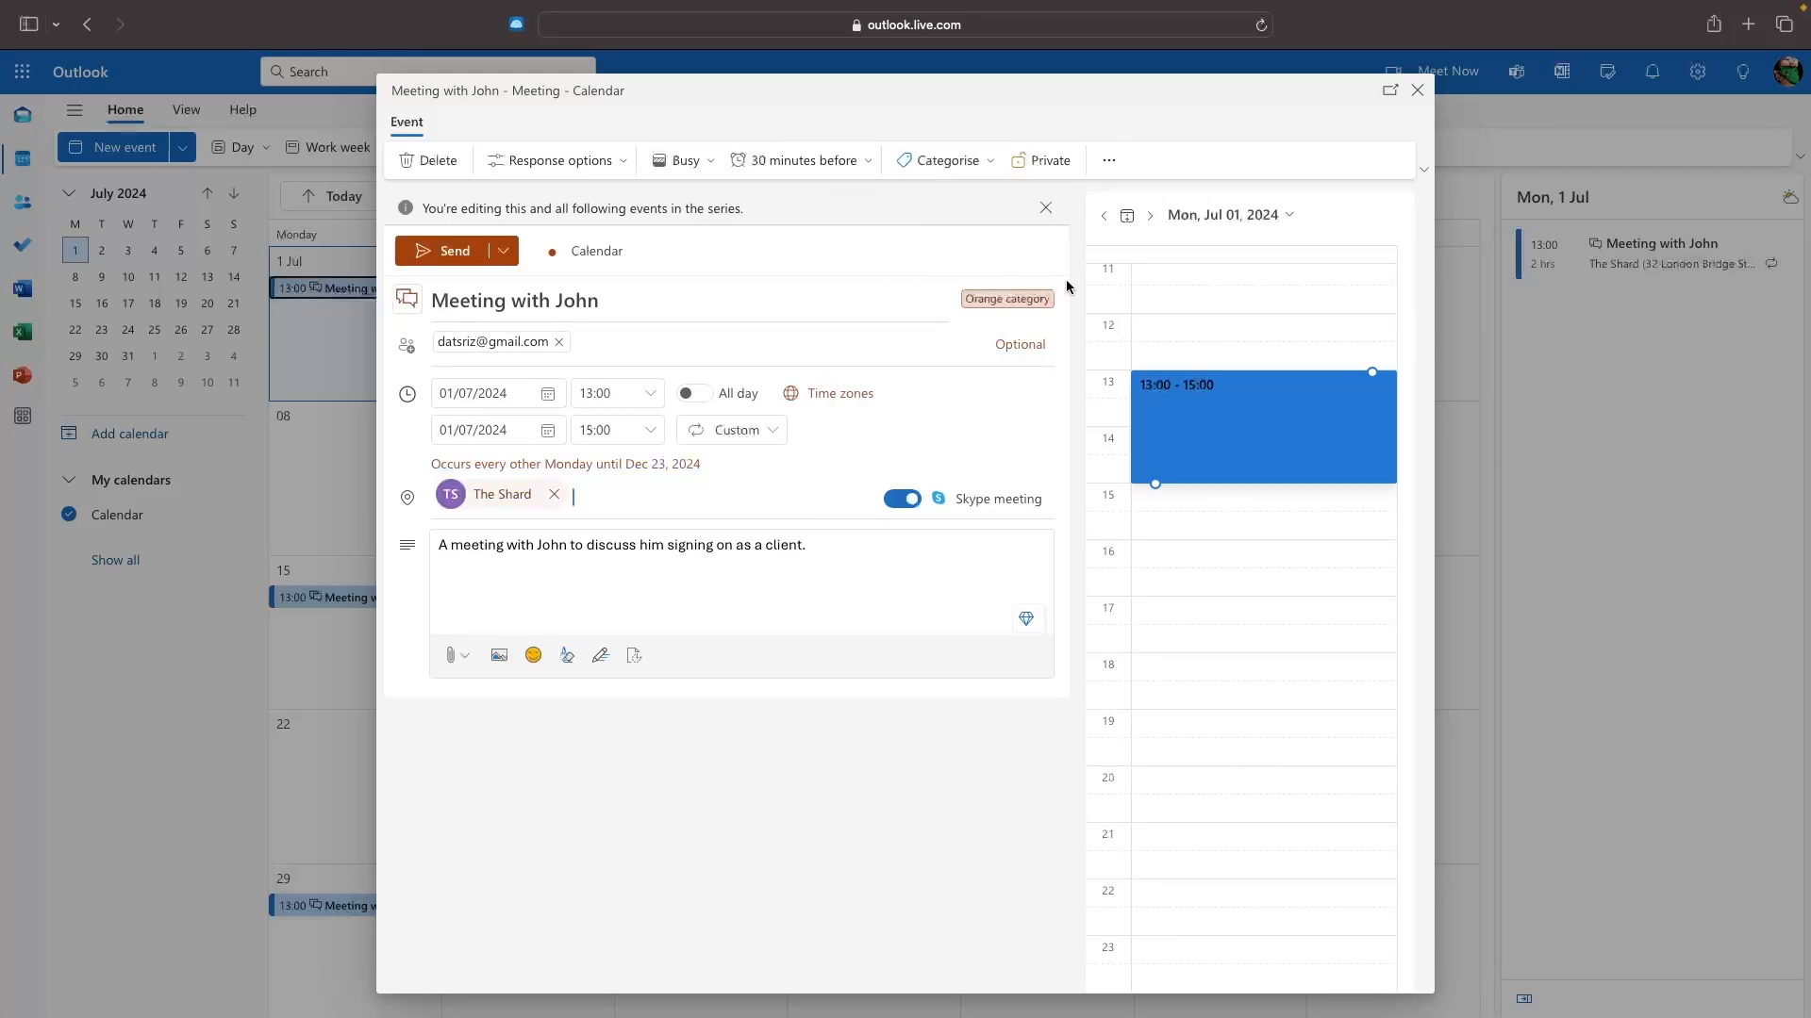
left_click(962, 168)
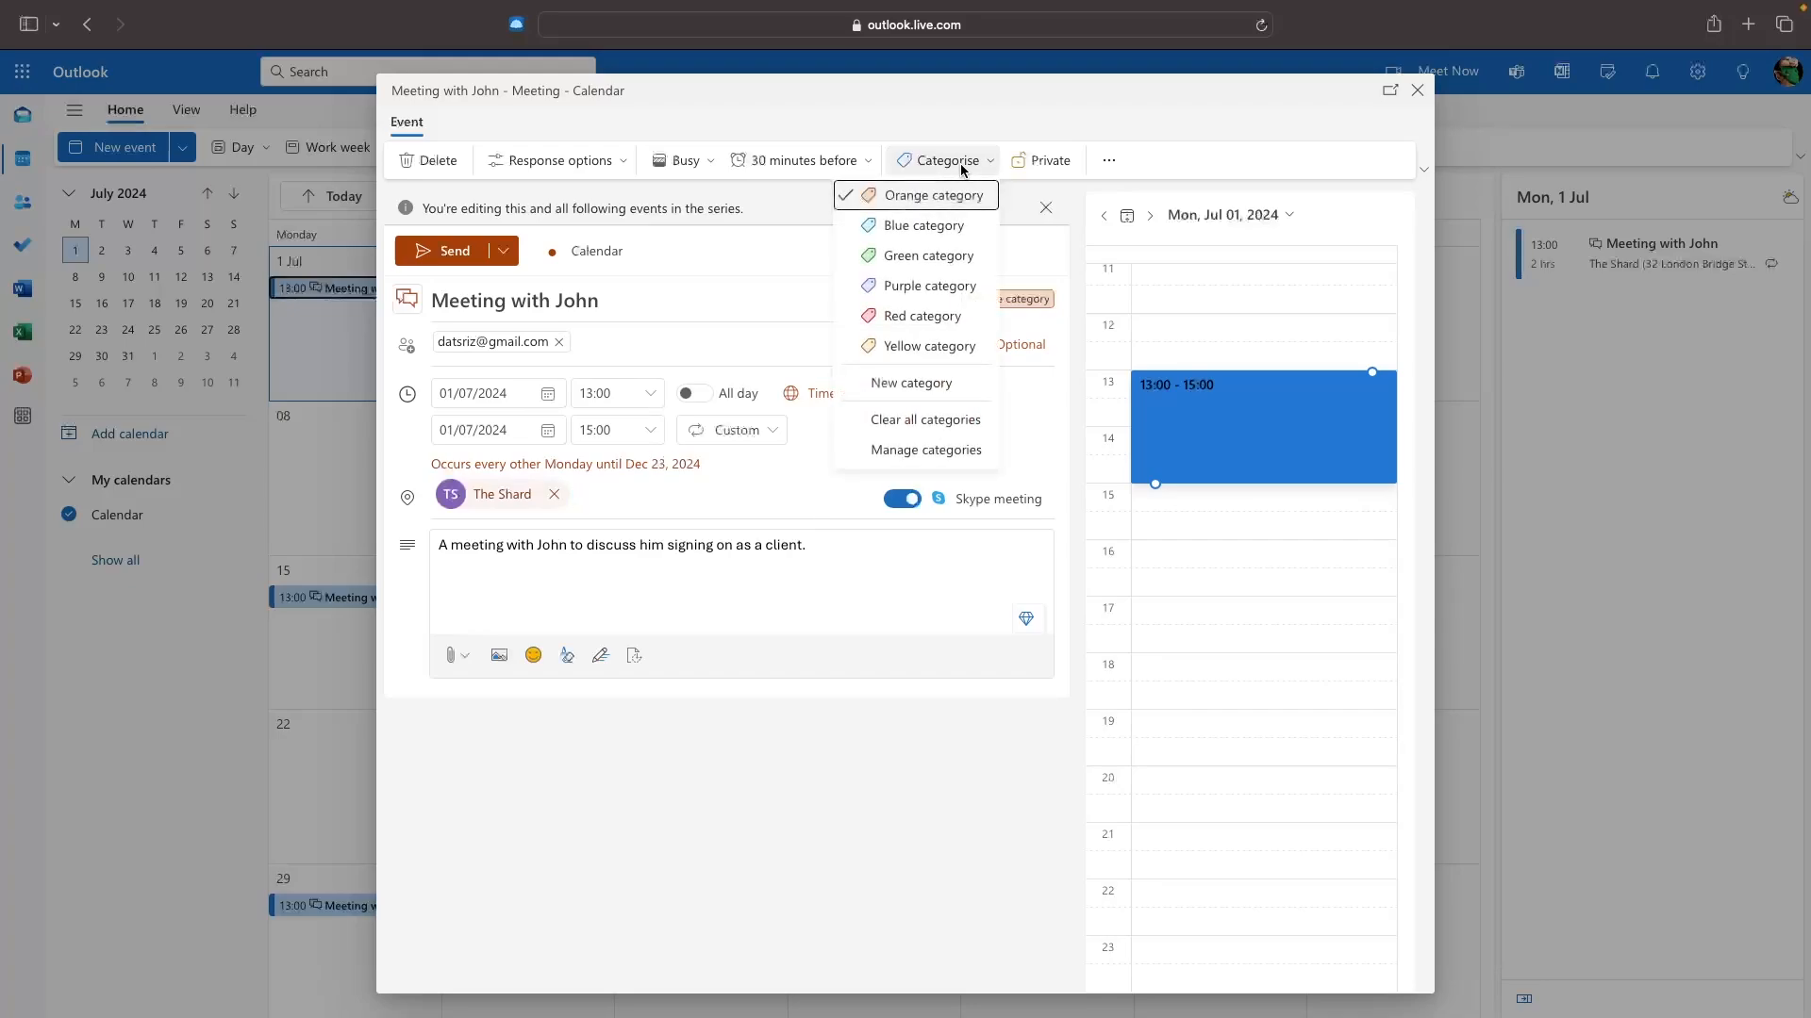
left_click(962, 168)
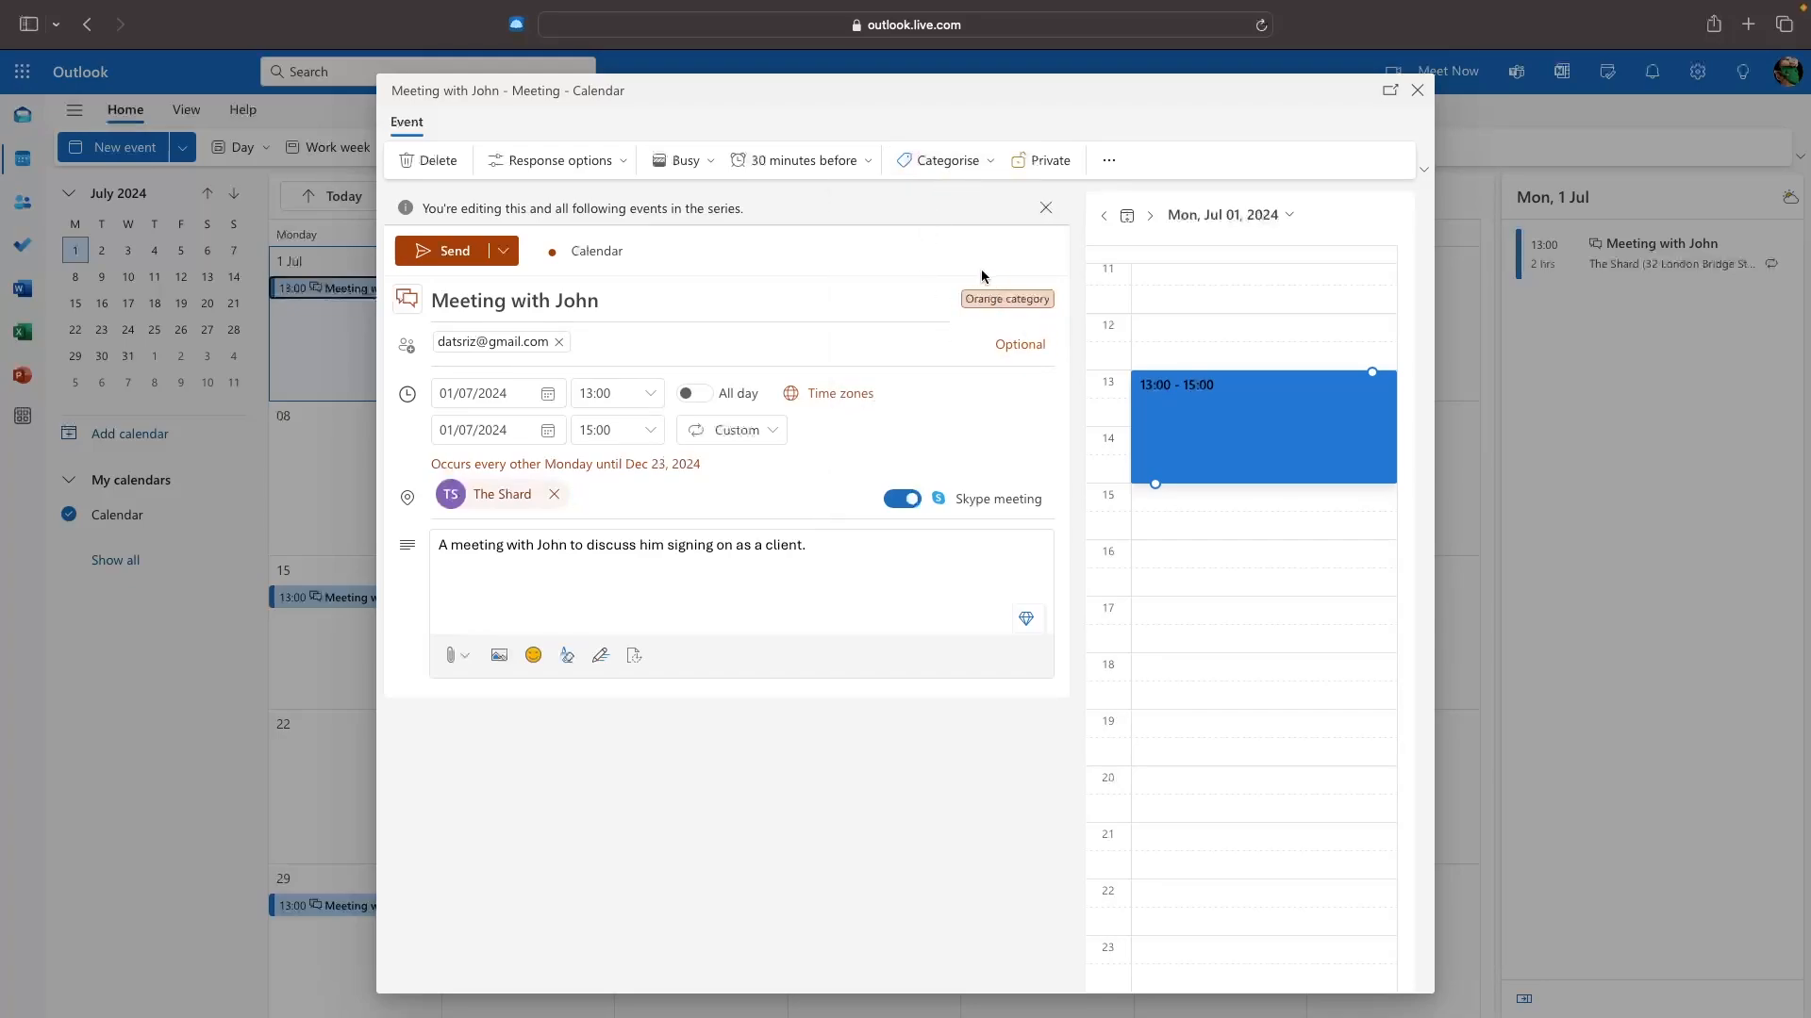
left_click(1062, 161)
left_click(1053, 161)
left_click(447, 251)
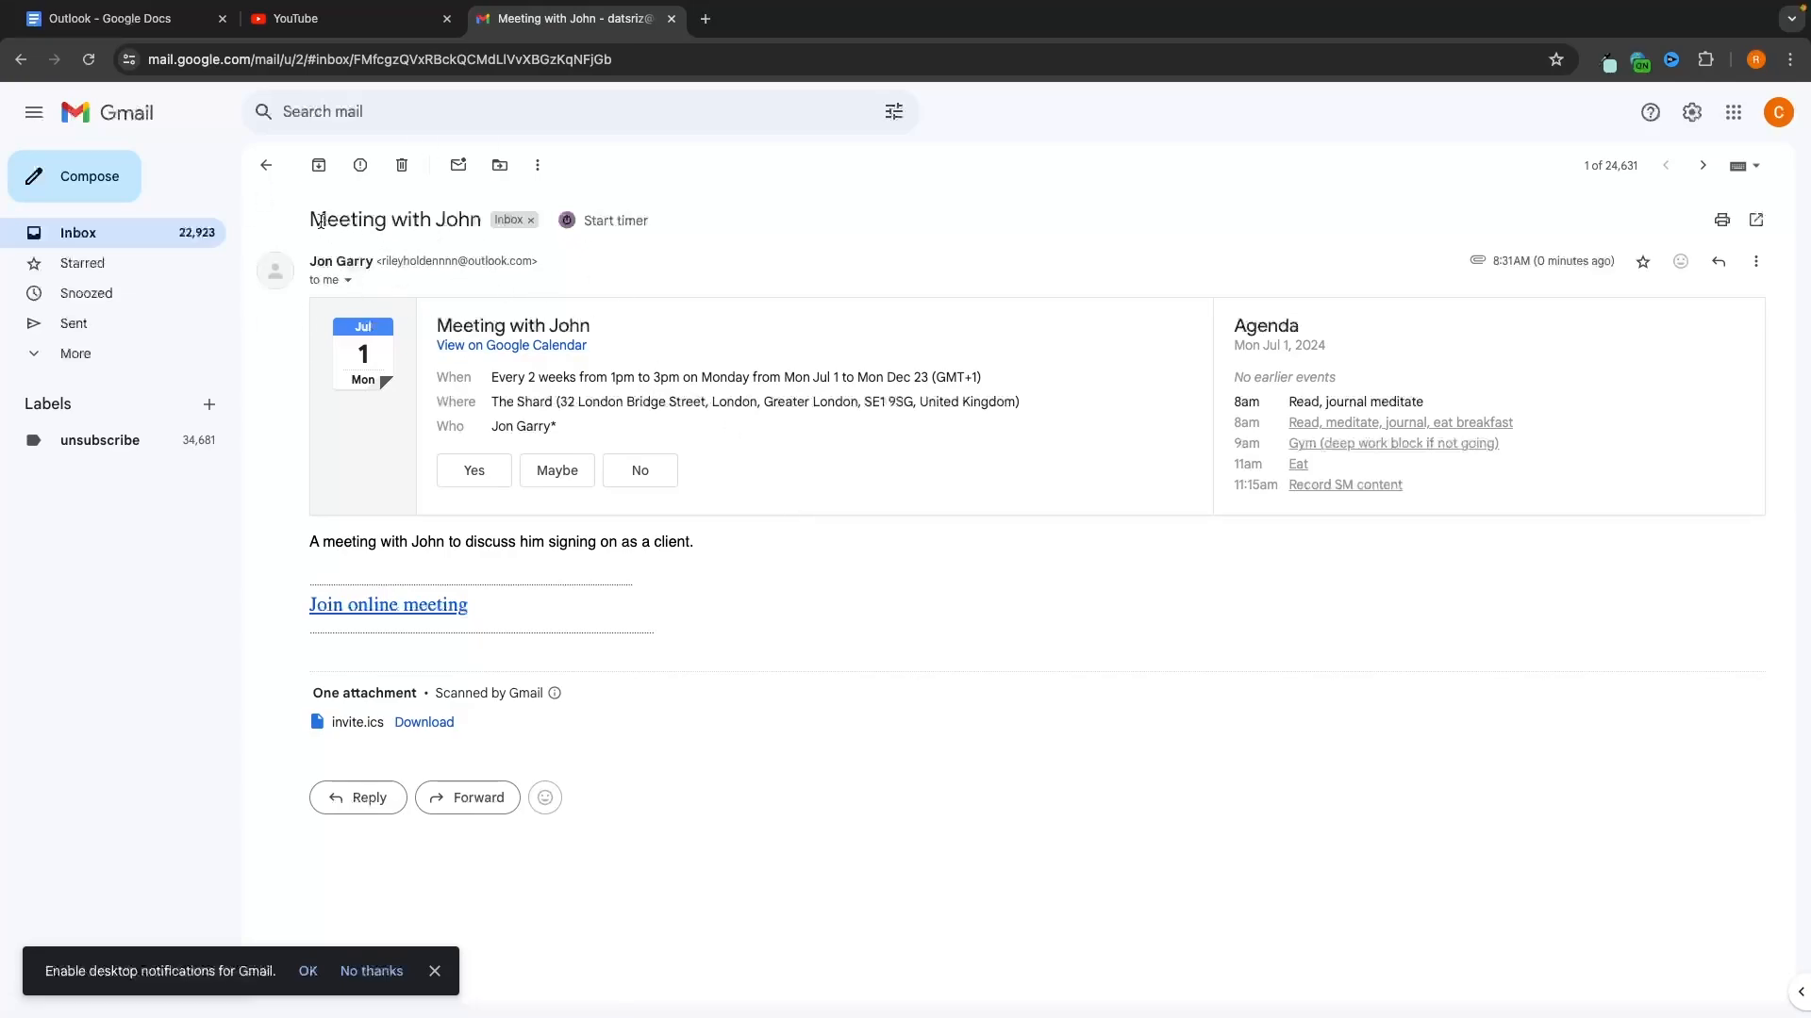
left_click_drag(312, 219, 481, 219)
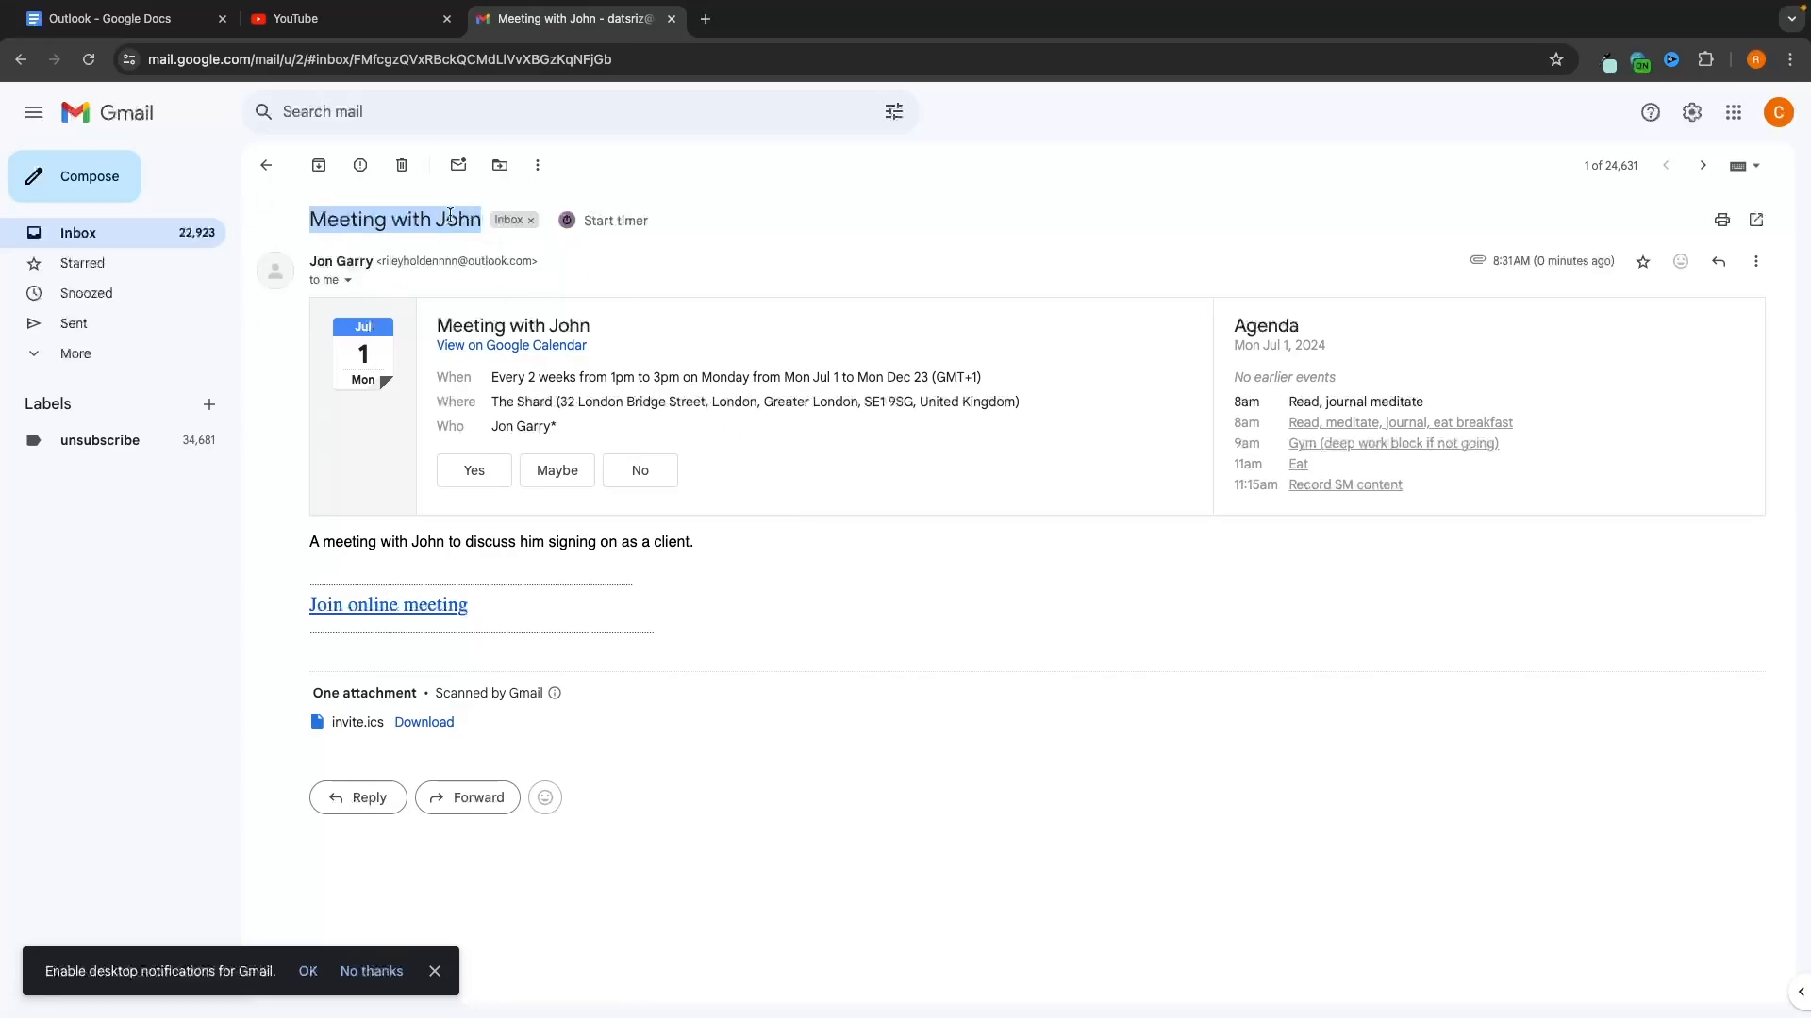
left_click(451, 214)
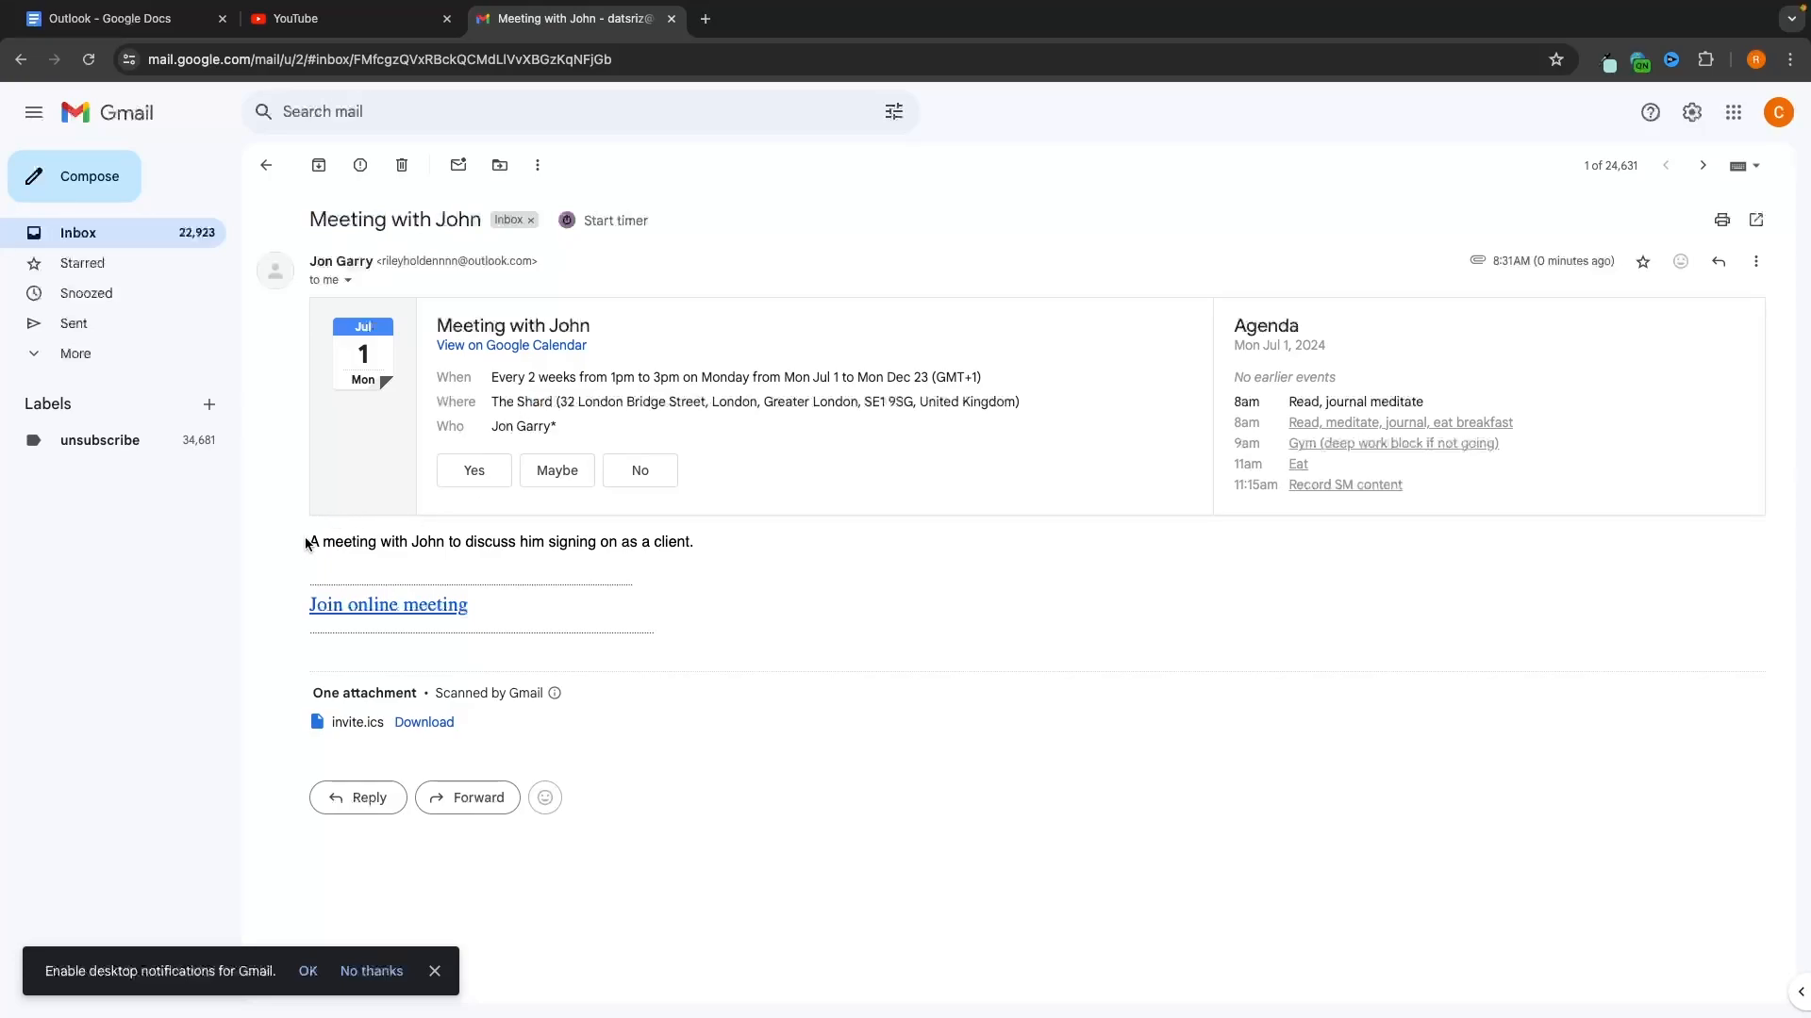
left_click_drag(309, 543, 700, 543)
left_click(721, 551)
left_click_drag(490, 377, 714, 401)
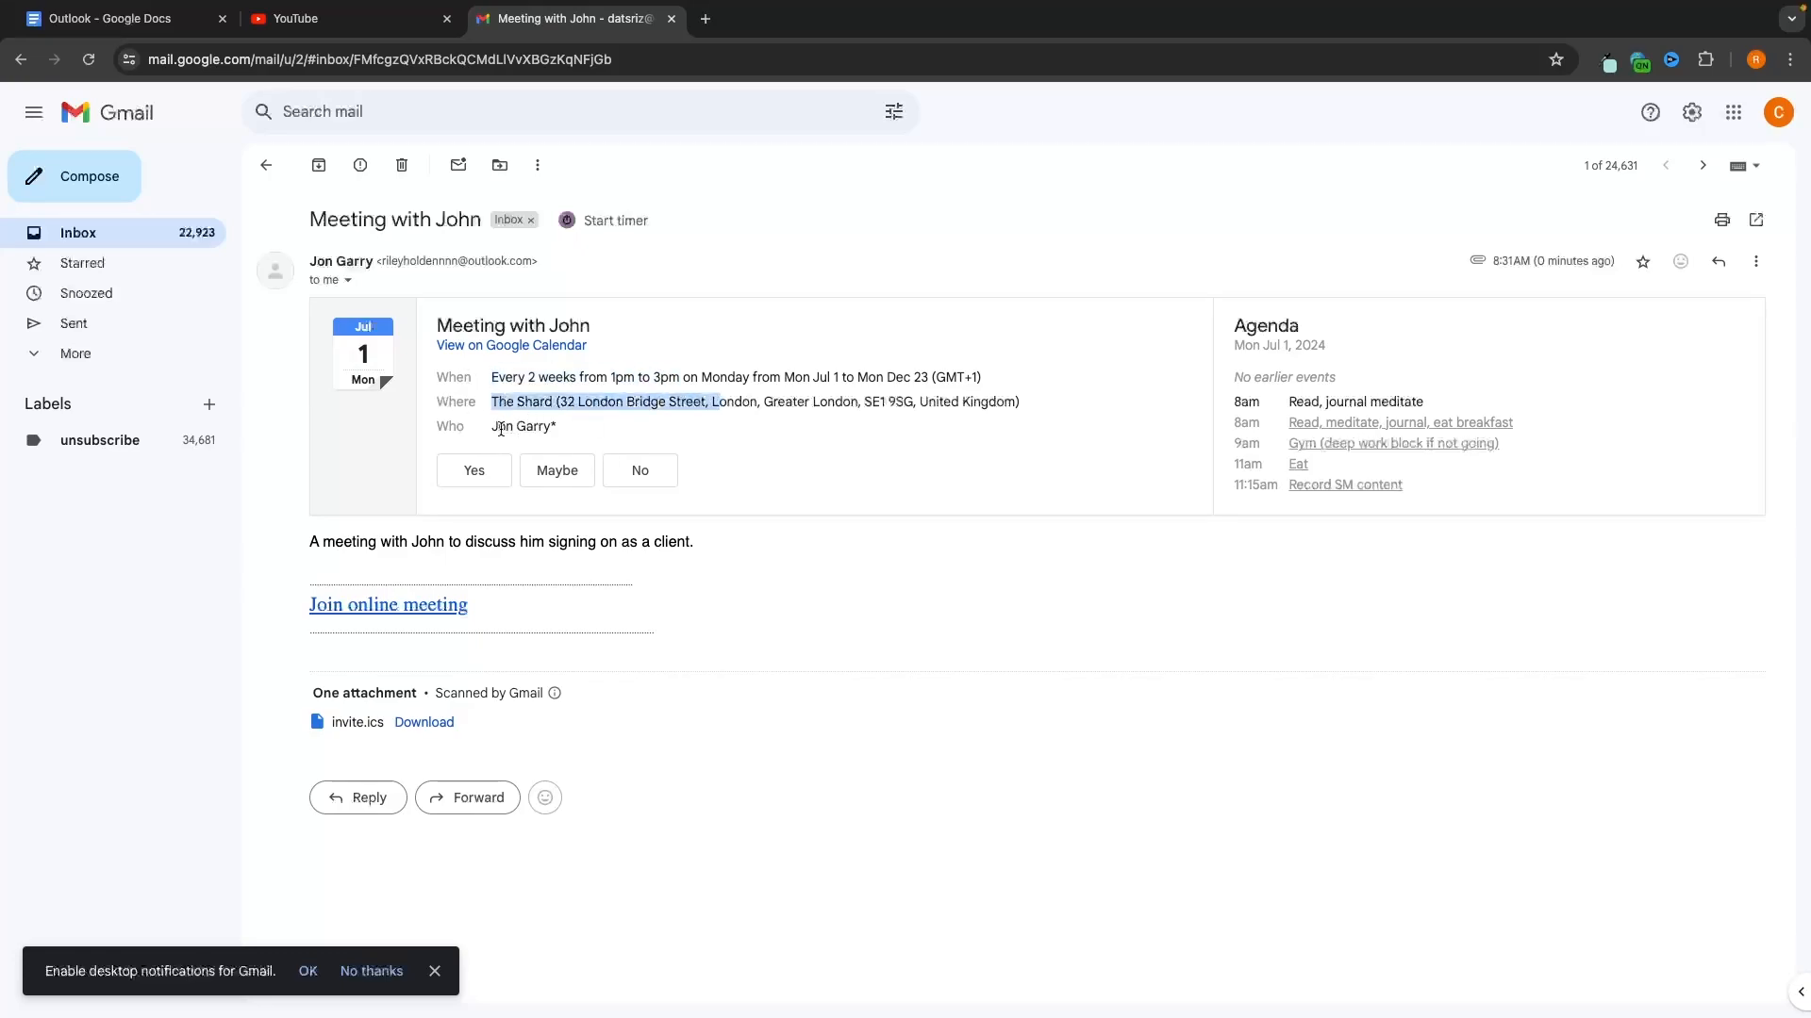
left_click_drag(498, 427, 583, 433)
left_click(640, 443)
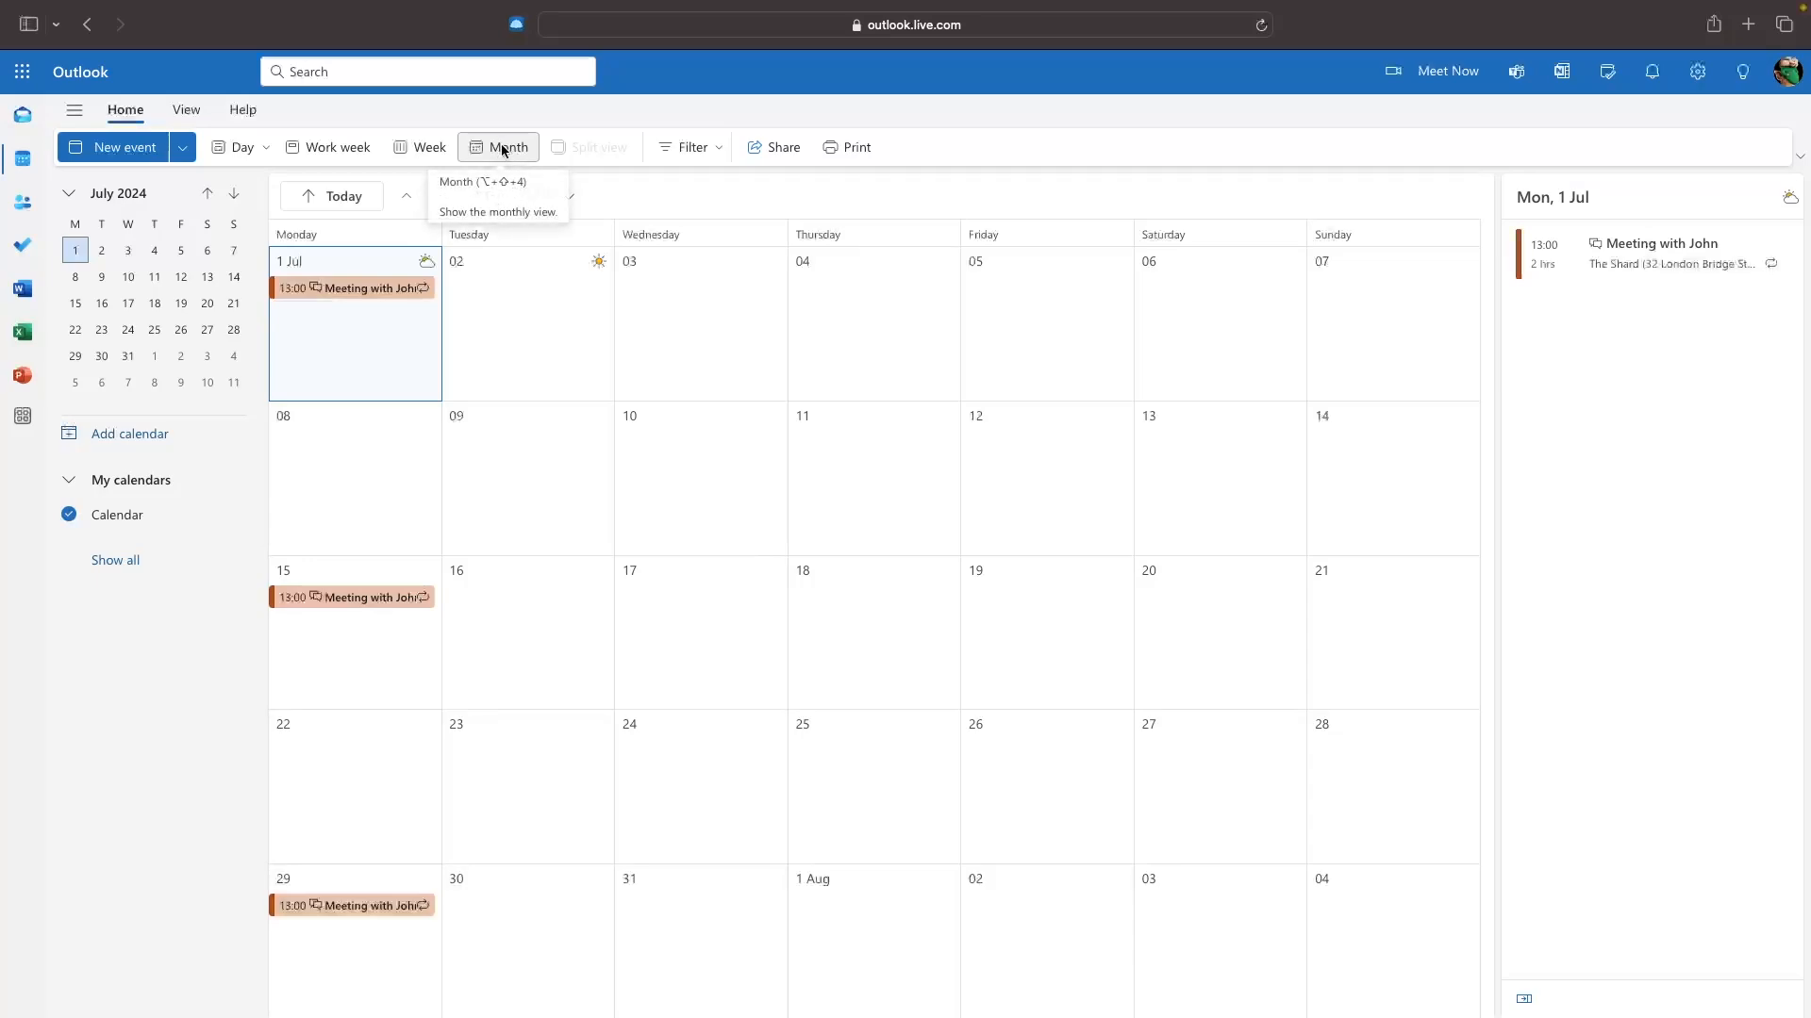
Save an all-day 'Out of Office' event on Friday 5 July shown as Out of office.
left_click(1000, 286)
left_click(1000, 285)
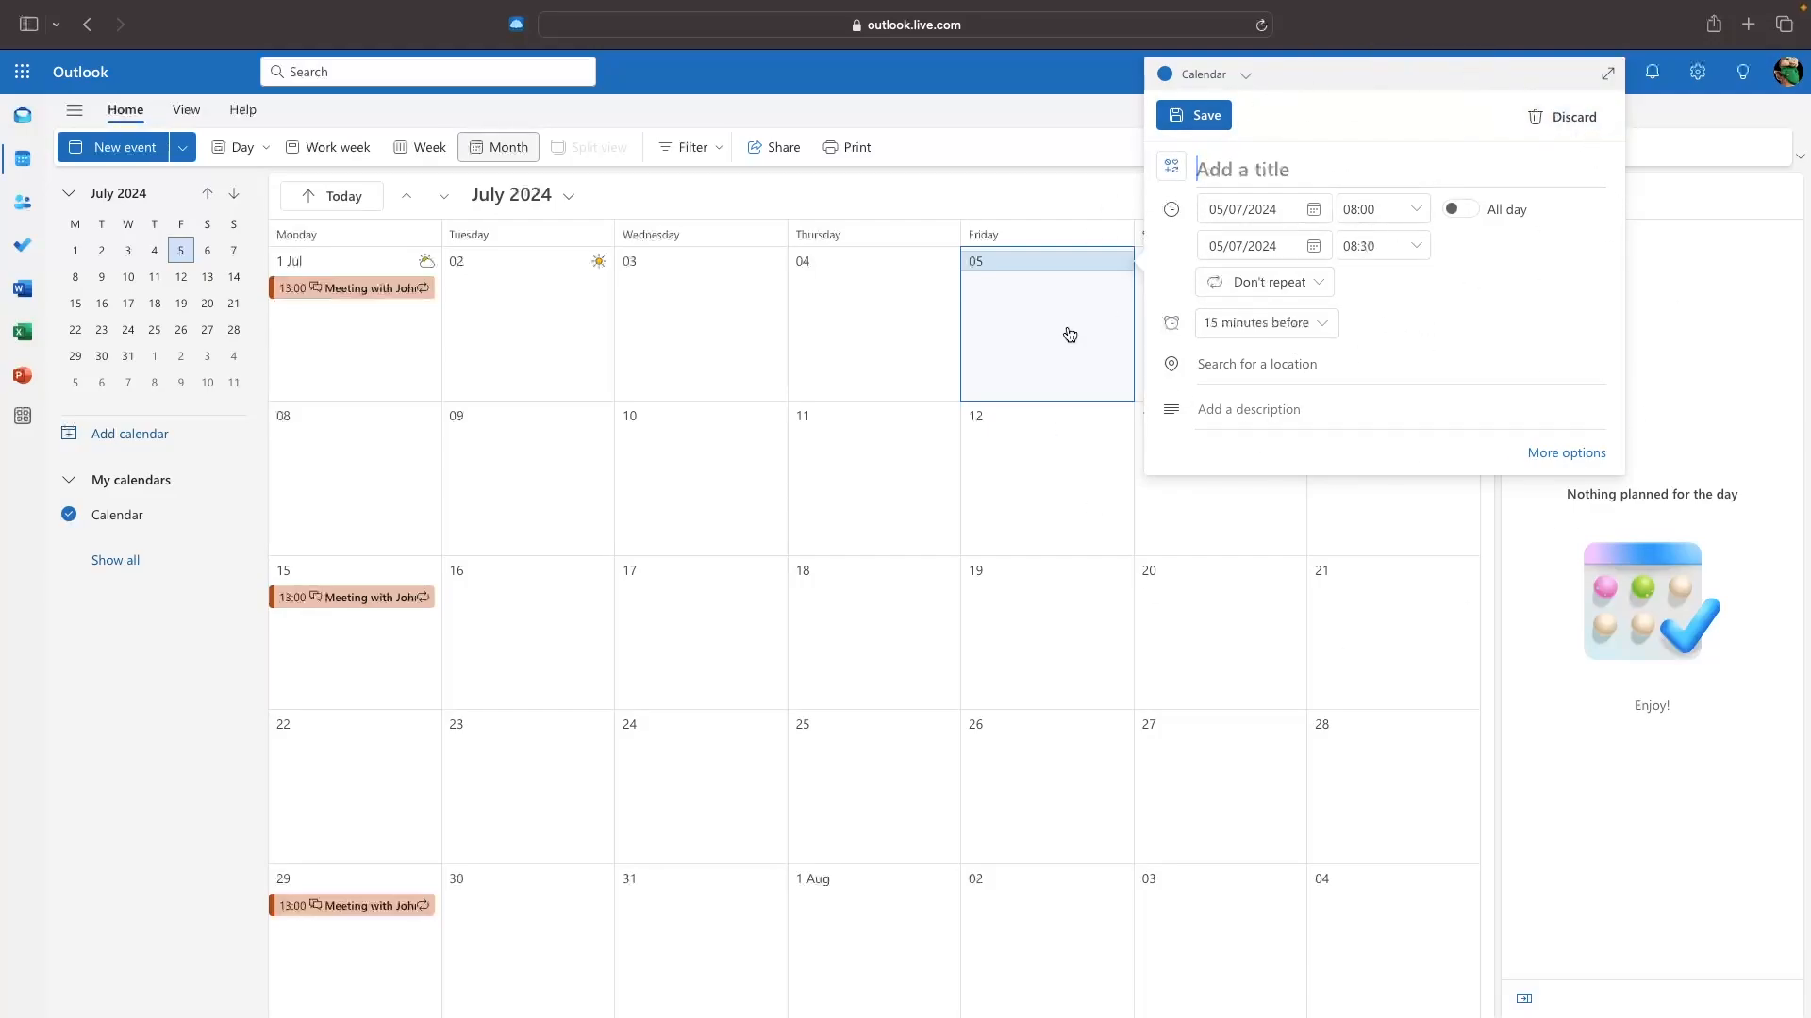
left_click(1562, 454)
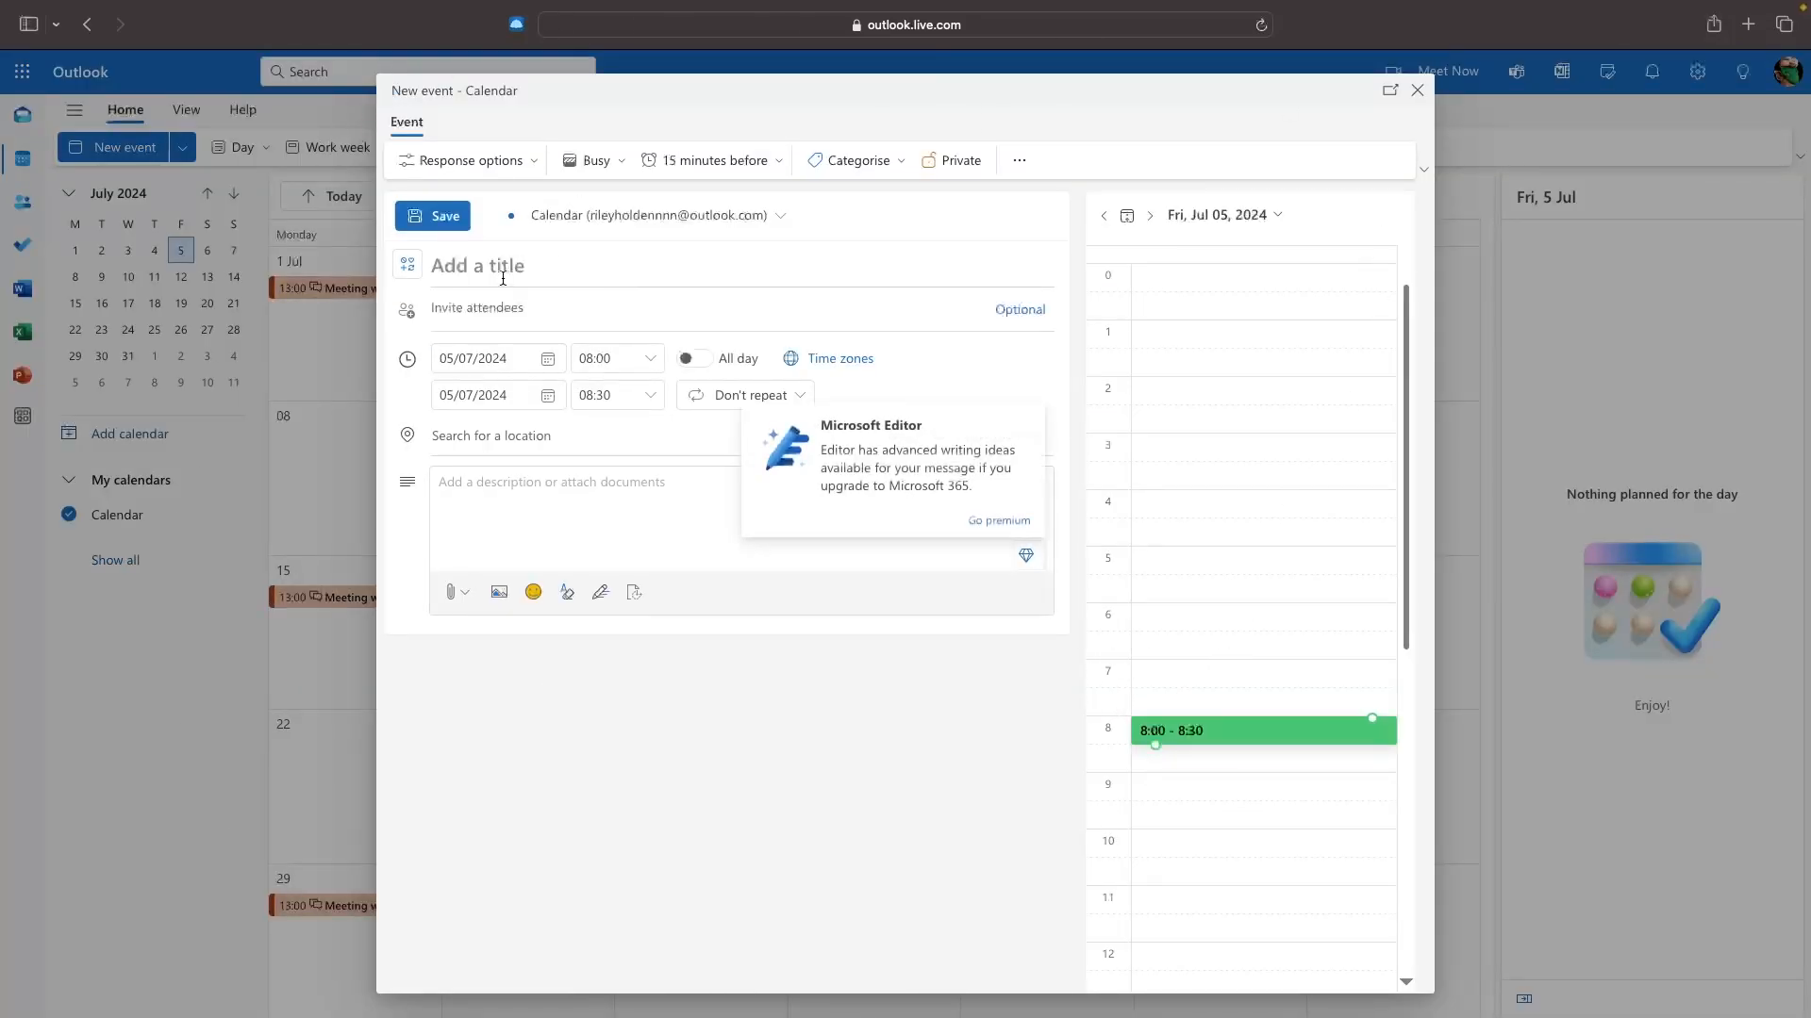
type("Out")
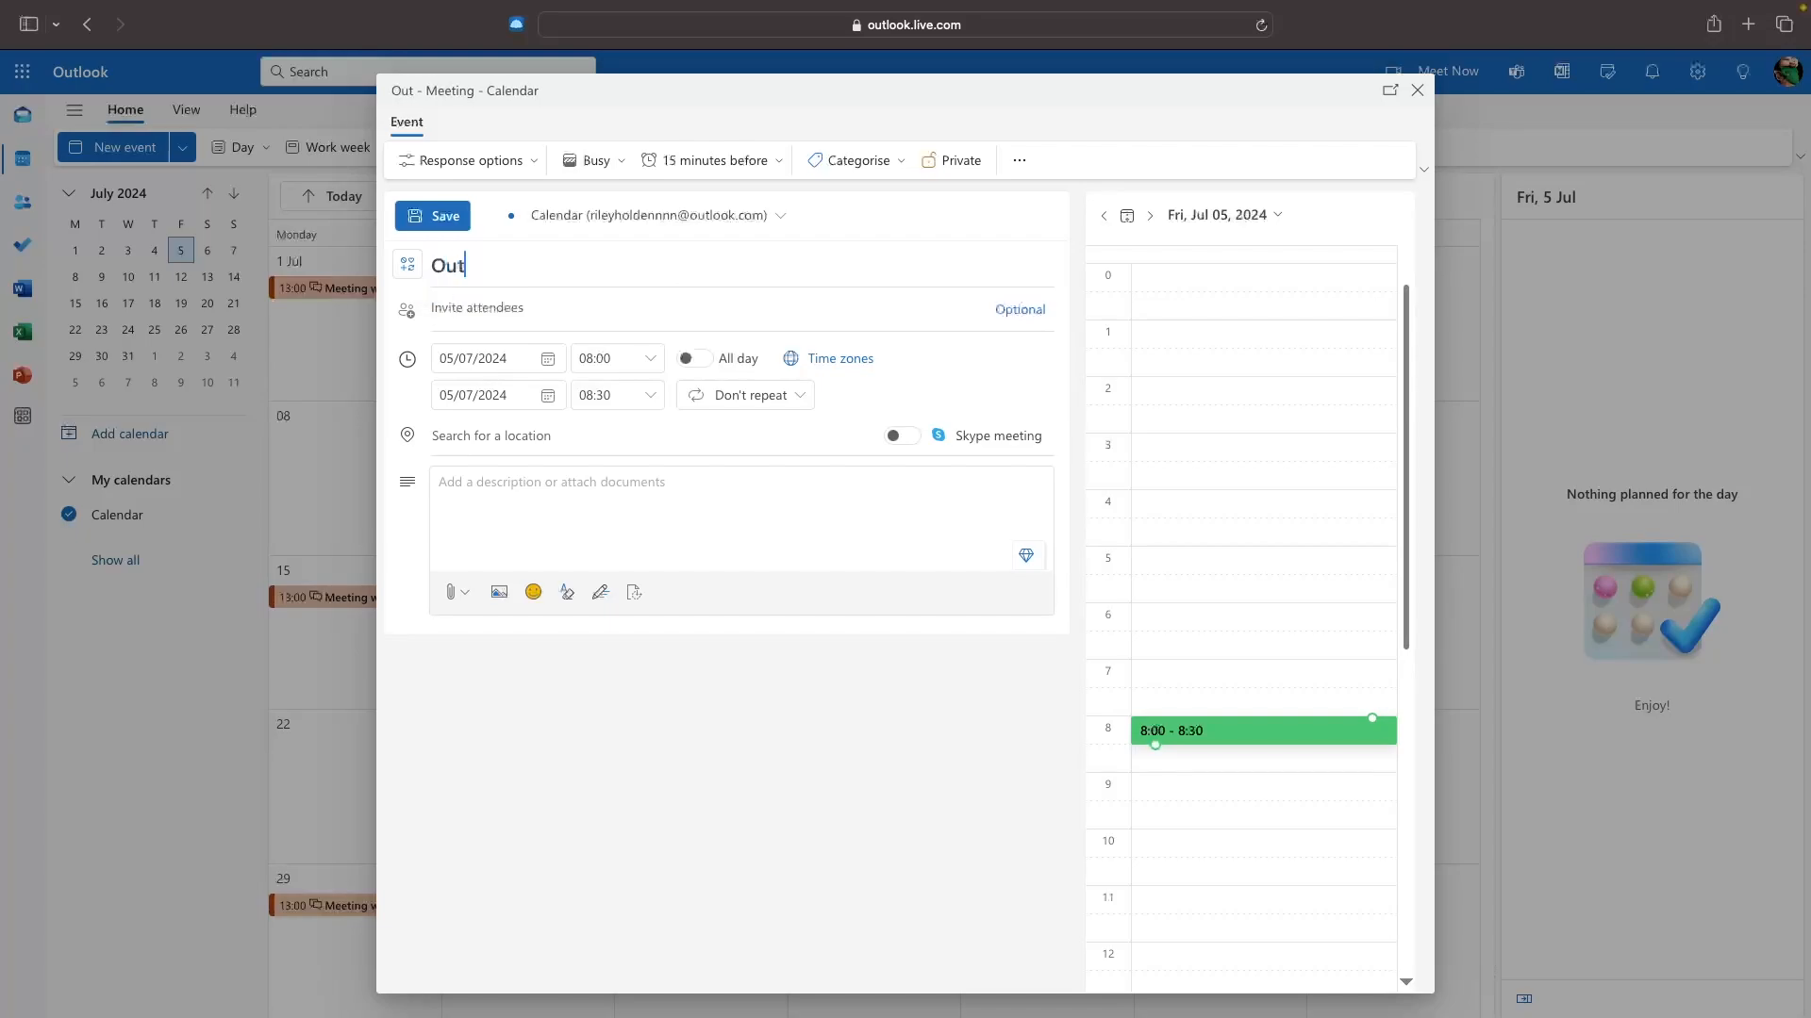
type(" of Office")
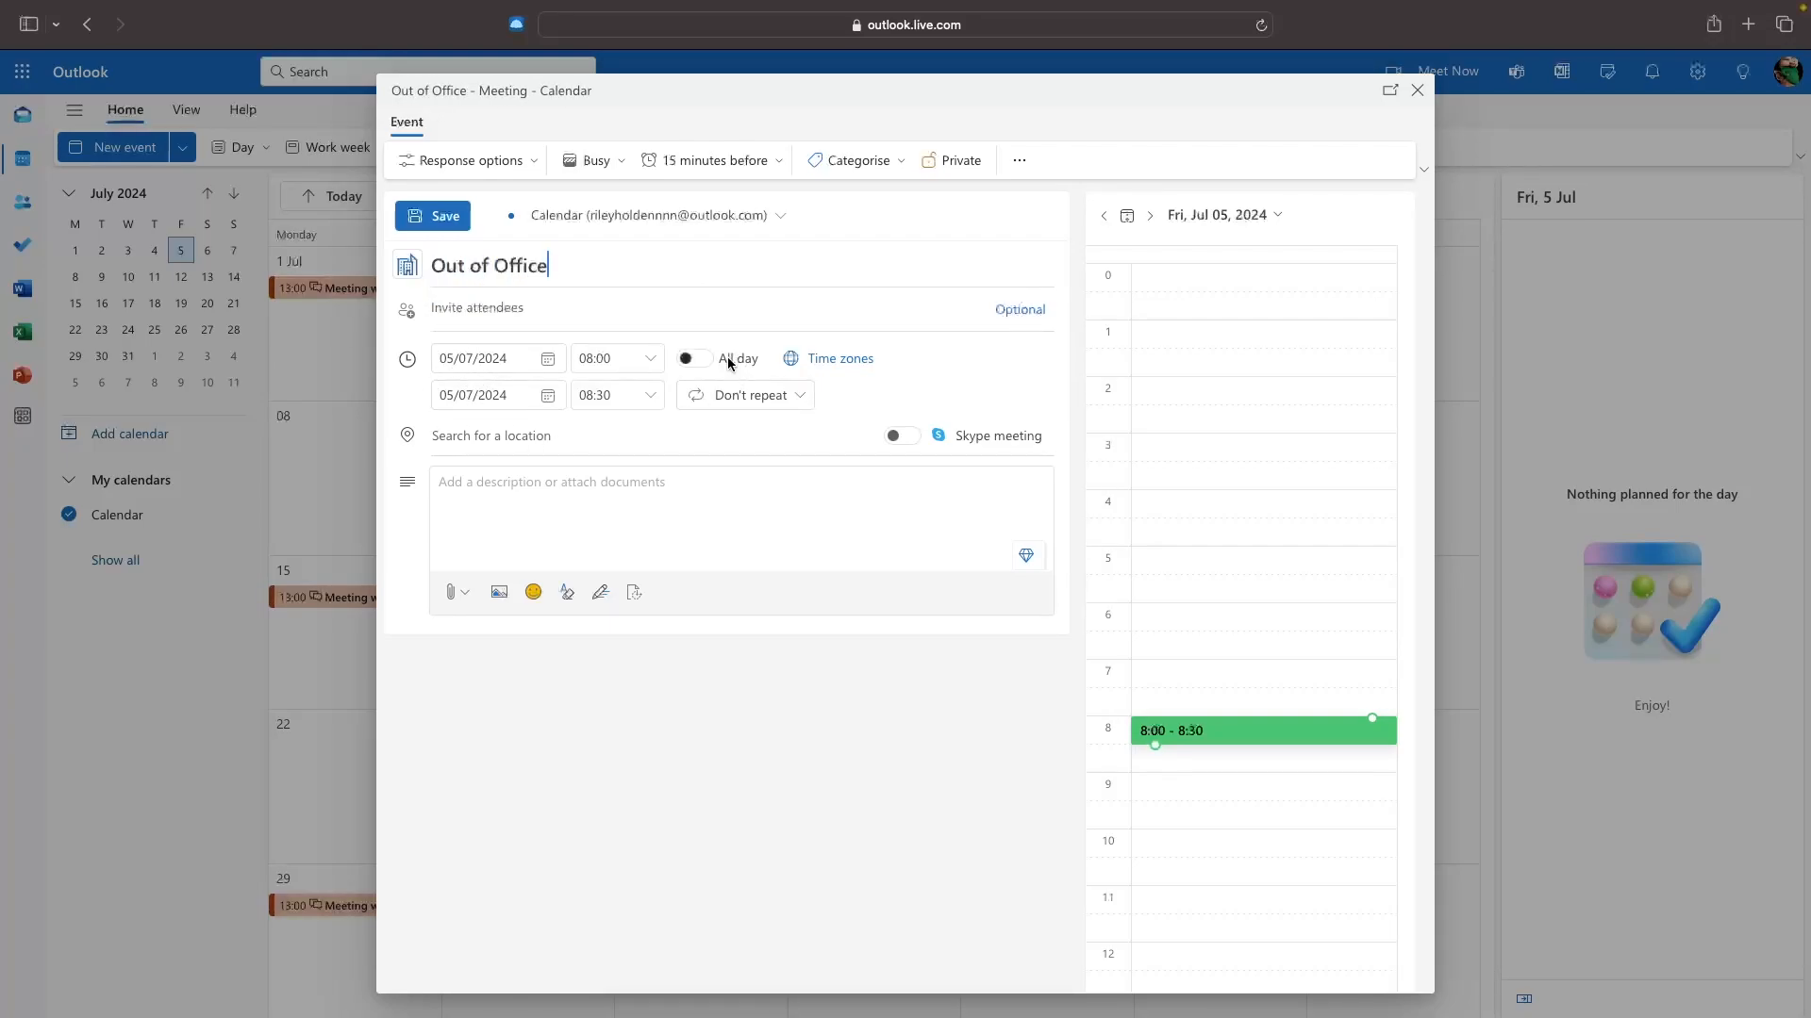
left_click(701, 362)
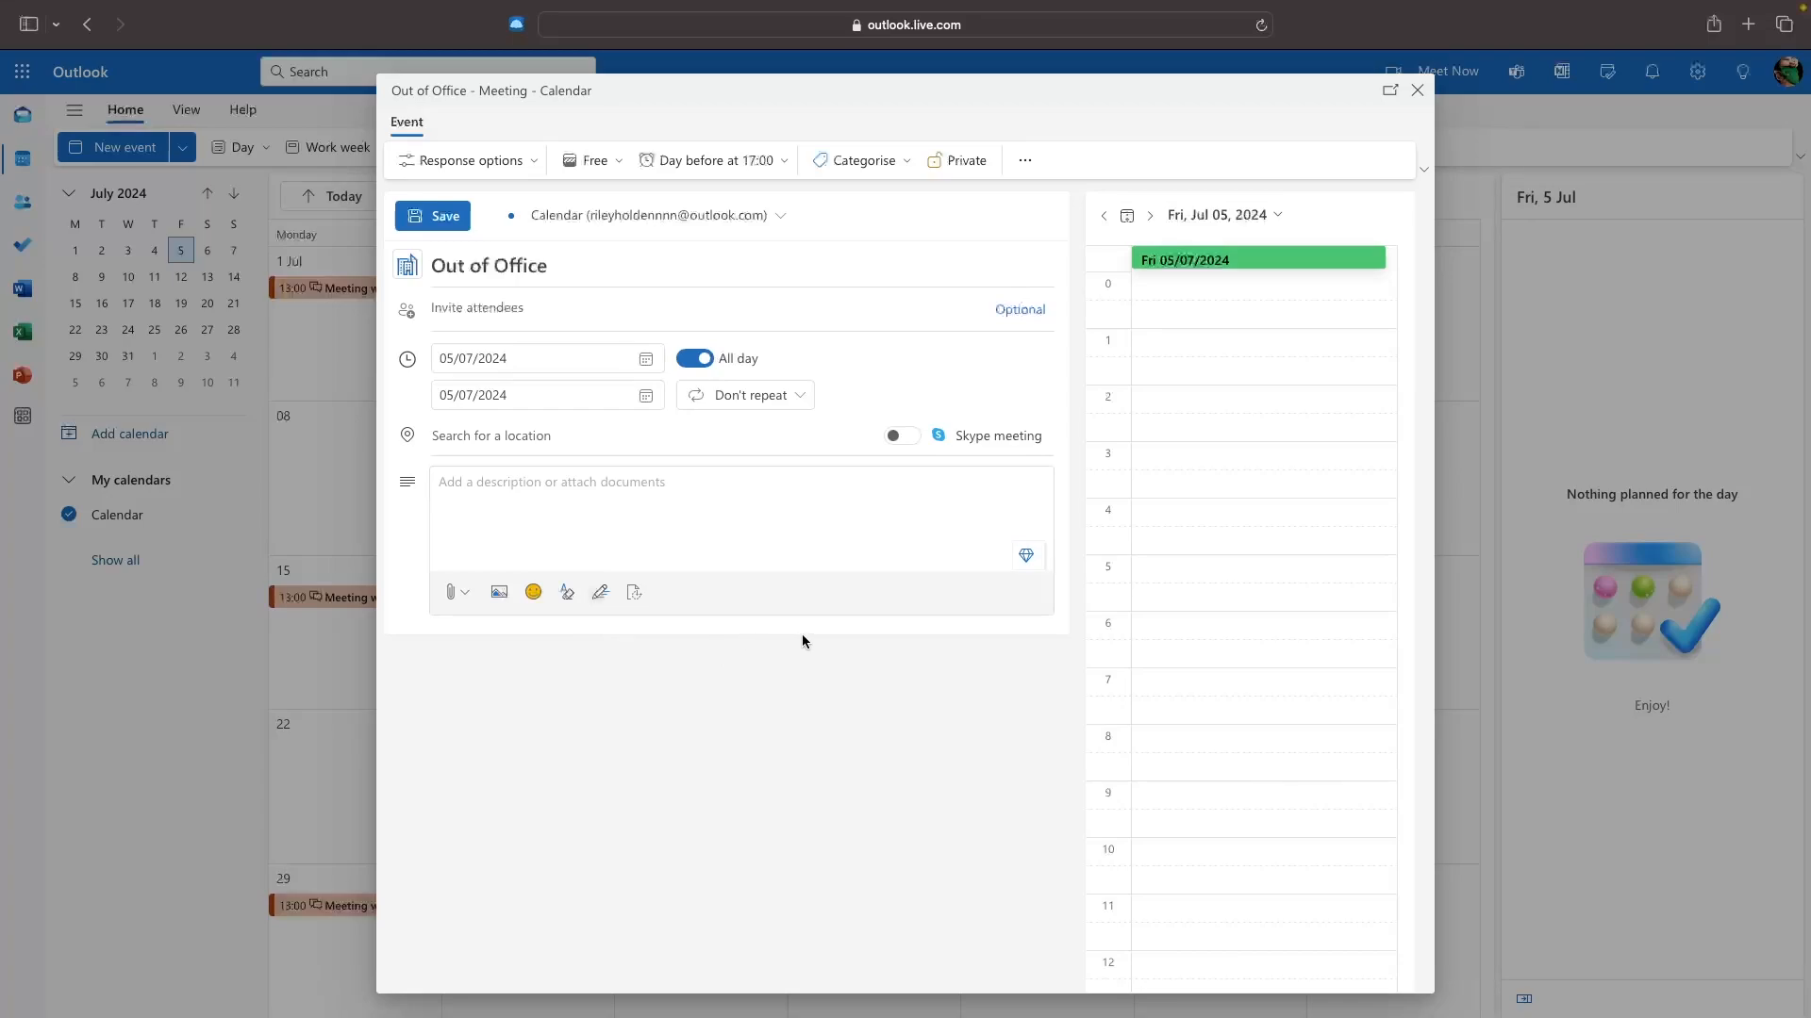
left_click(615, 162)
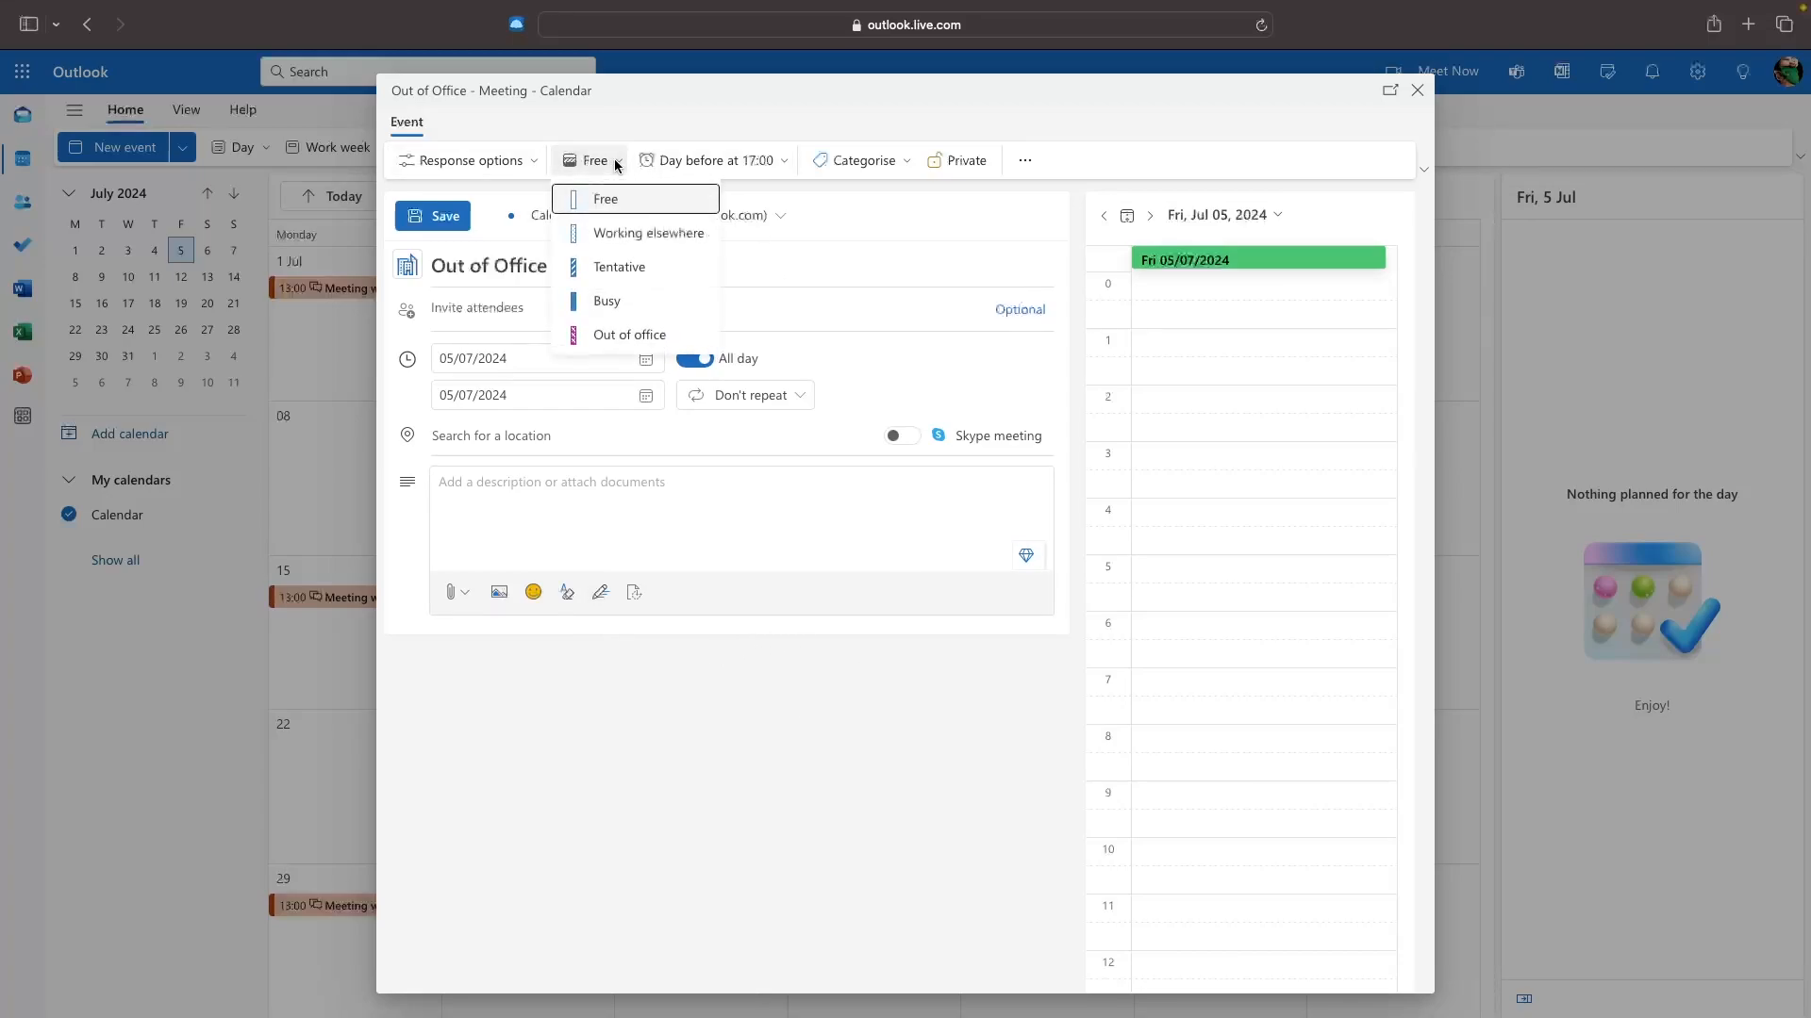
left_click(627, 337)
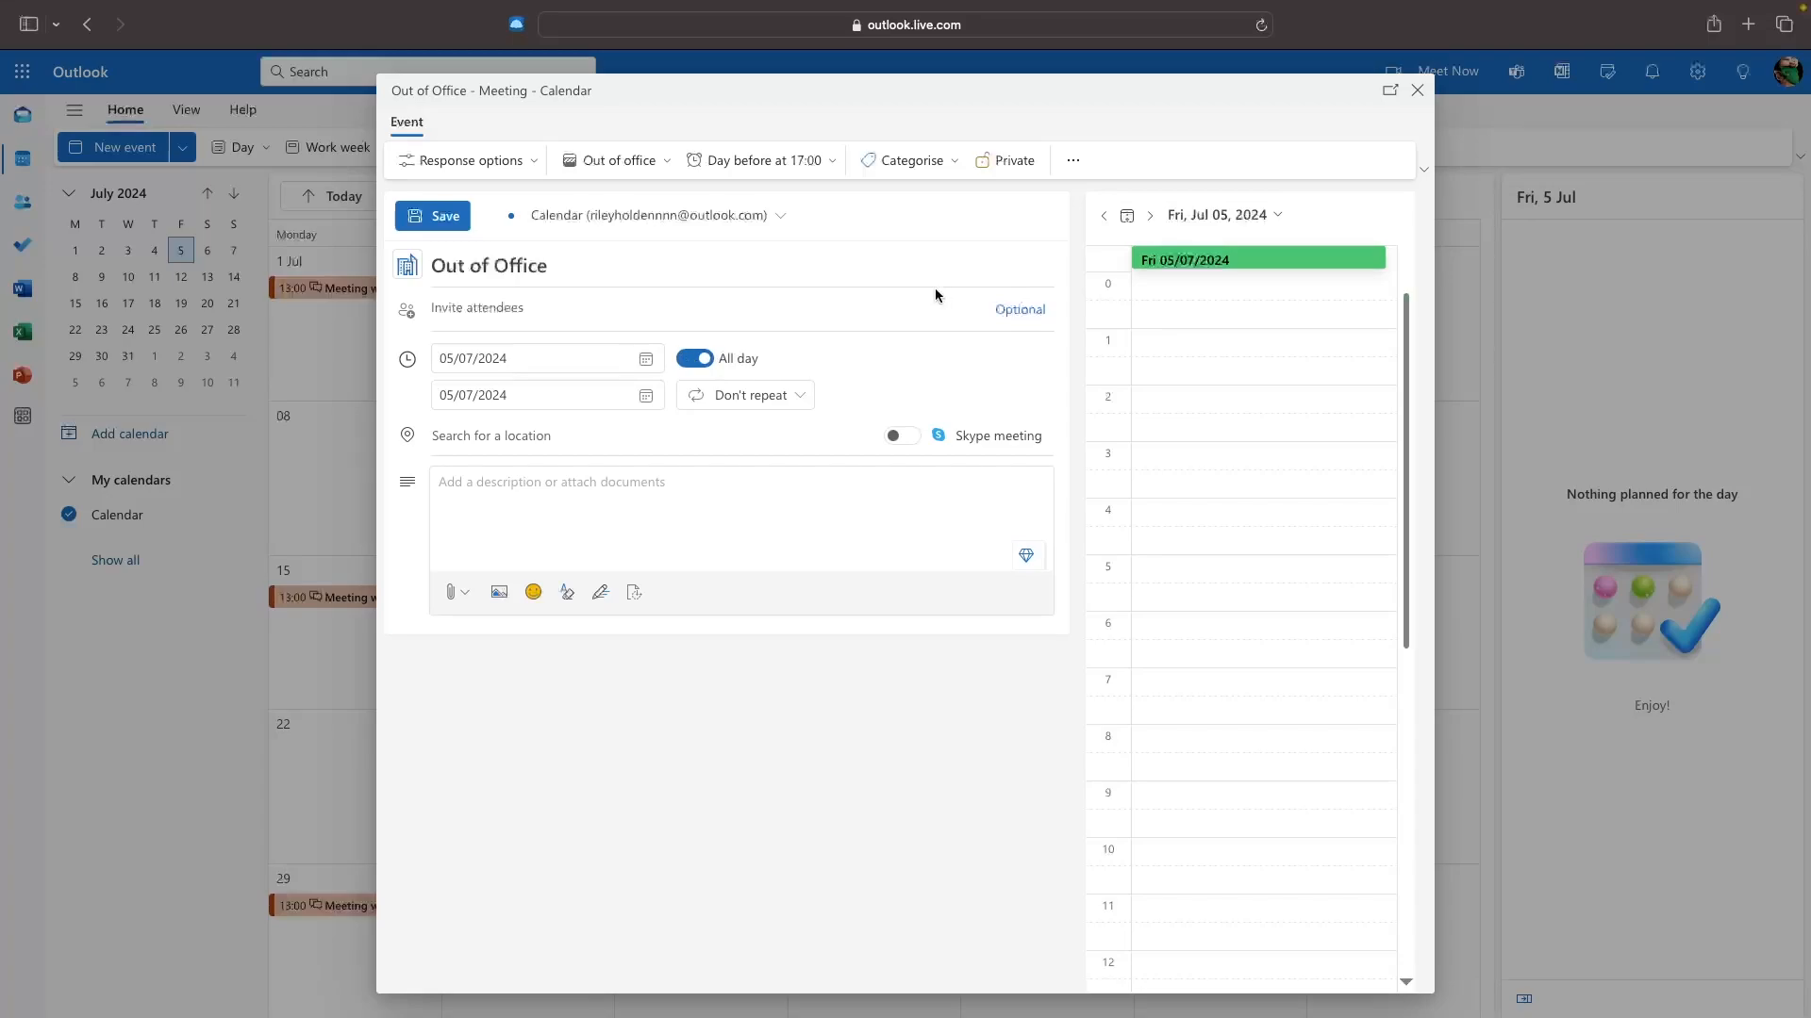
left_click(441, 218)
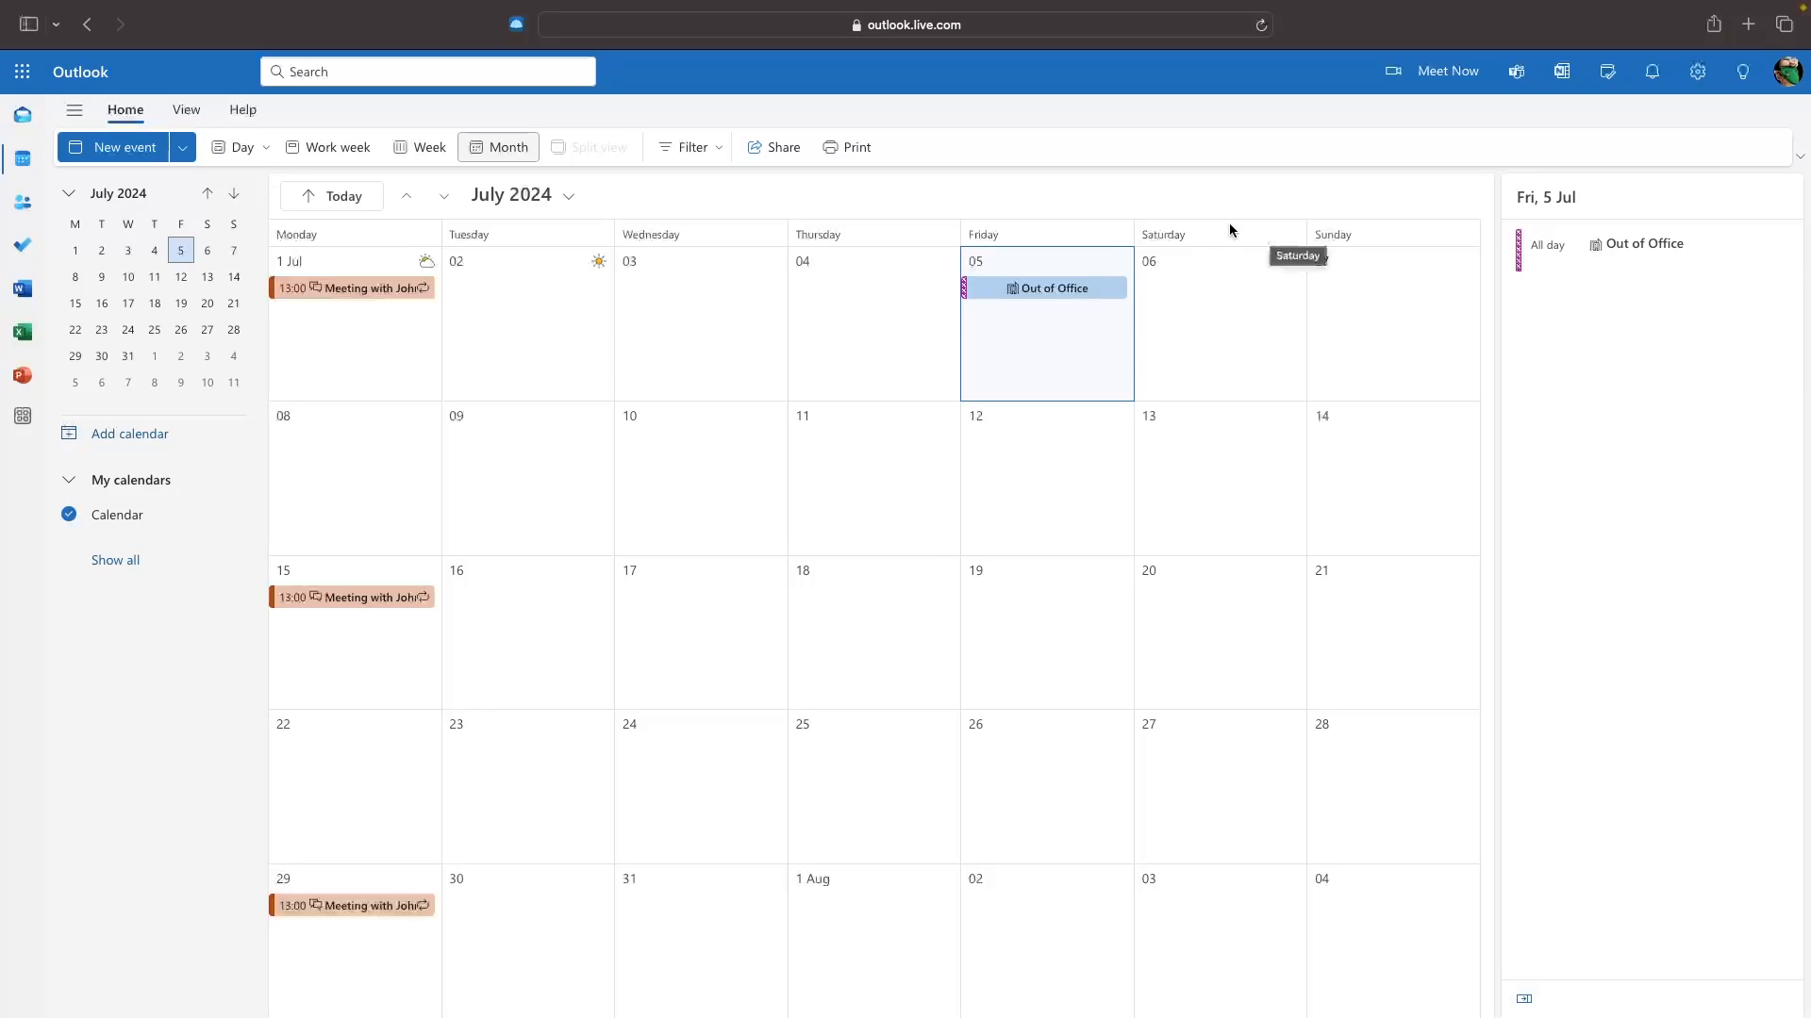
left_click(1156, 287)
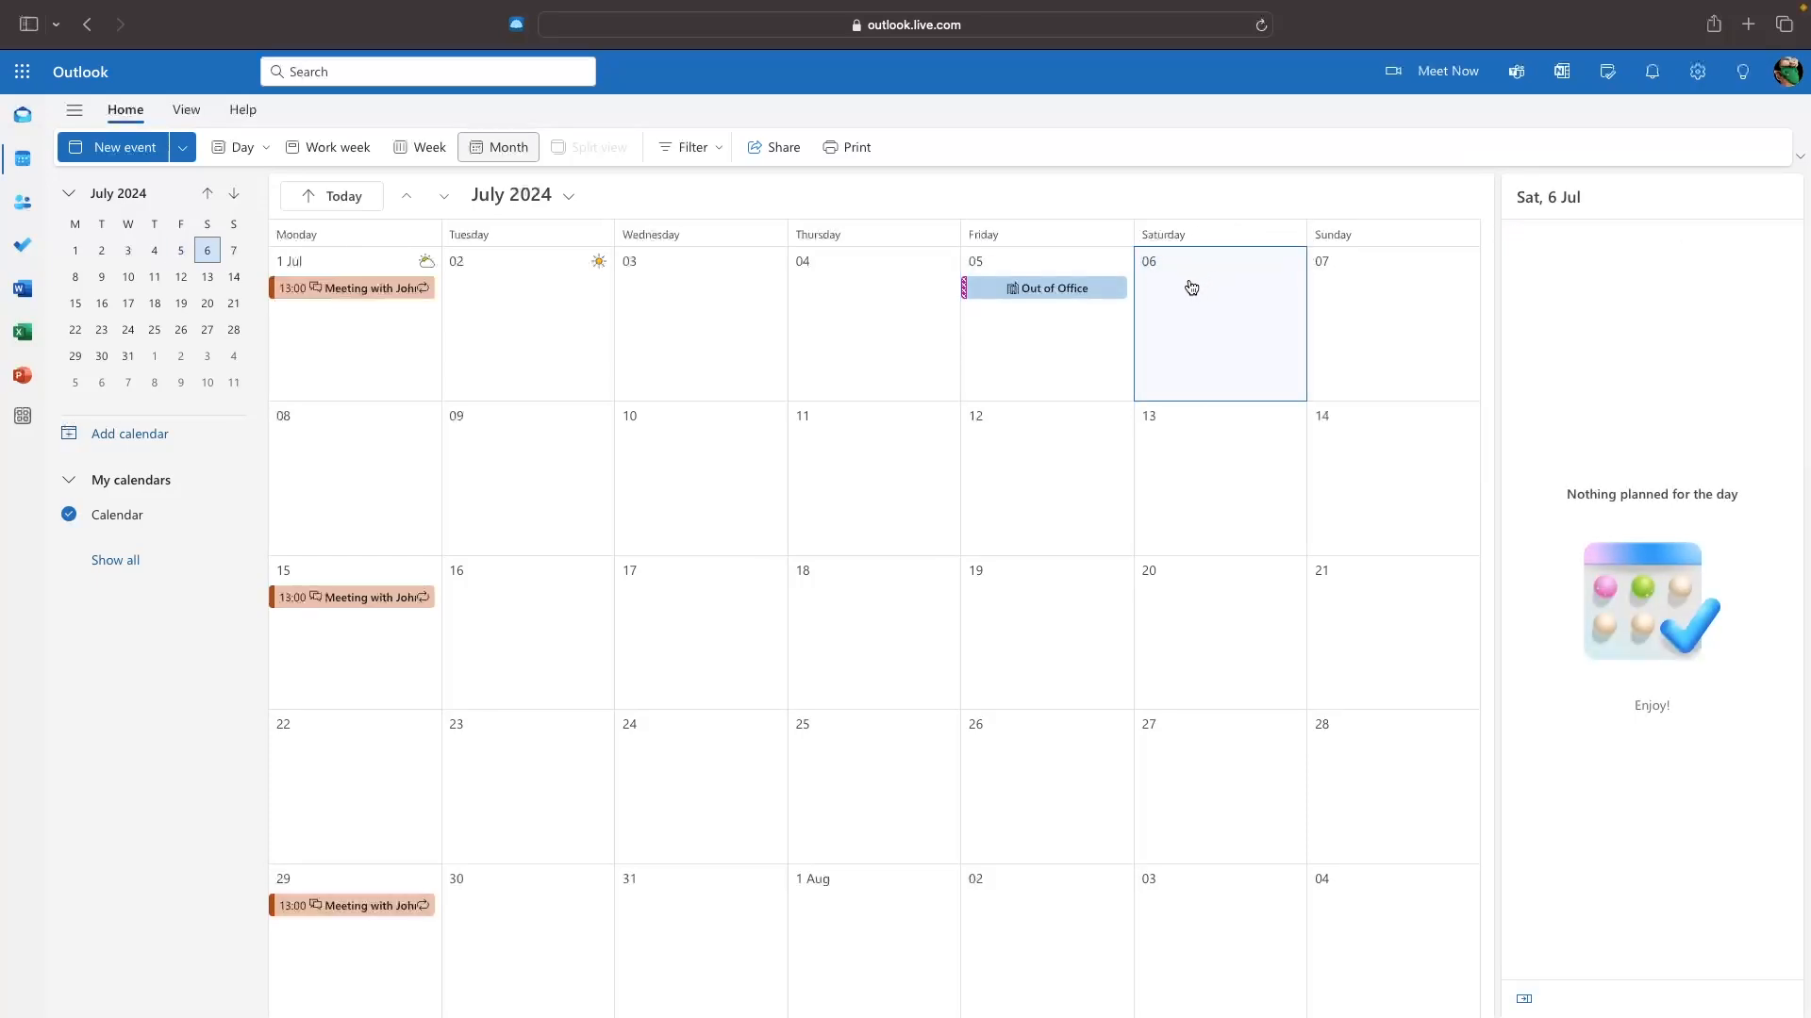
left_click(1191, 287)
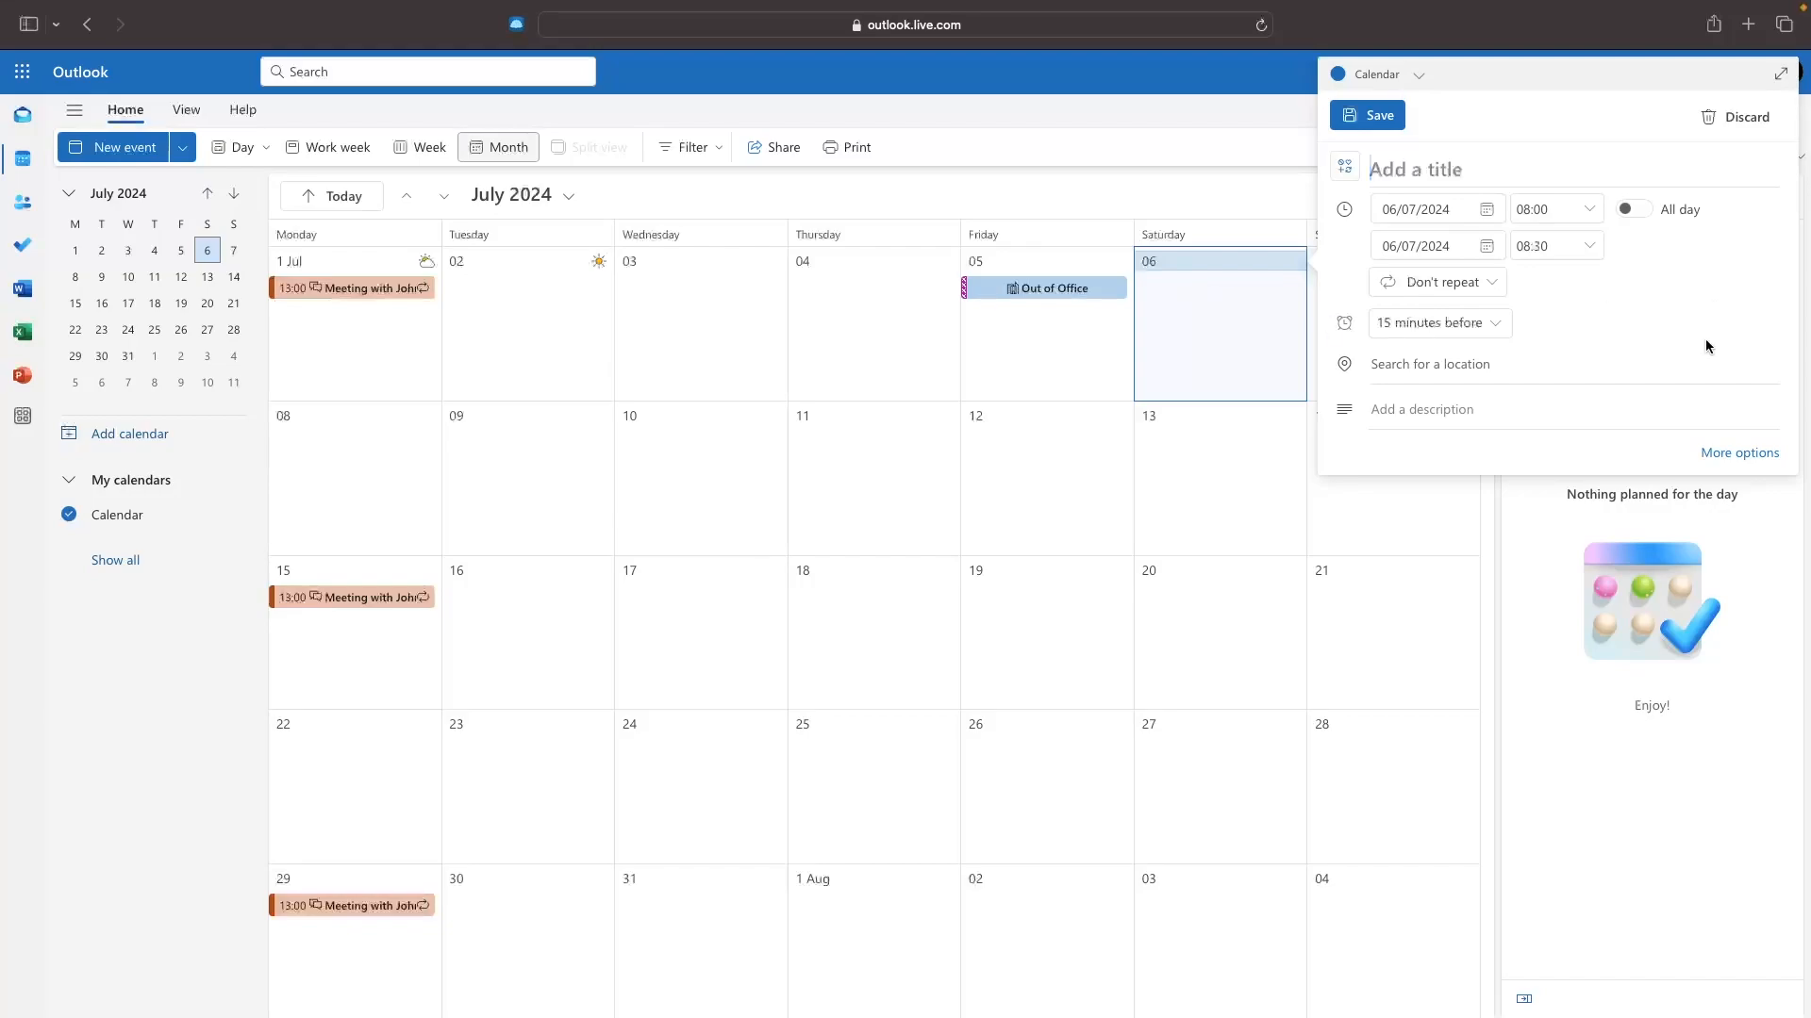
Title the Saturday 6 July event 'Puppy Training' and make it end at 09:00.
left_click(1732, 453)
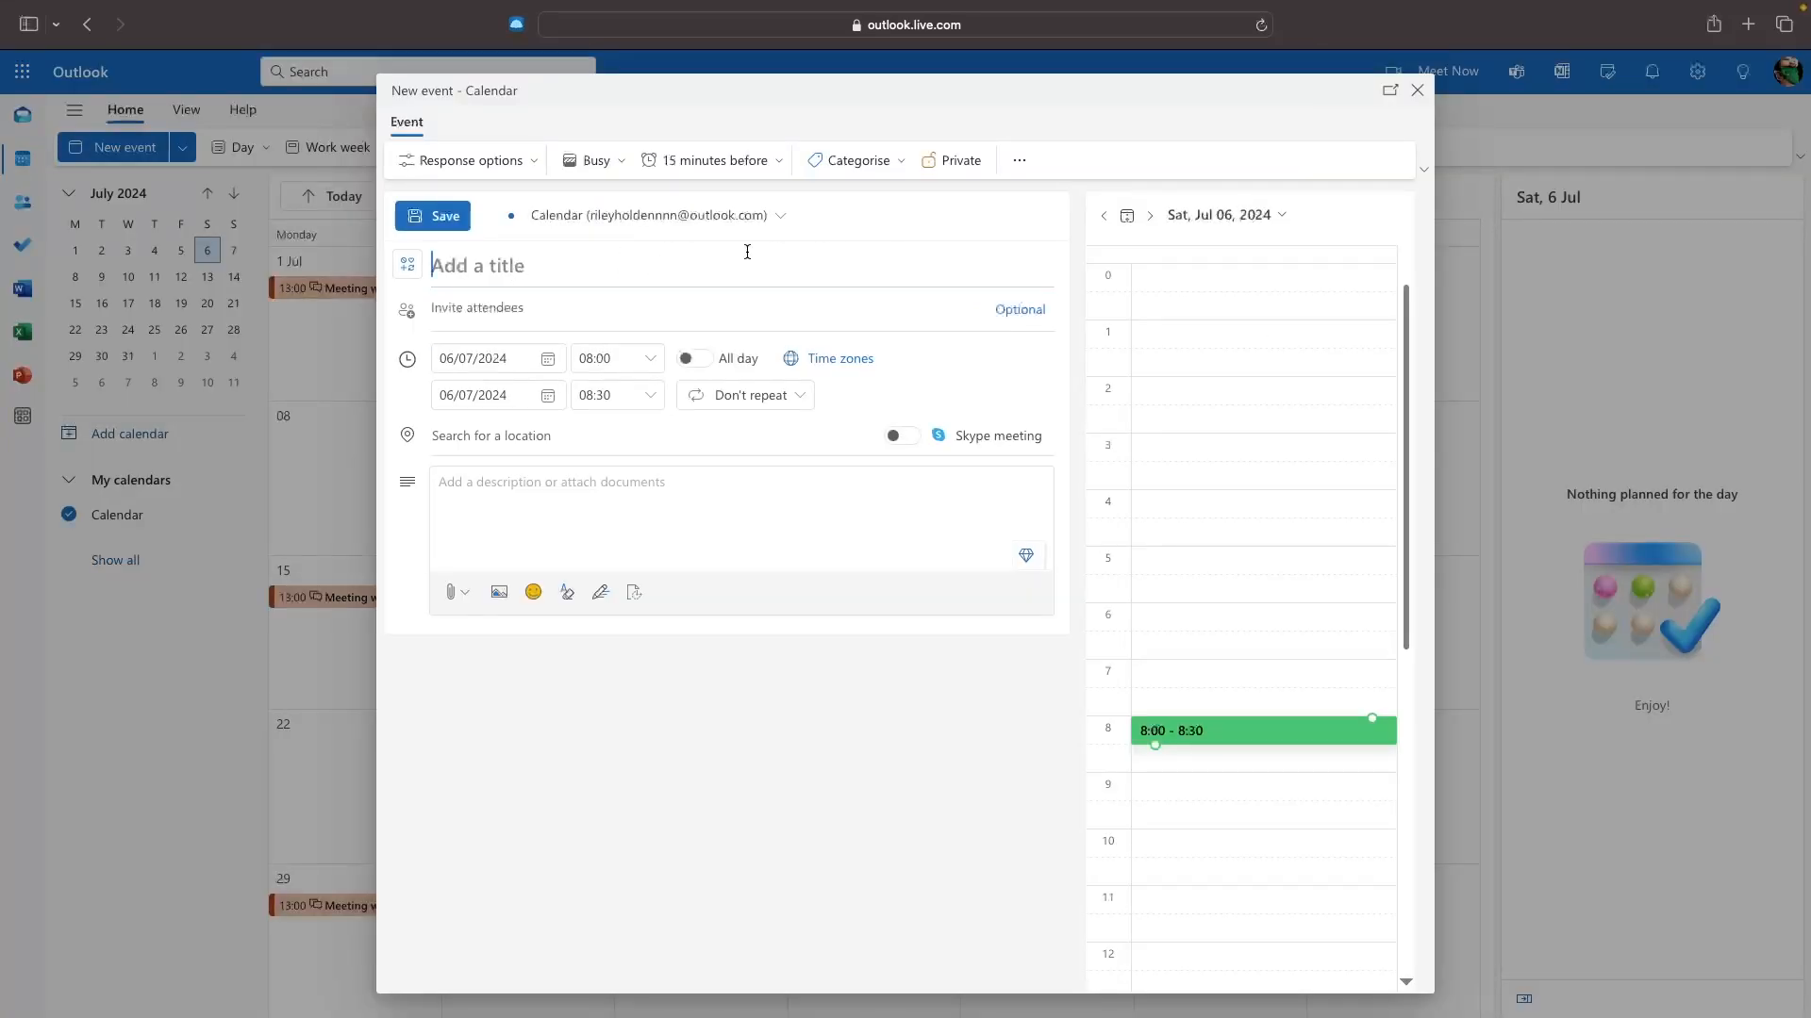
type("Puppy tR")
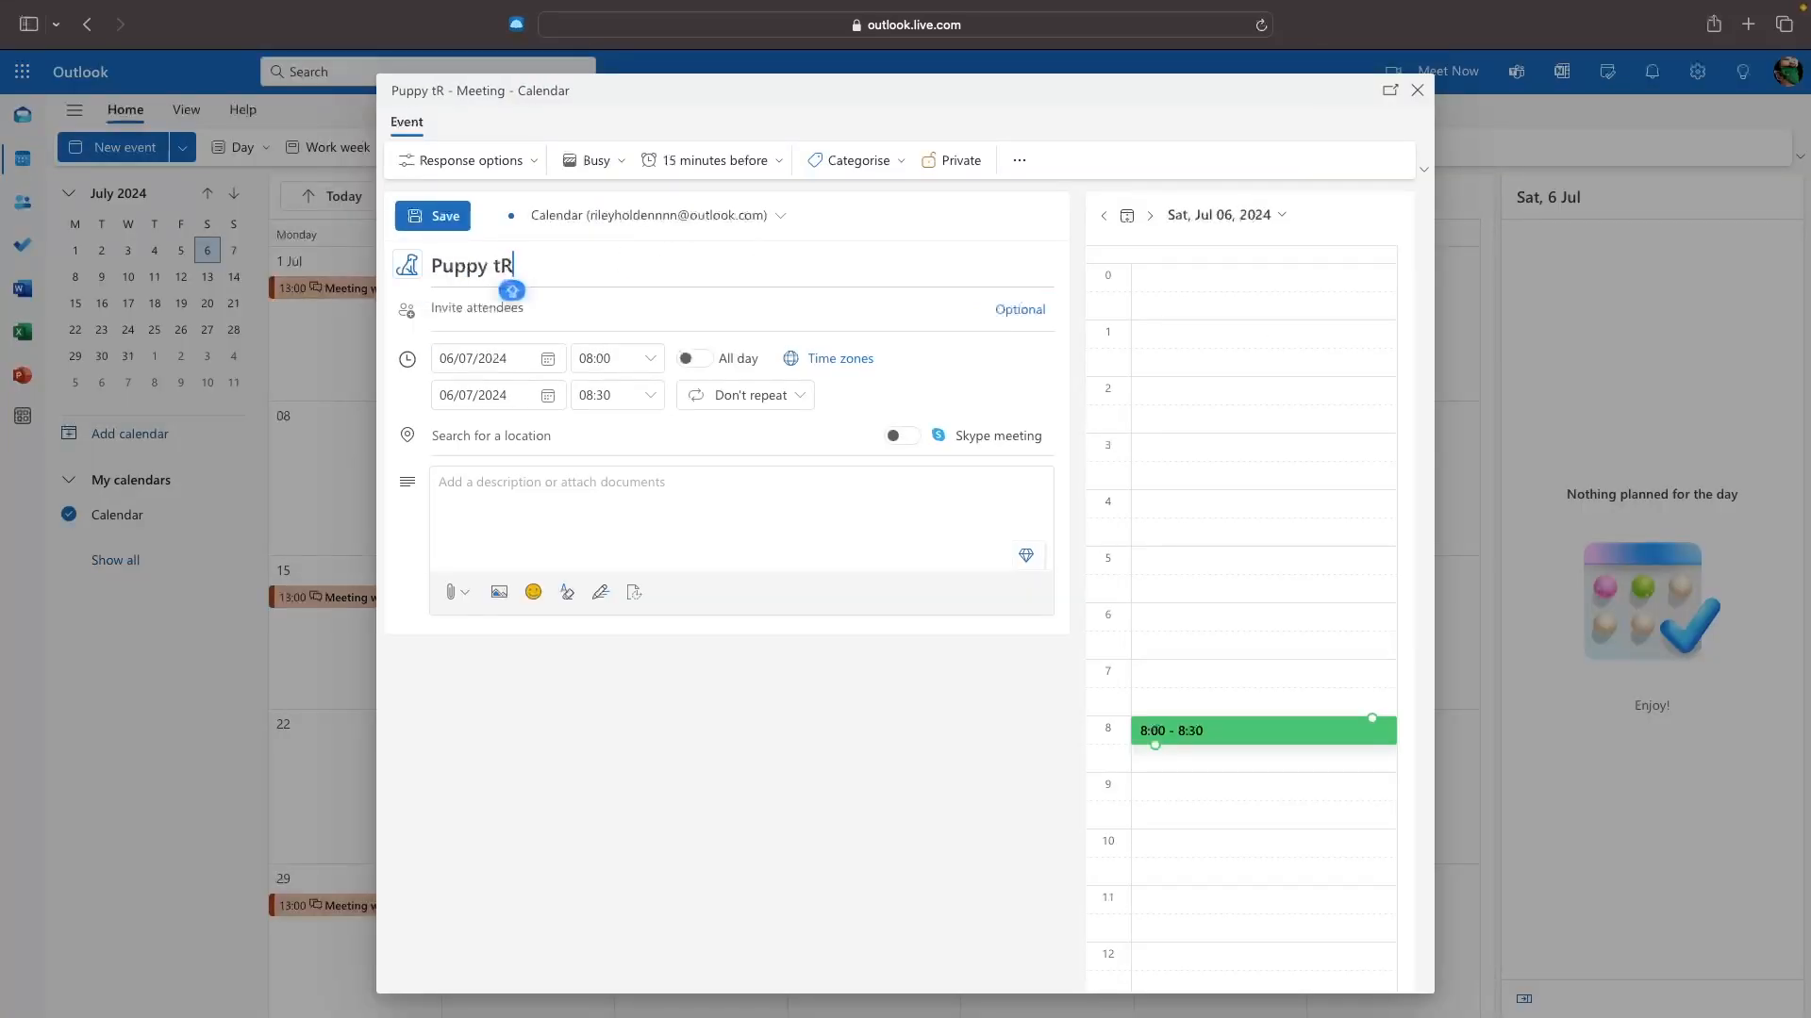
type("A")
key("BackSpace")
key("BackSpace")
key("BackSpace")
type("Training")
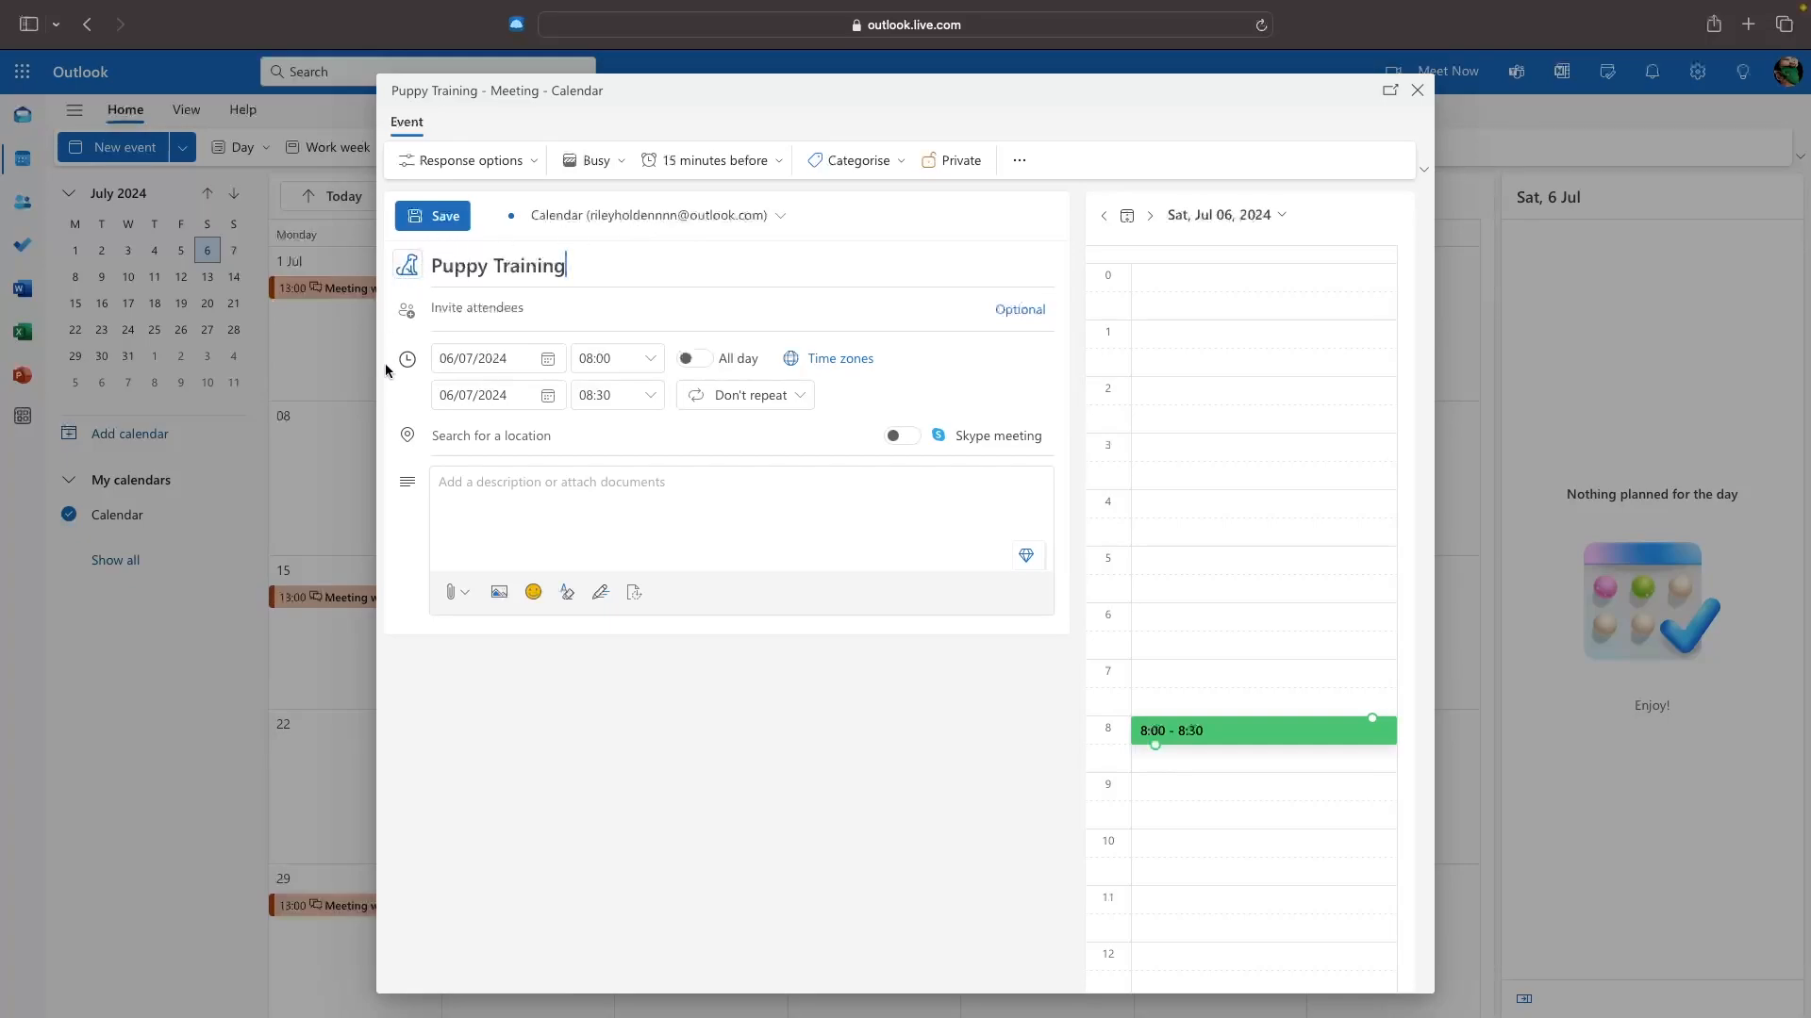
left_click(649, 359)
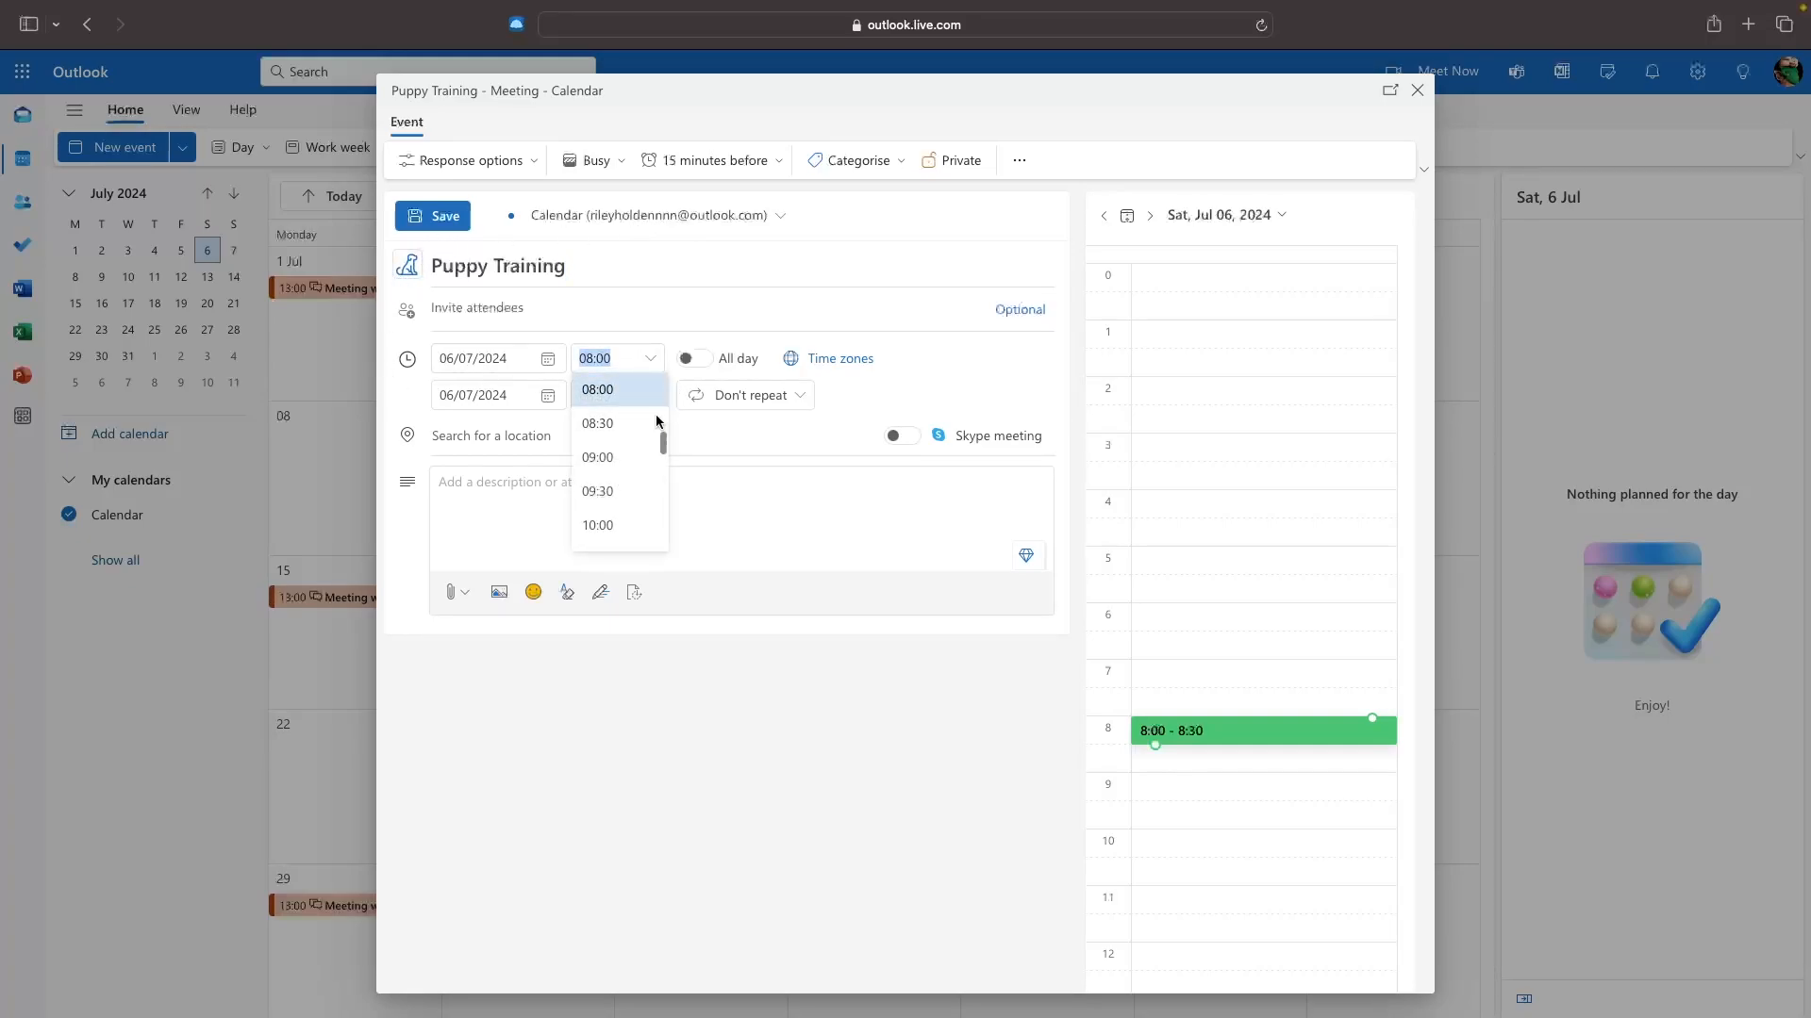
left_click(727, 478)
left_click(649, 396)
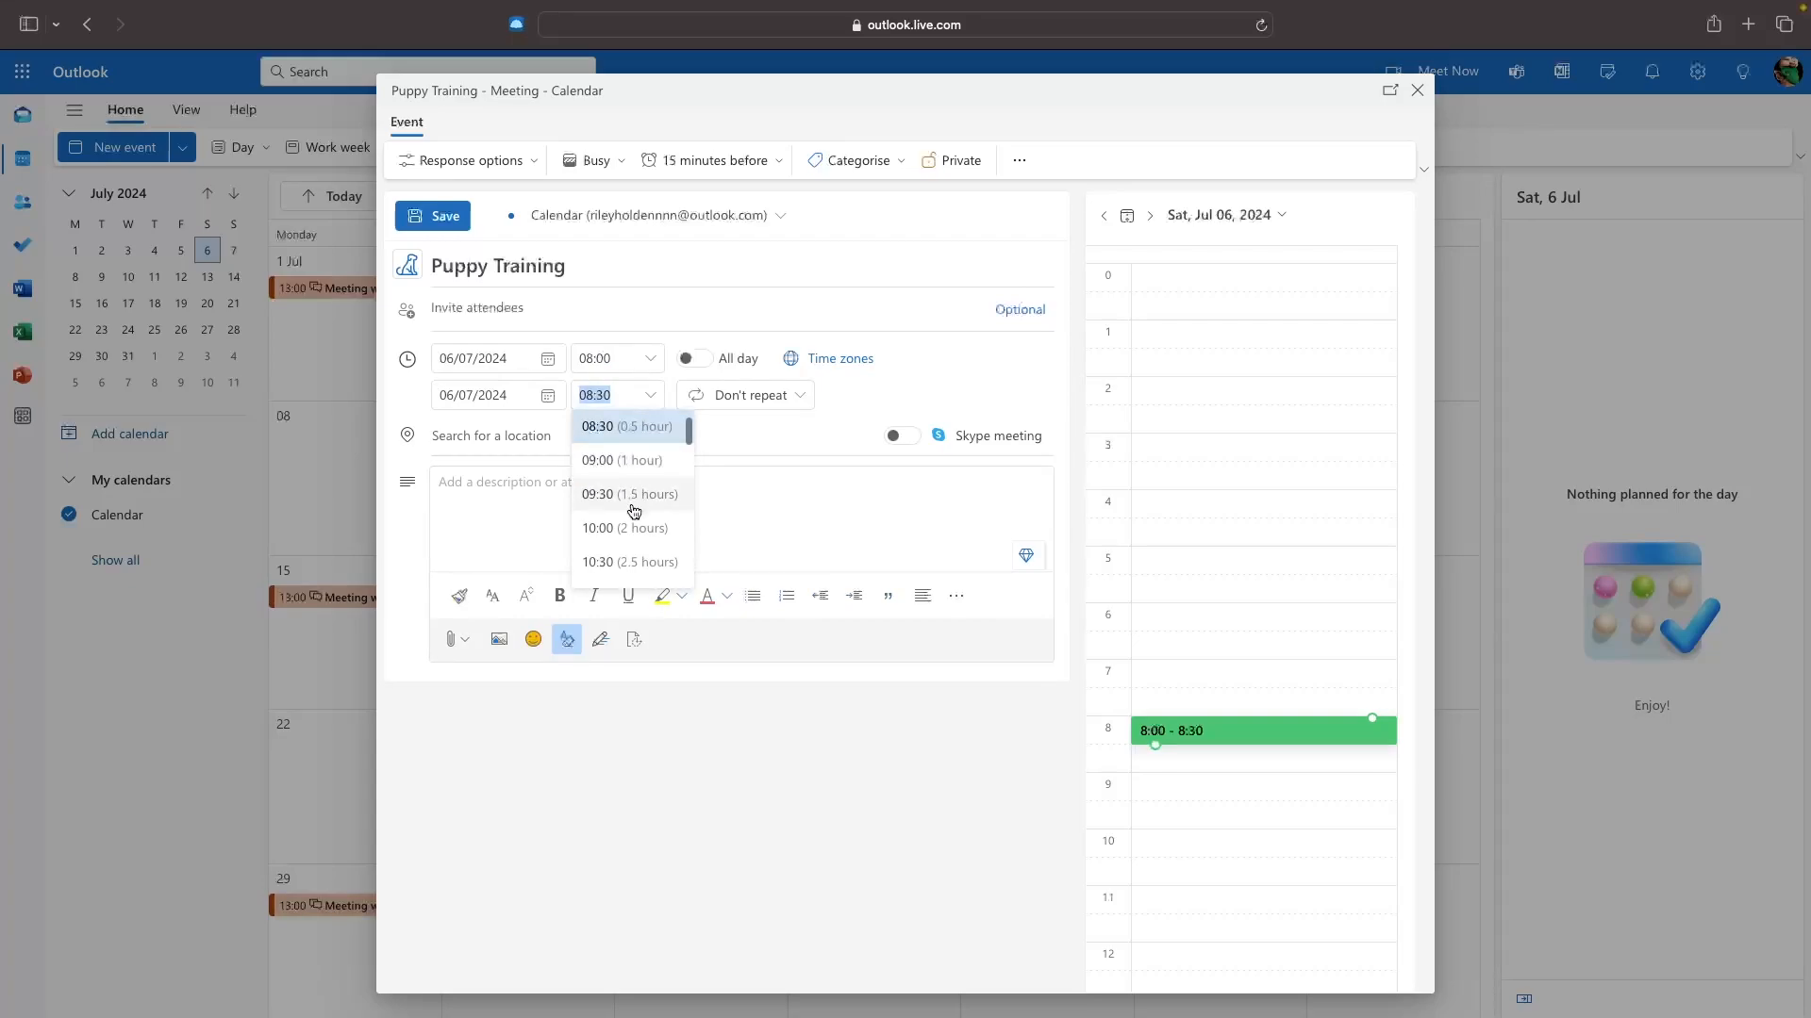
left_click(632, 462)
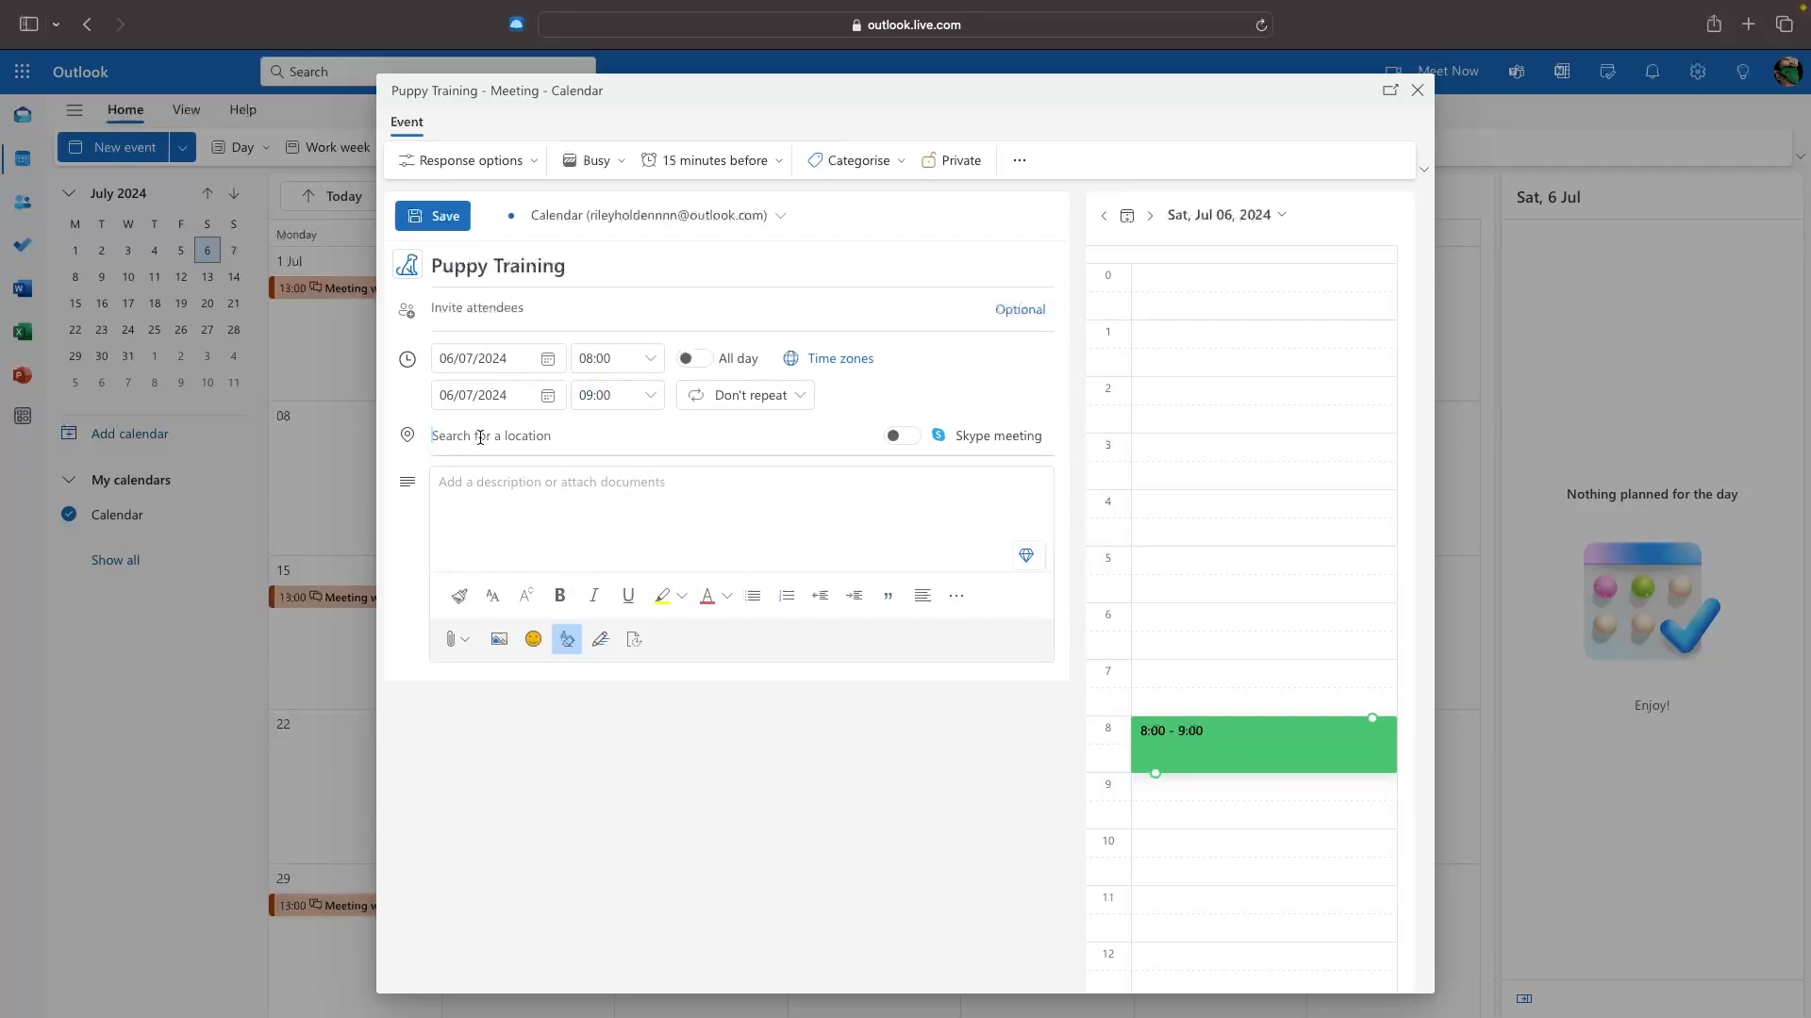
Set the location to Dogz@home, apply the green category, and save the event.
type("Dogz@home")
key("Return")
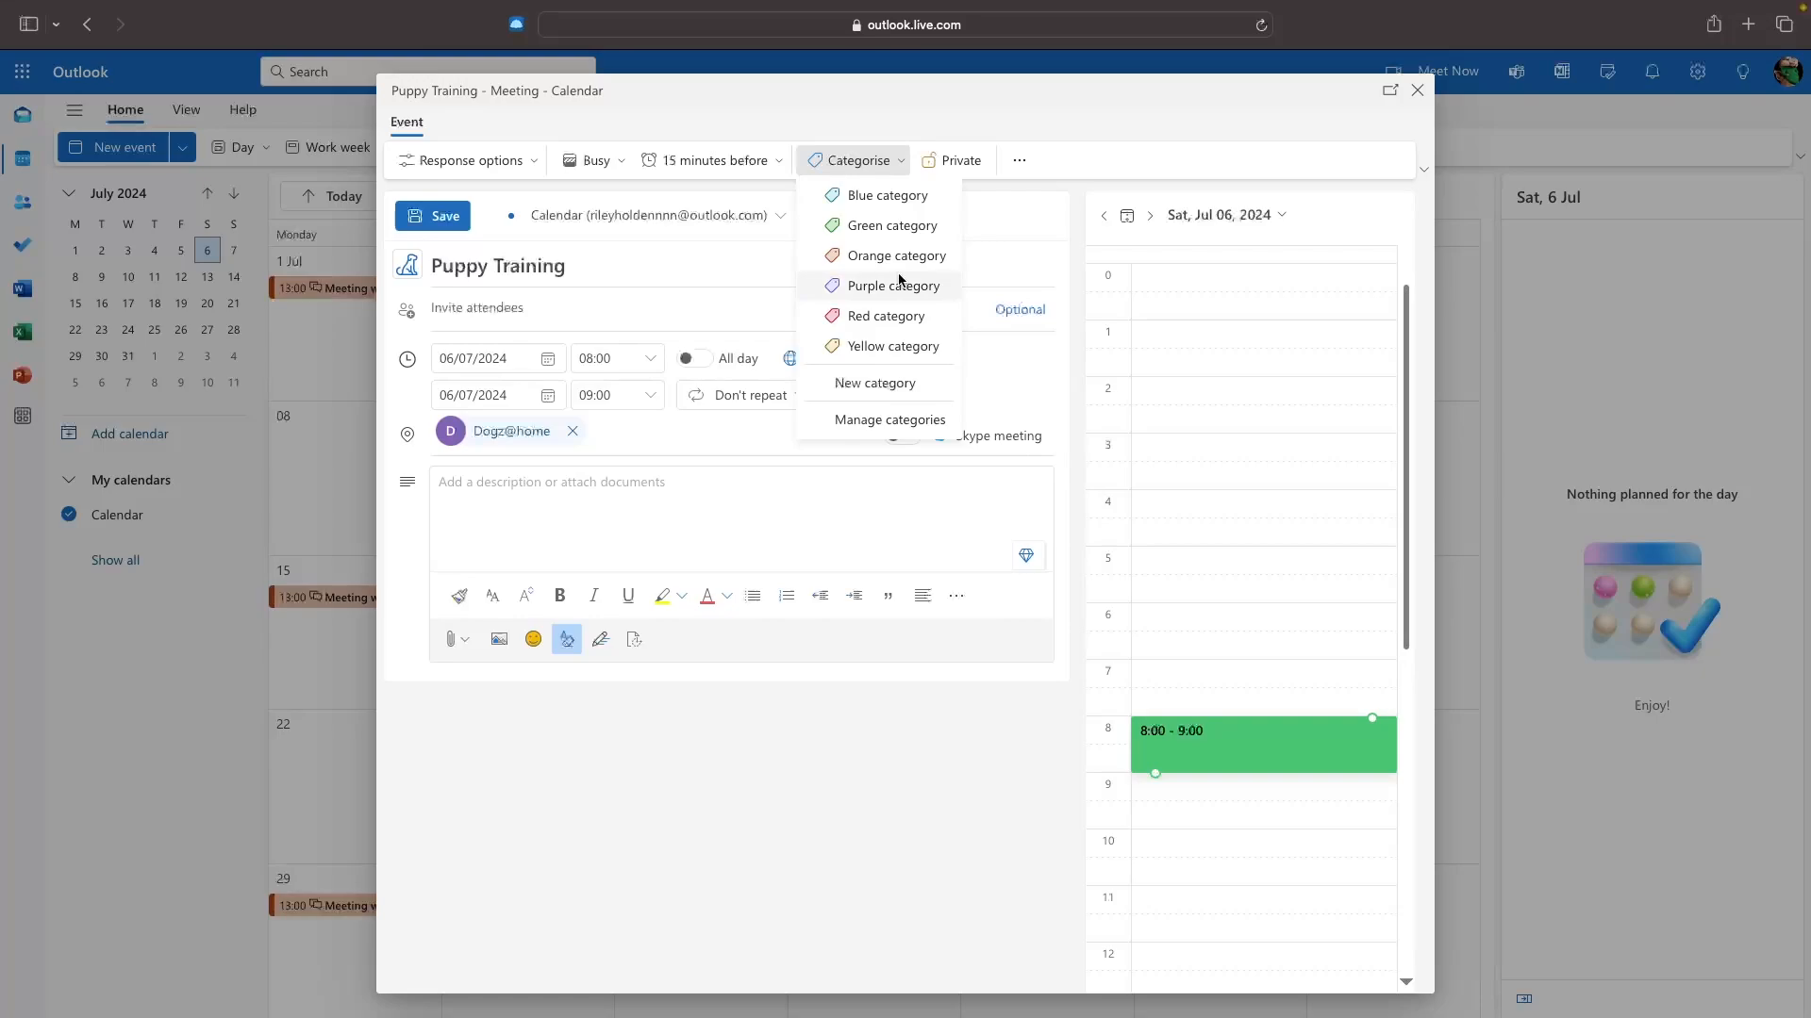
left_click(891, 228)
left_click(439, 216)
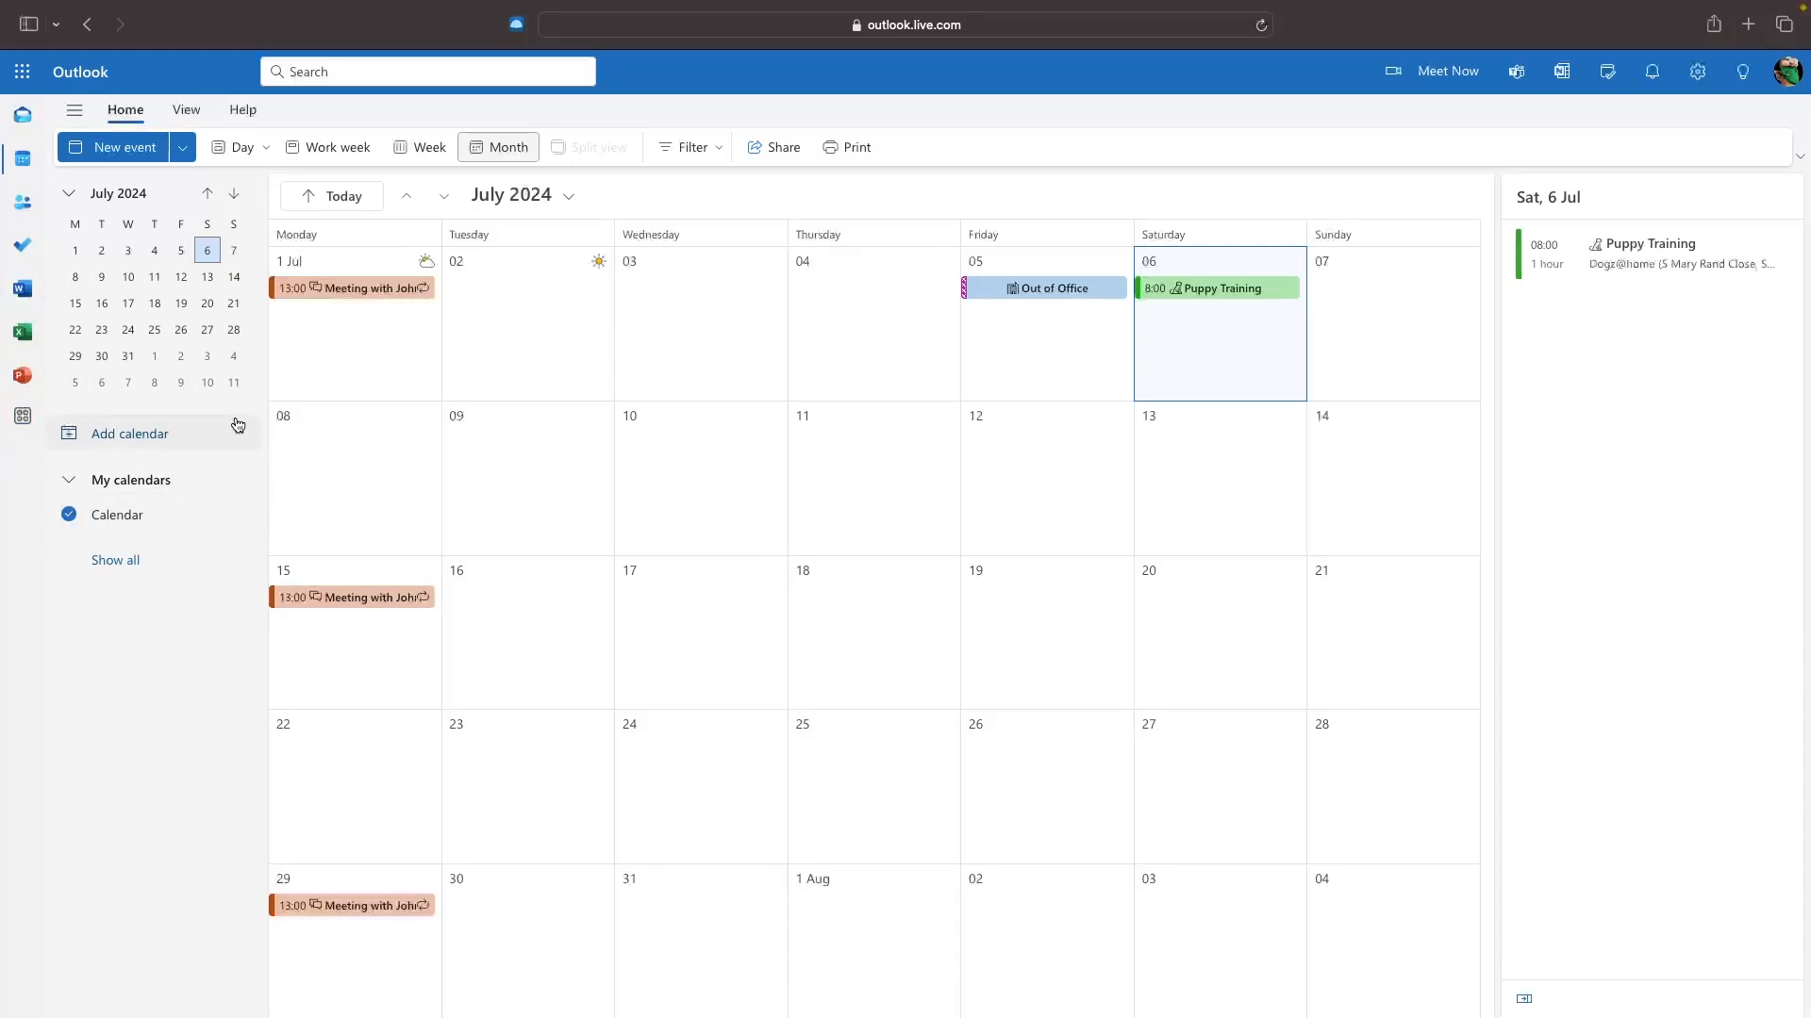
Create a blank orange calendar named Work Calendar with a briefcase charm, then close the window.
left_click(101, 443)
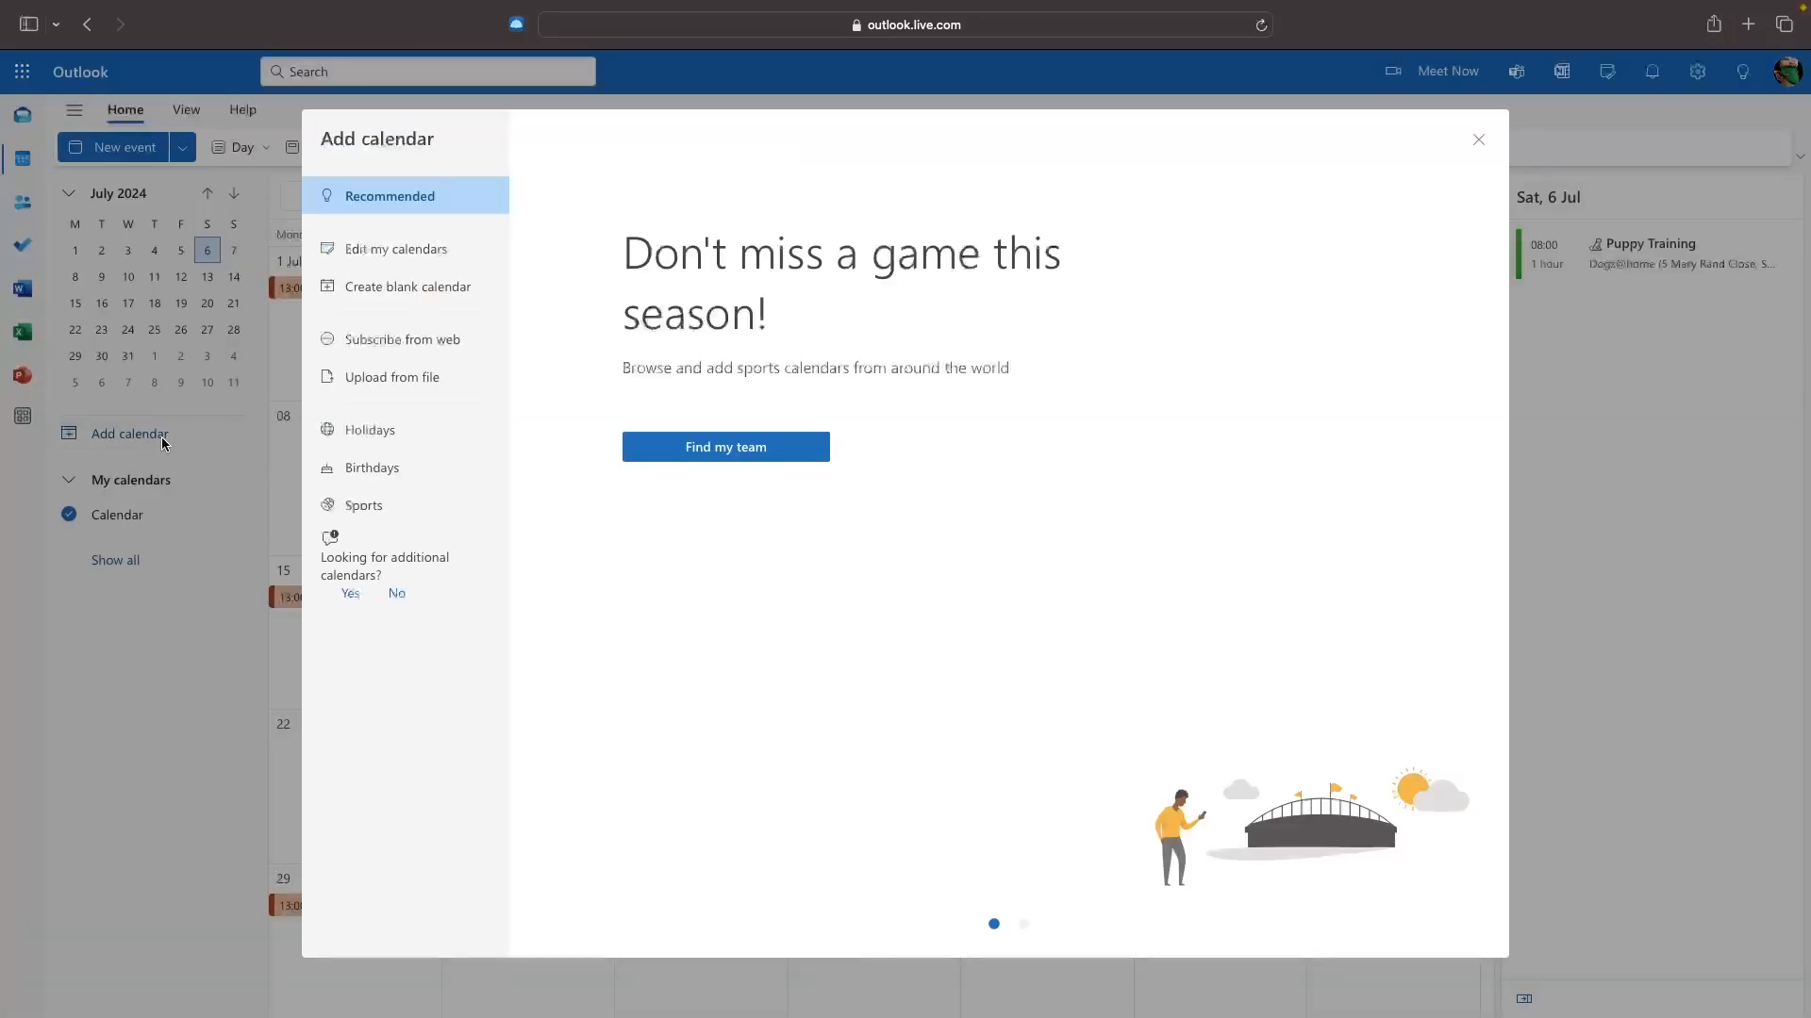
left_click(412, 290)
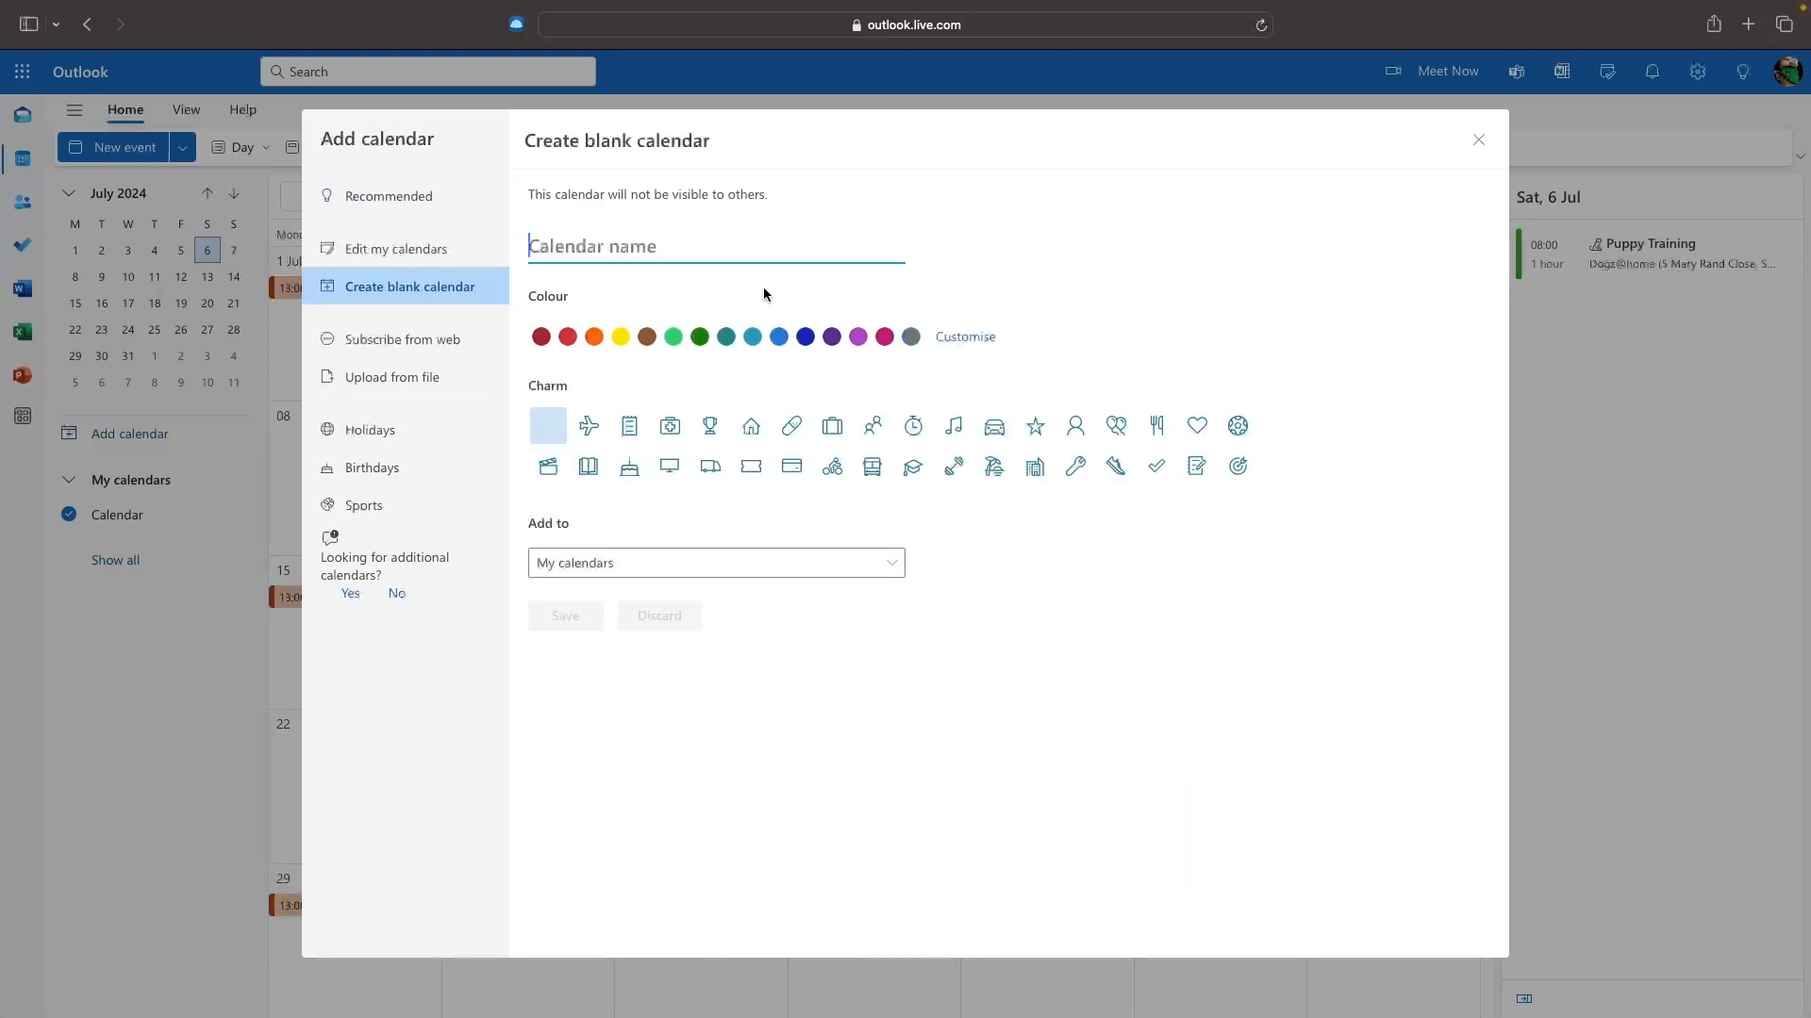
type("Work ")
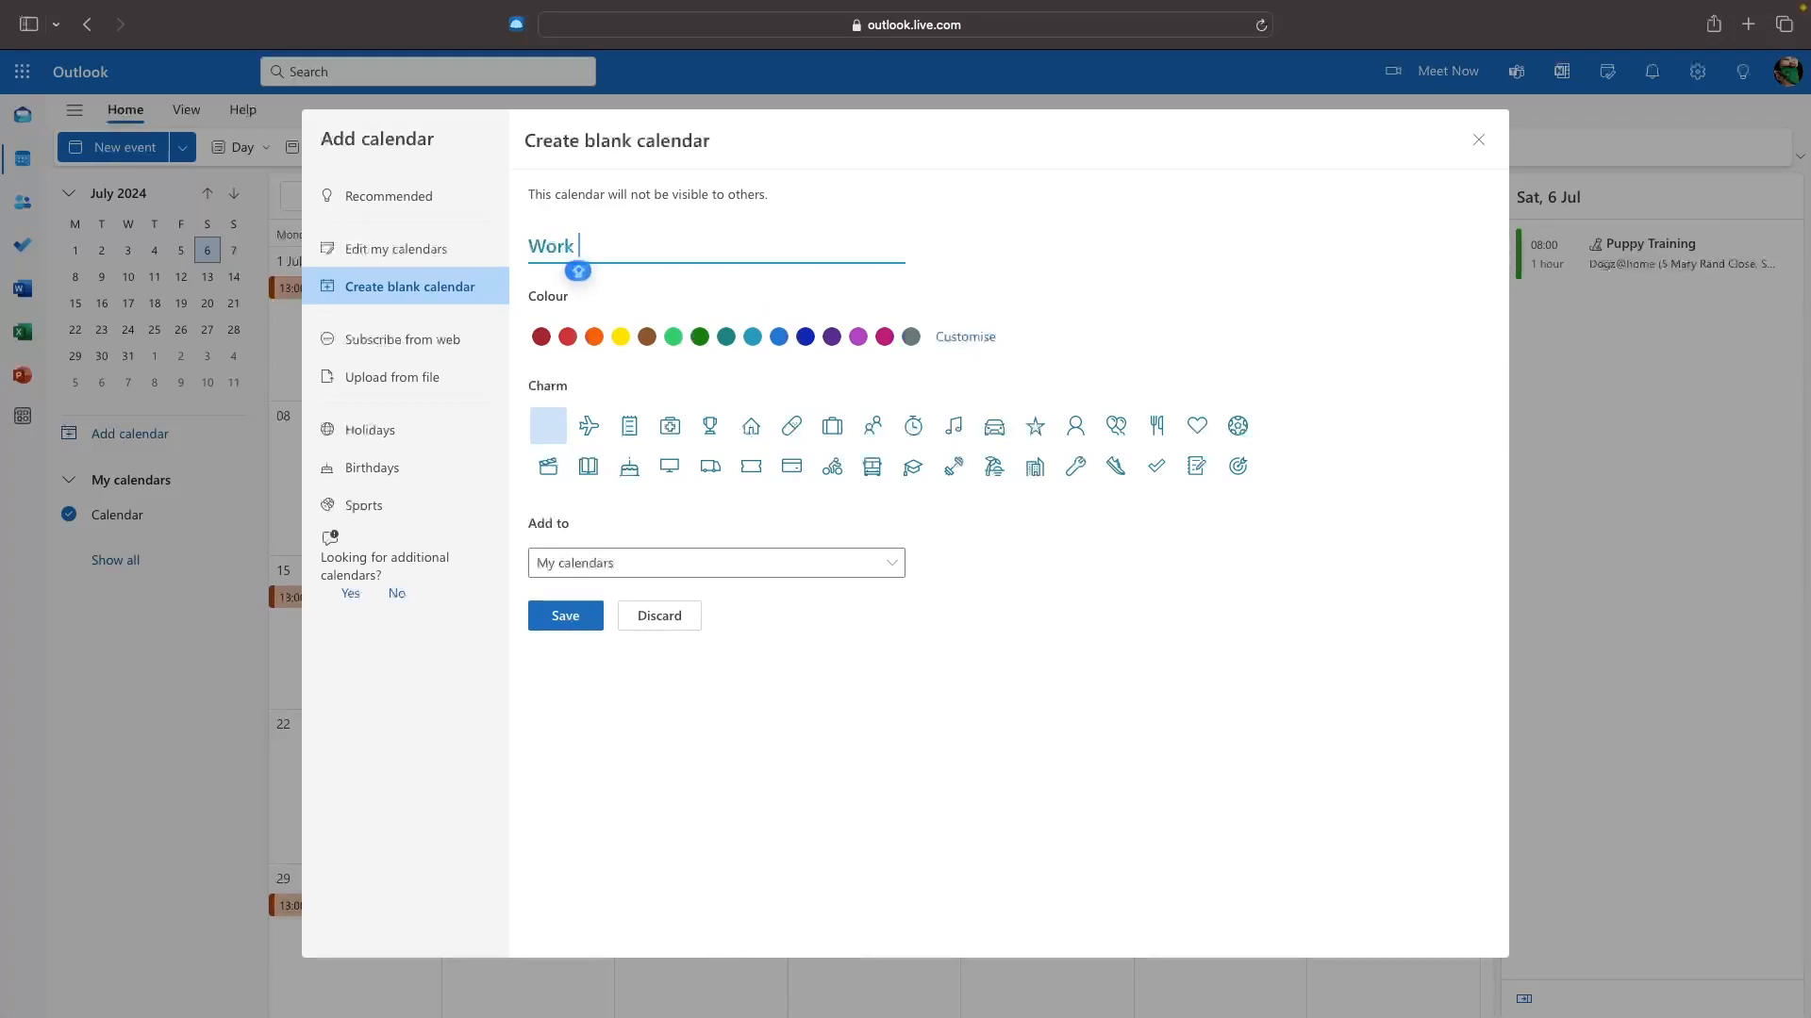
type("Caledn")
type("dar")
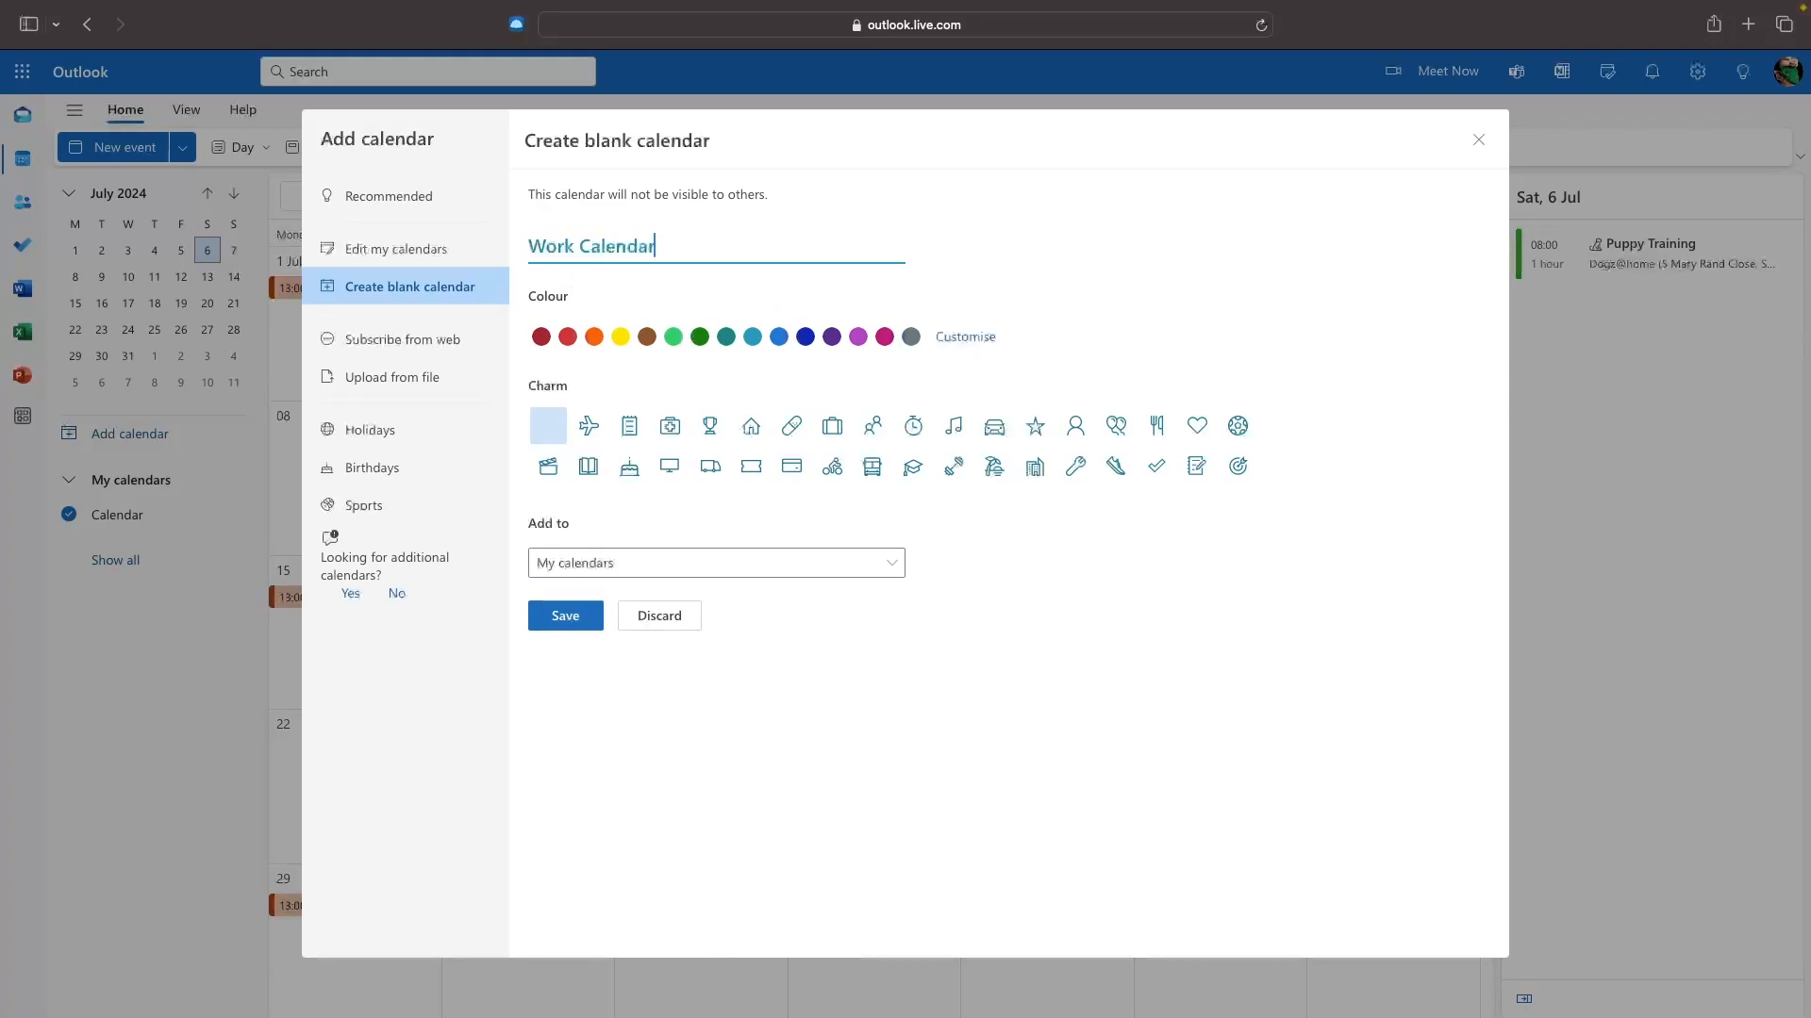
left_click(594, 337)
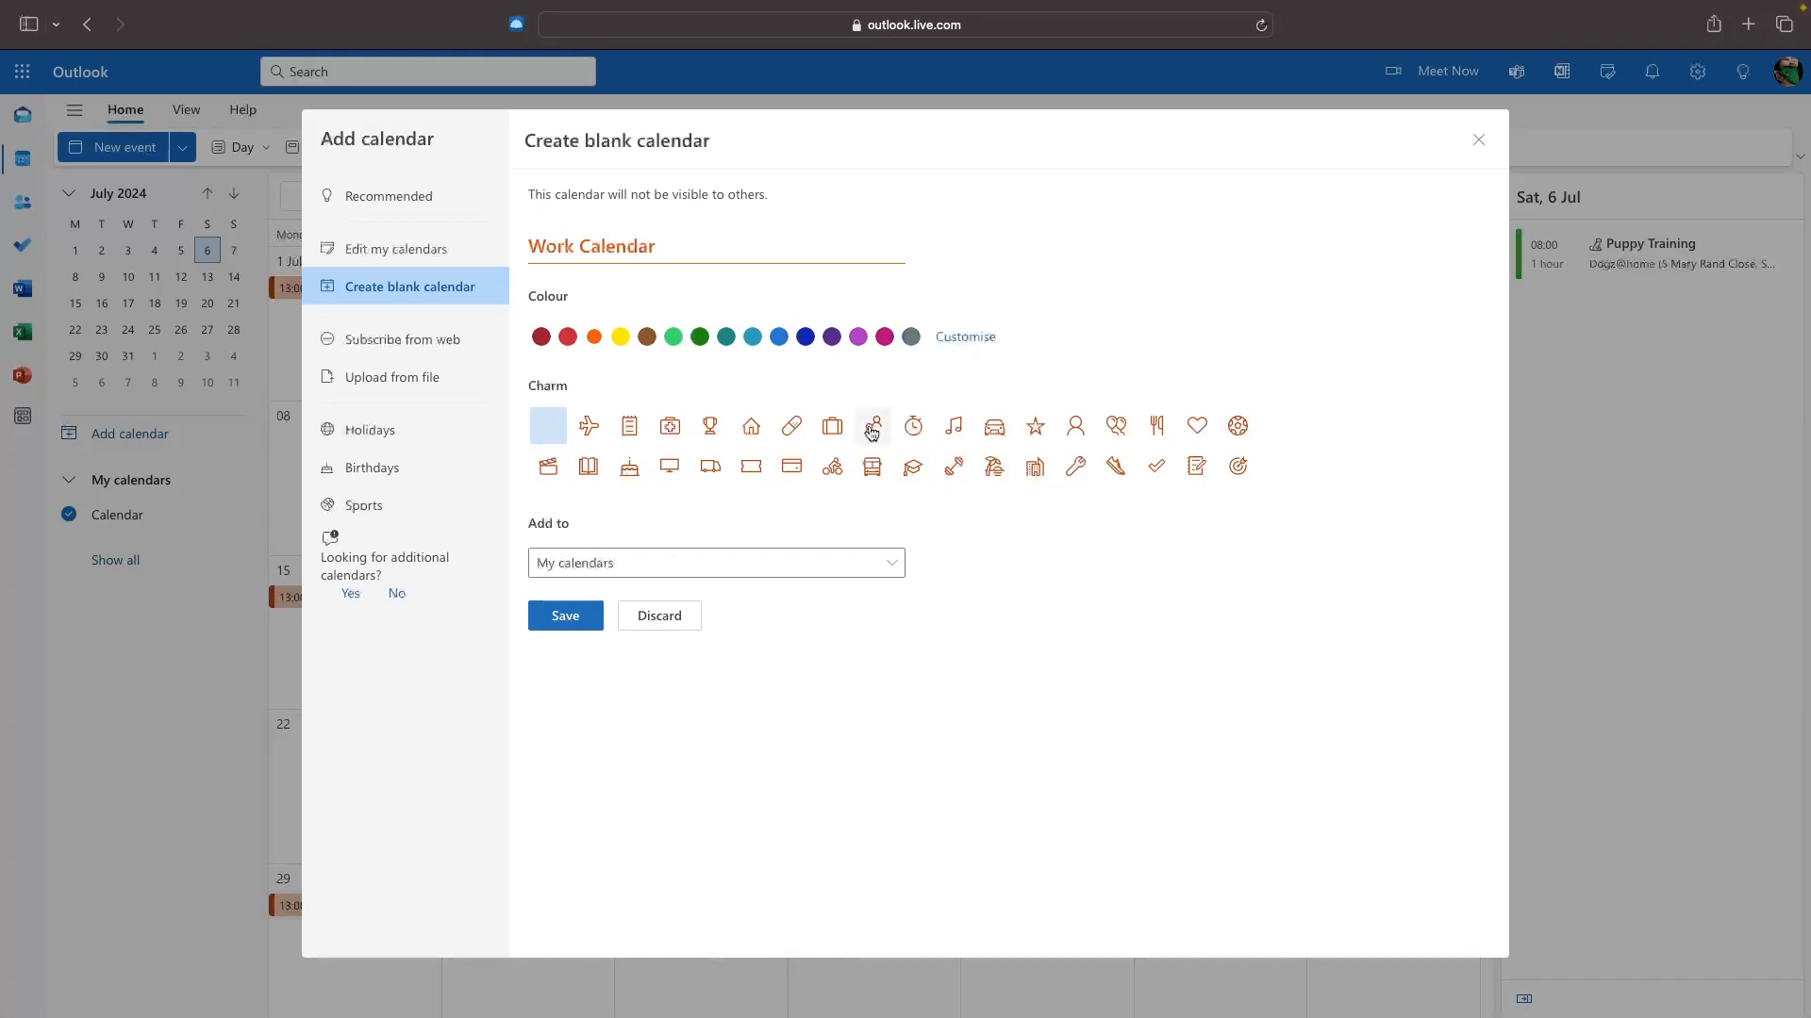
left_click(832, 426)
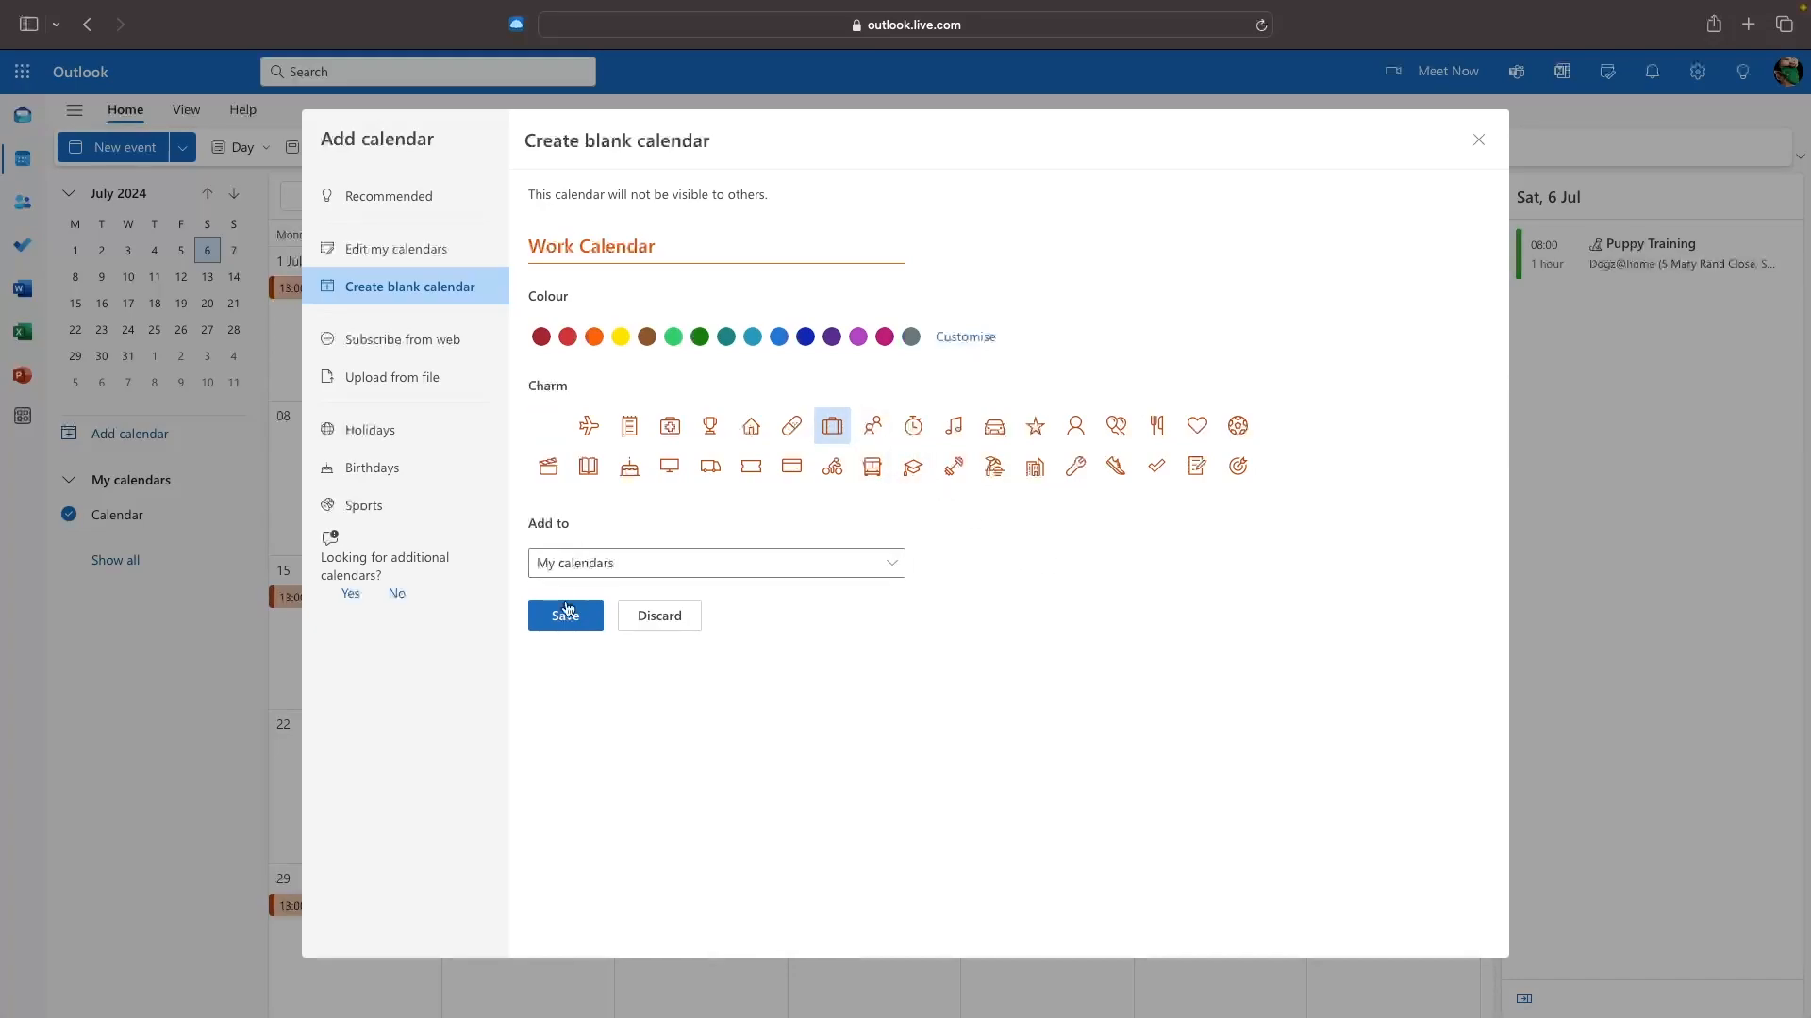
left_click(568, 610)
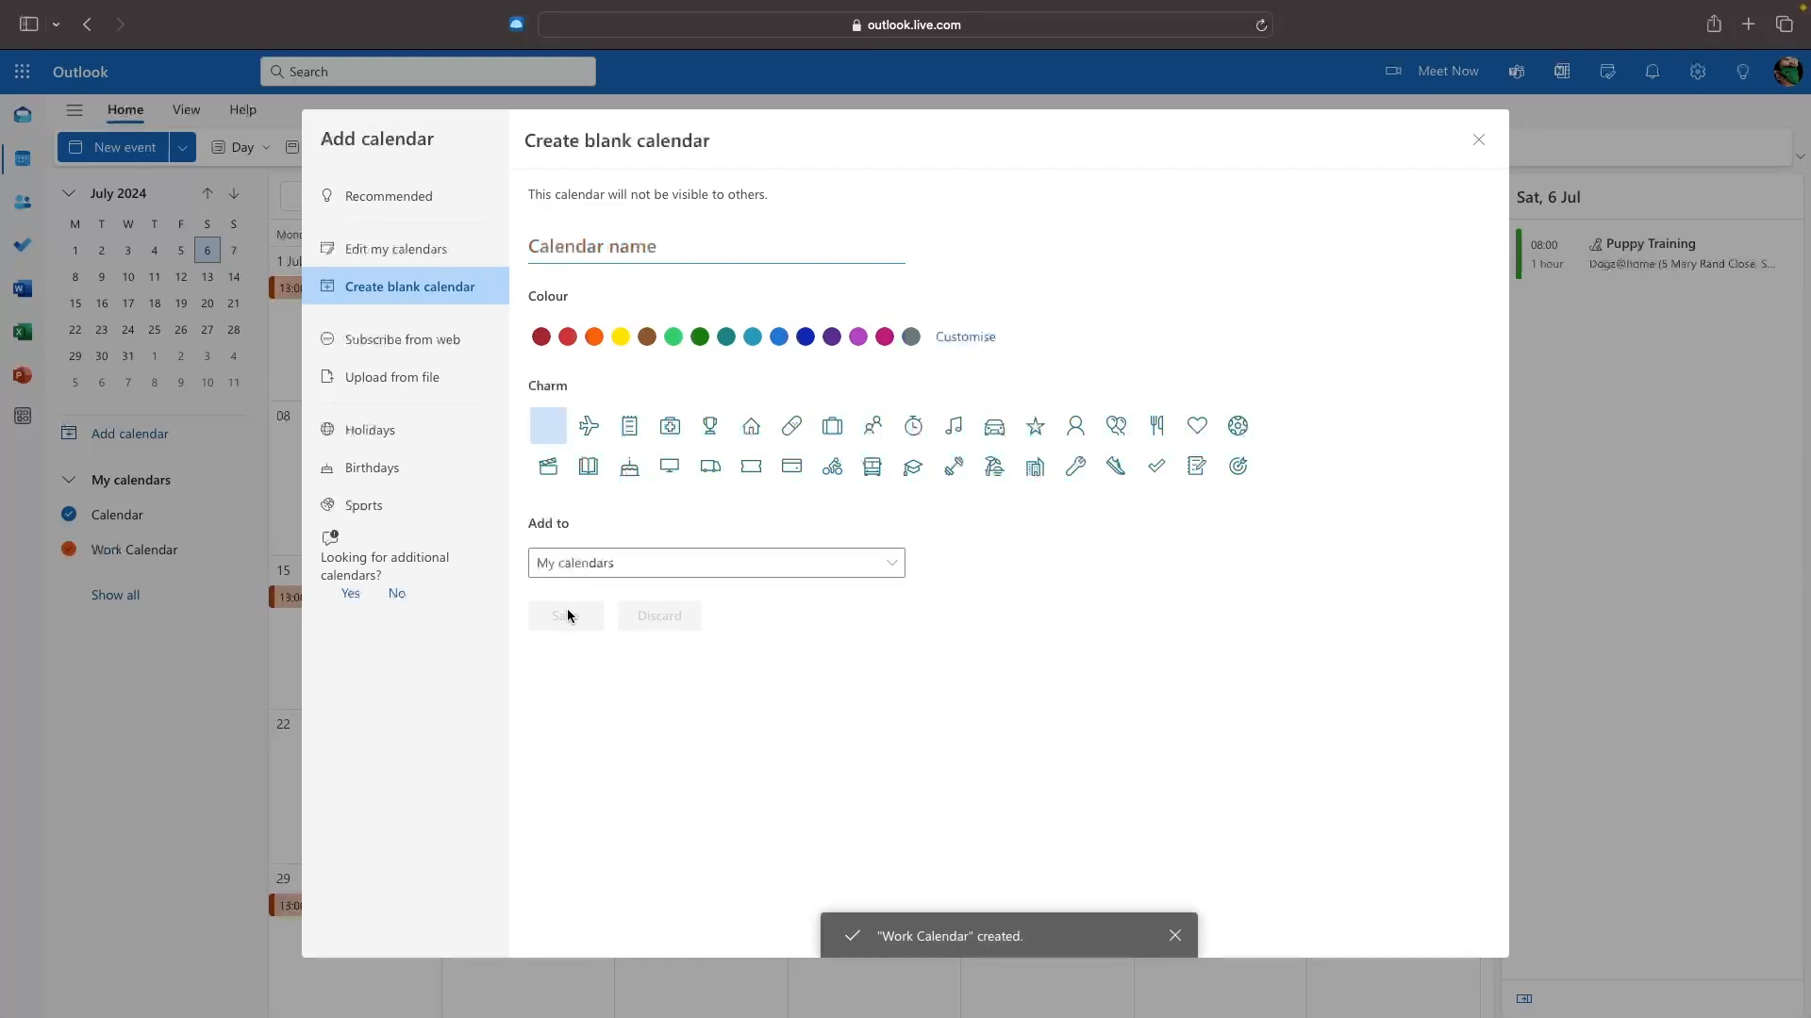
left_click(1478, 140)
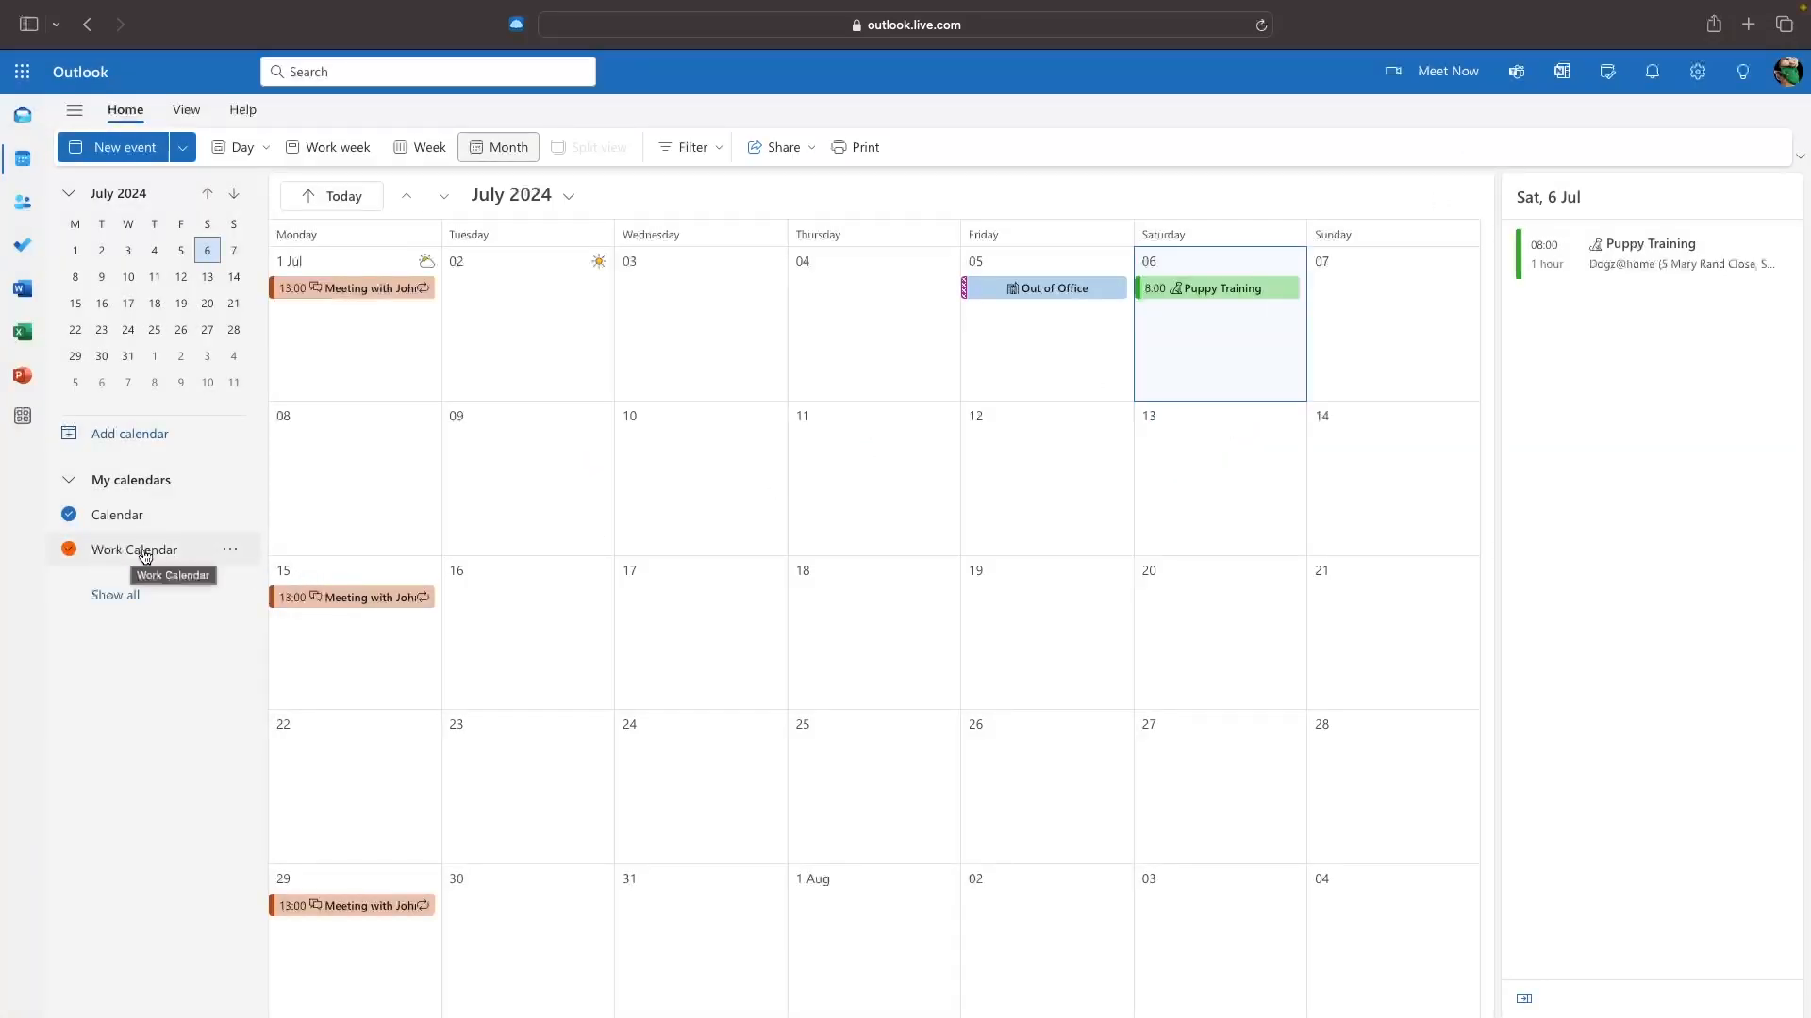
Create a blank green calendar named Leisure with a target charm, then close the window.
left_click(123, 434)
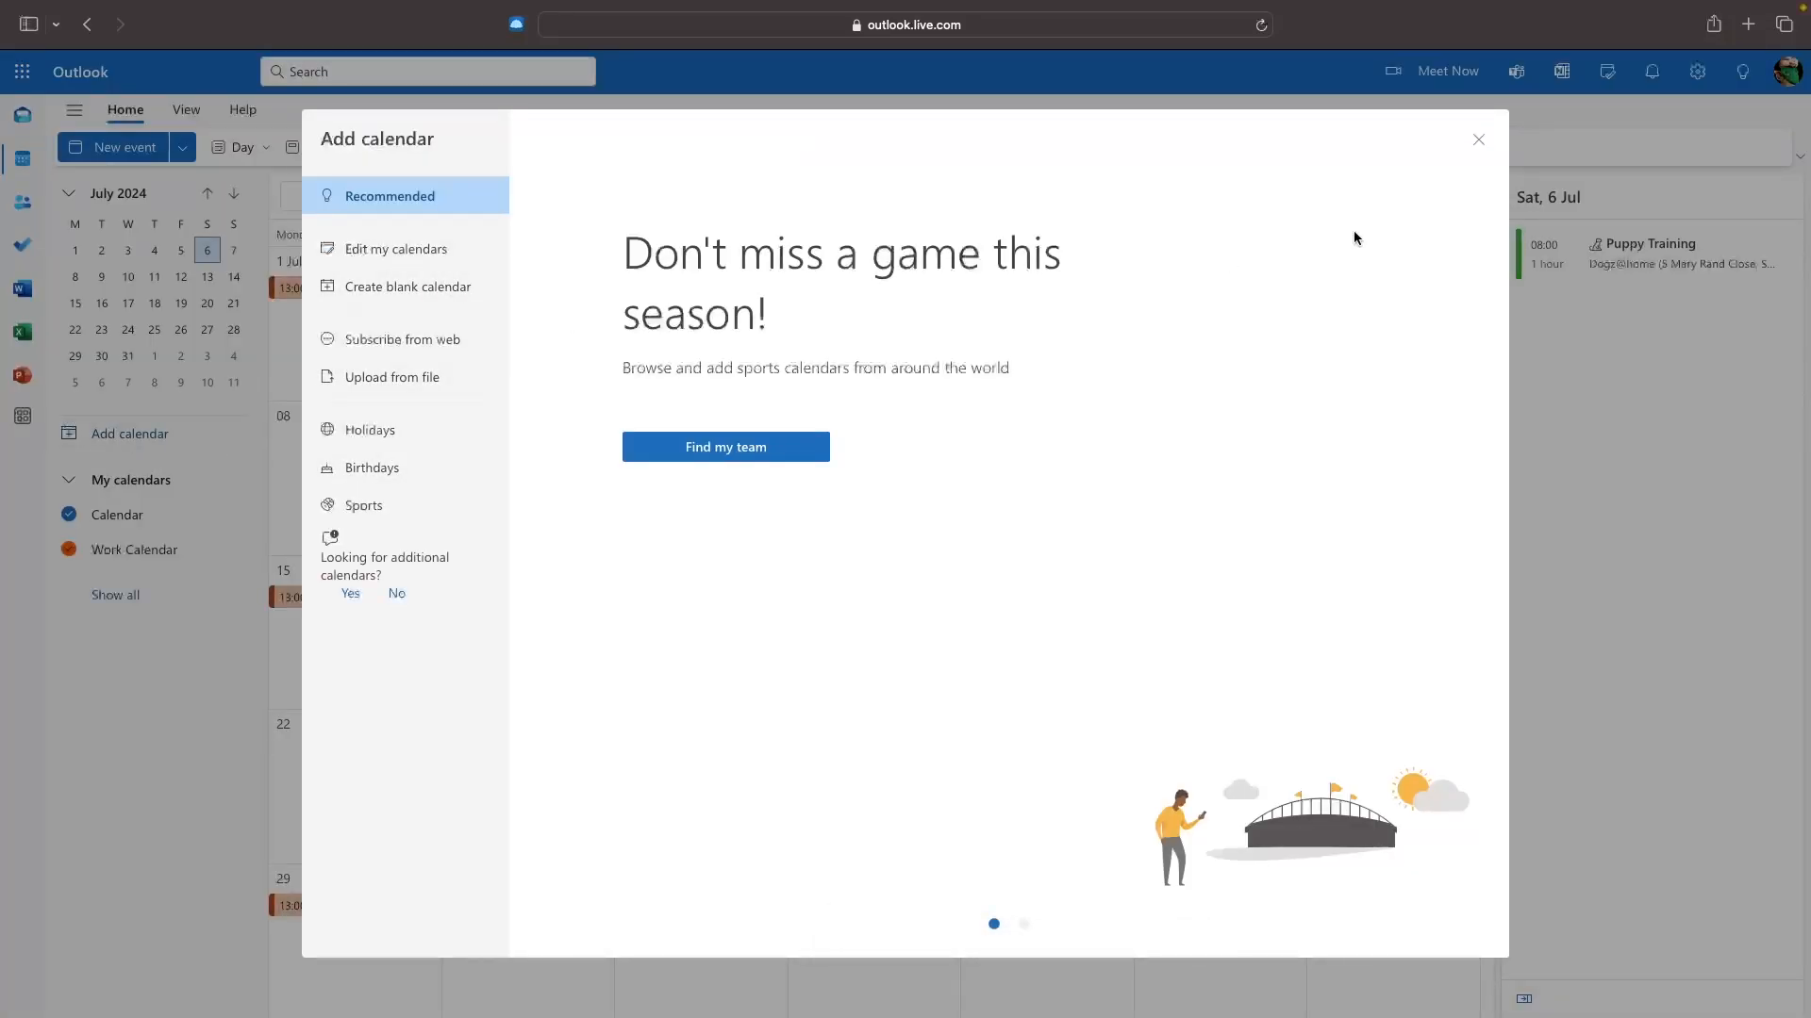
left_click(1478, 139)
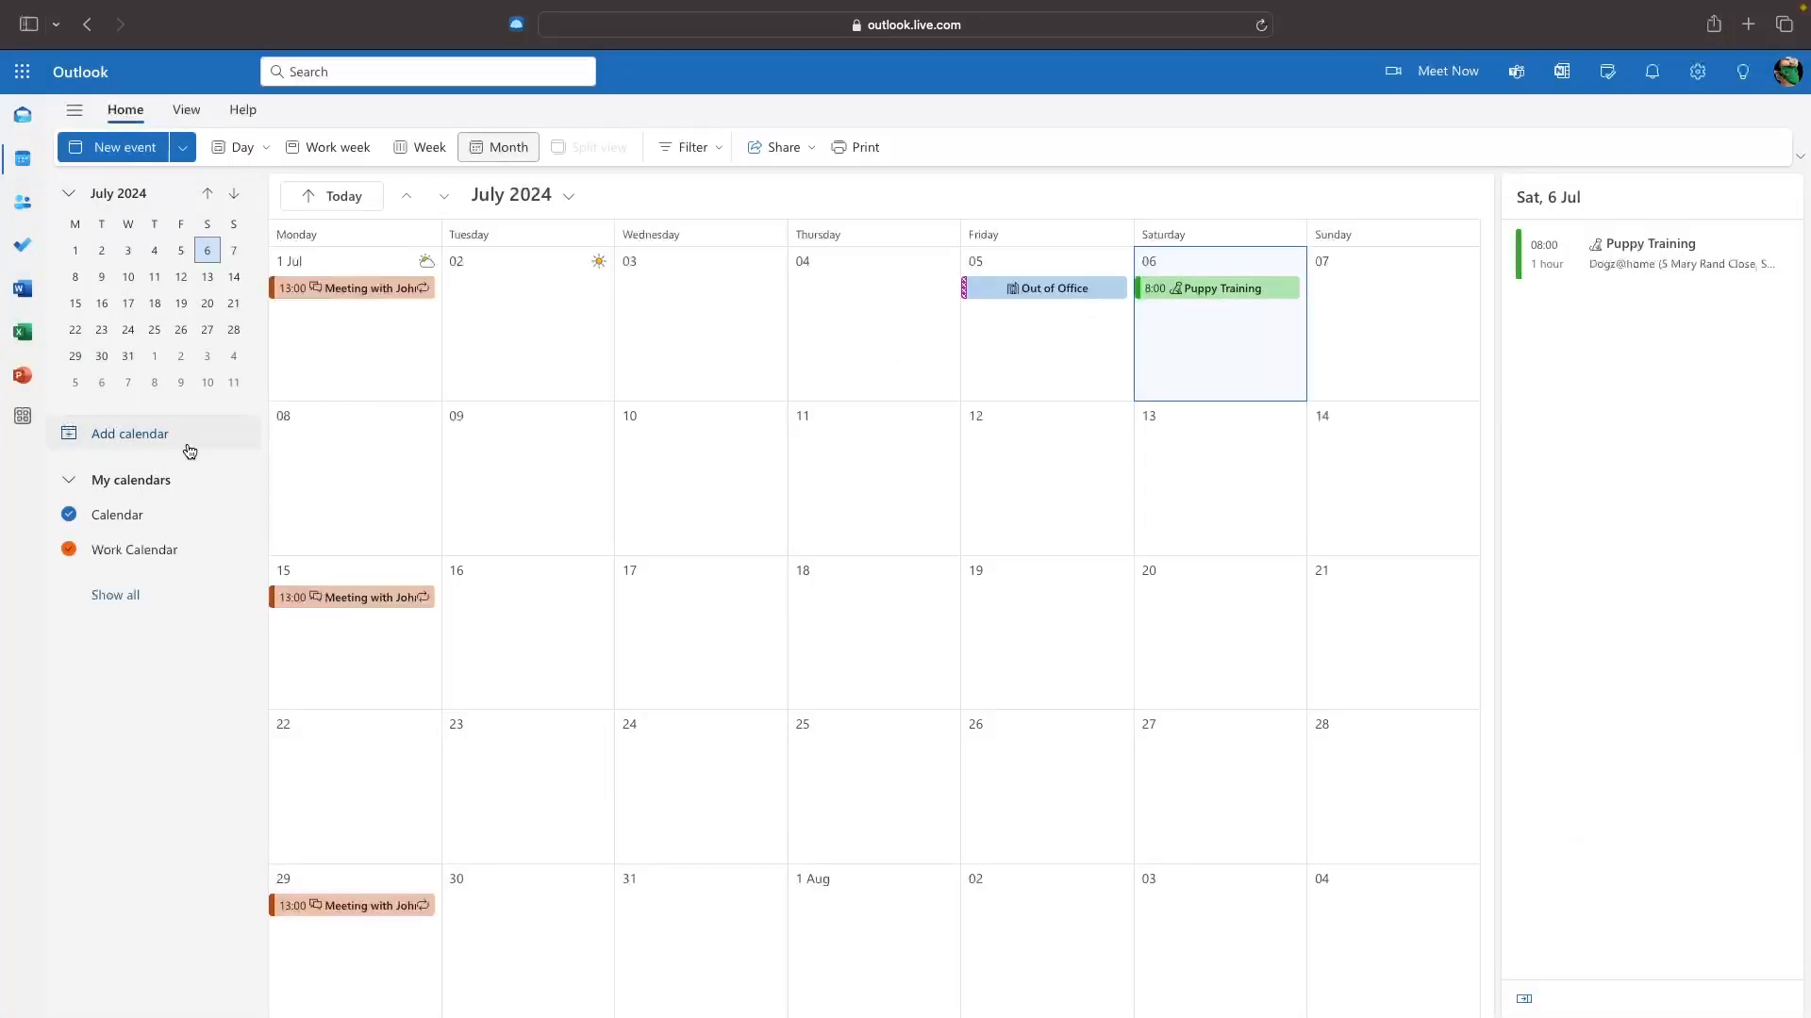
left_click(131, 434)
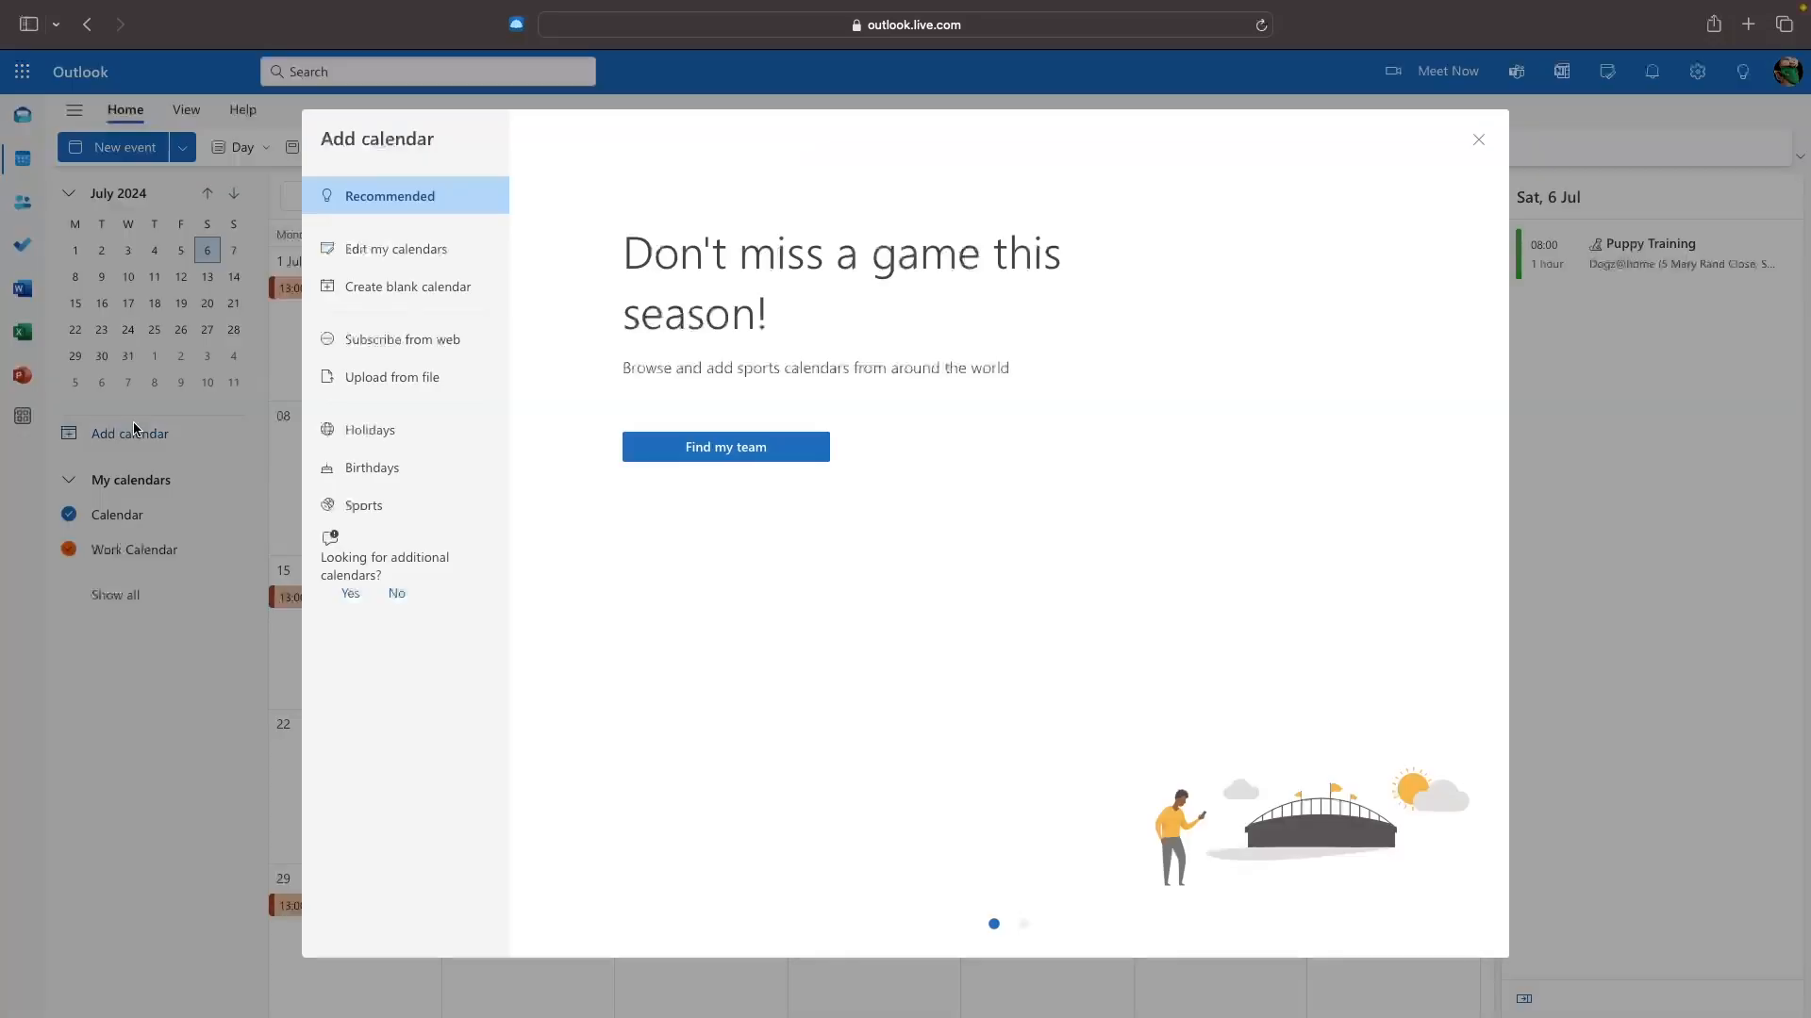
left_click(351, 288)
type("lei")
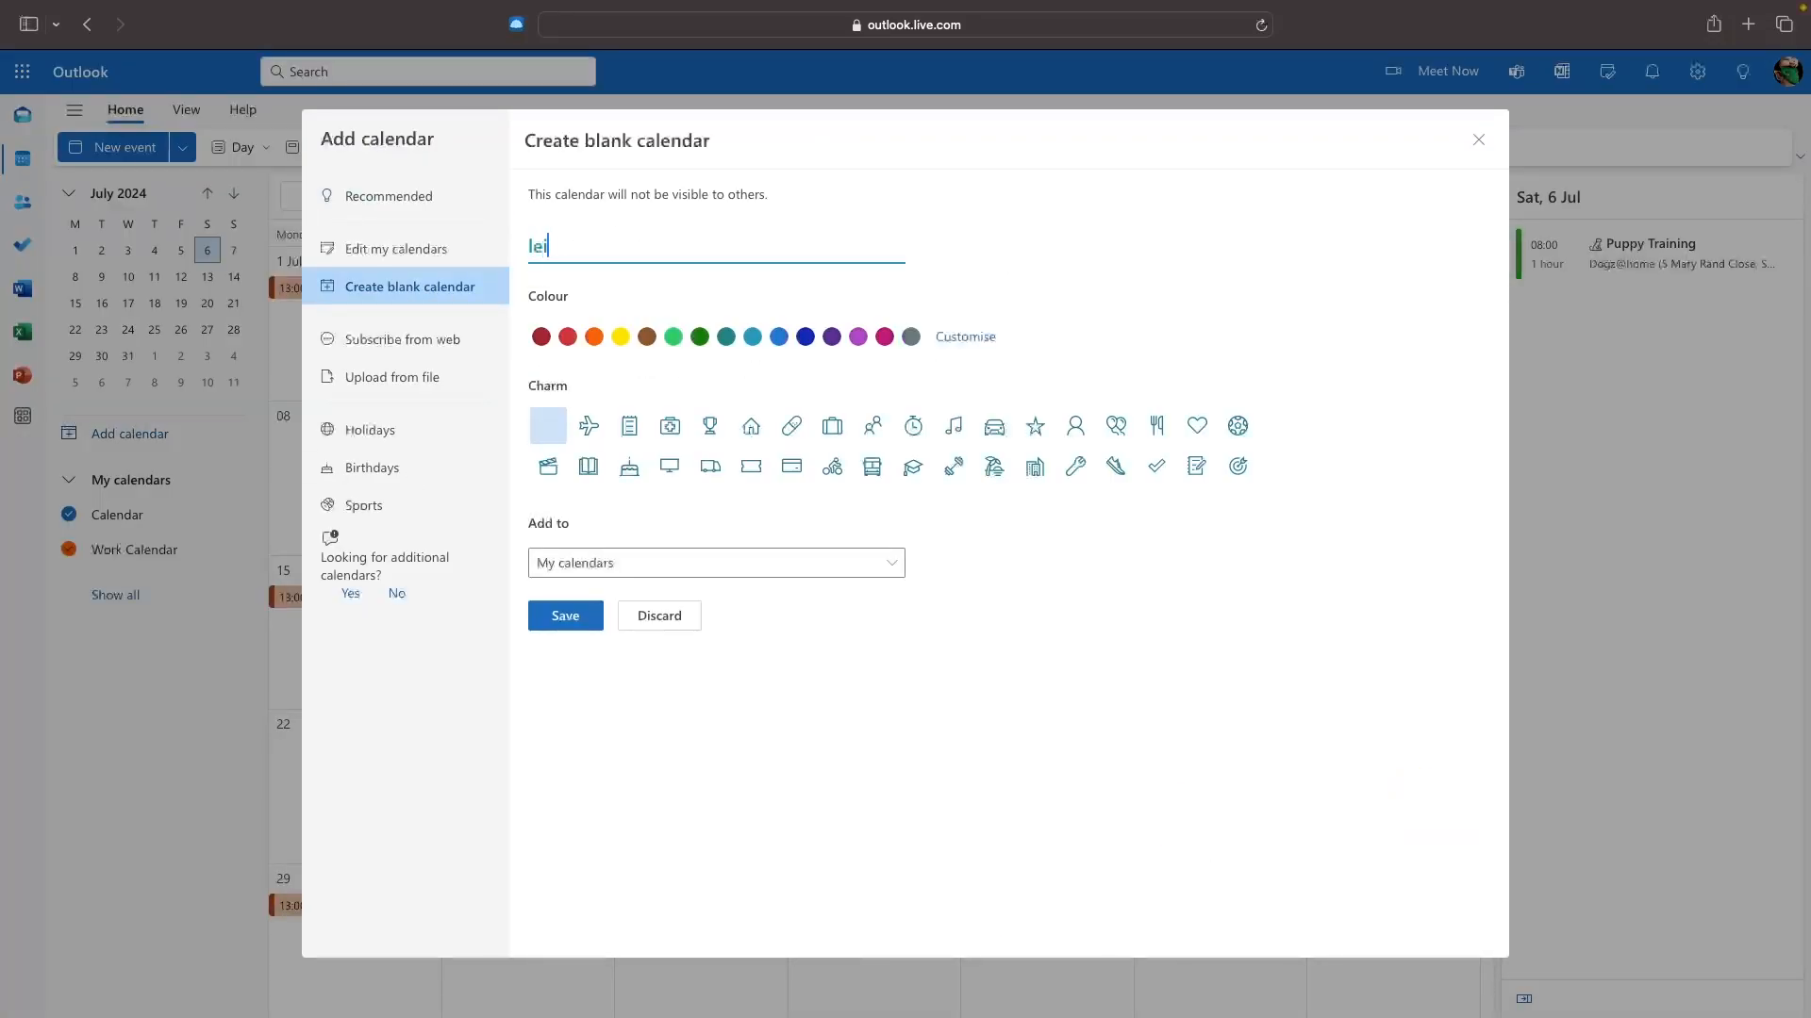
type("Leisure")
left_click(673, 338)
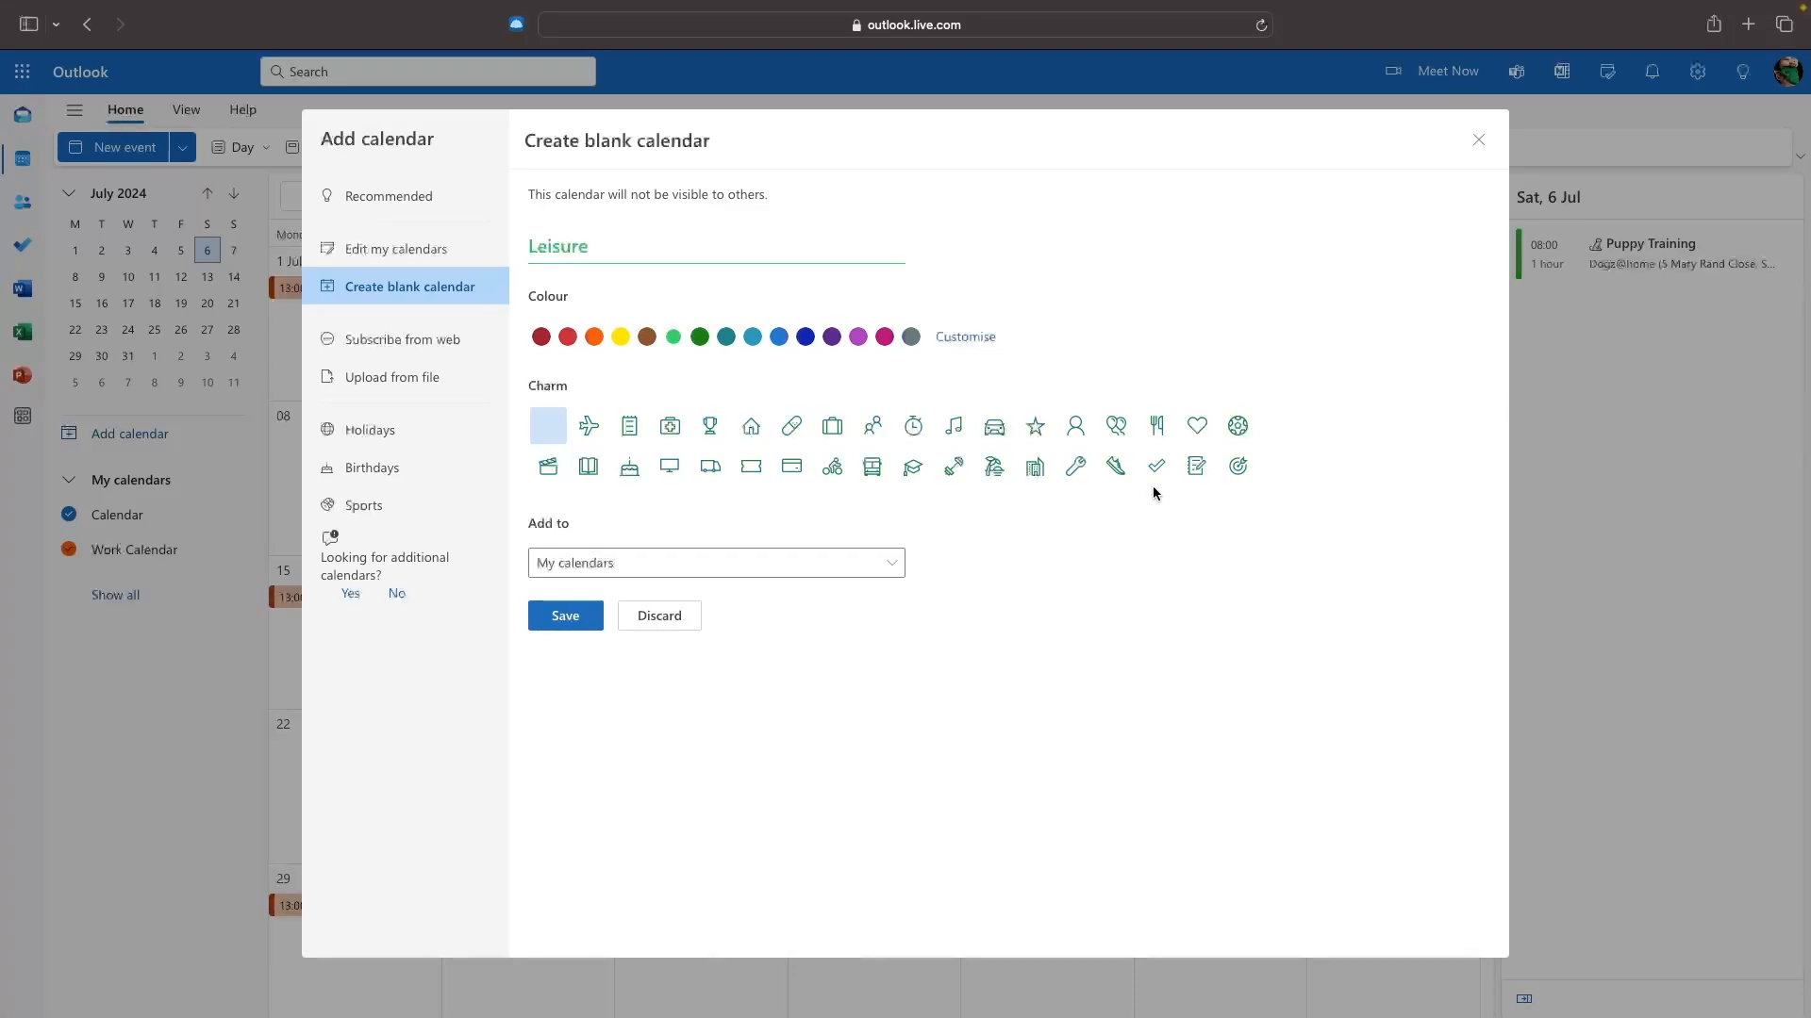
left_click(1241, 466)
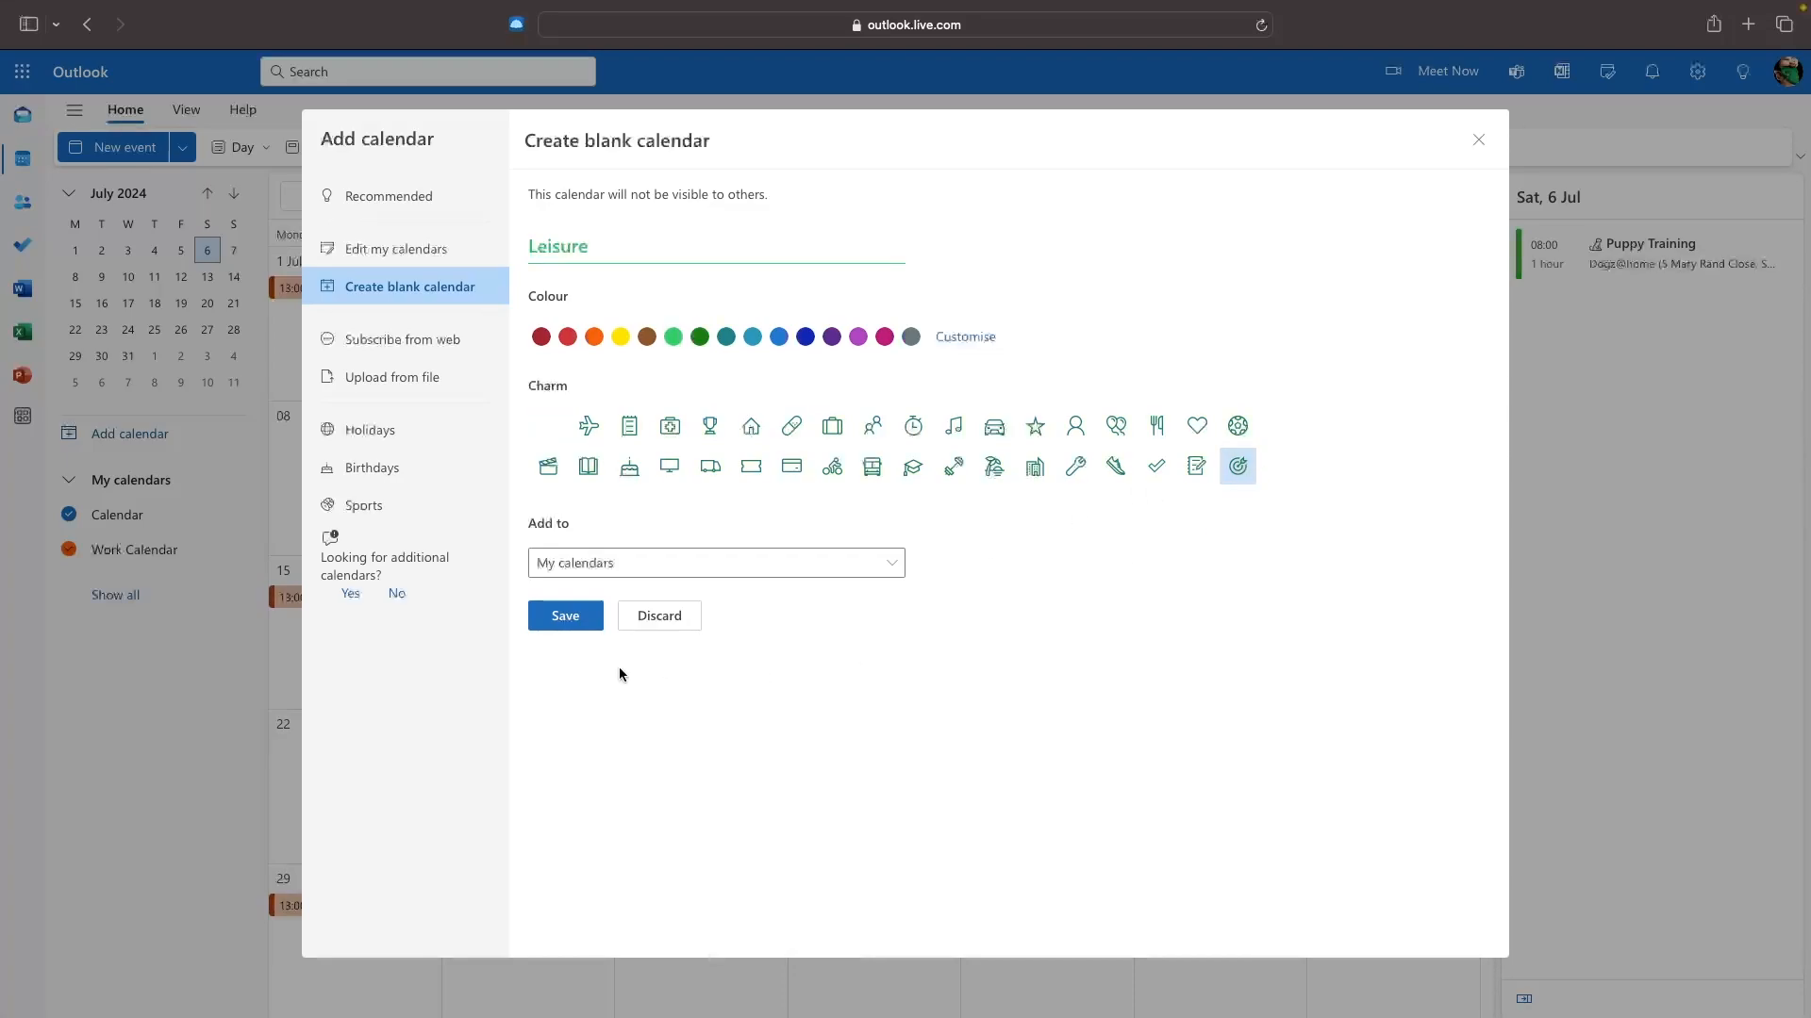
left_click(566, 618)
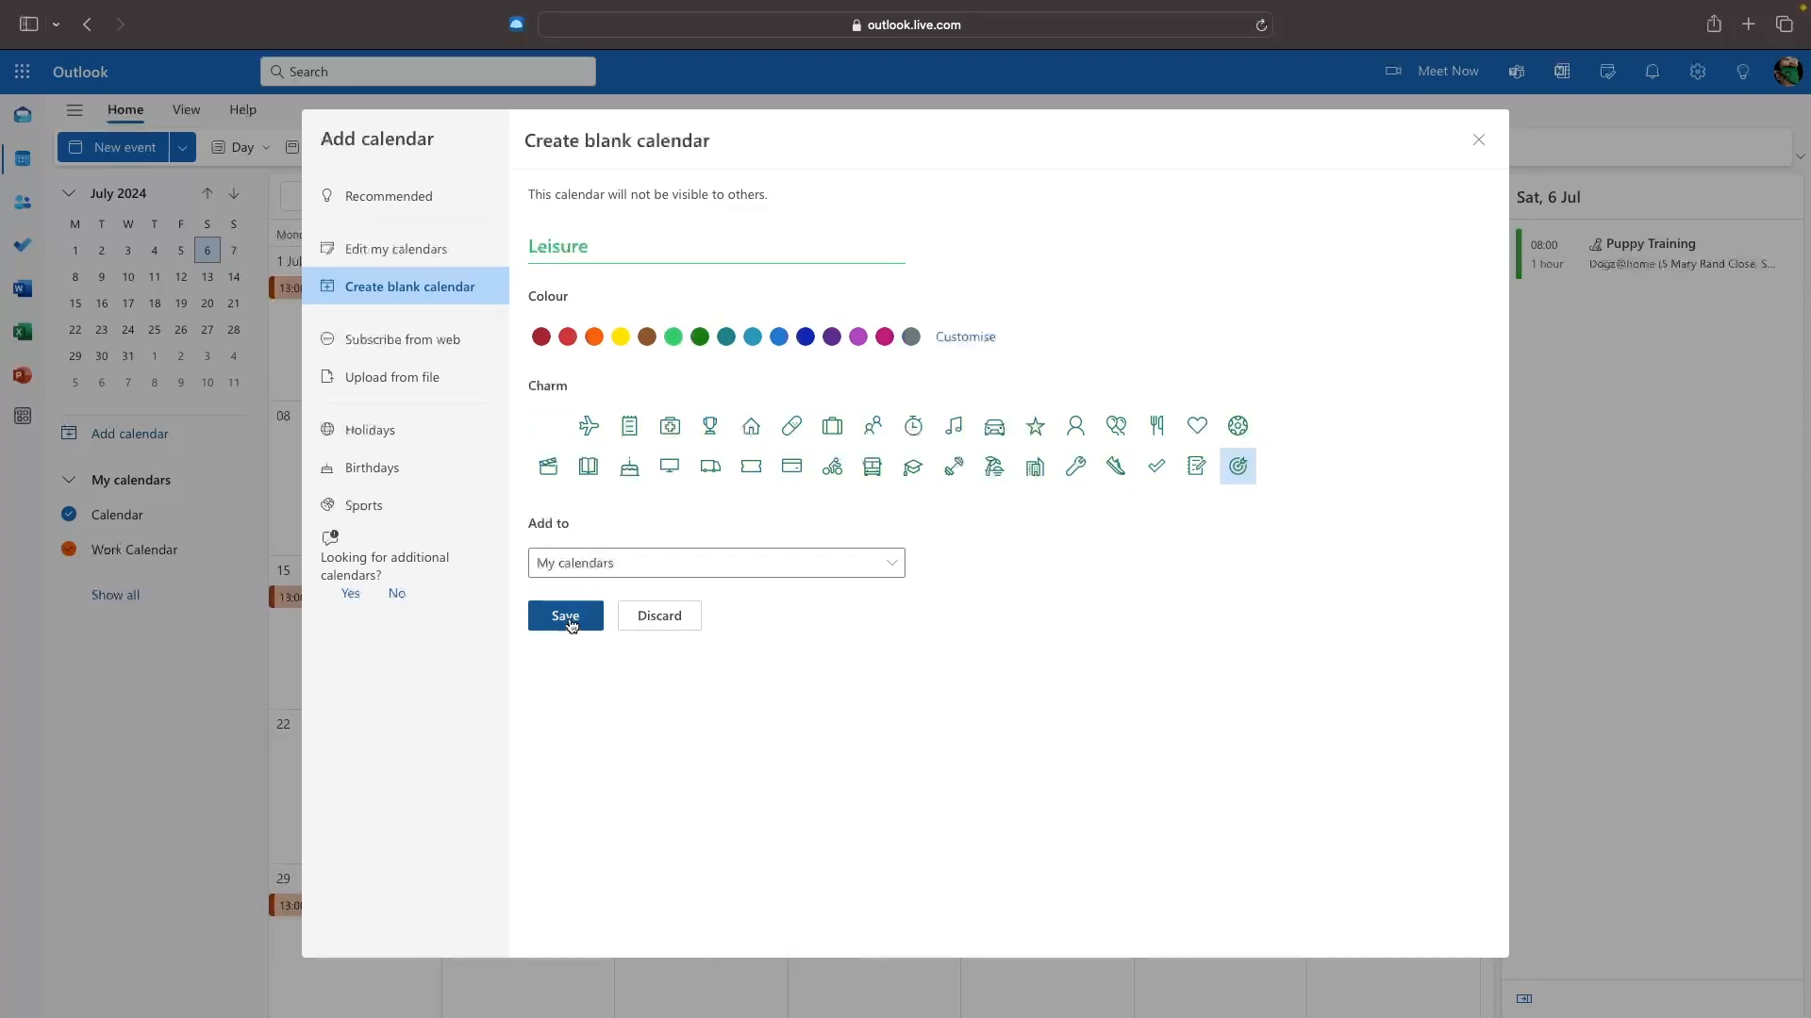
left_click(1479, 141)
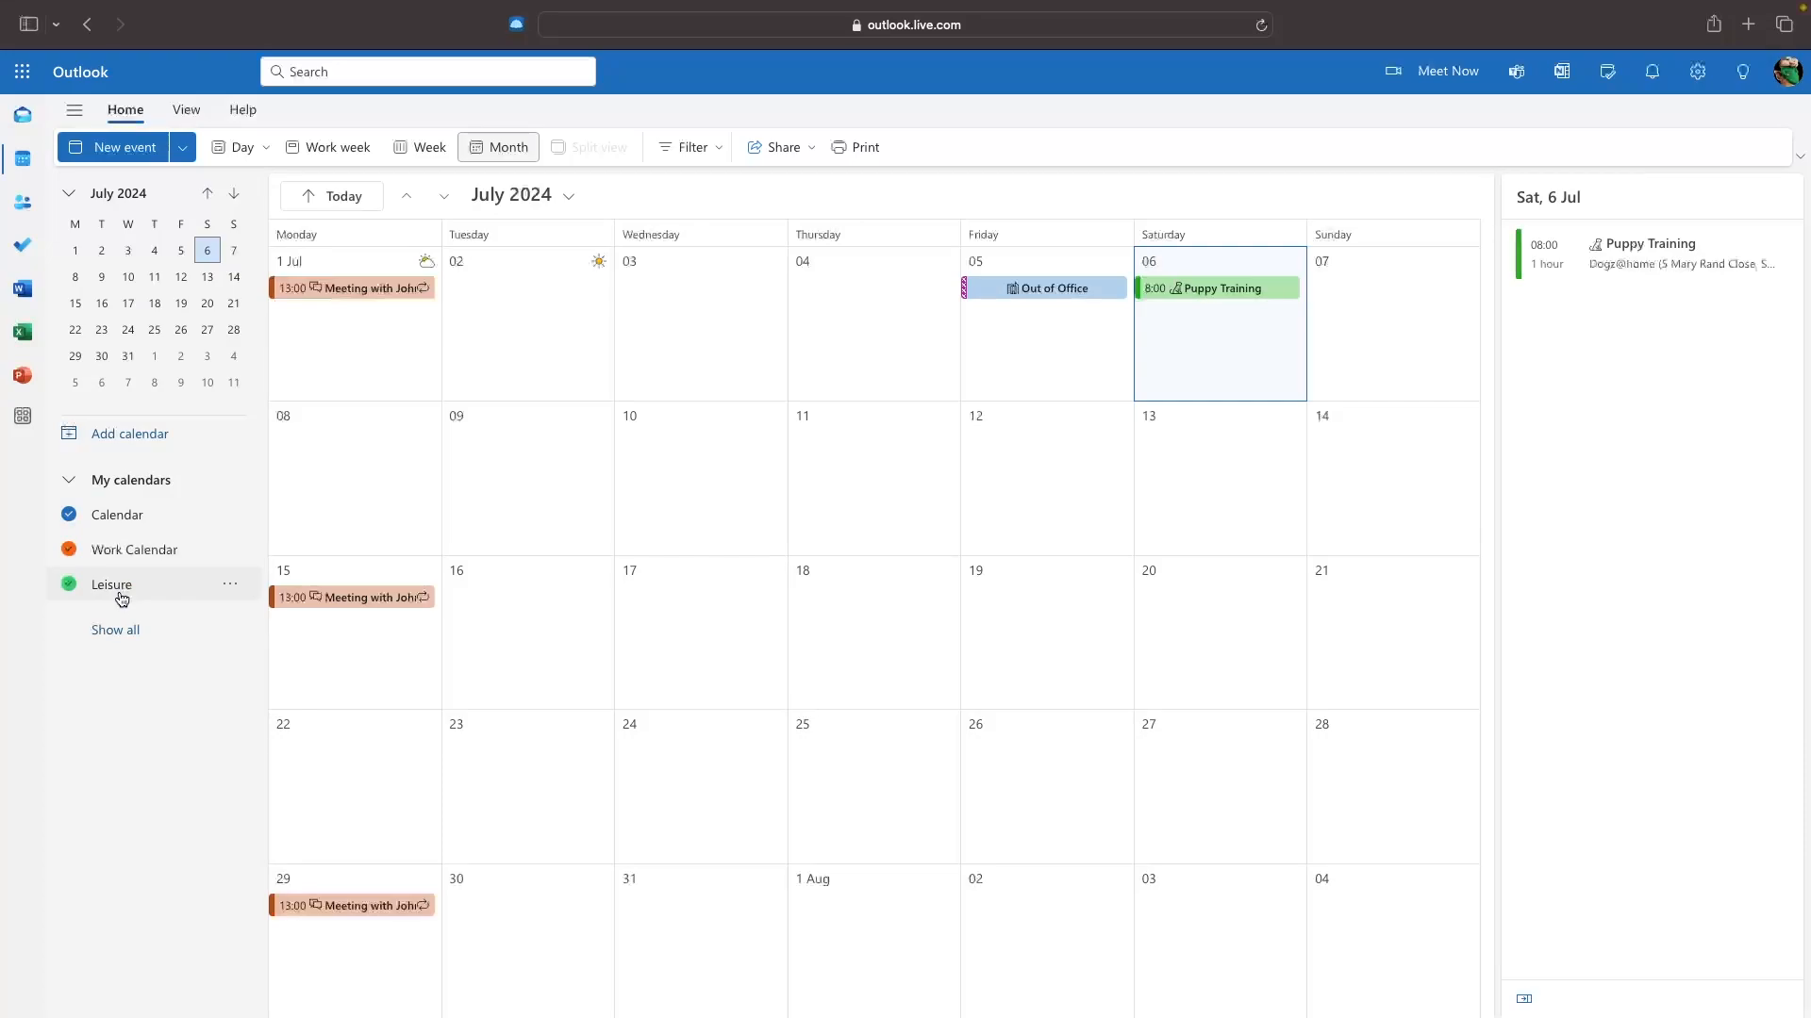
Reassign Puppy Training to the Leisure calendar in its full editor and save it.
left_click(1203, 298)
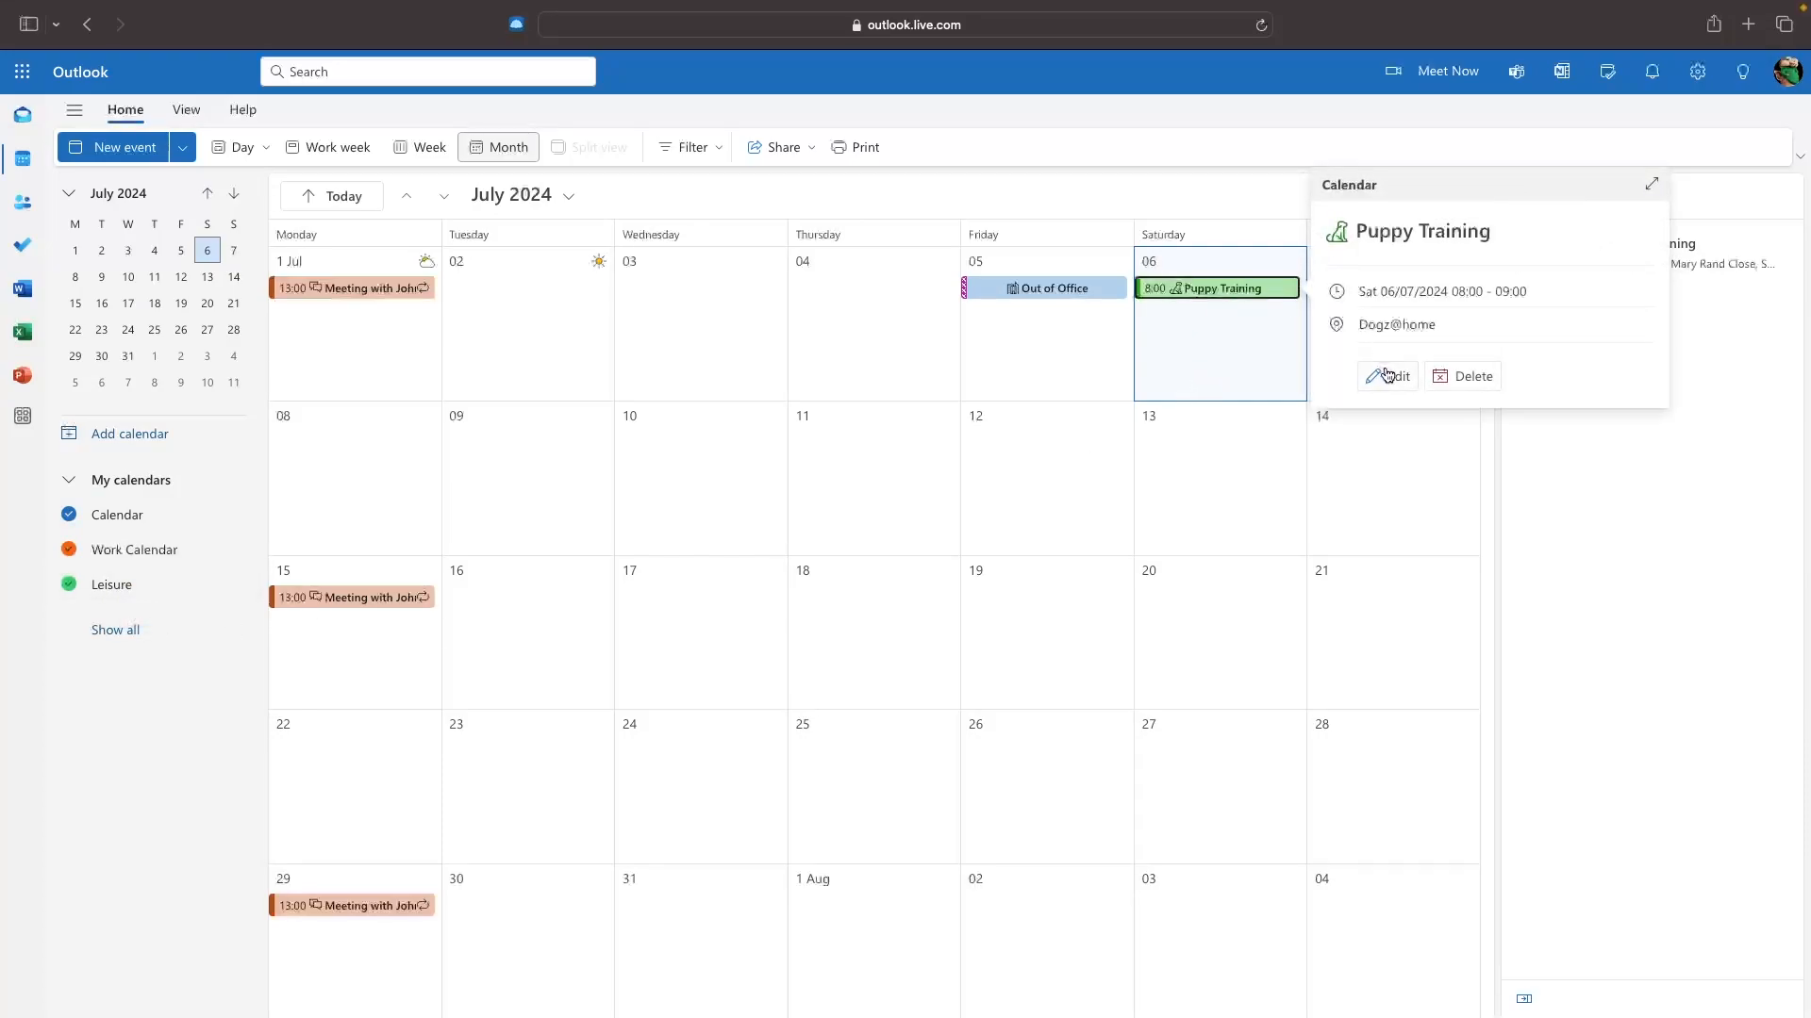
left_click(1387, 376)
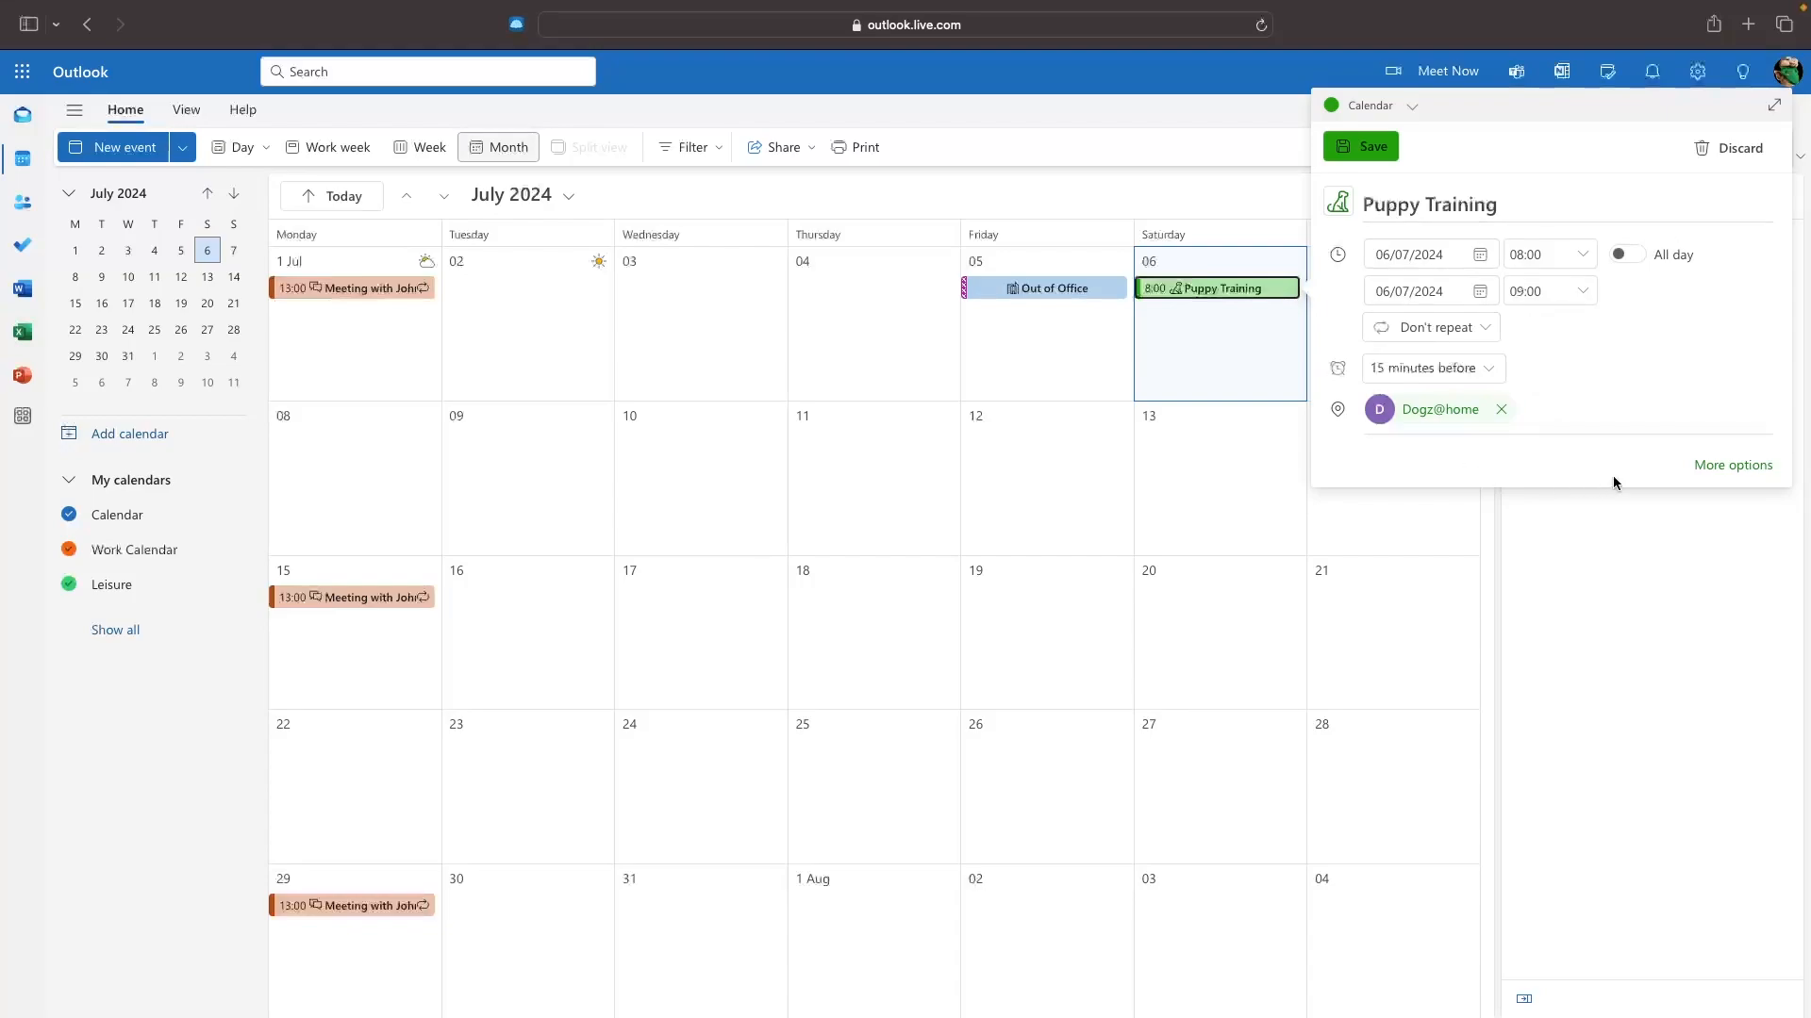
left_click(1716, 465)
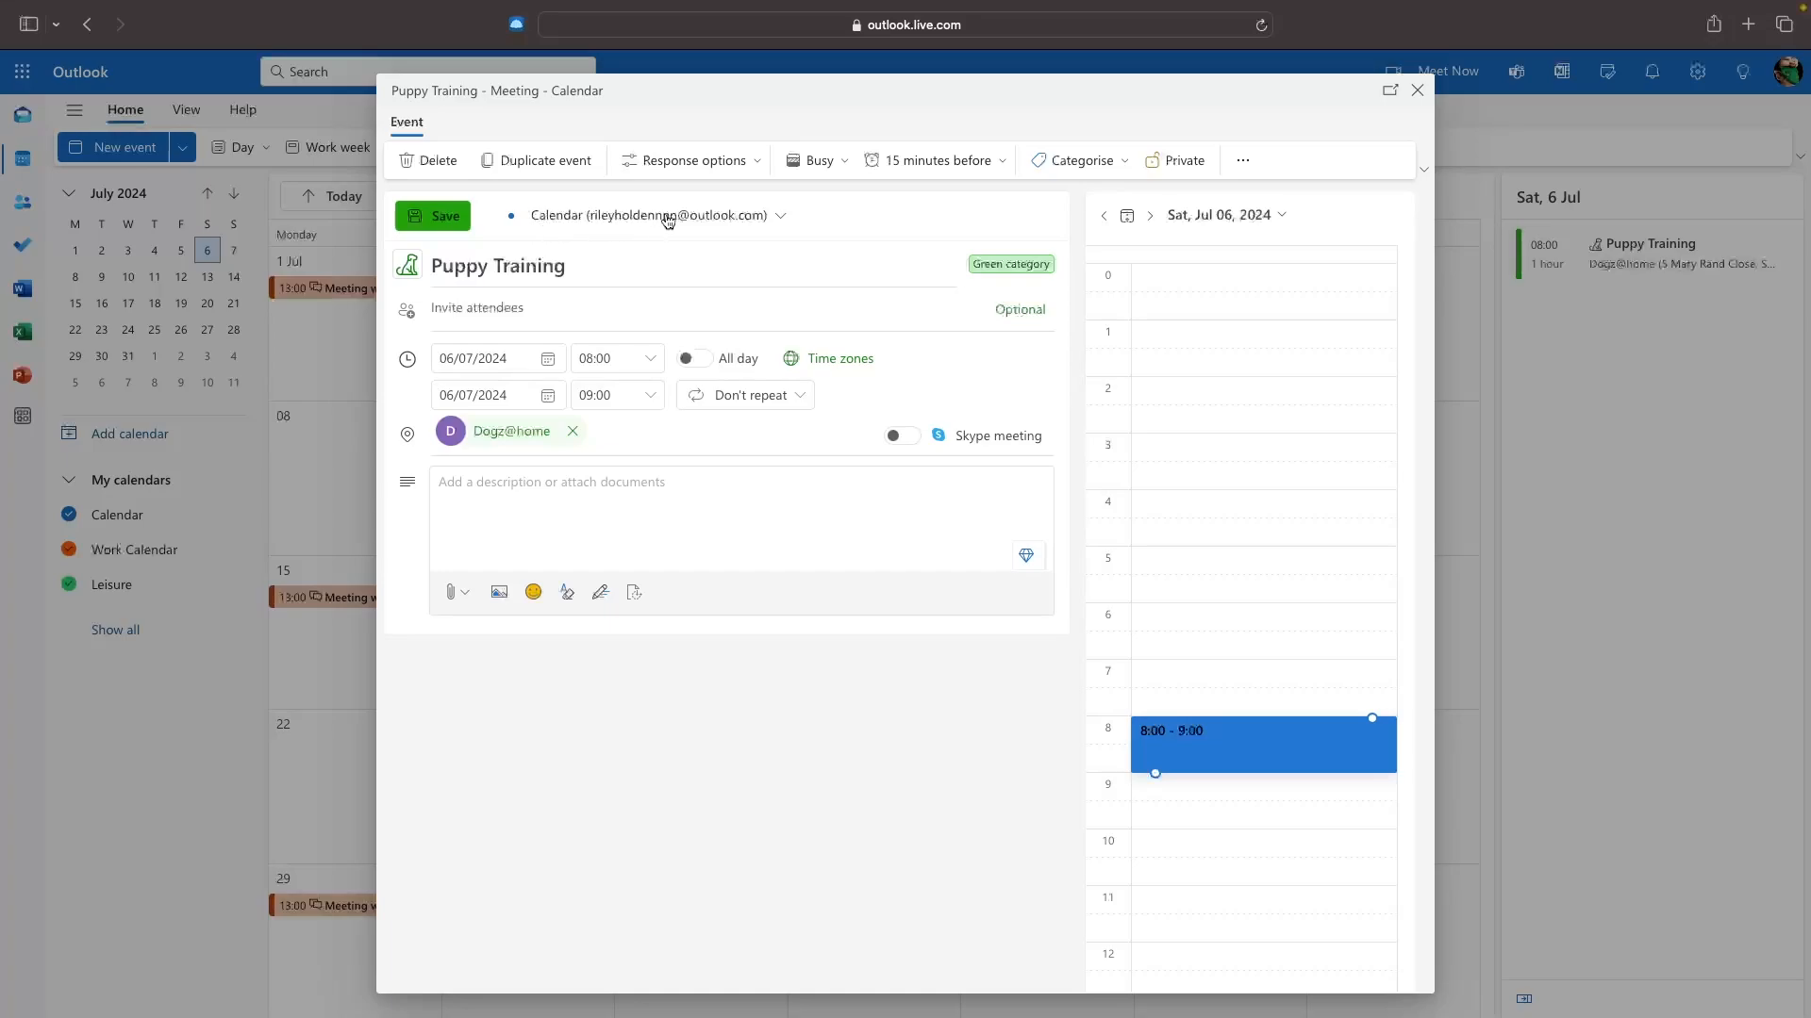
left_click(787, 218)
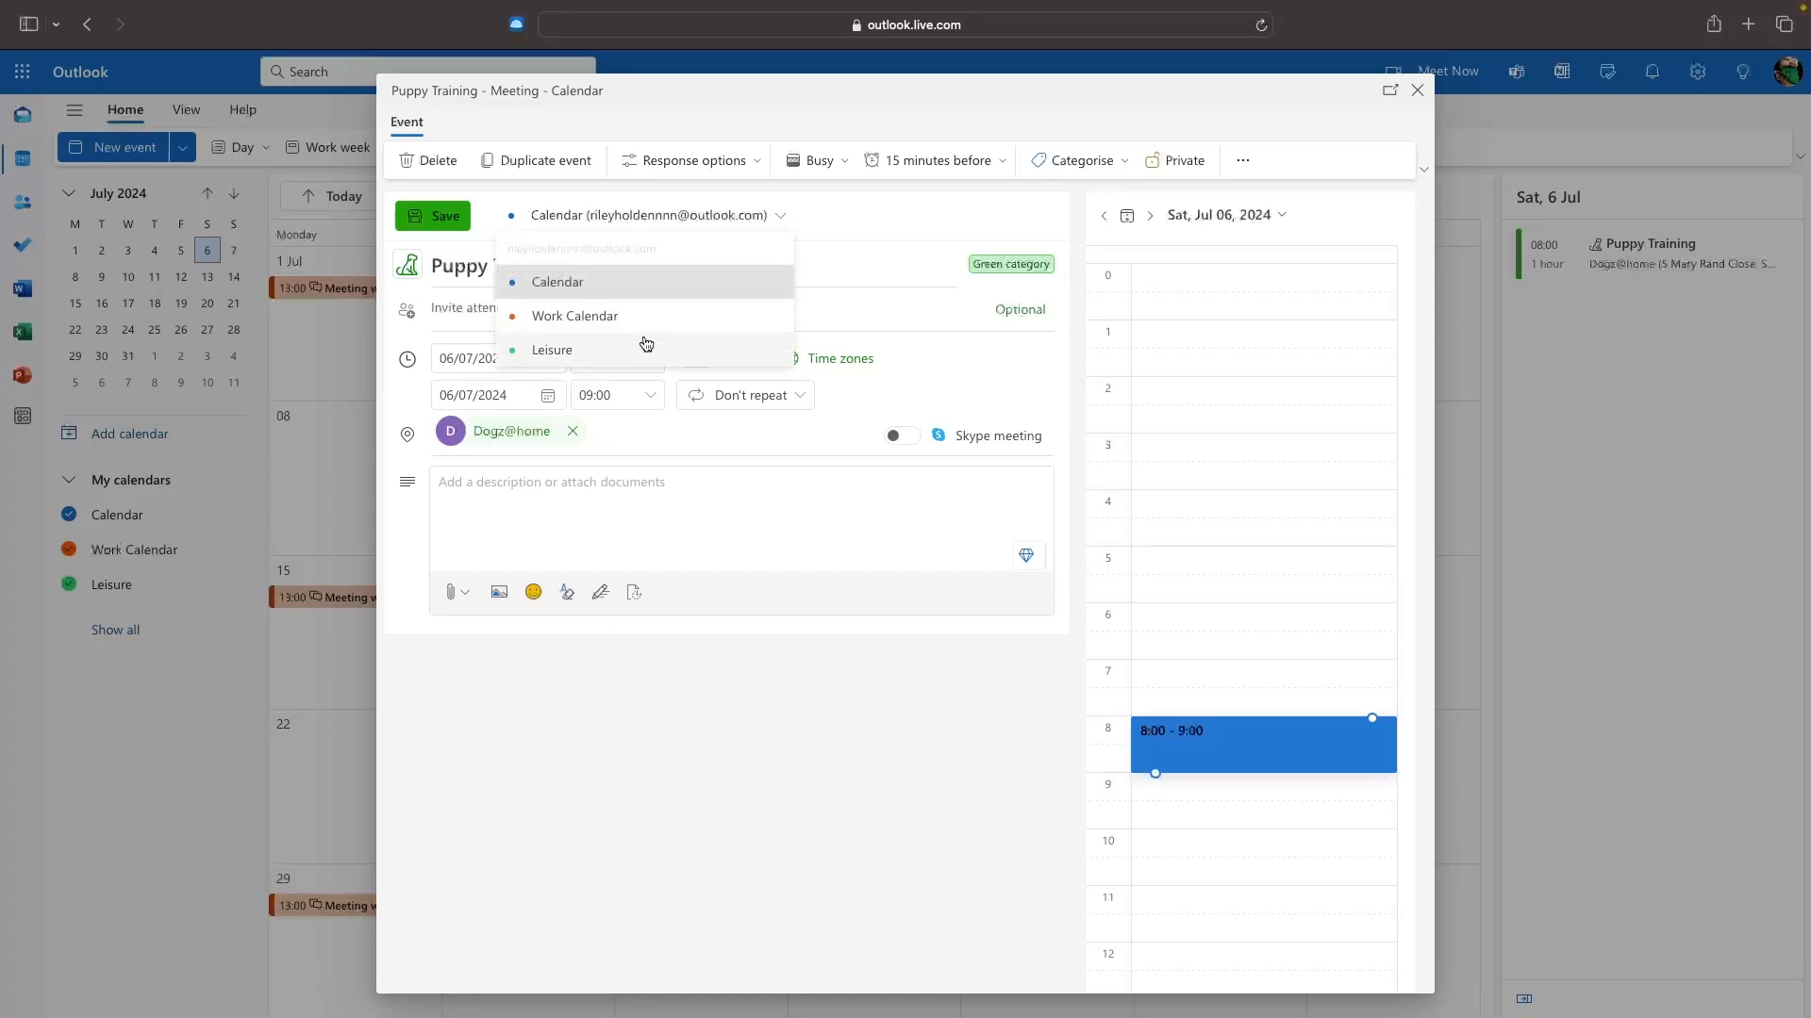
left_click(618, 350)
left_click(433, 216)
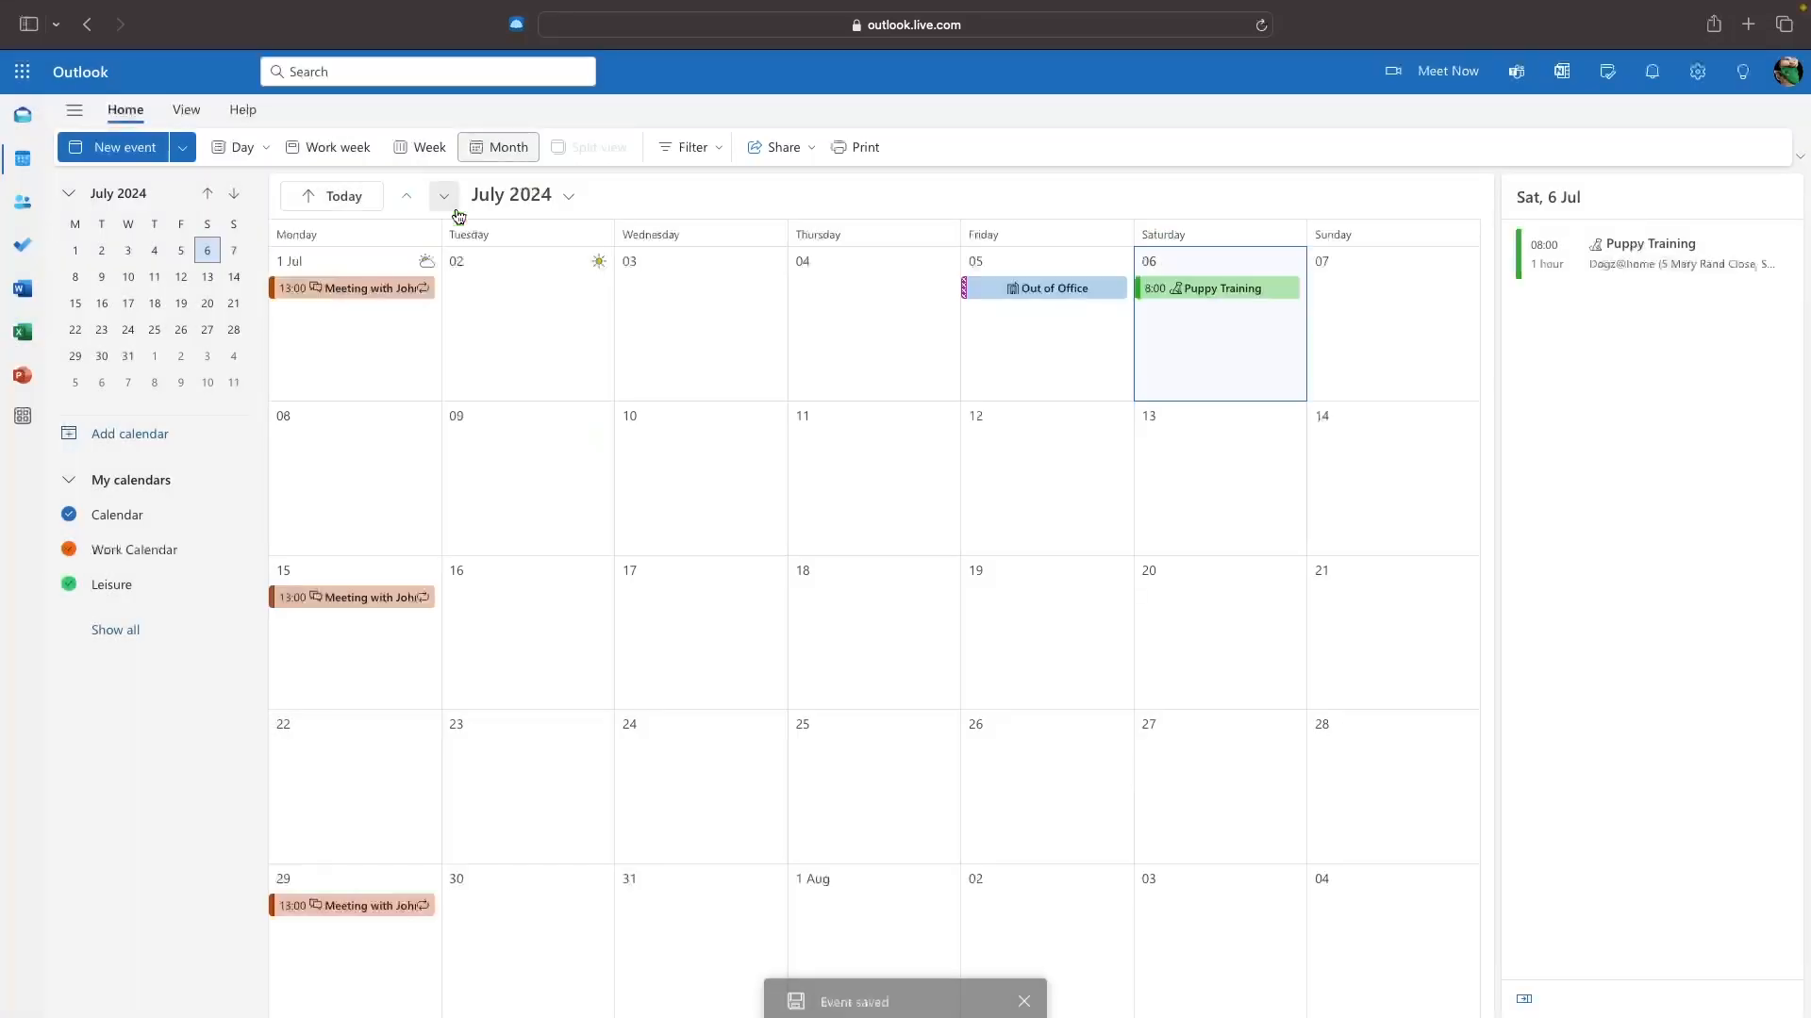
left_click(1228, 284)
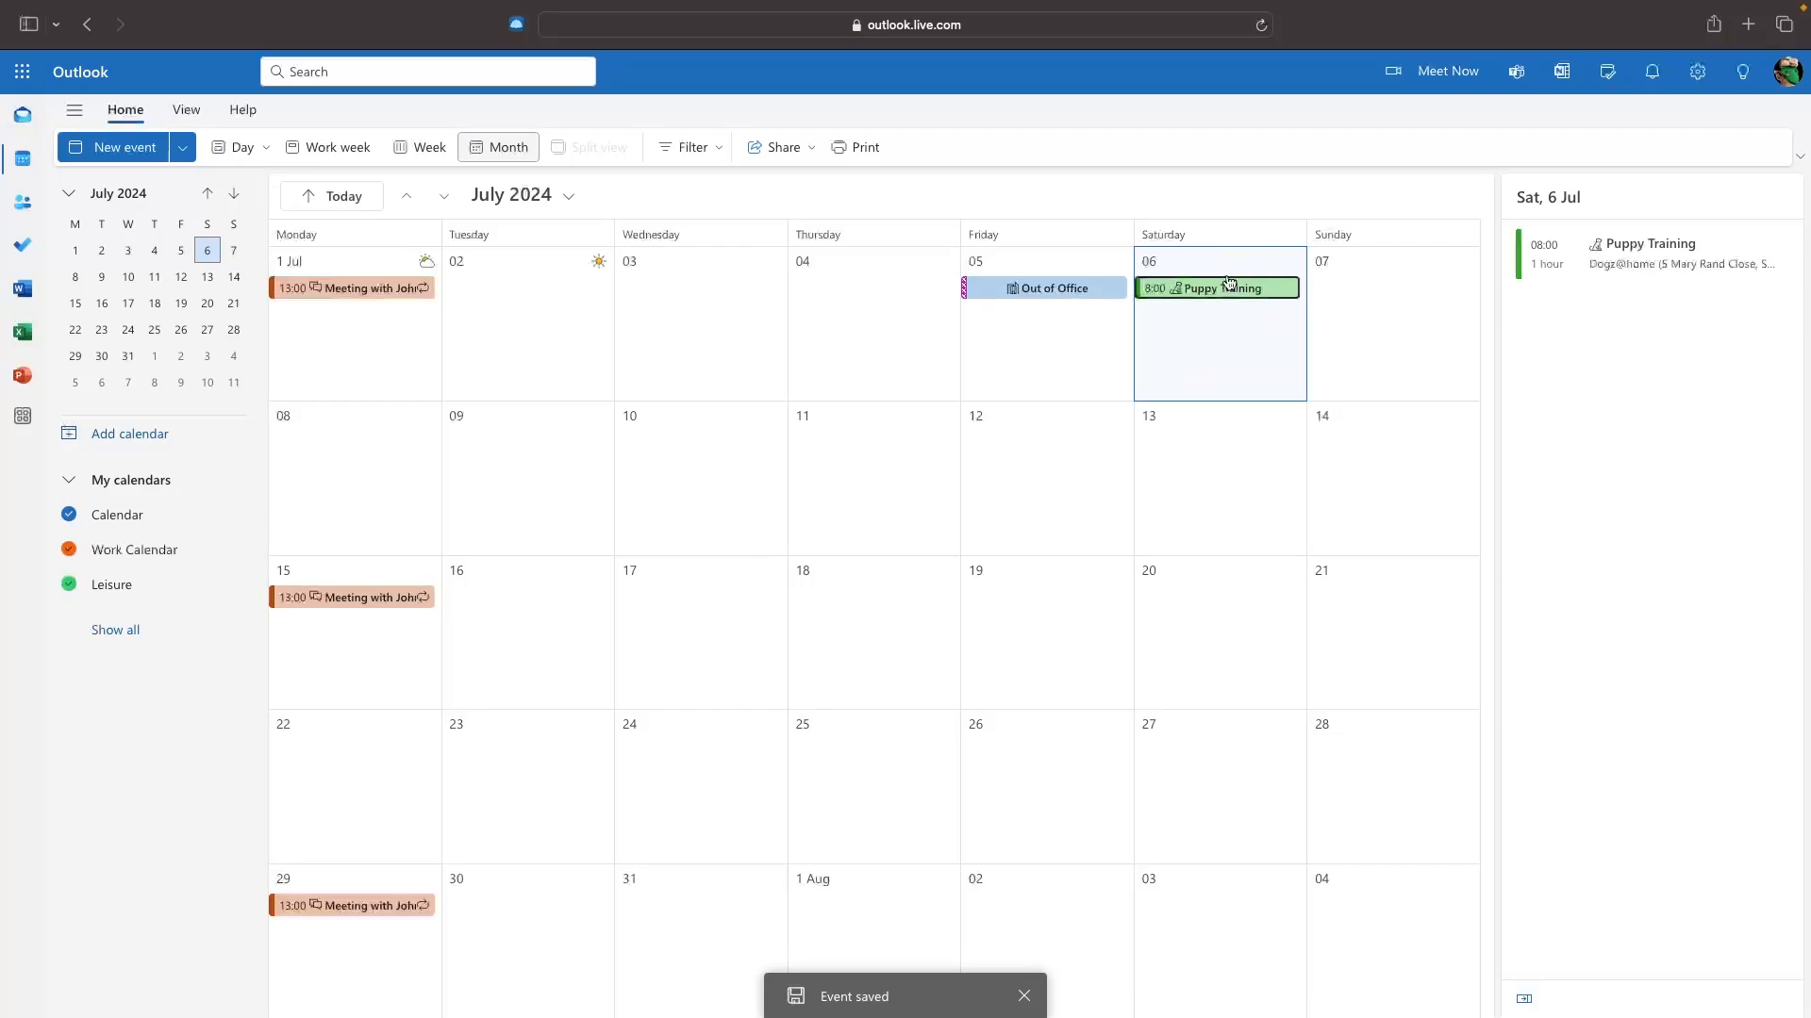
left_click(340, 281)
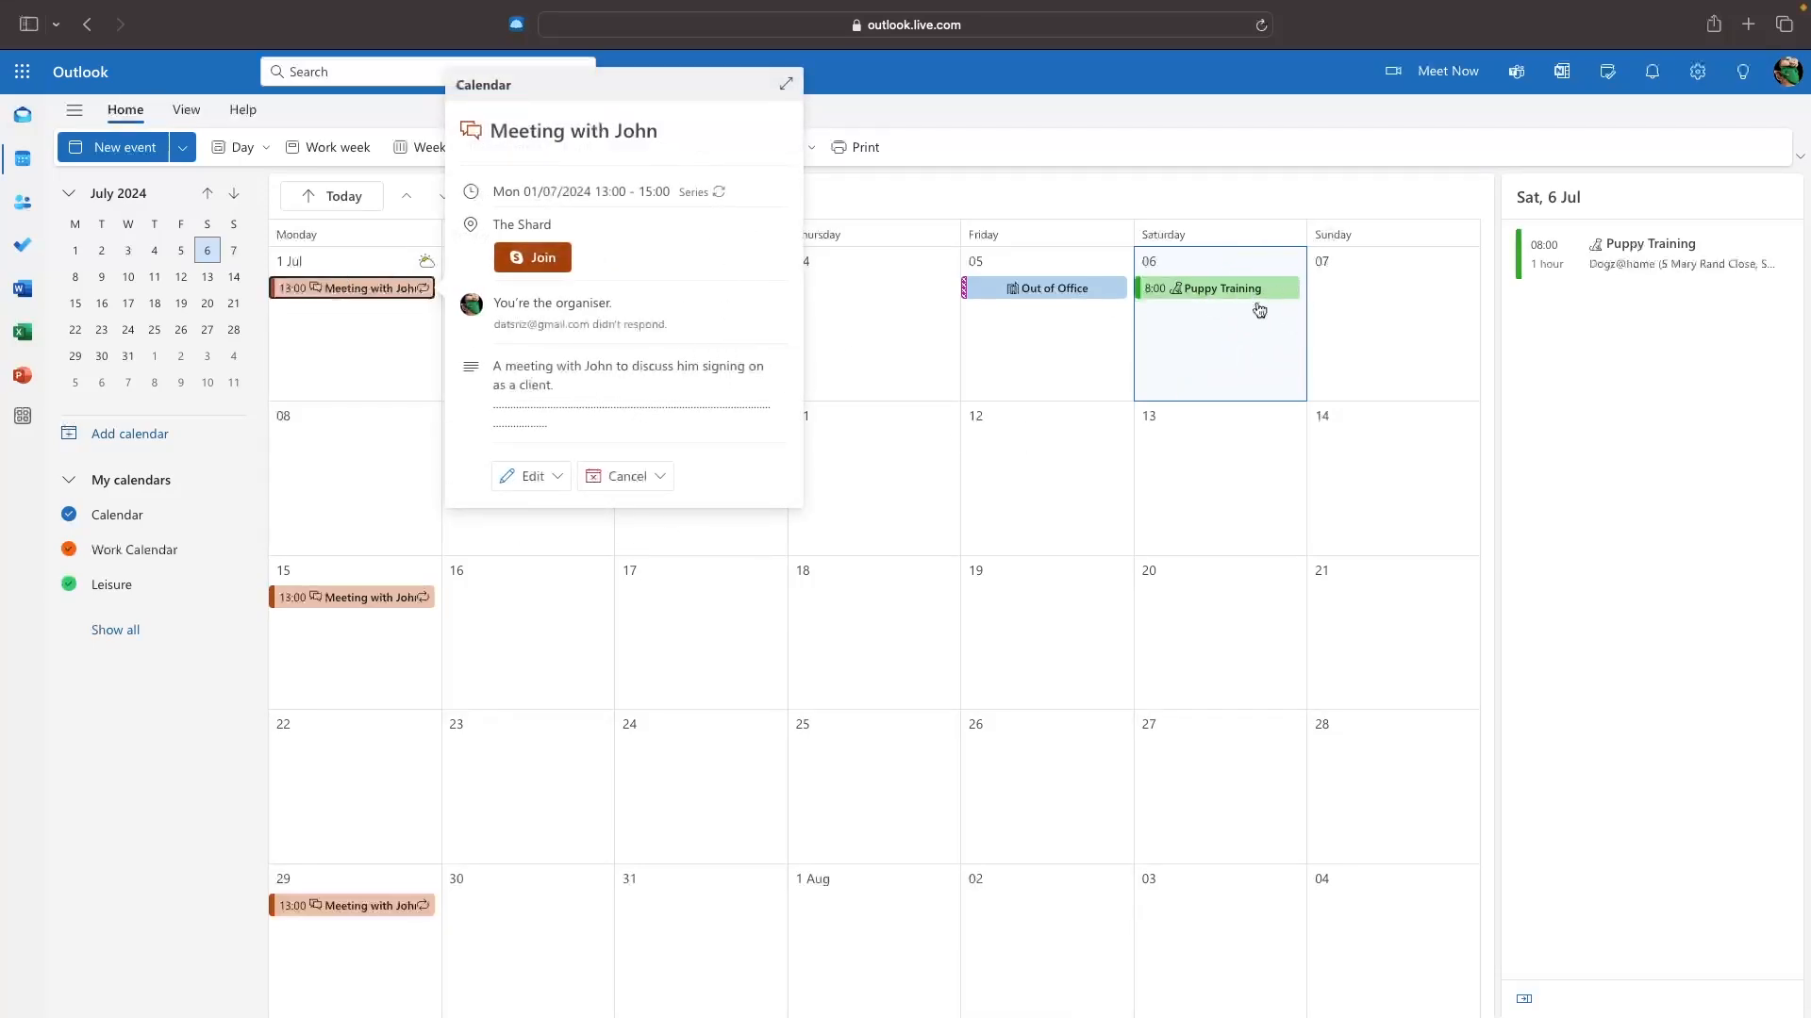
Close the event card and tick Work Calendar and Birthdays under My calendars.
left_click(176, 712)
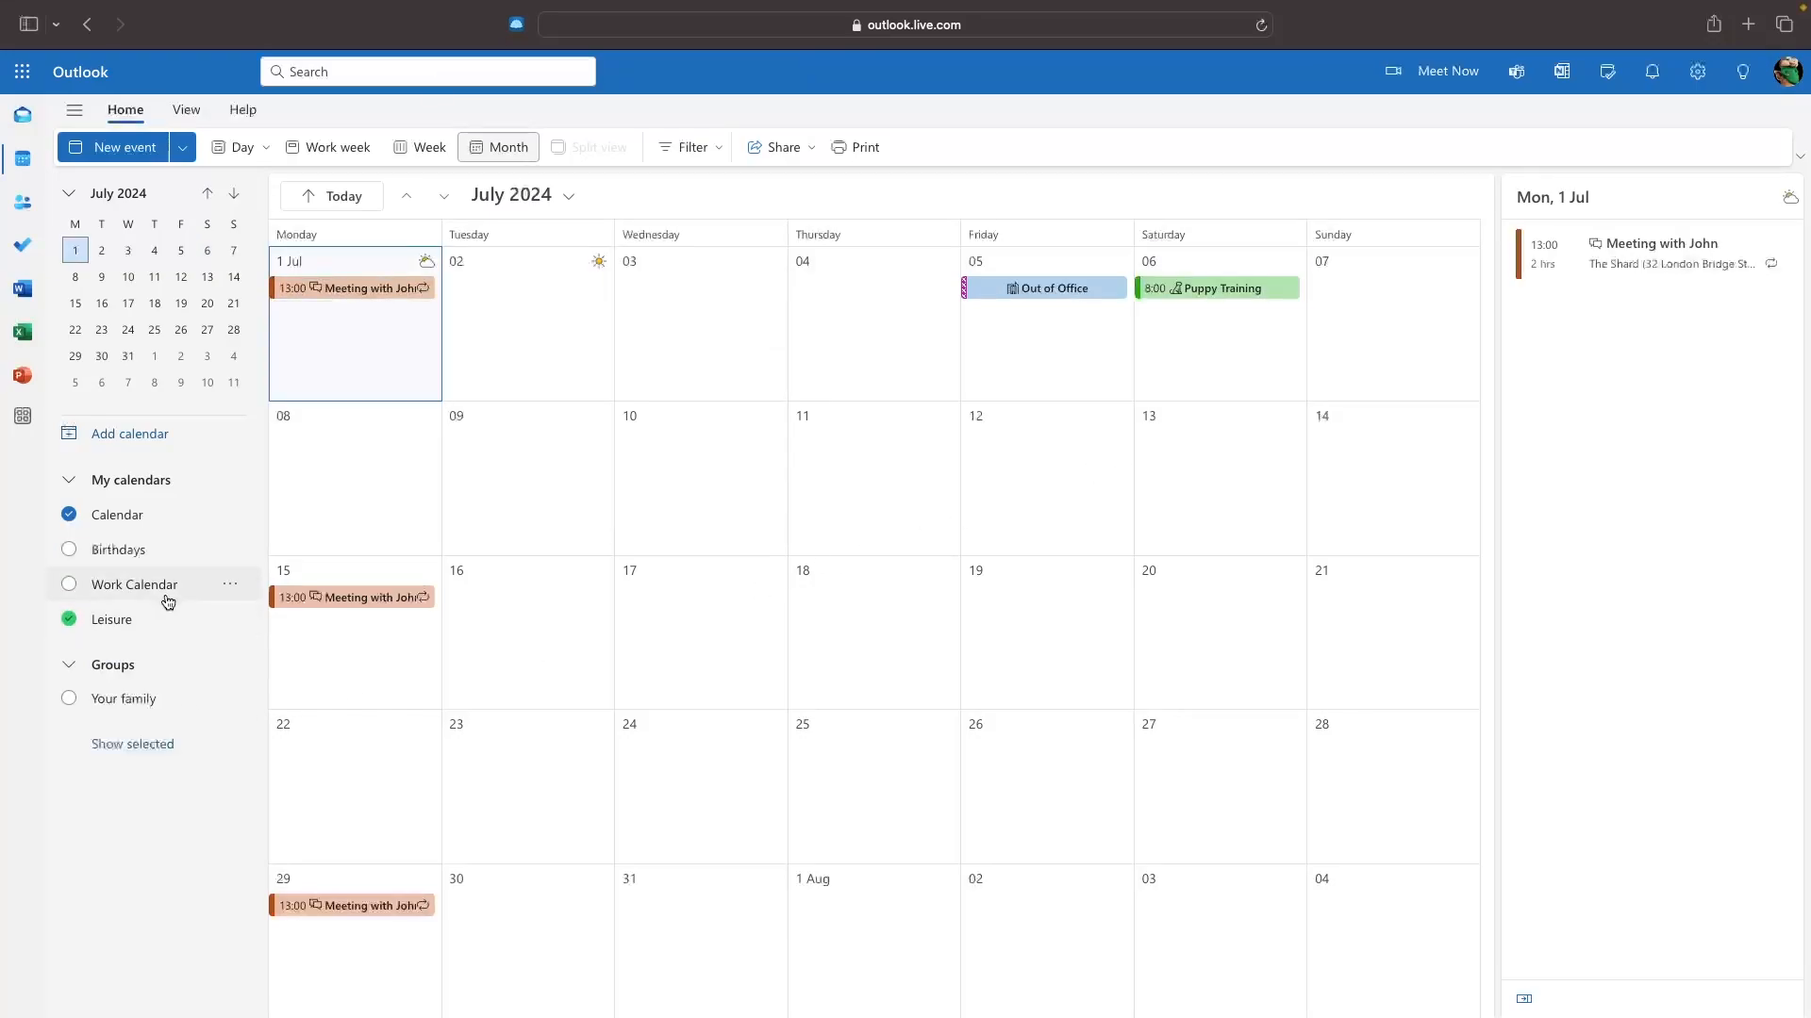
left_click(168, 589)
left_click(166, 554)
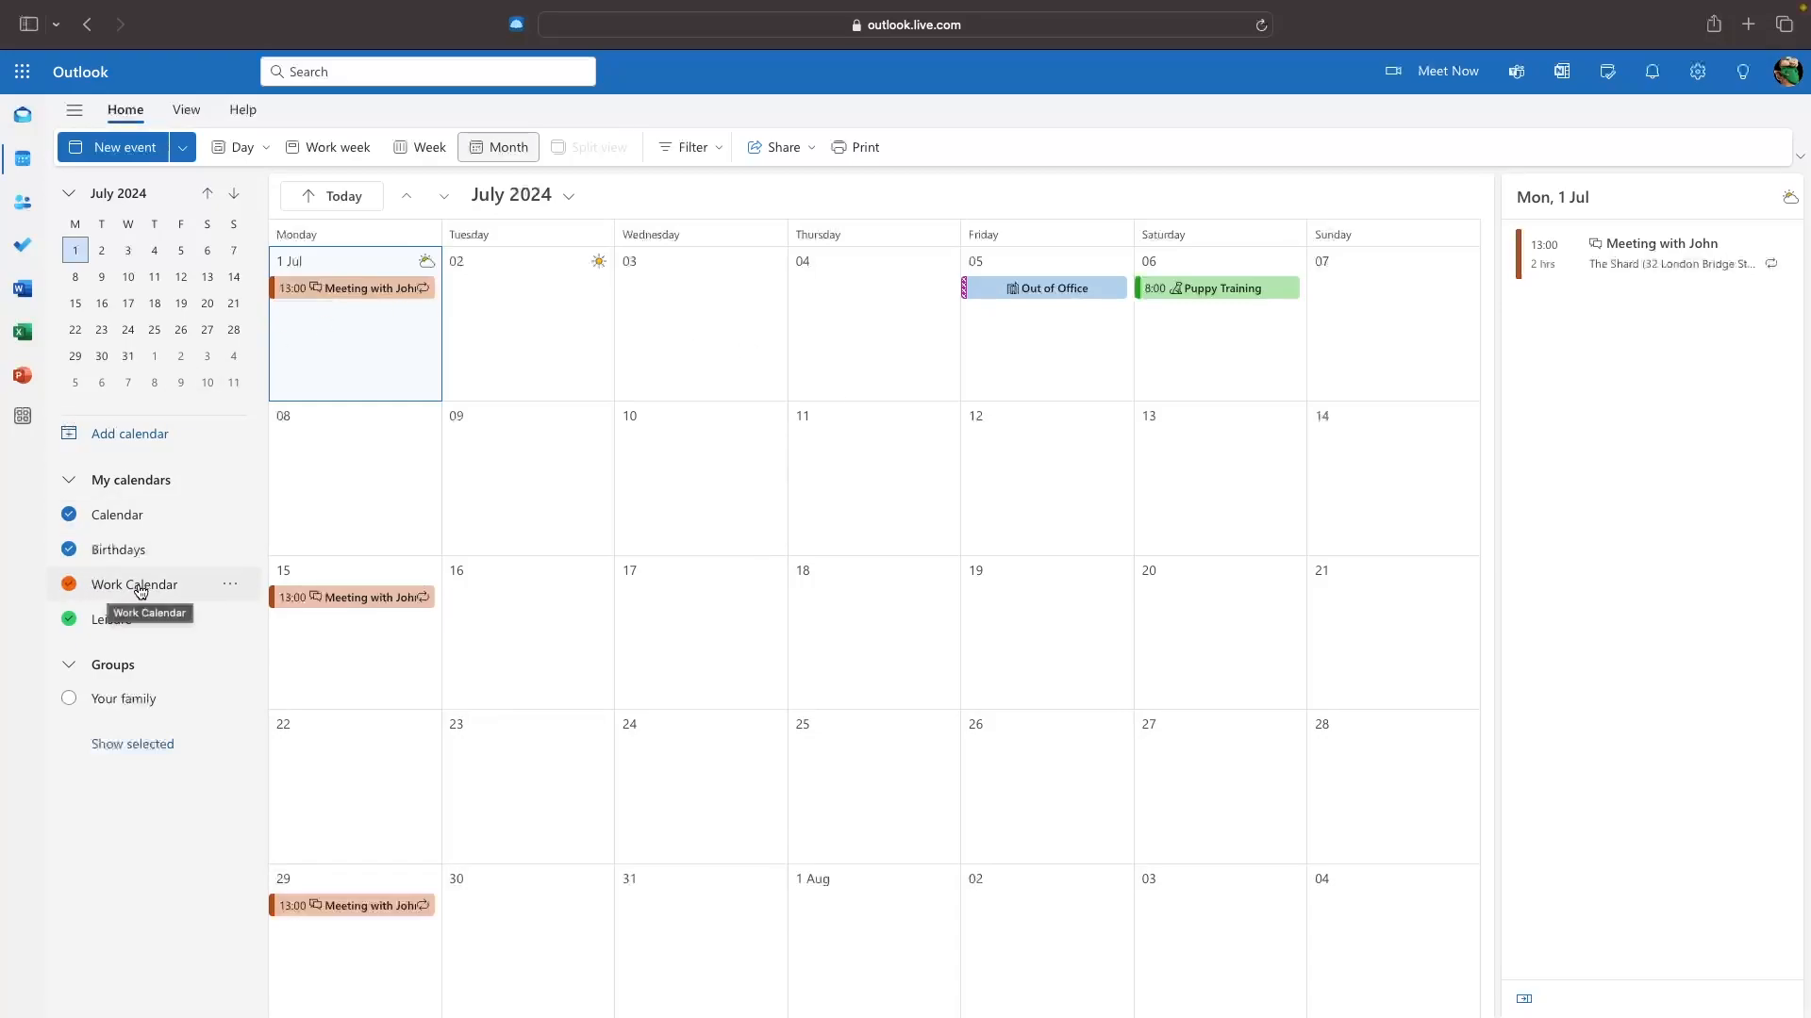
Share Work Calendar with the contact's Gmail address, keeping the Can view all details permission.
left_click(232, 586)
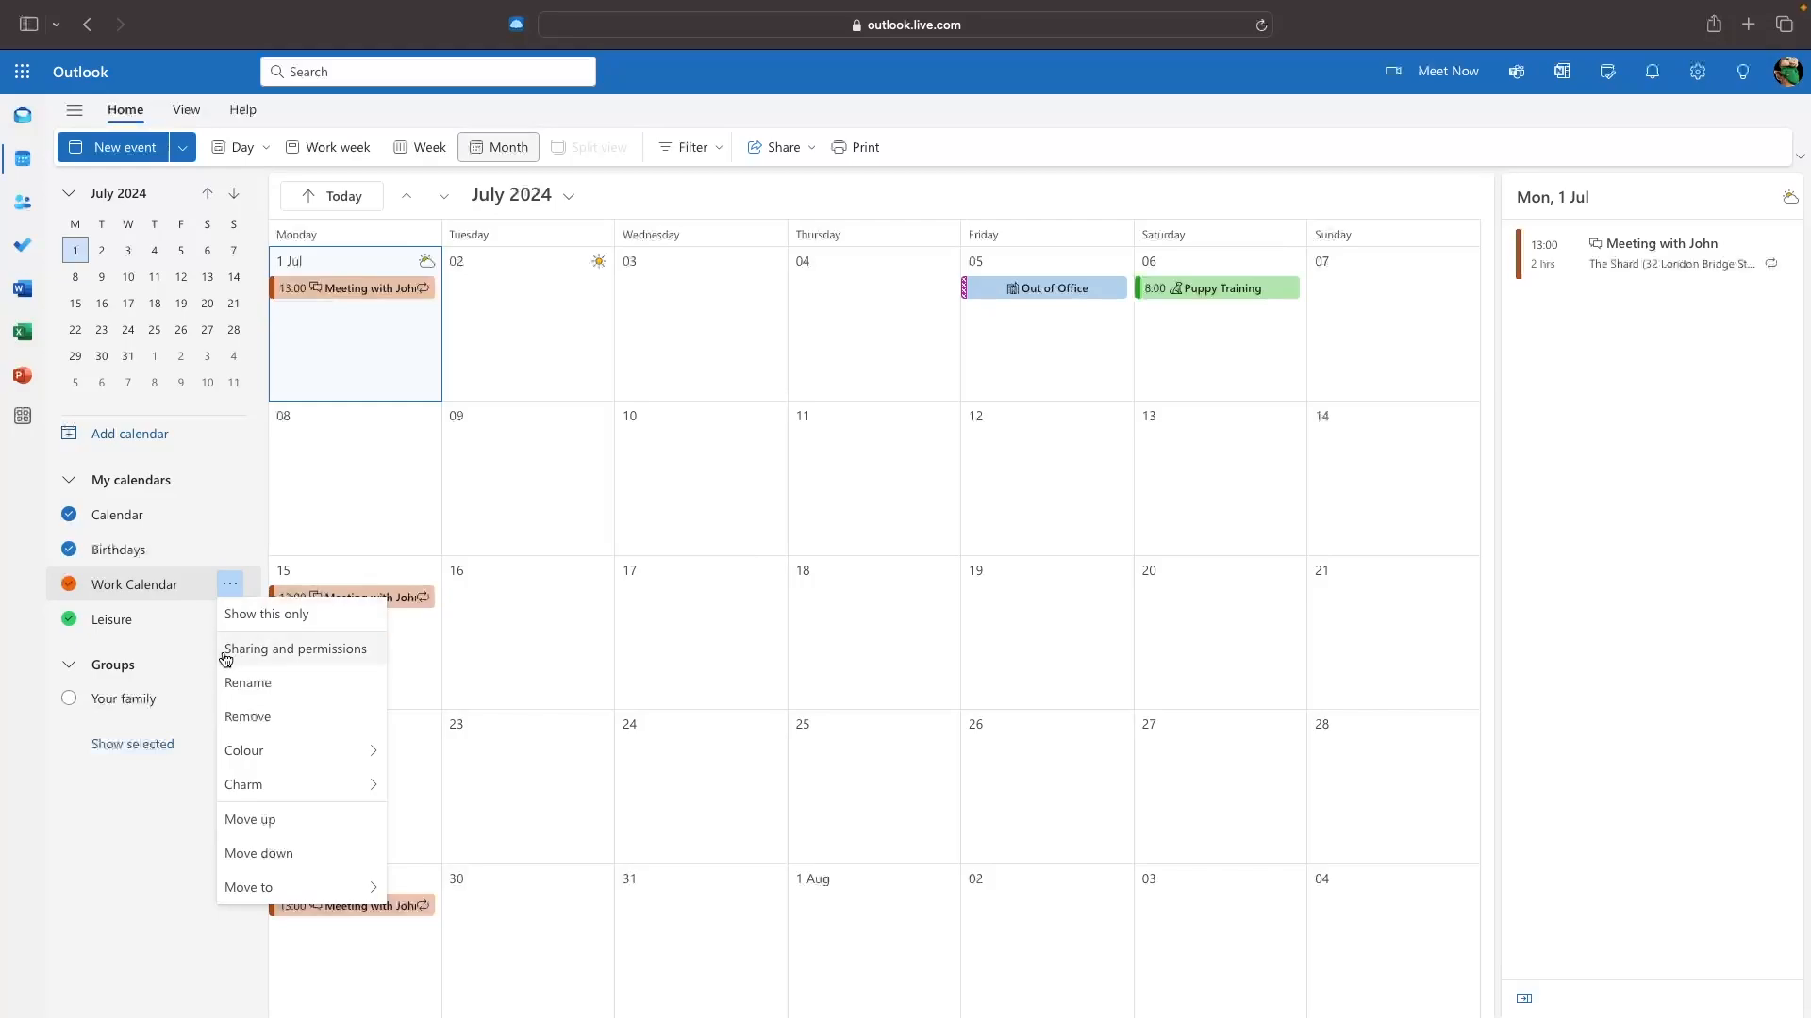
left_click(350, 651)
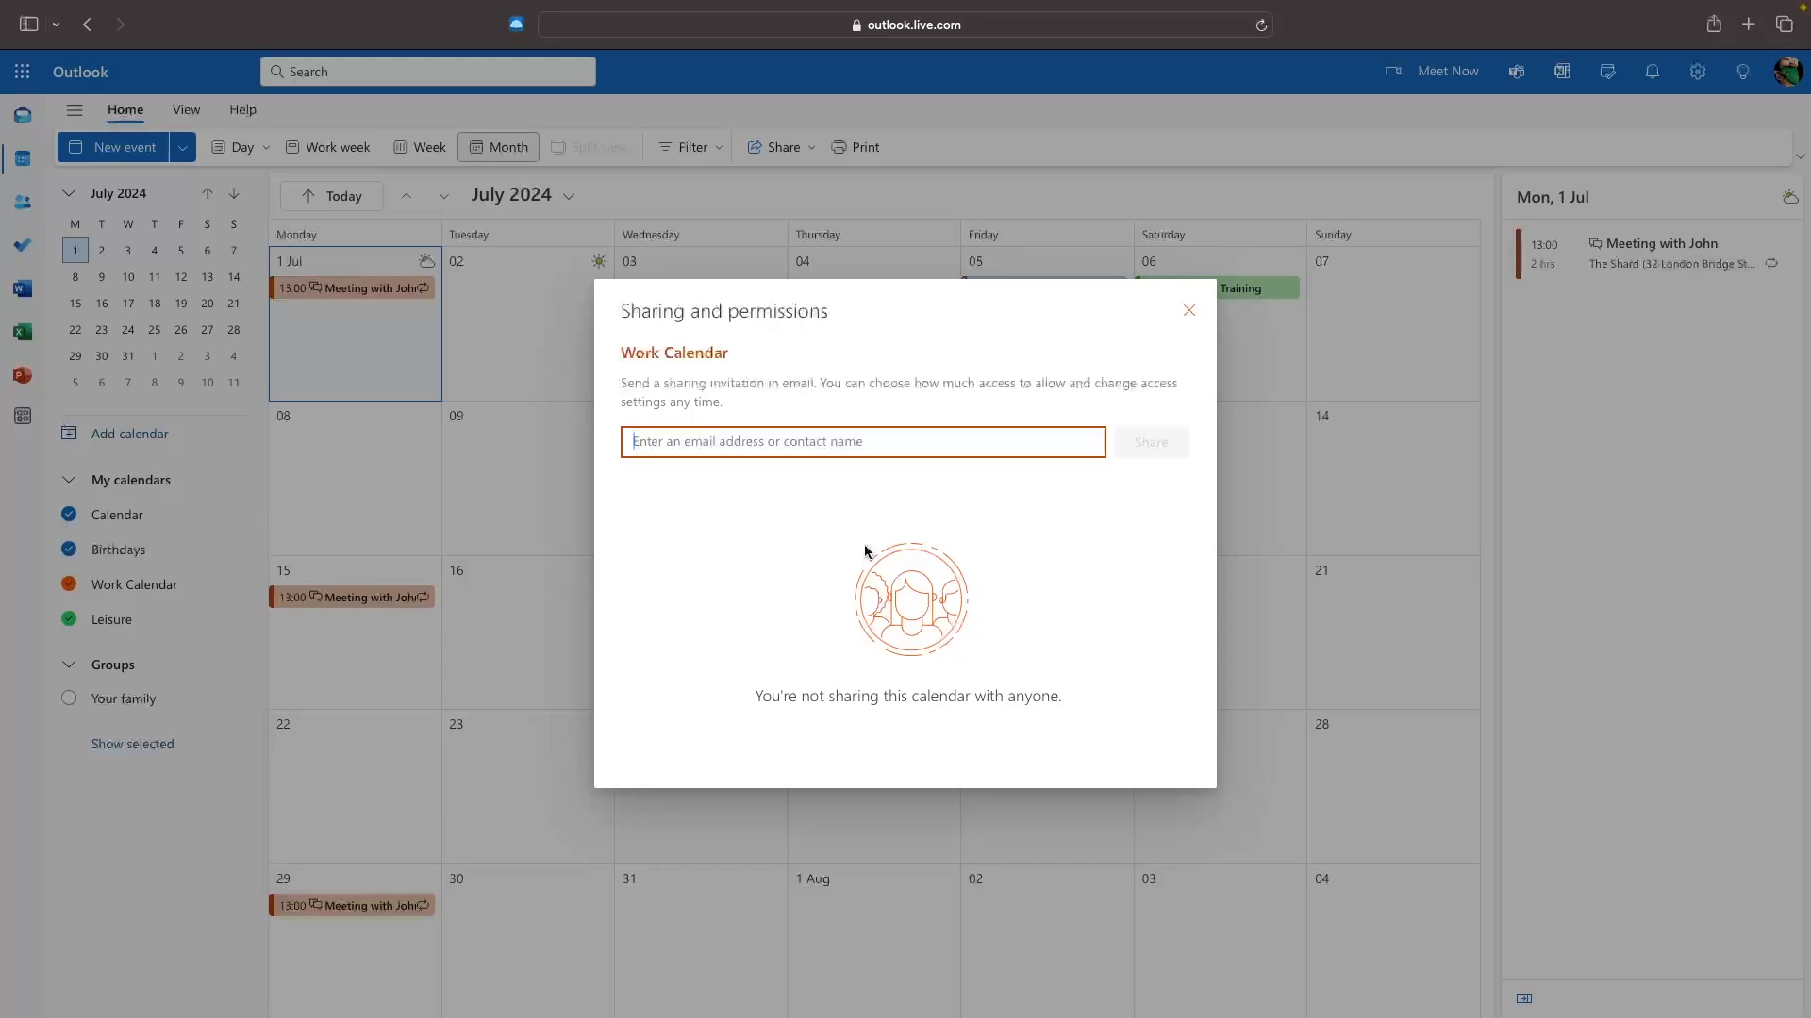
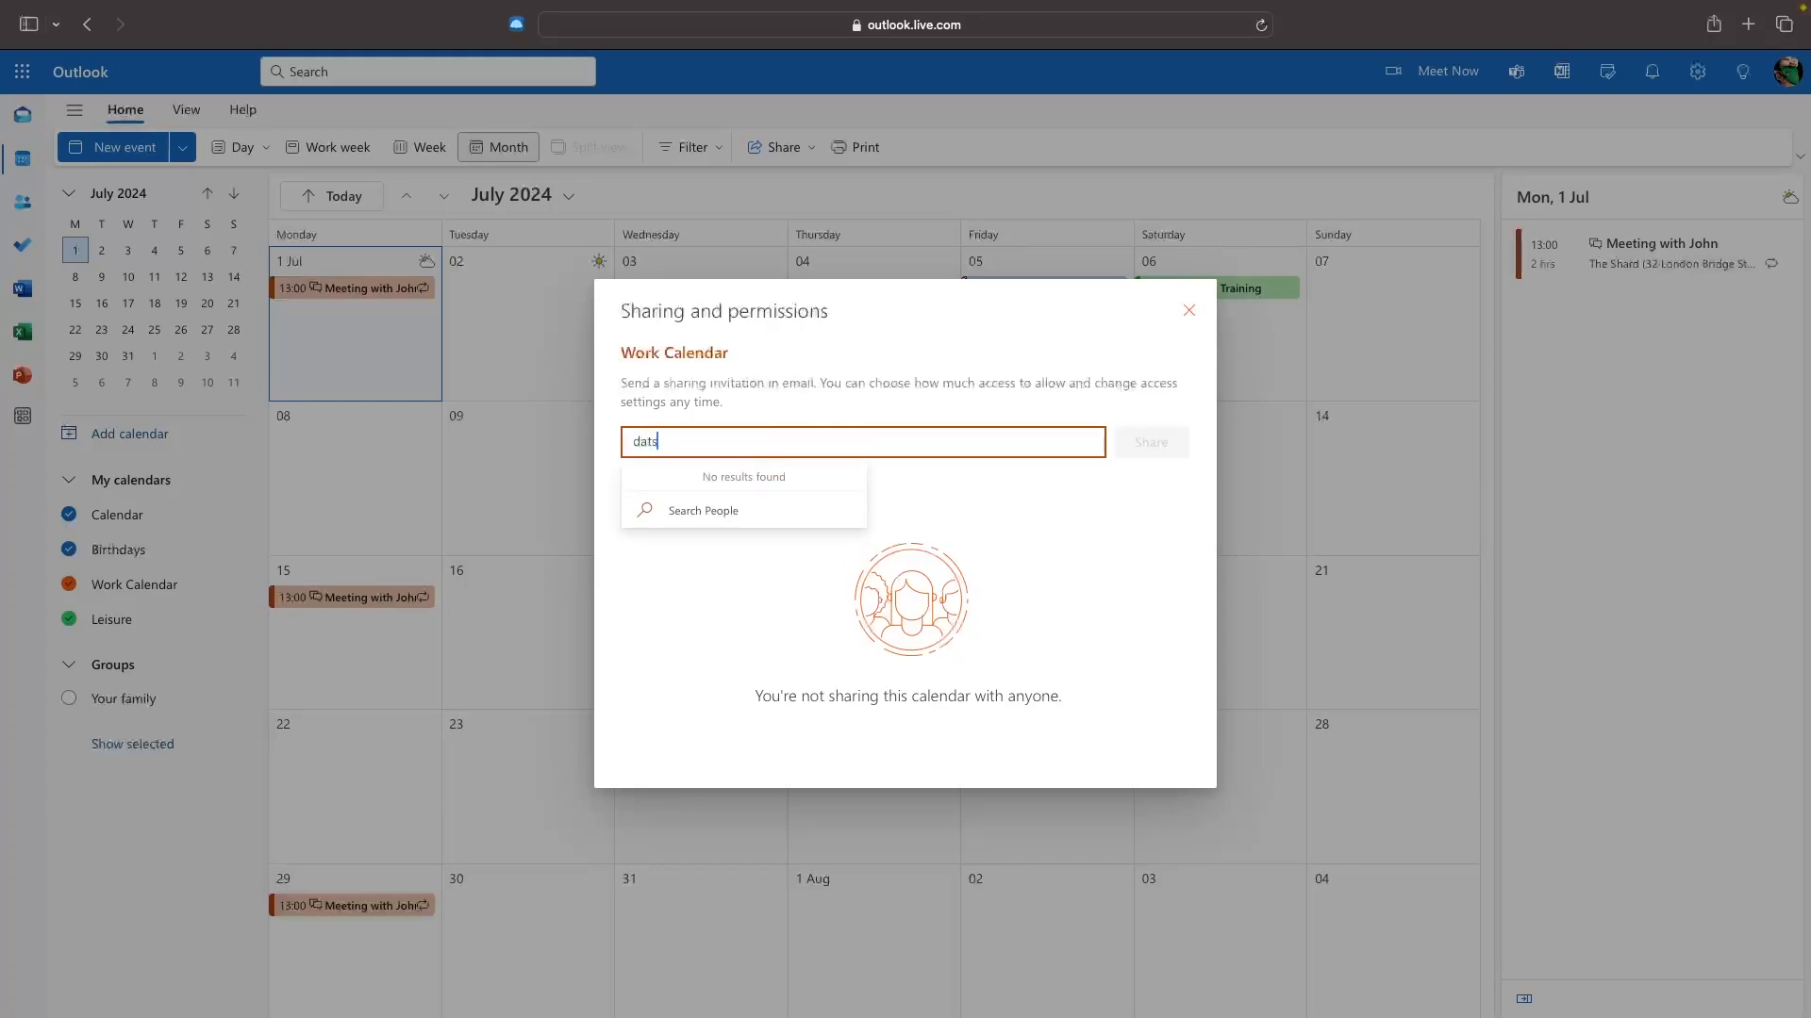
key("Return")
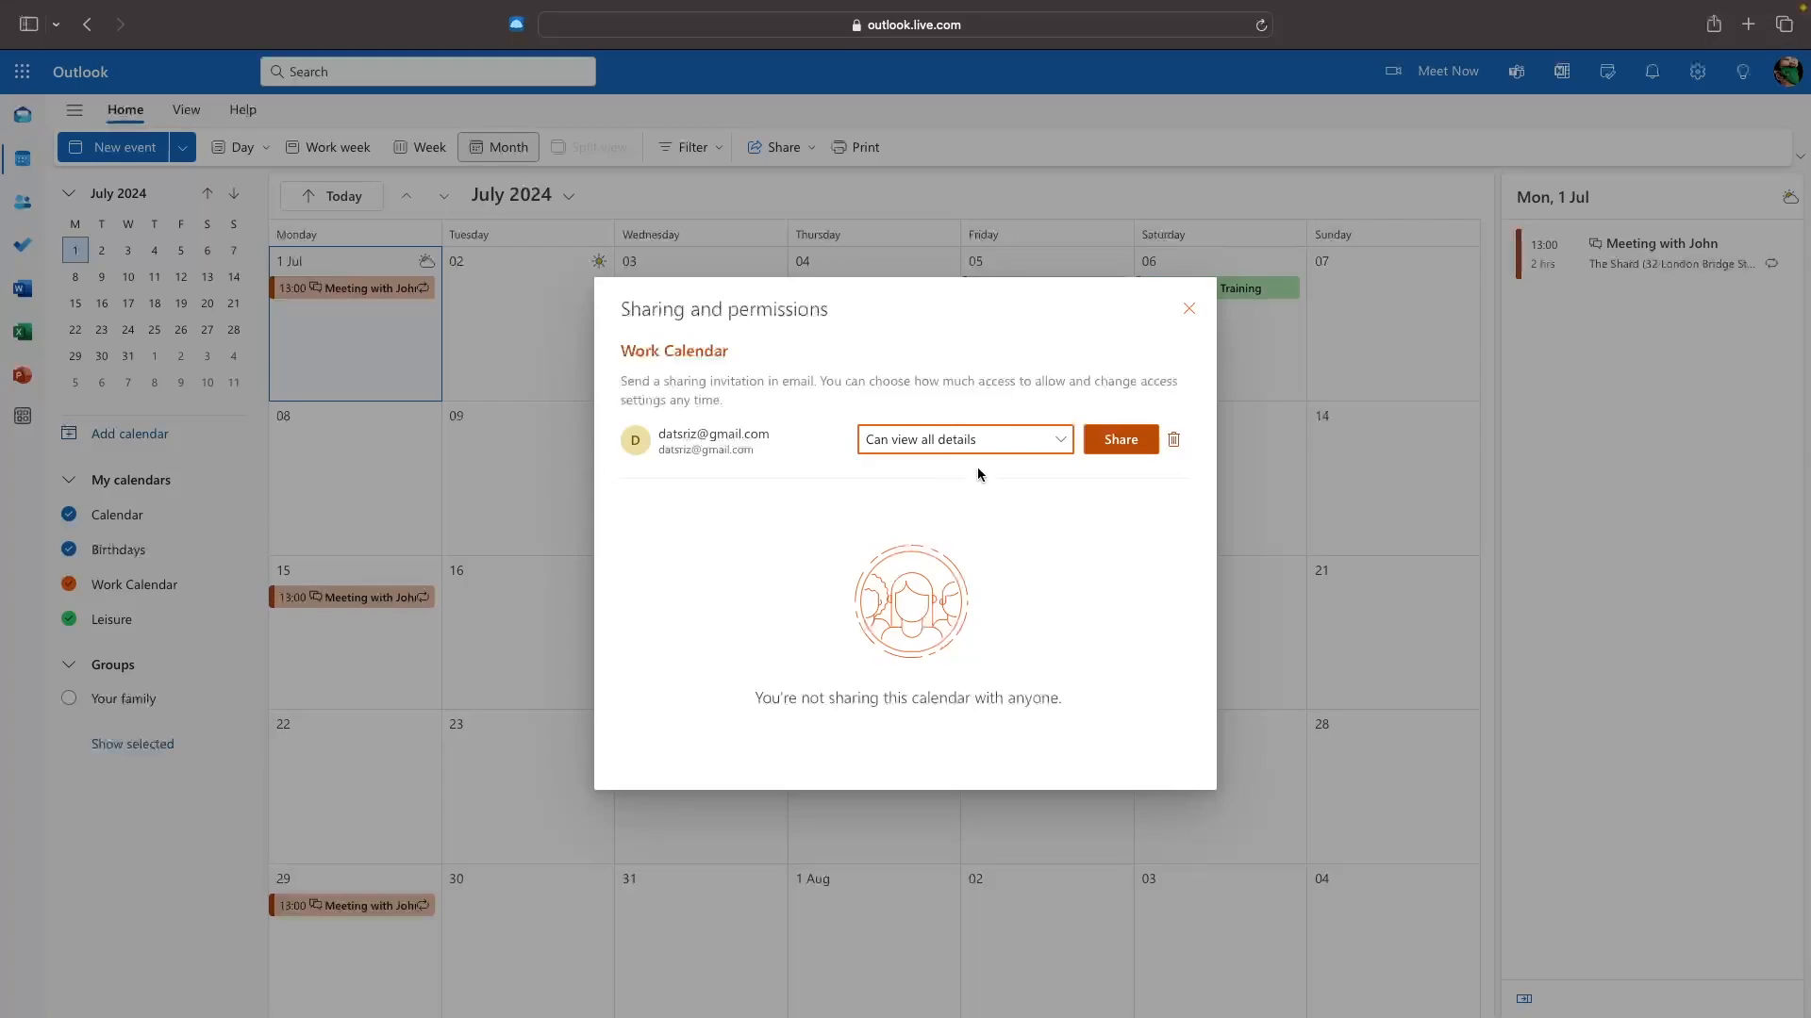
left_click(971, 443)
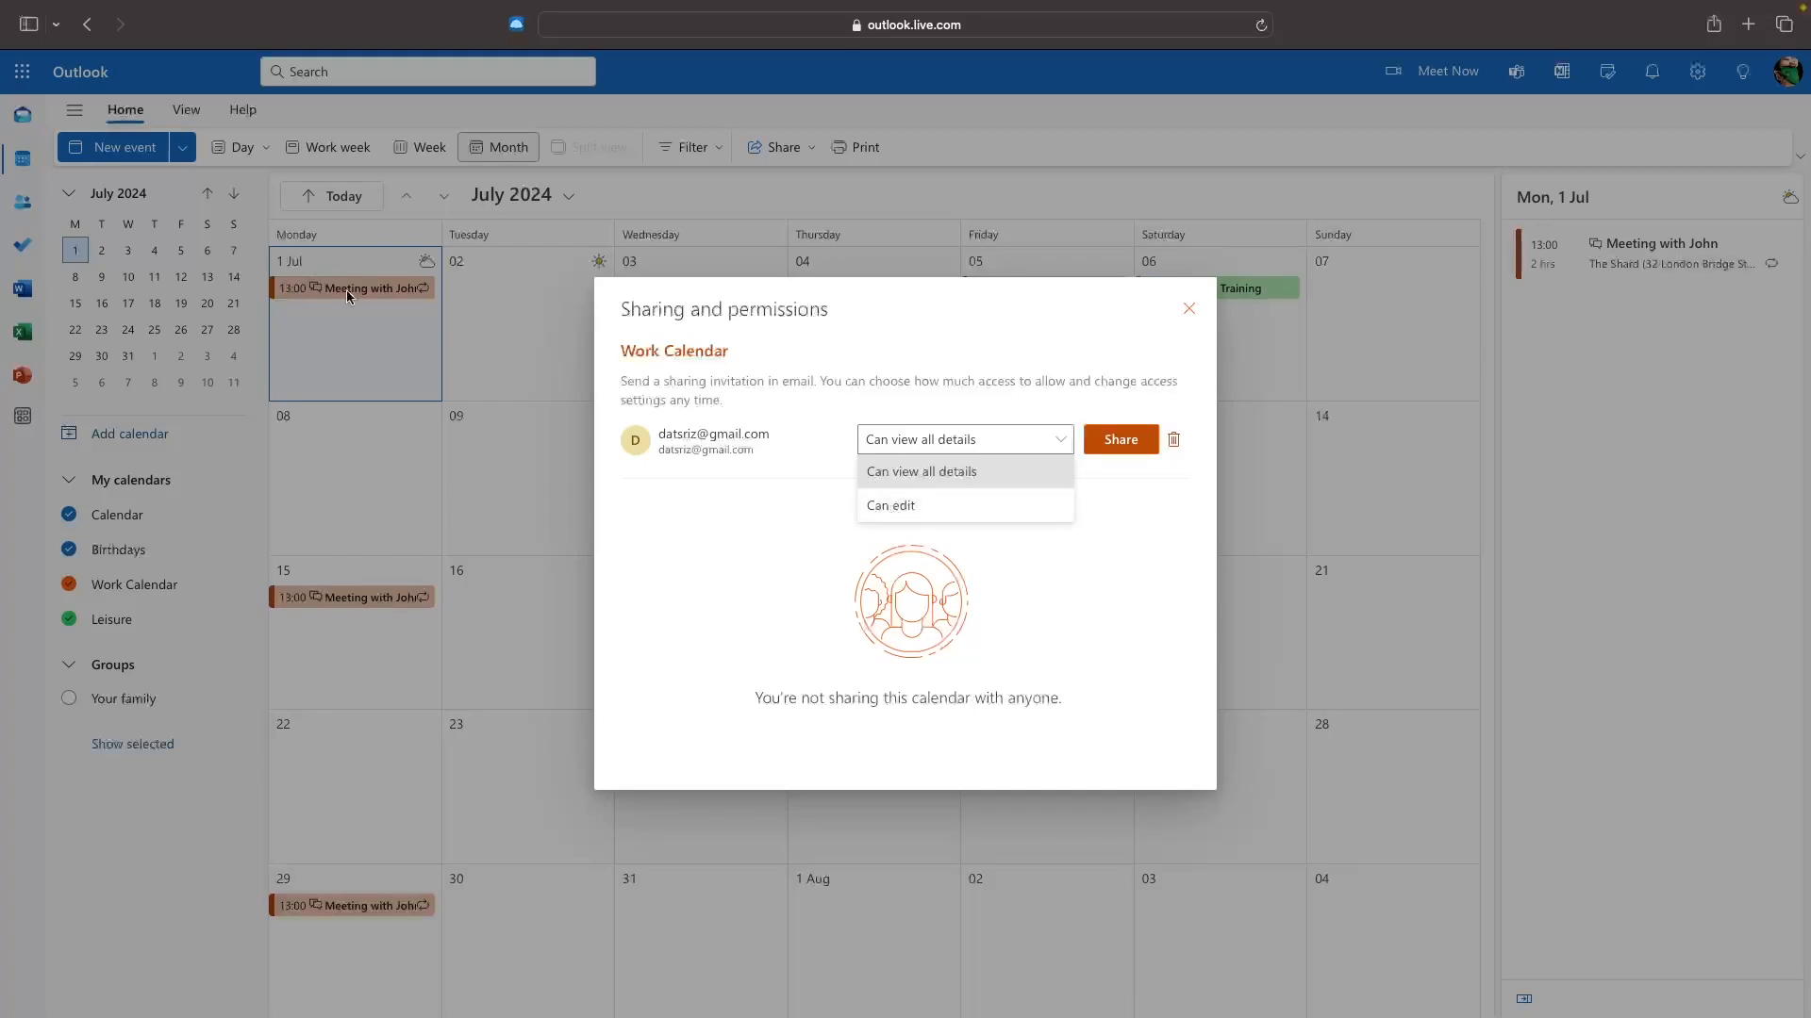
left_click(947, 472)
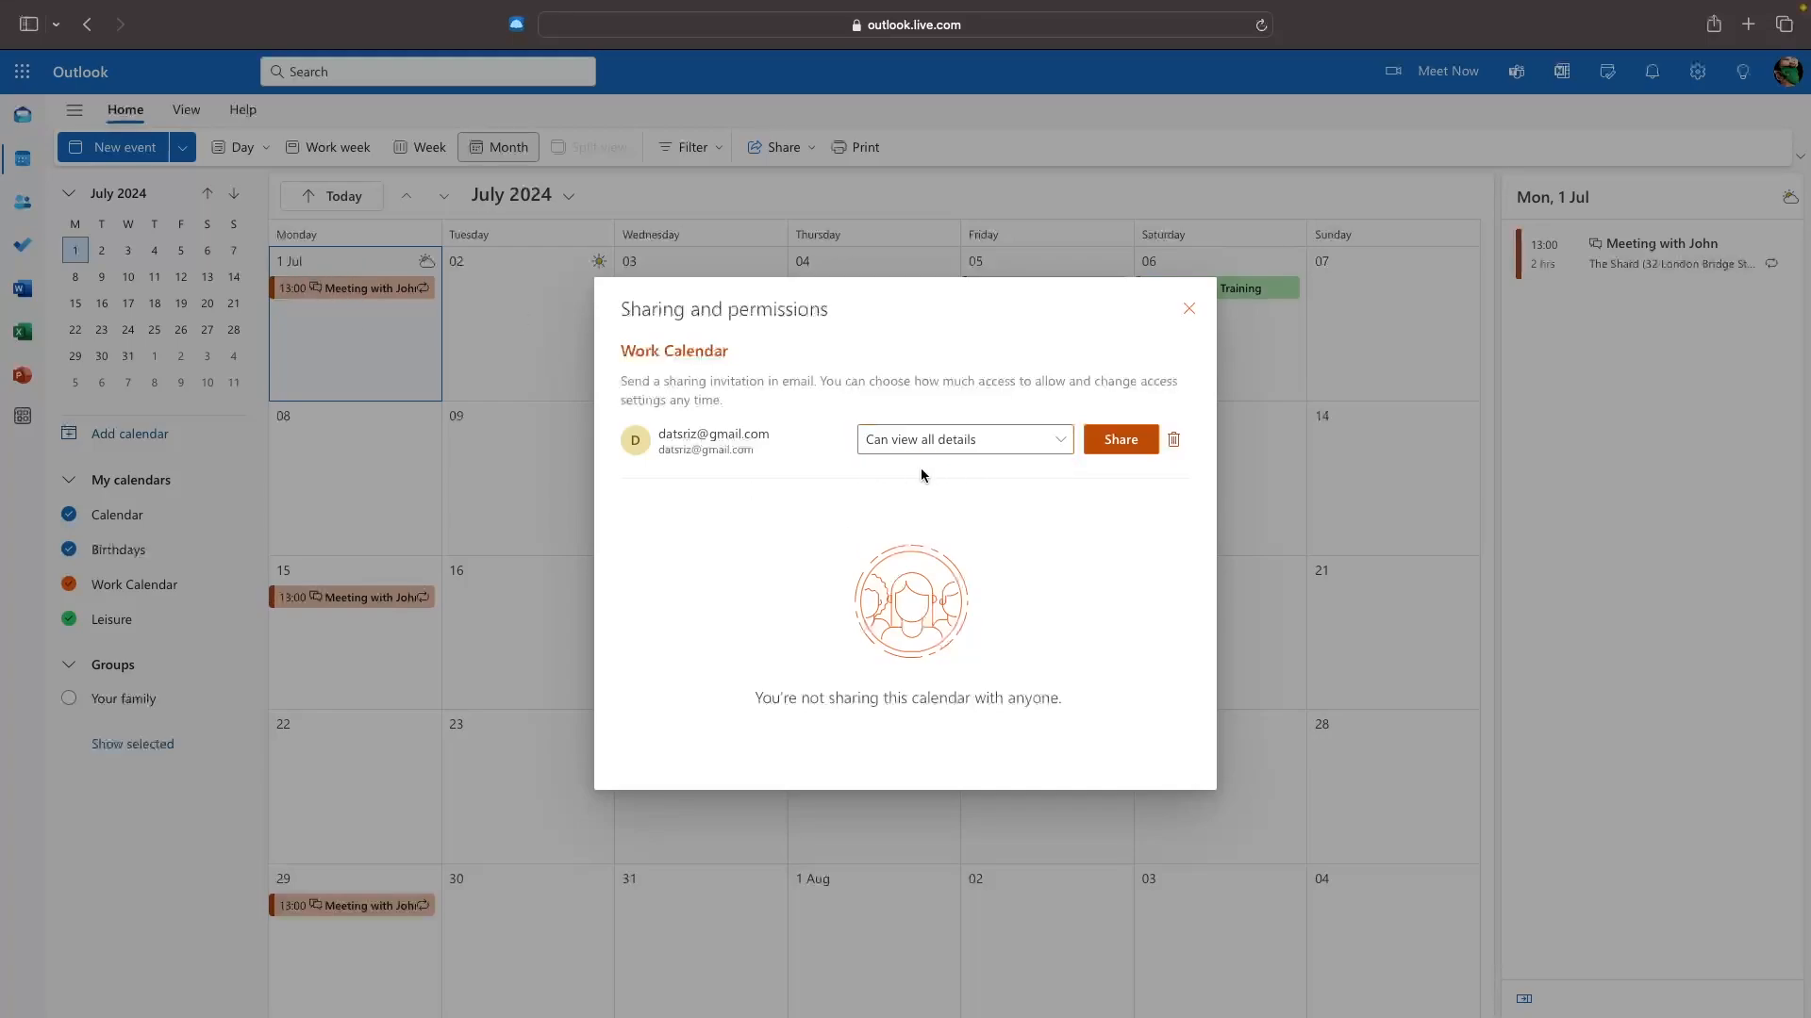
left_click(1141, 440)
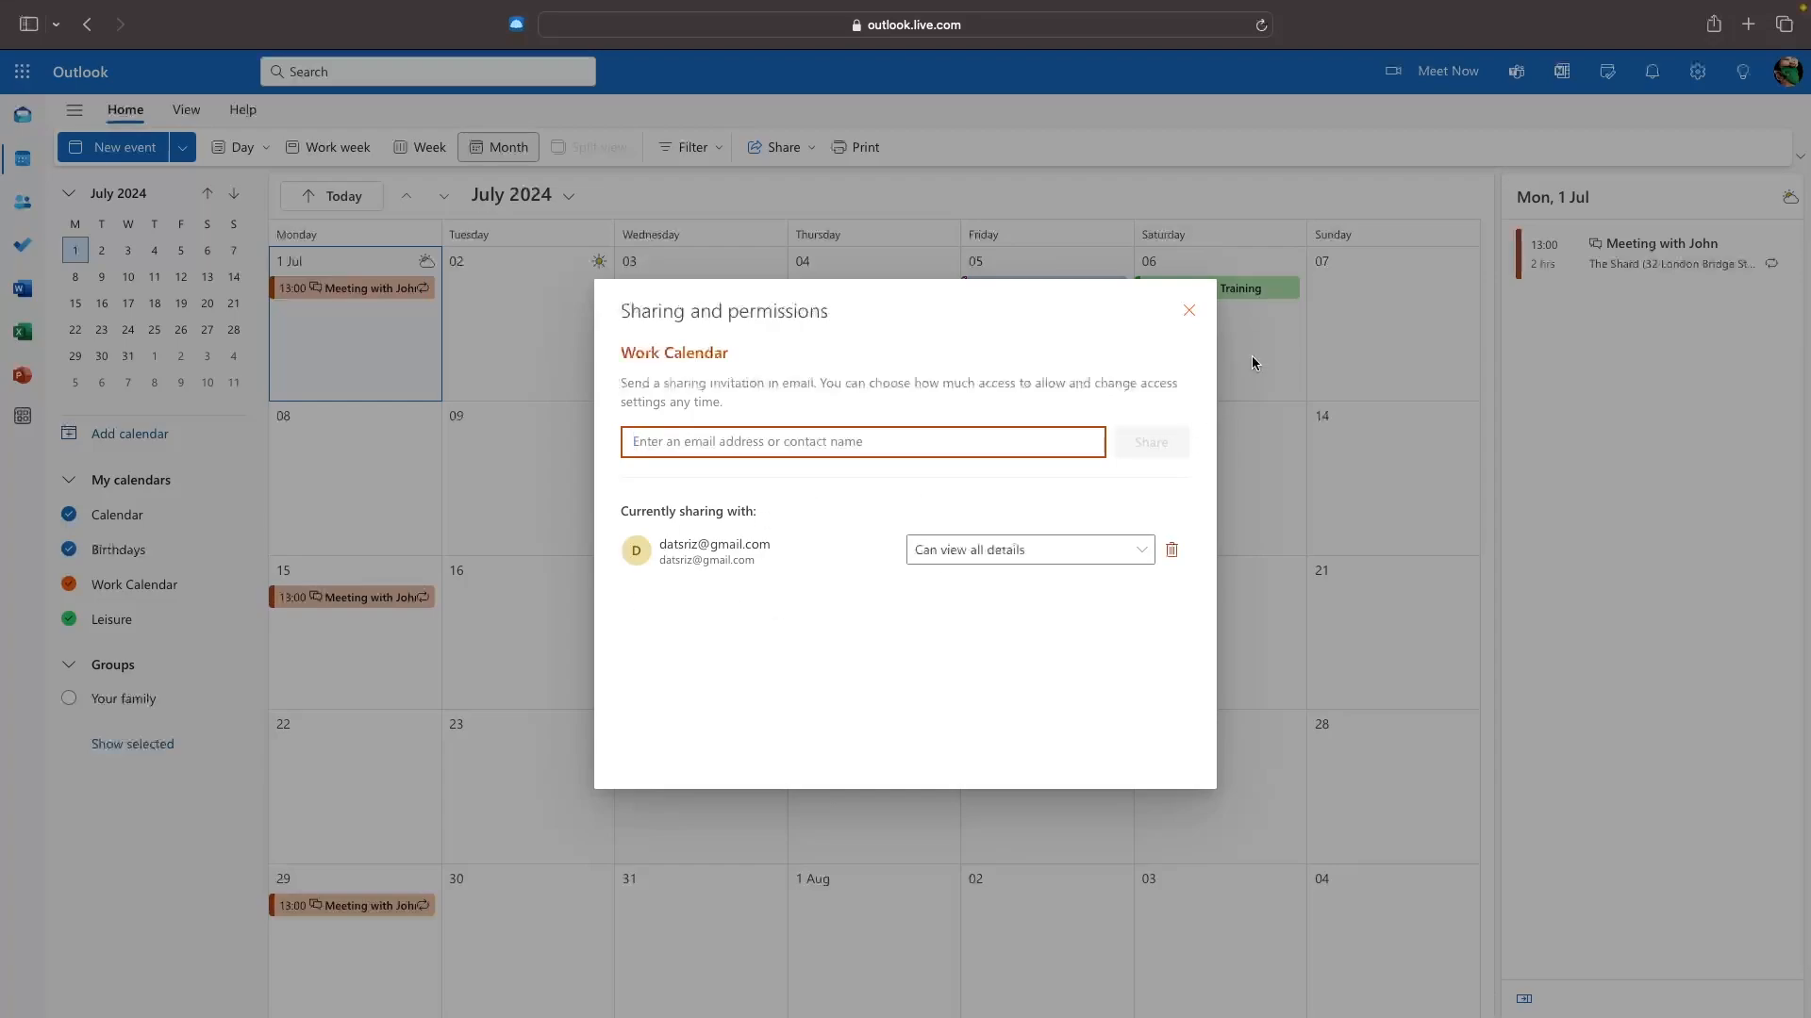
left_click(1189, 311)
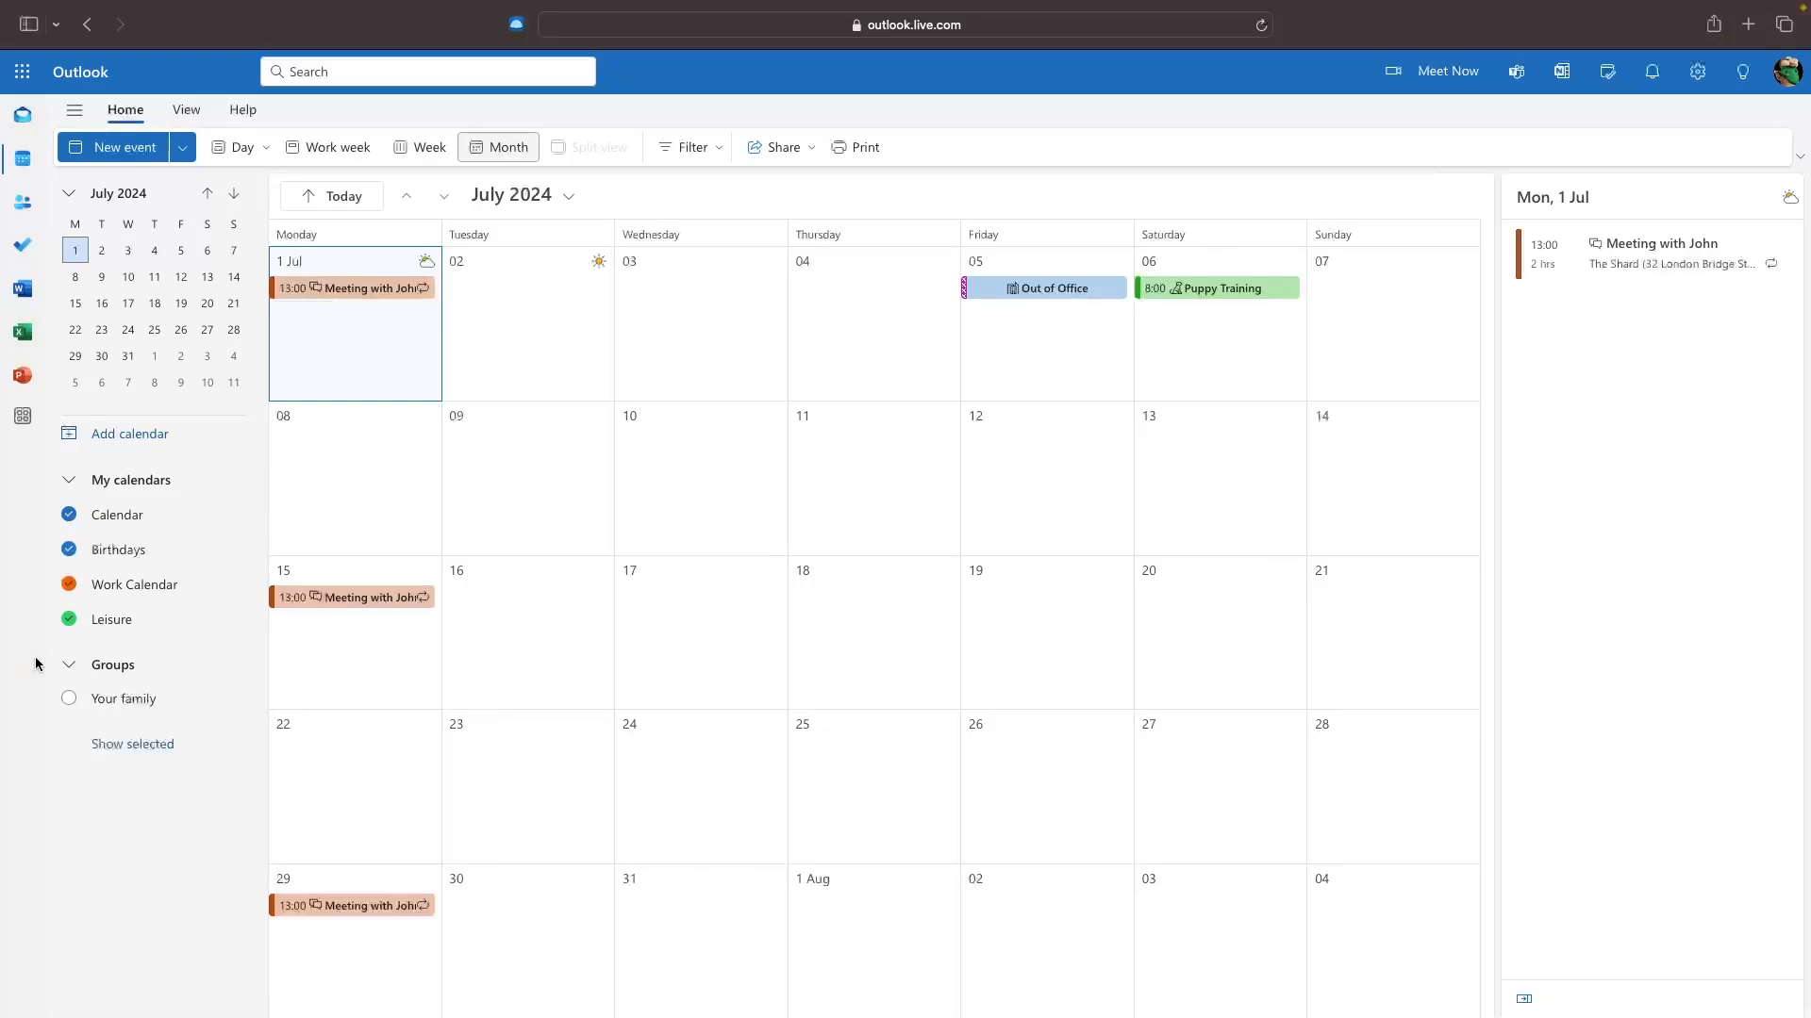
left_click(230, 619)
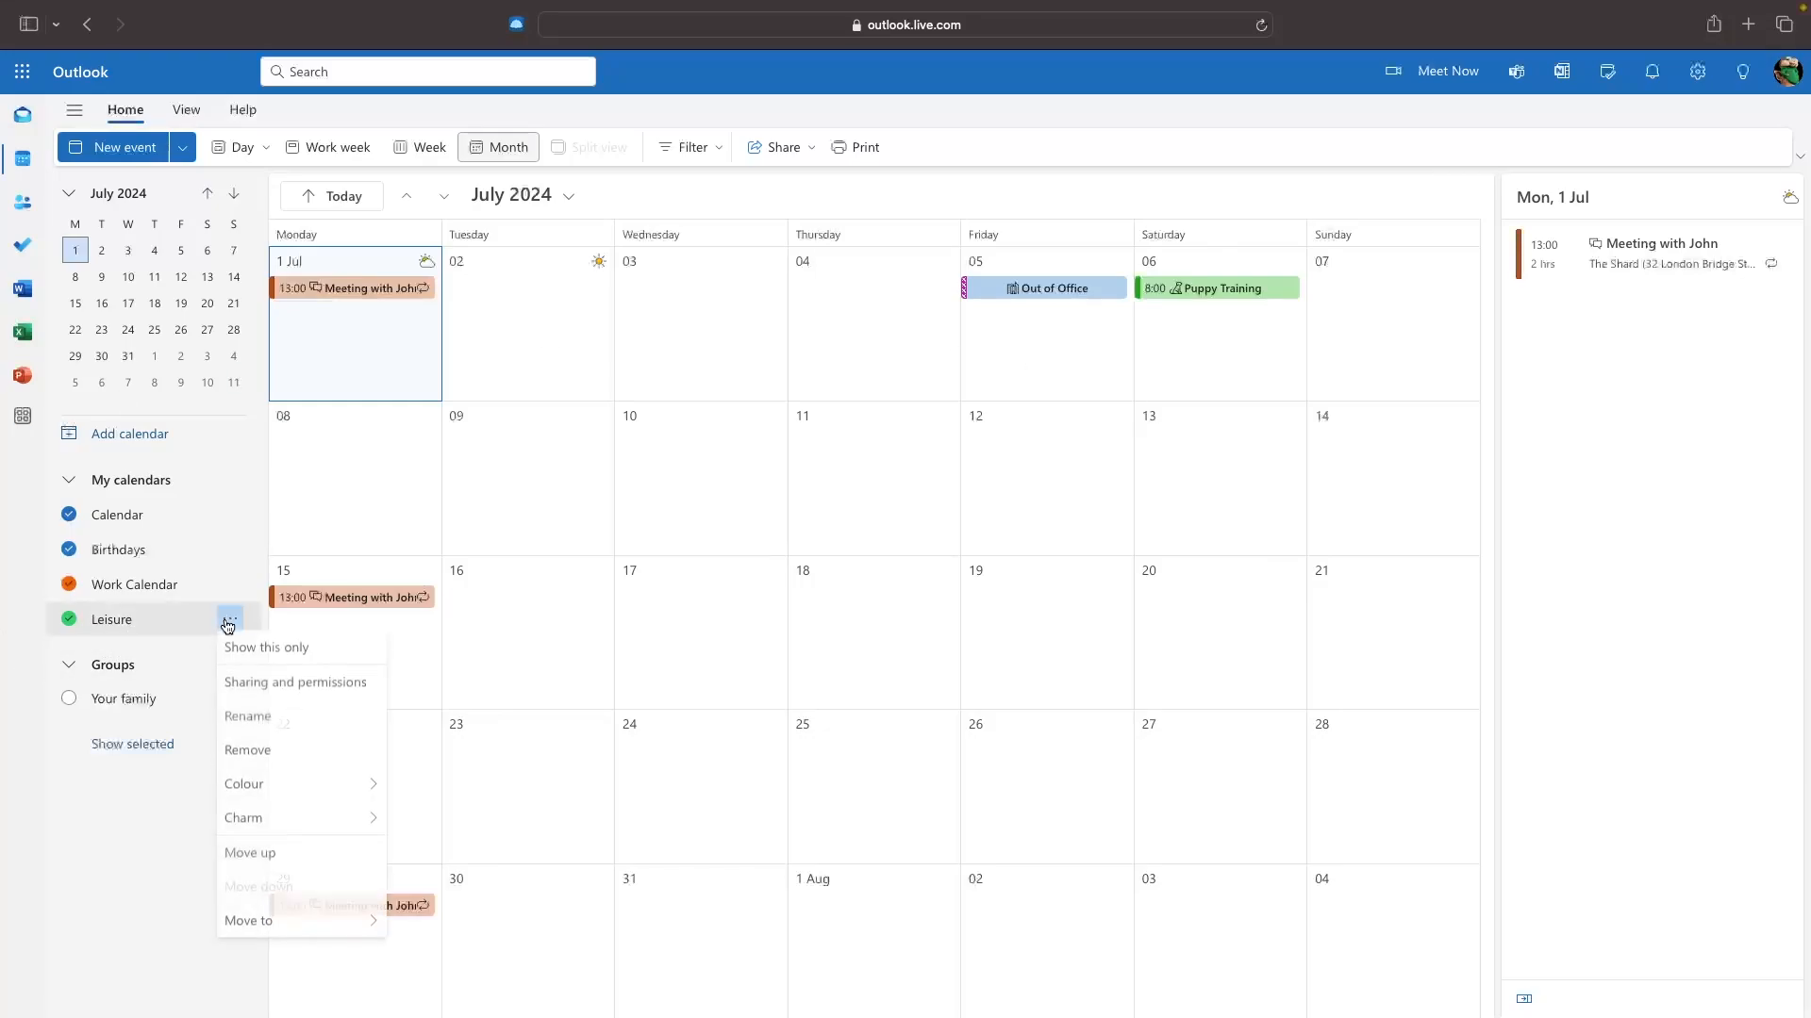
left_click(283, 685)
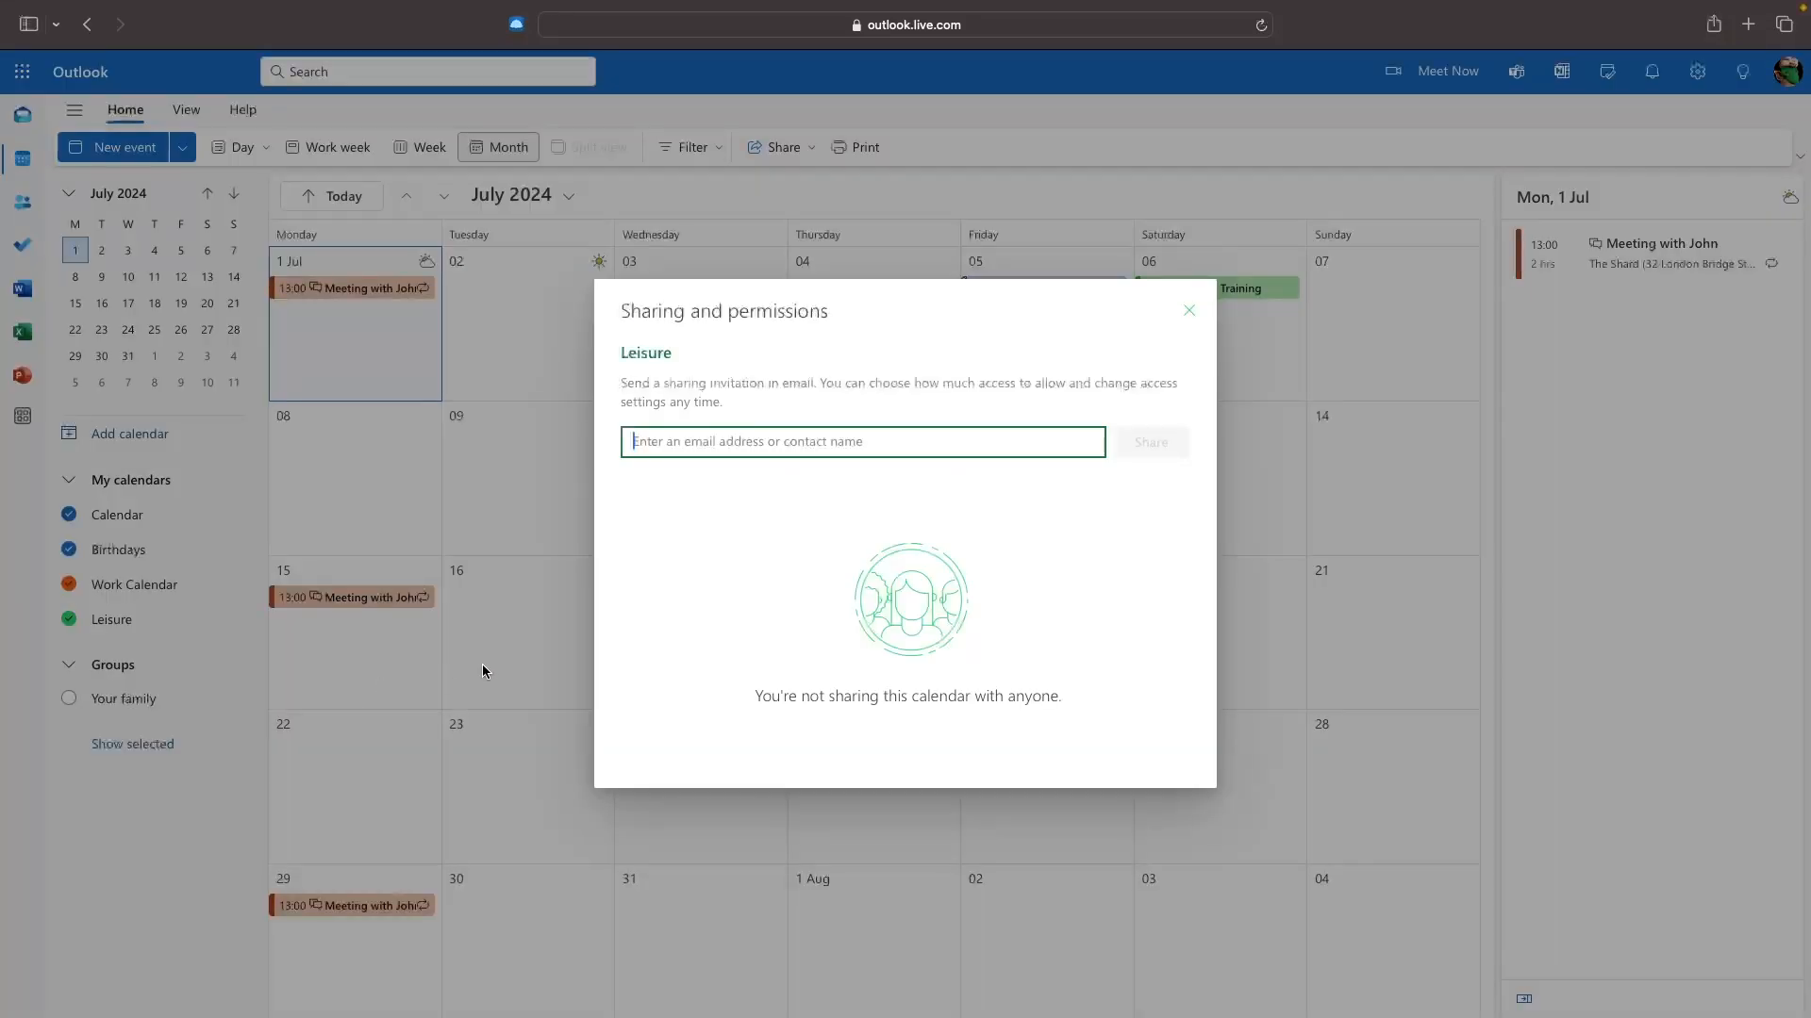
left_click(1202, 328)
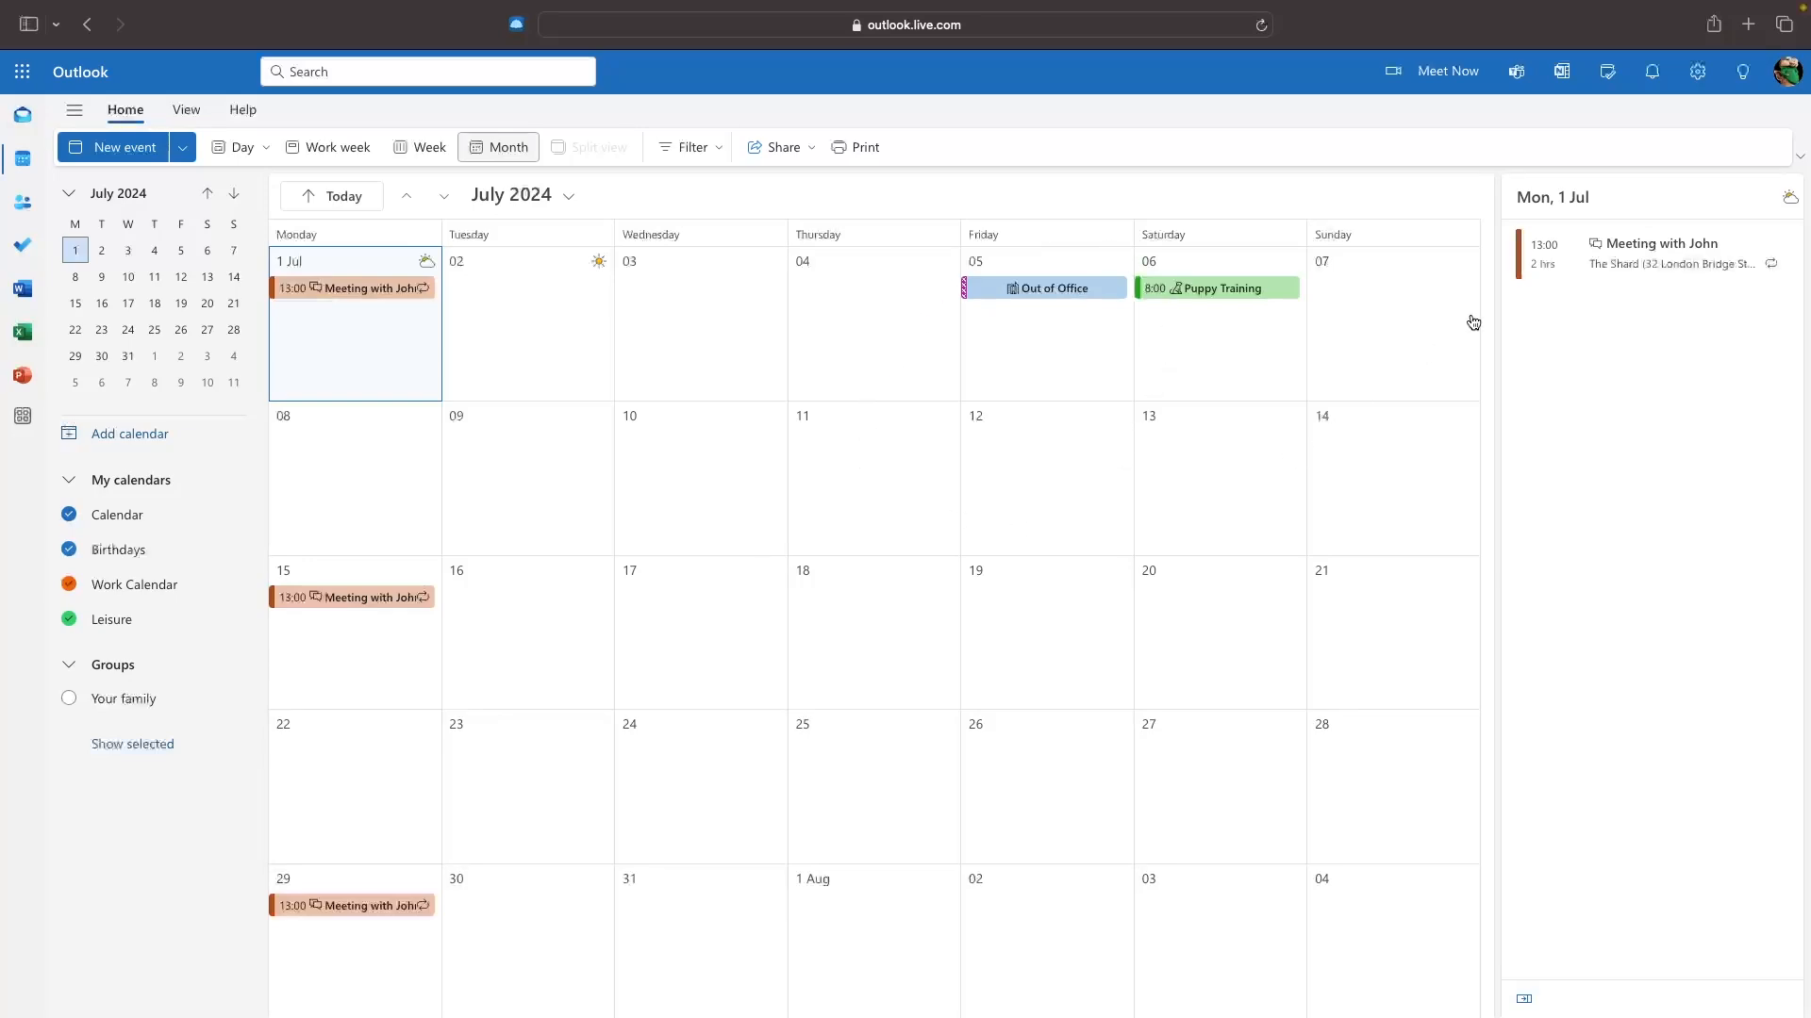
left_click(1699, 72)
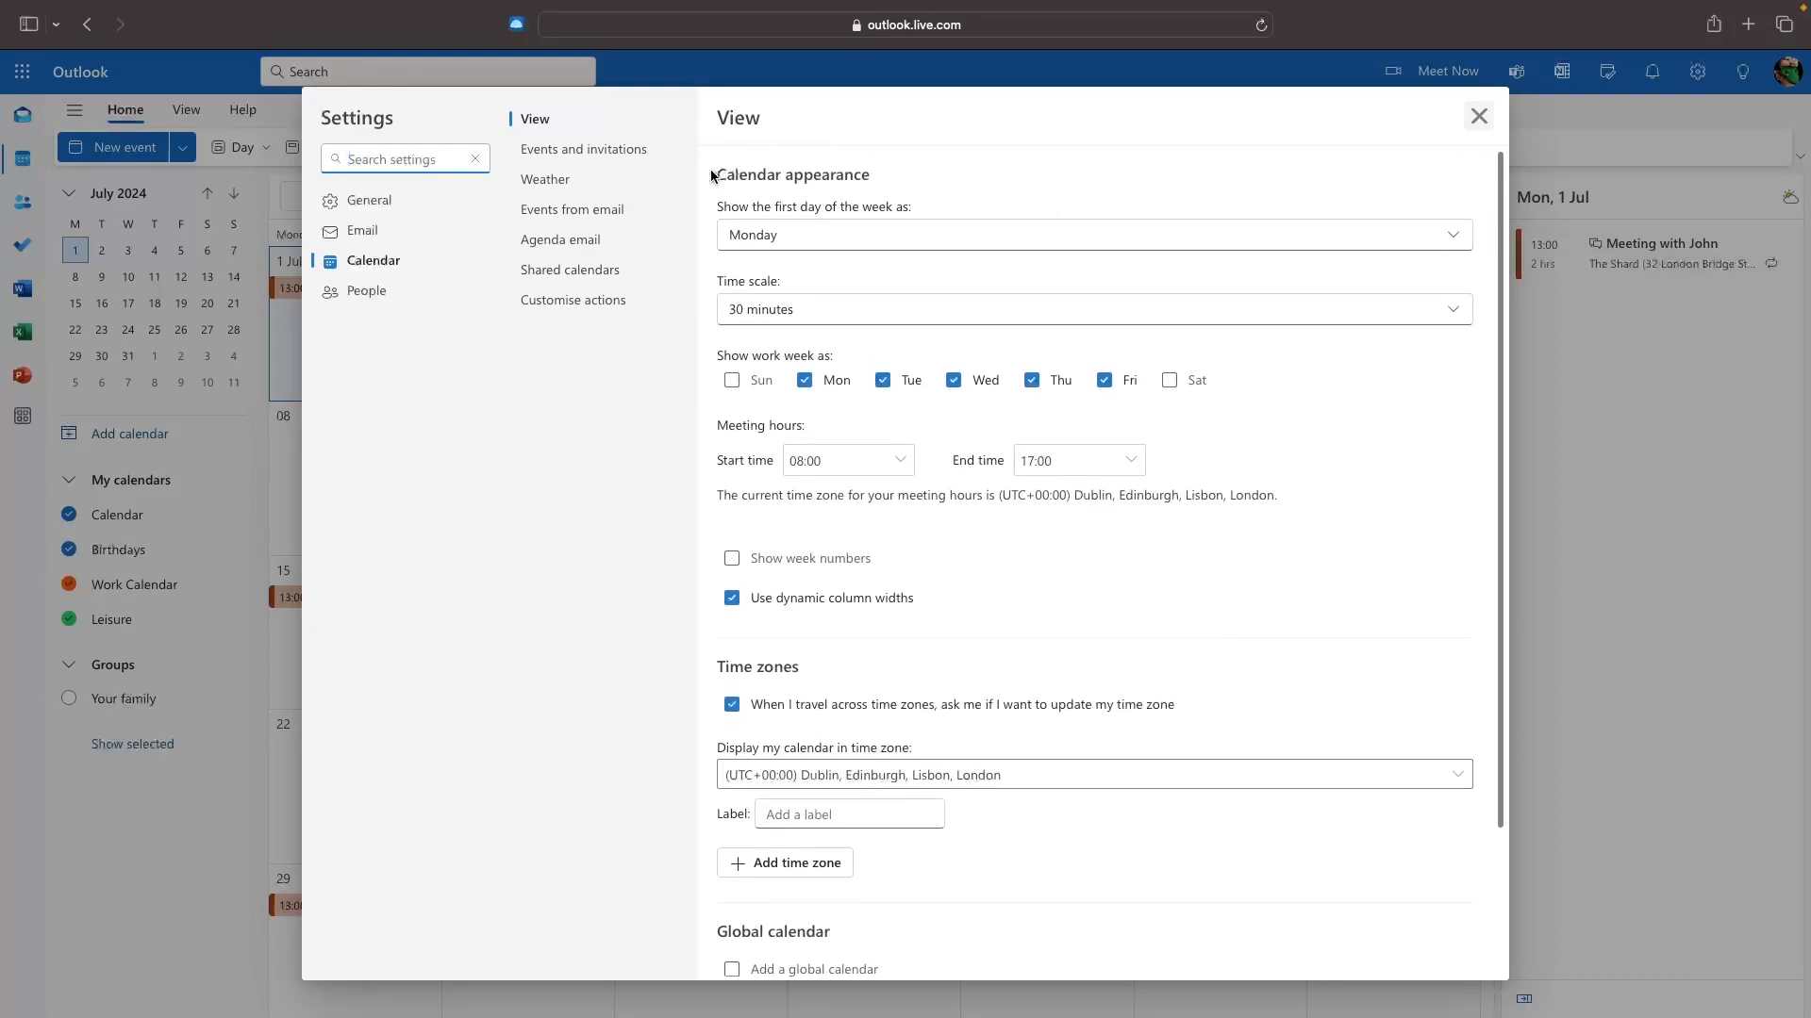
left_click(875, 233)
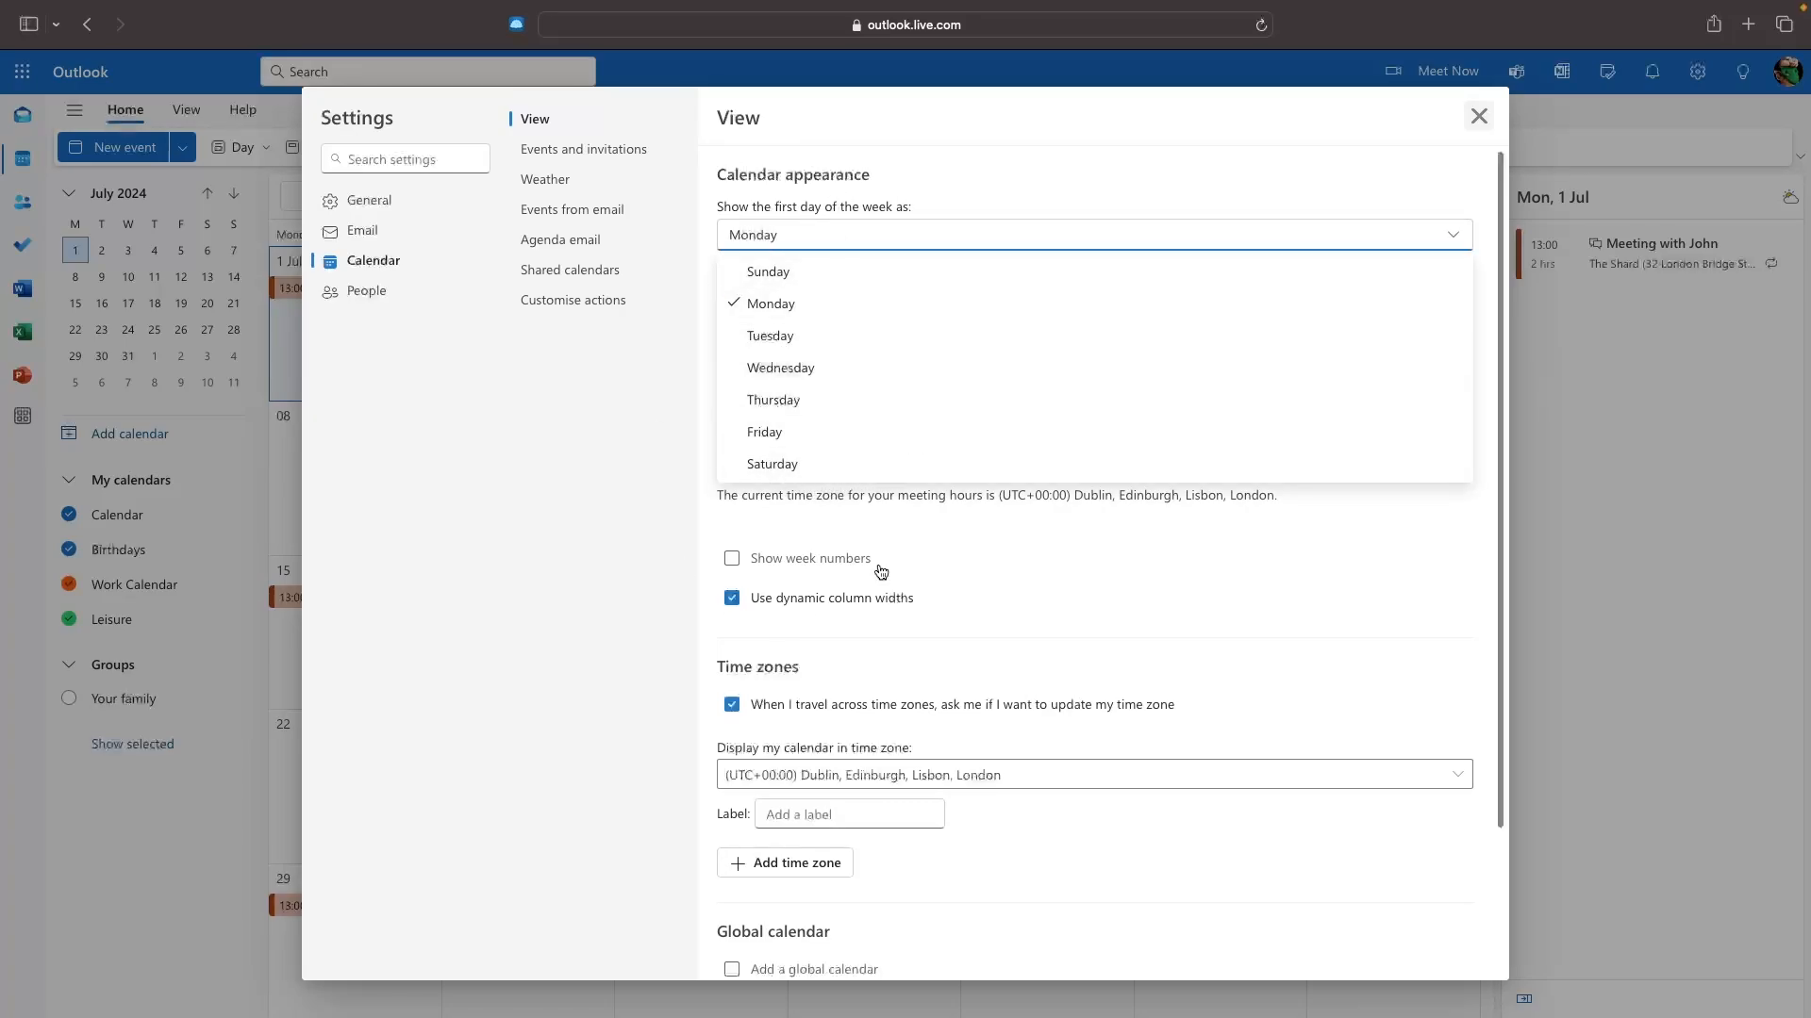
left_click(783, 311)
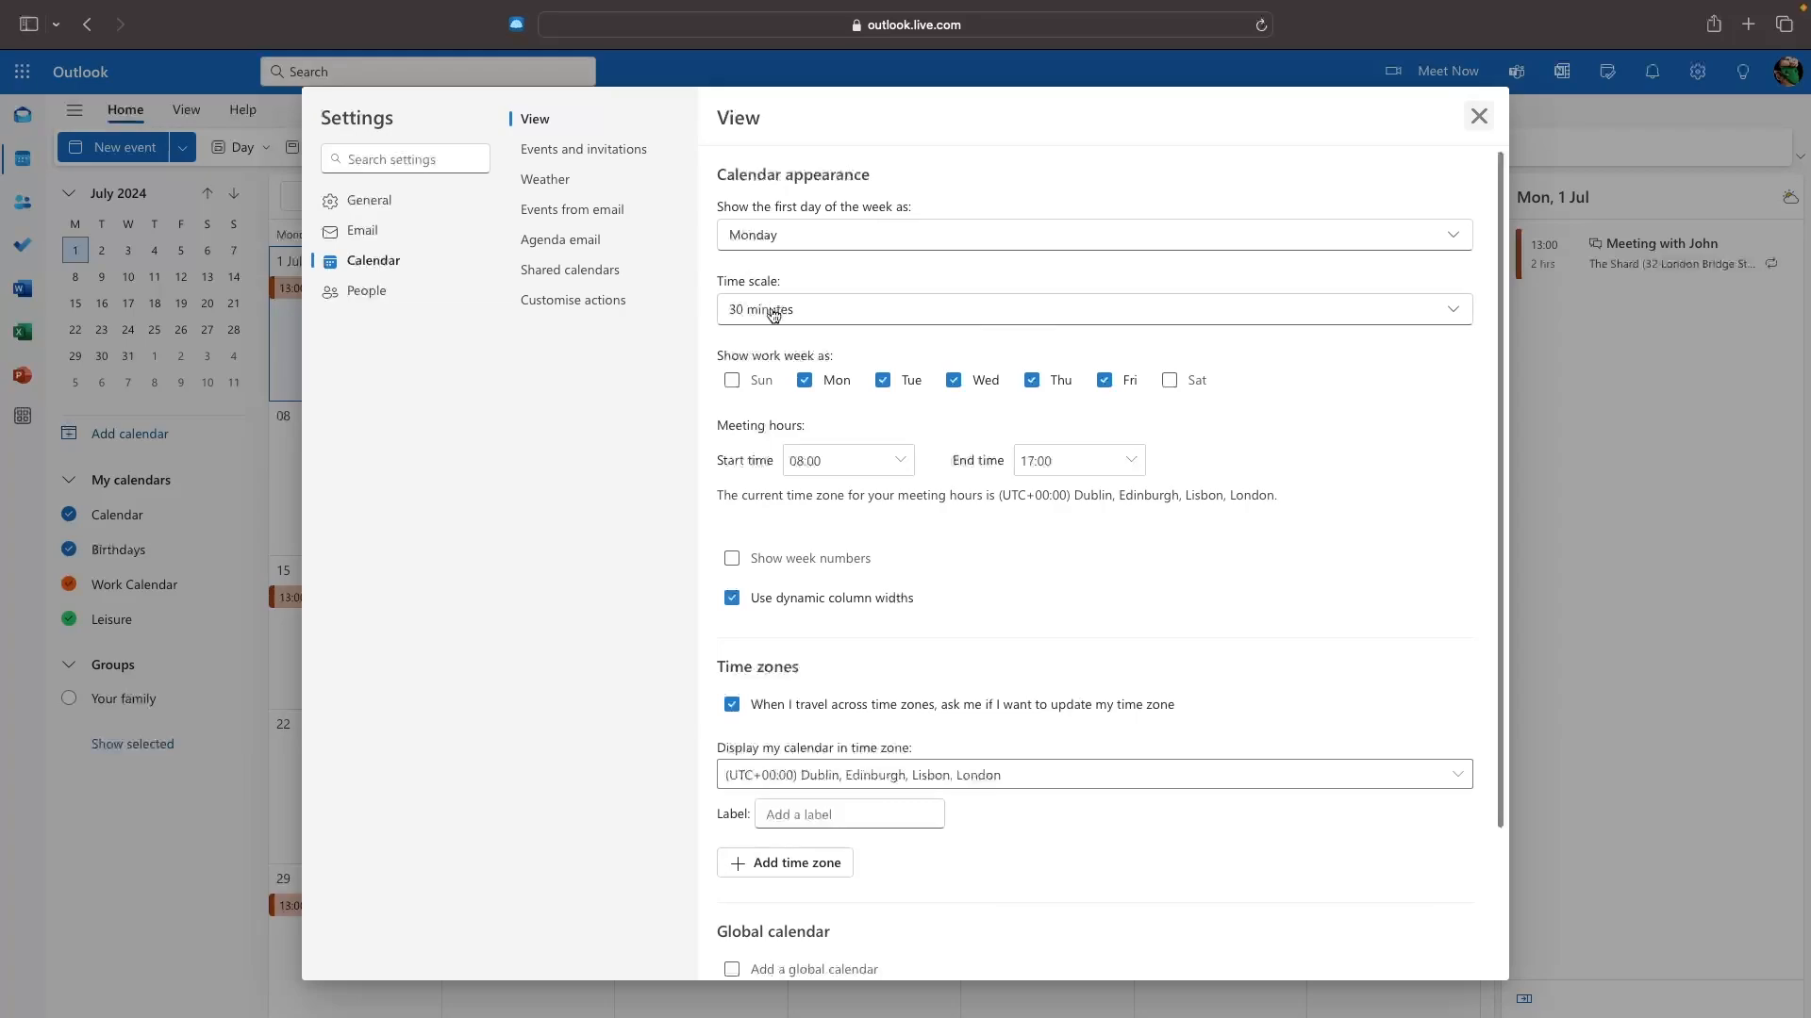
left_click(1478, 116)
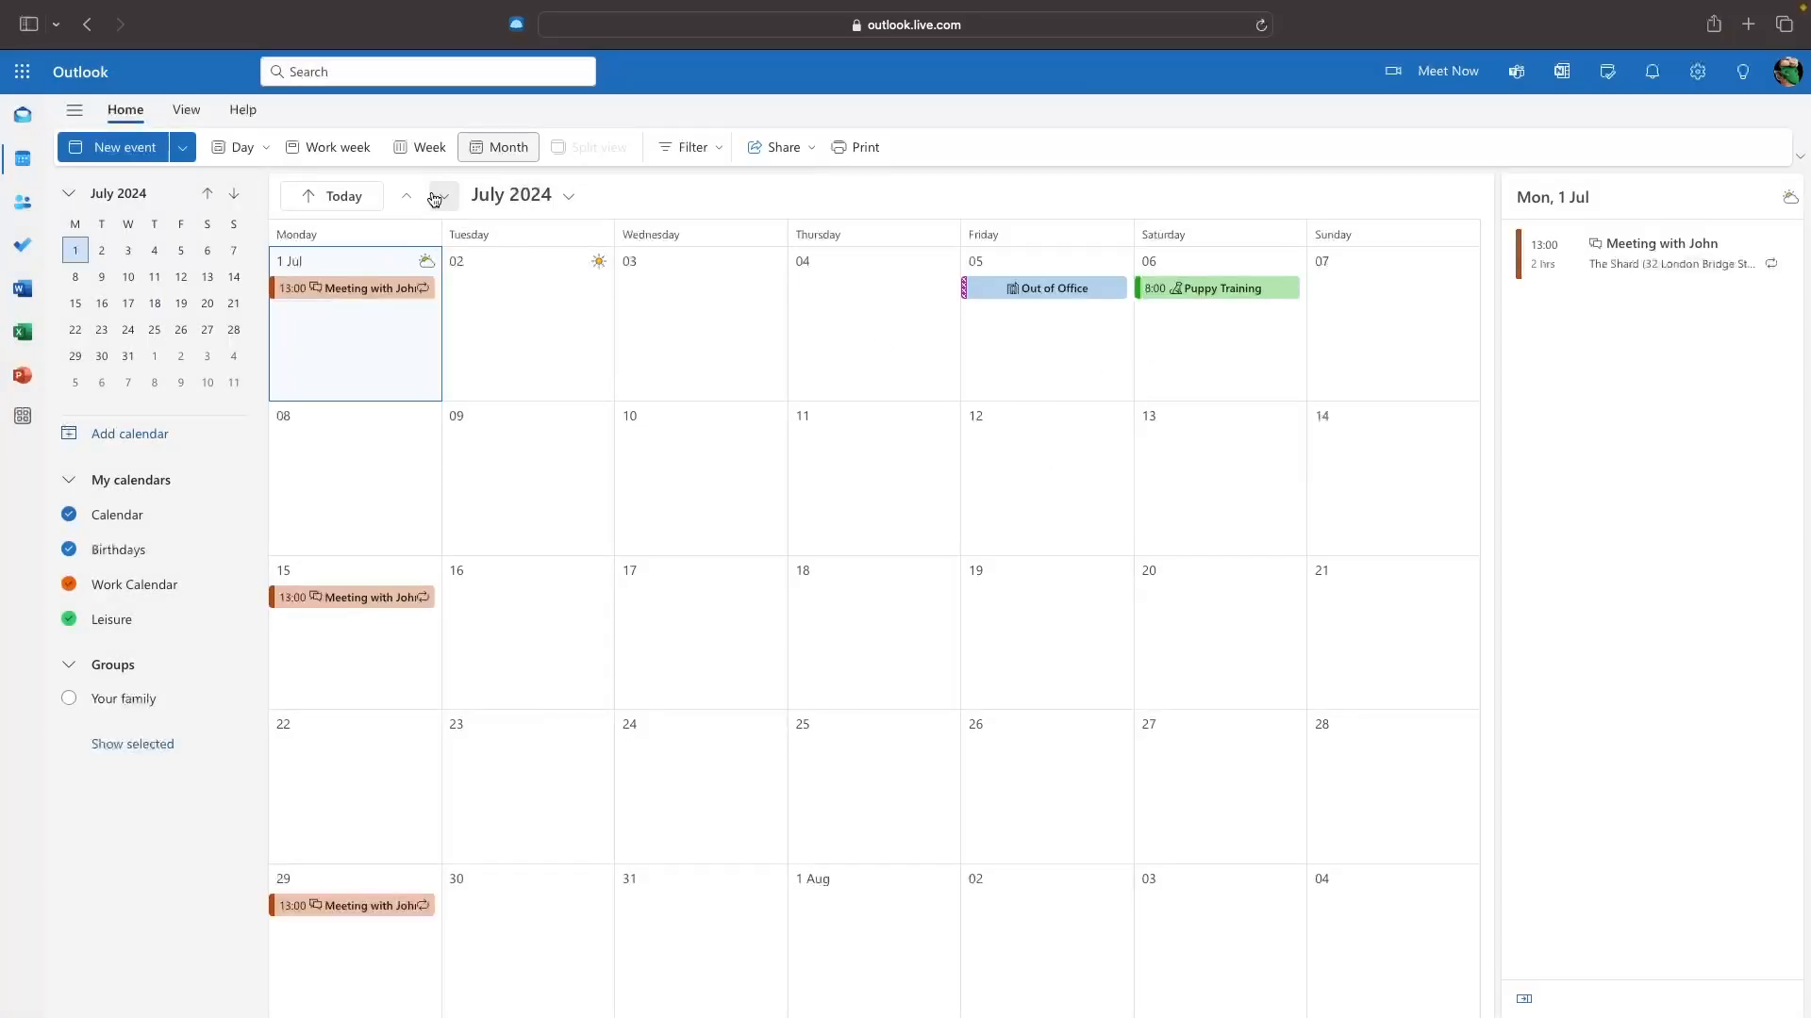
Show the 01–07 July week and try a 60-minute time scale in calendar view settings.
left_click(432, 152)
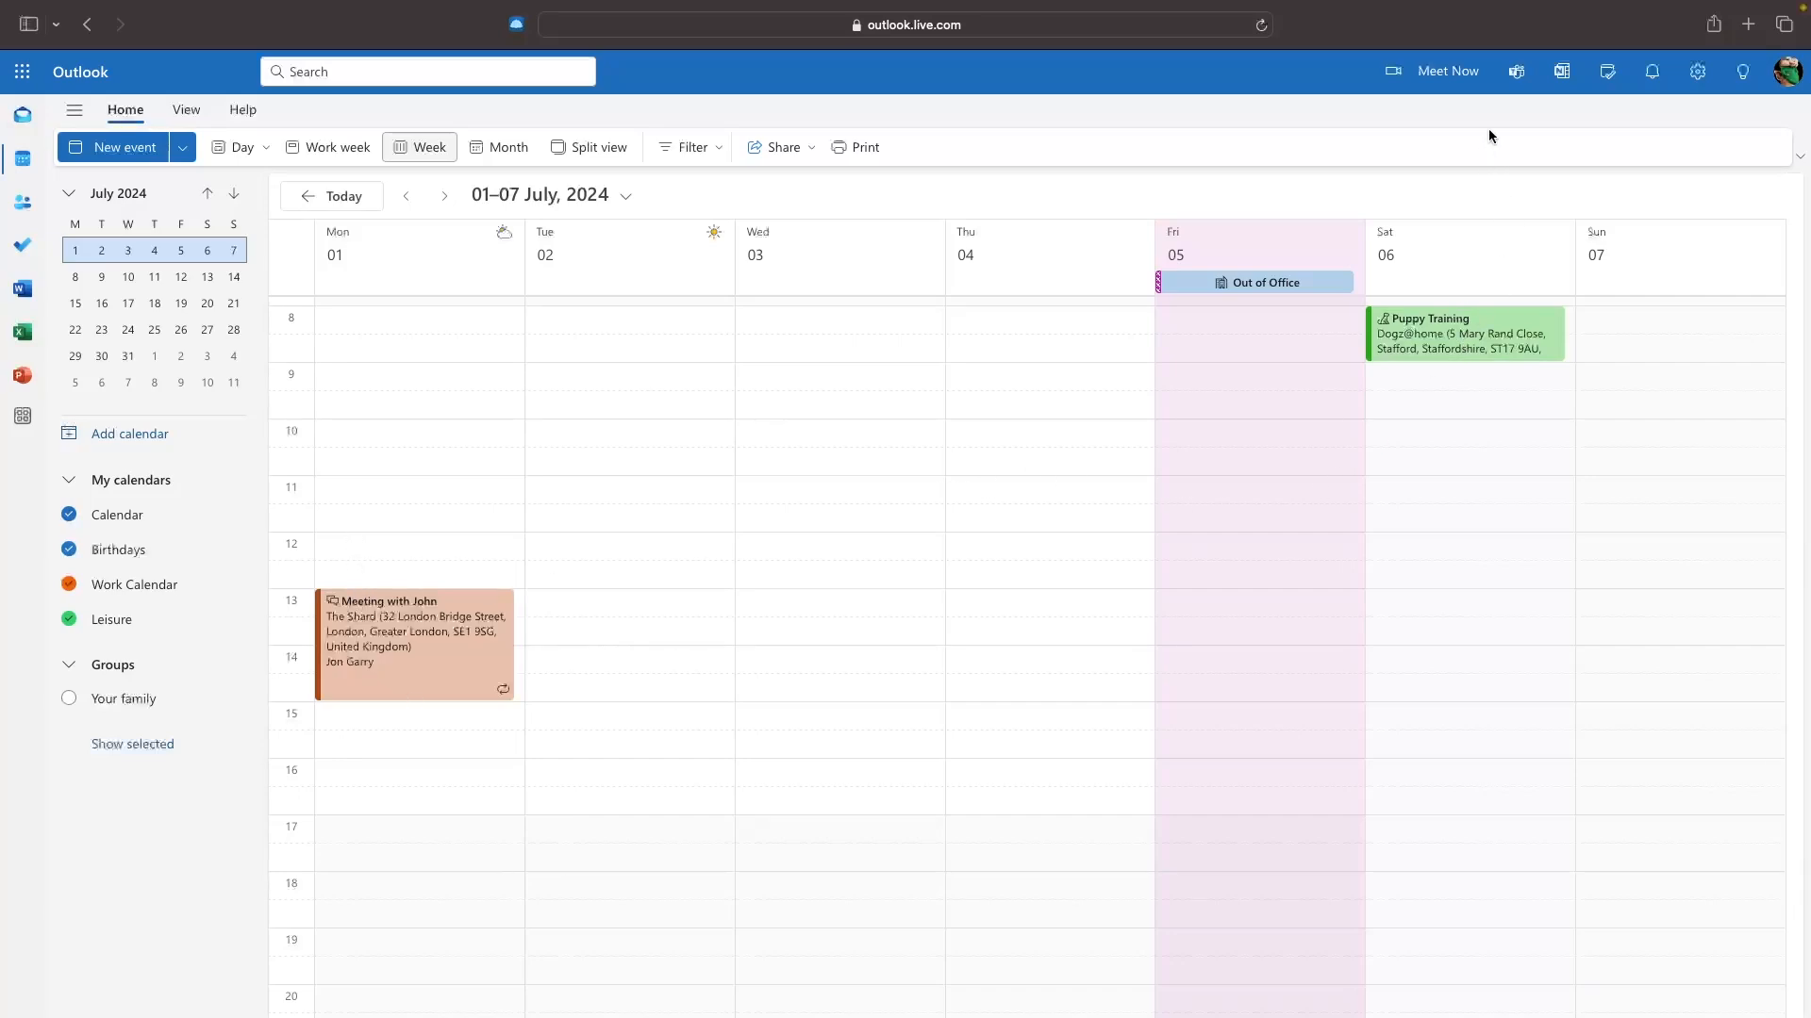
left_click(1697, 71)
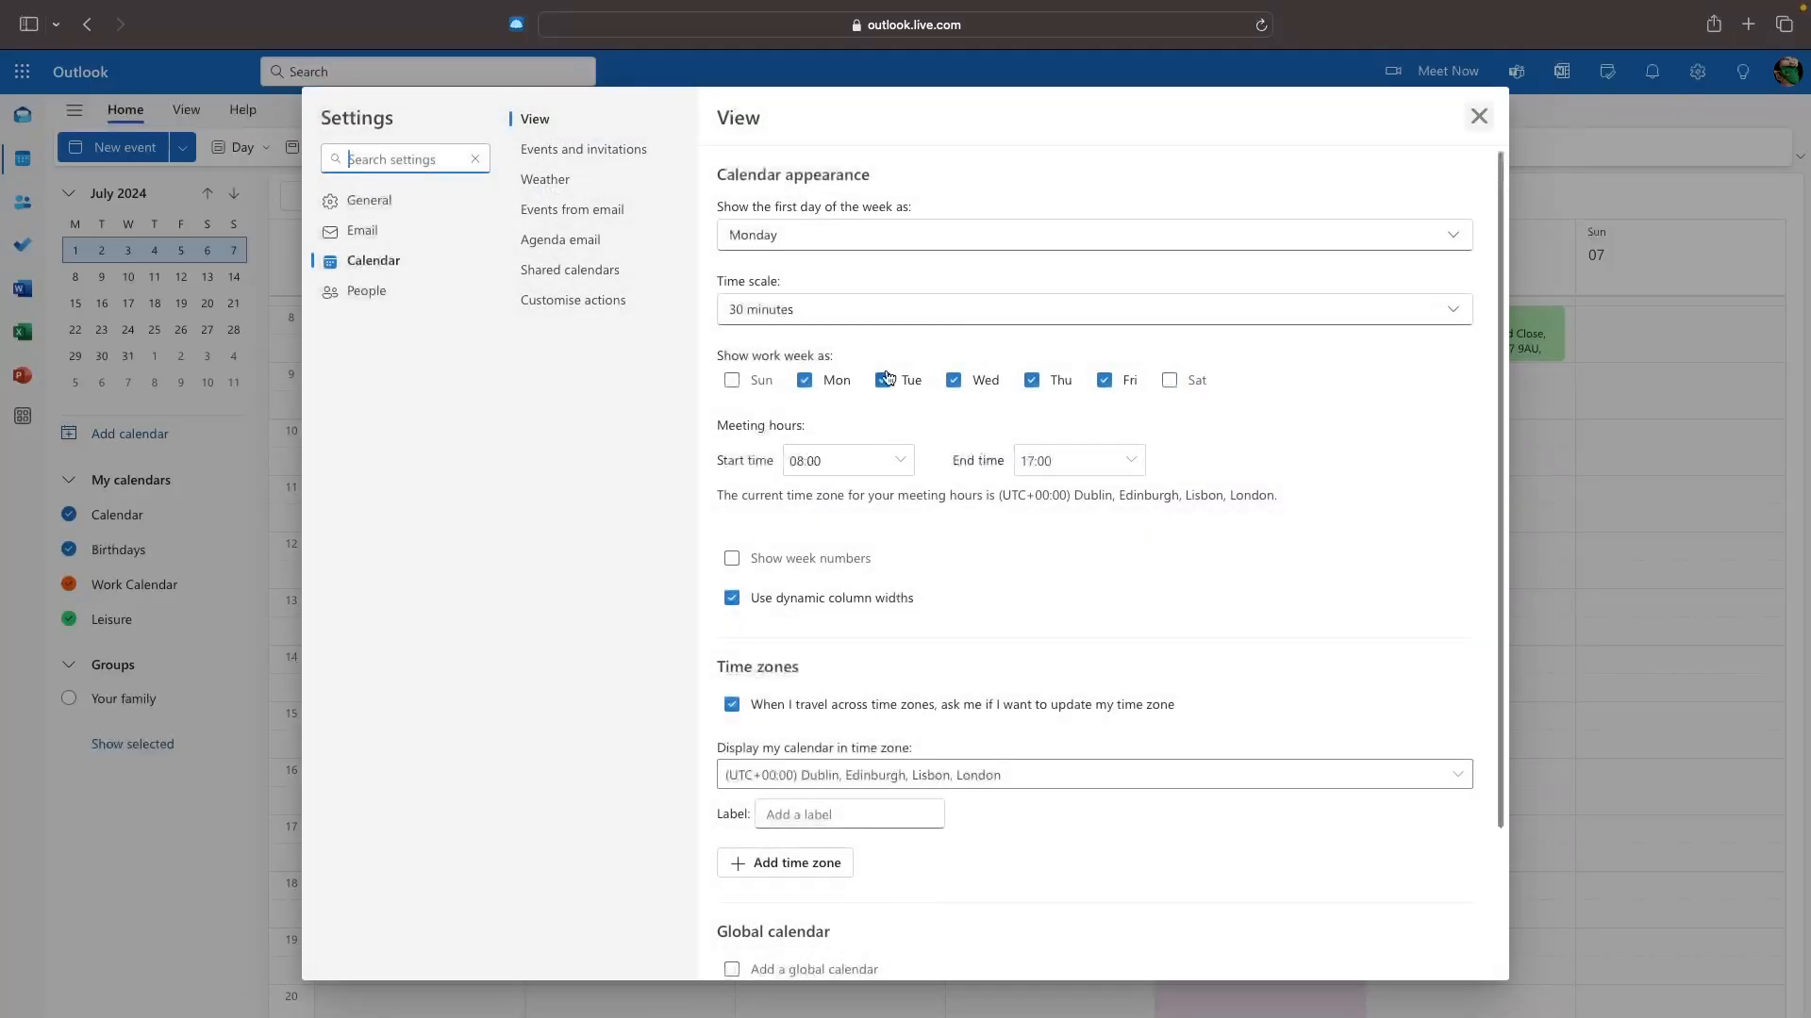
left_click(820, 313)
left_click(811, 506)
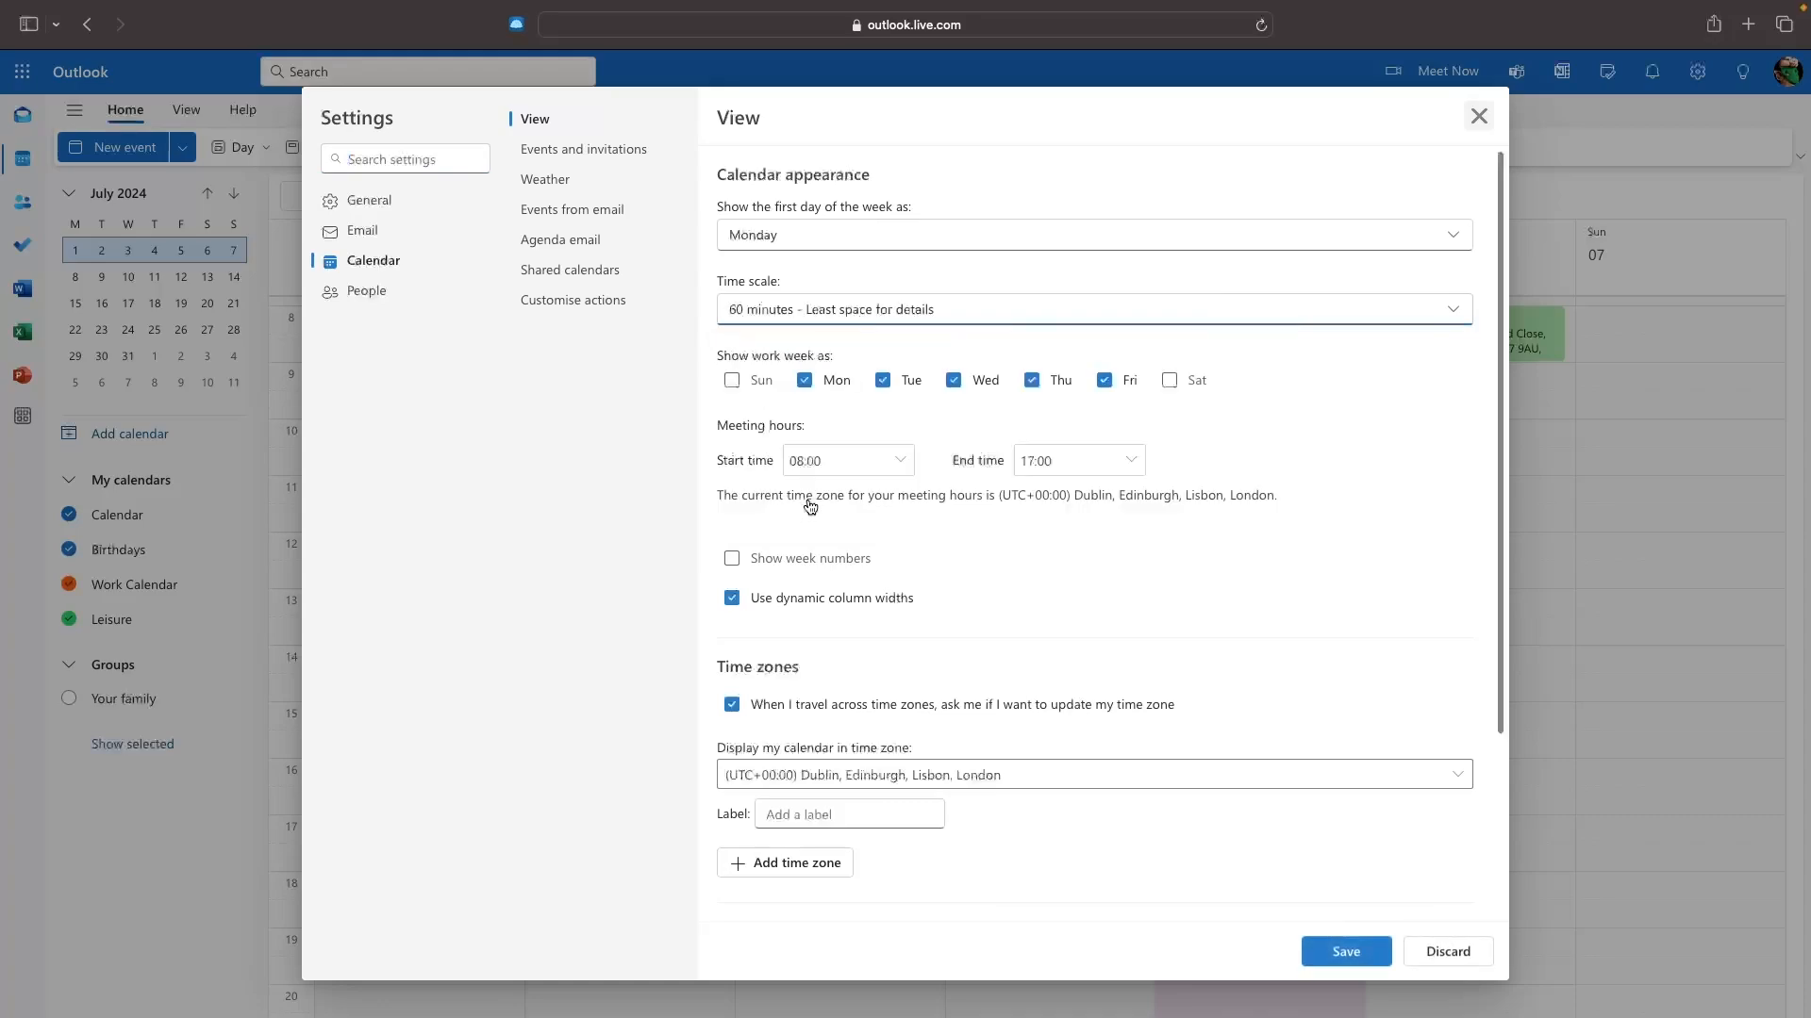
left_click(1322, 953)
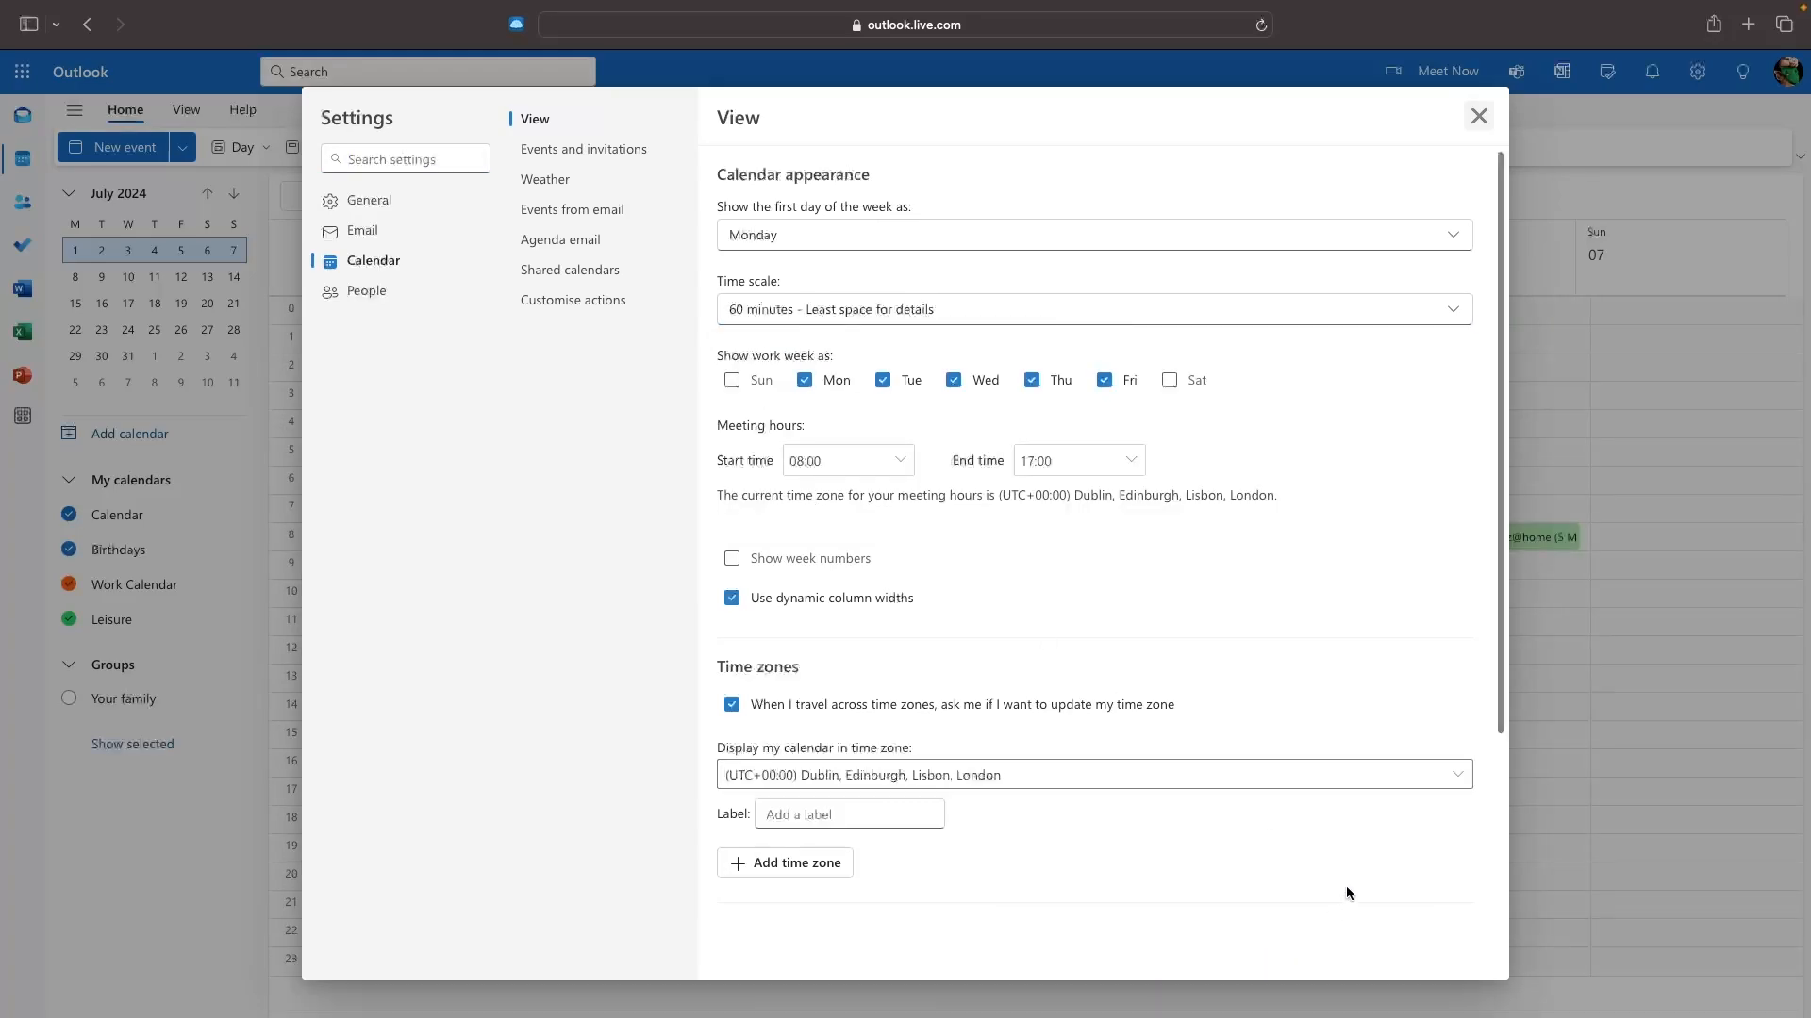
left_click(1479, 116)
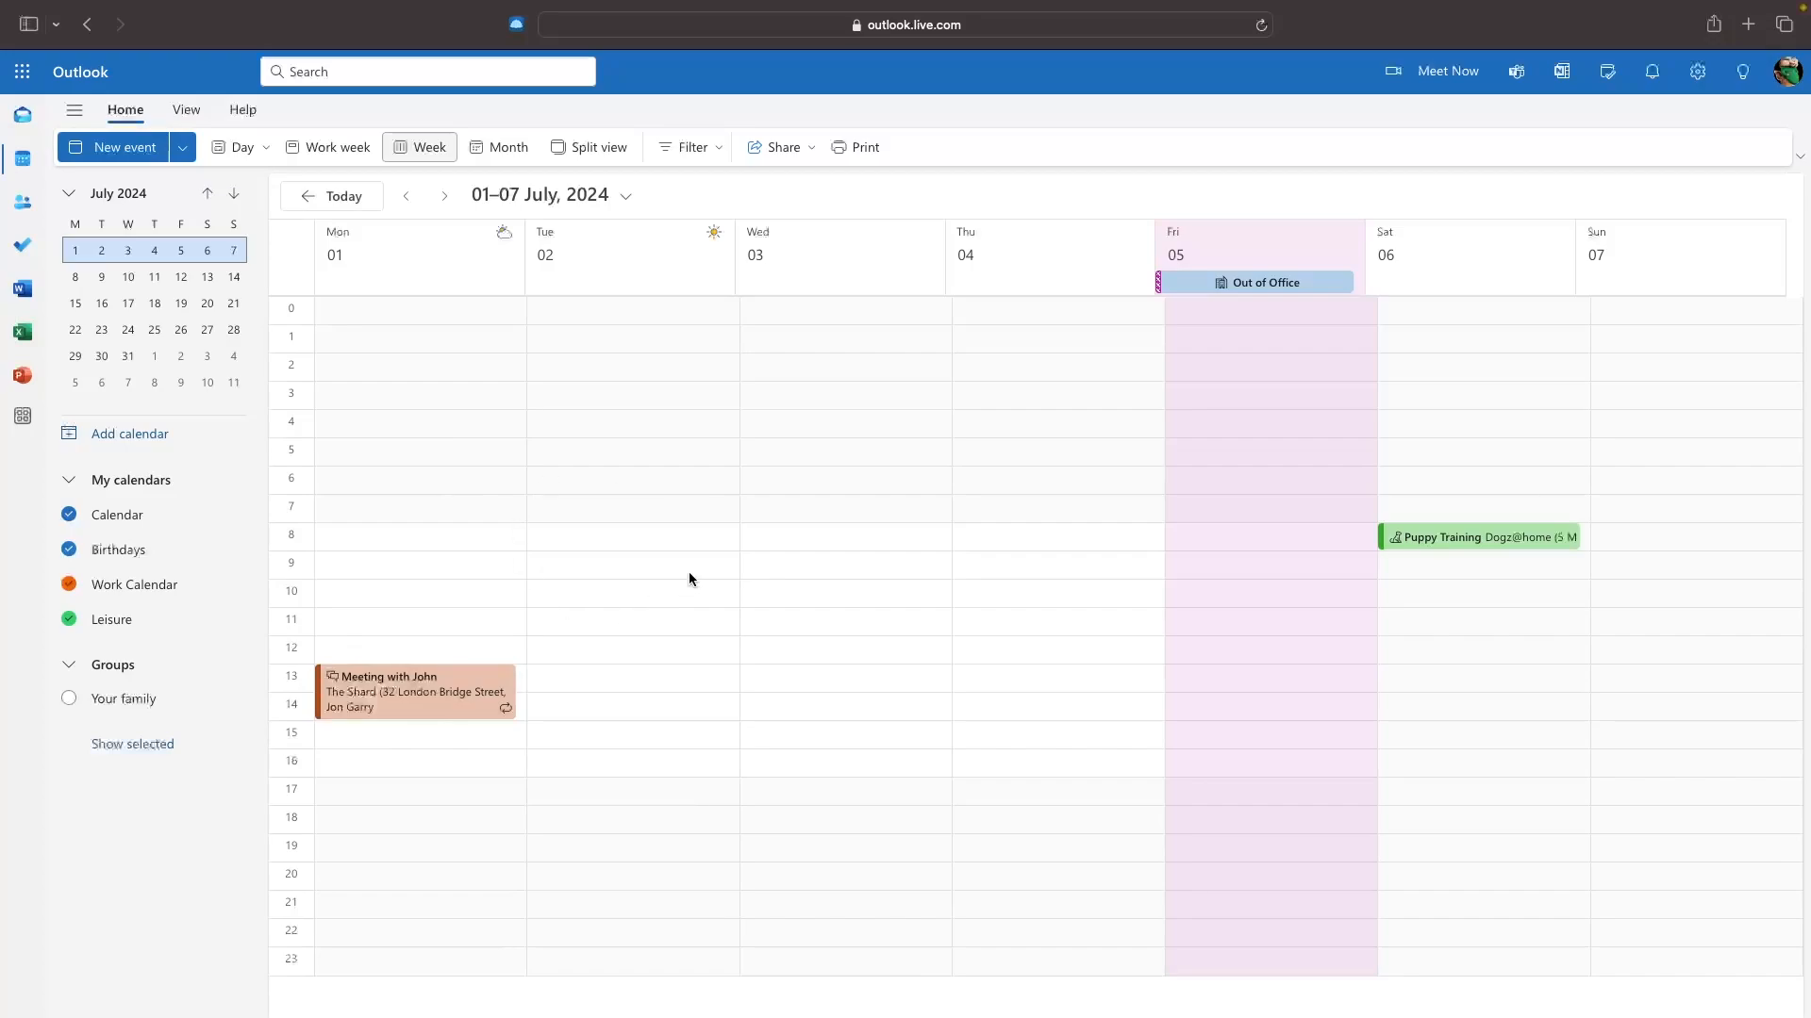
Restore the 30-minute time scale, add Saturday to the work week, and show the work week.
left_click(1697, 71)
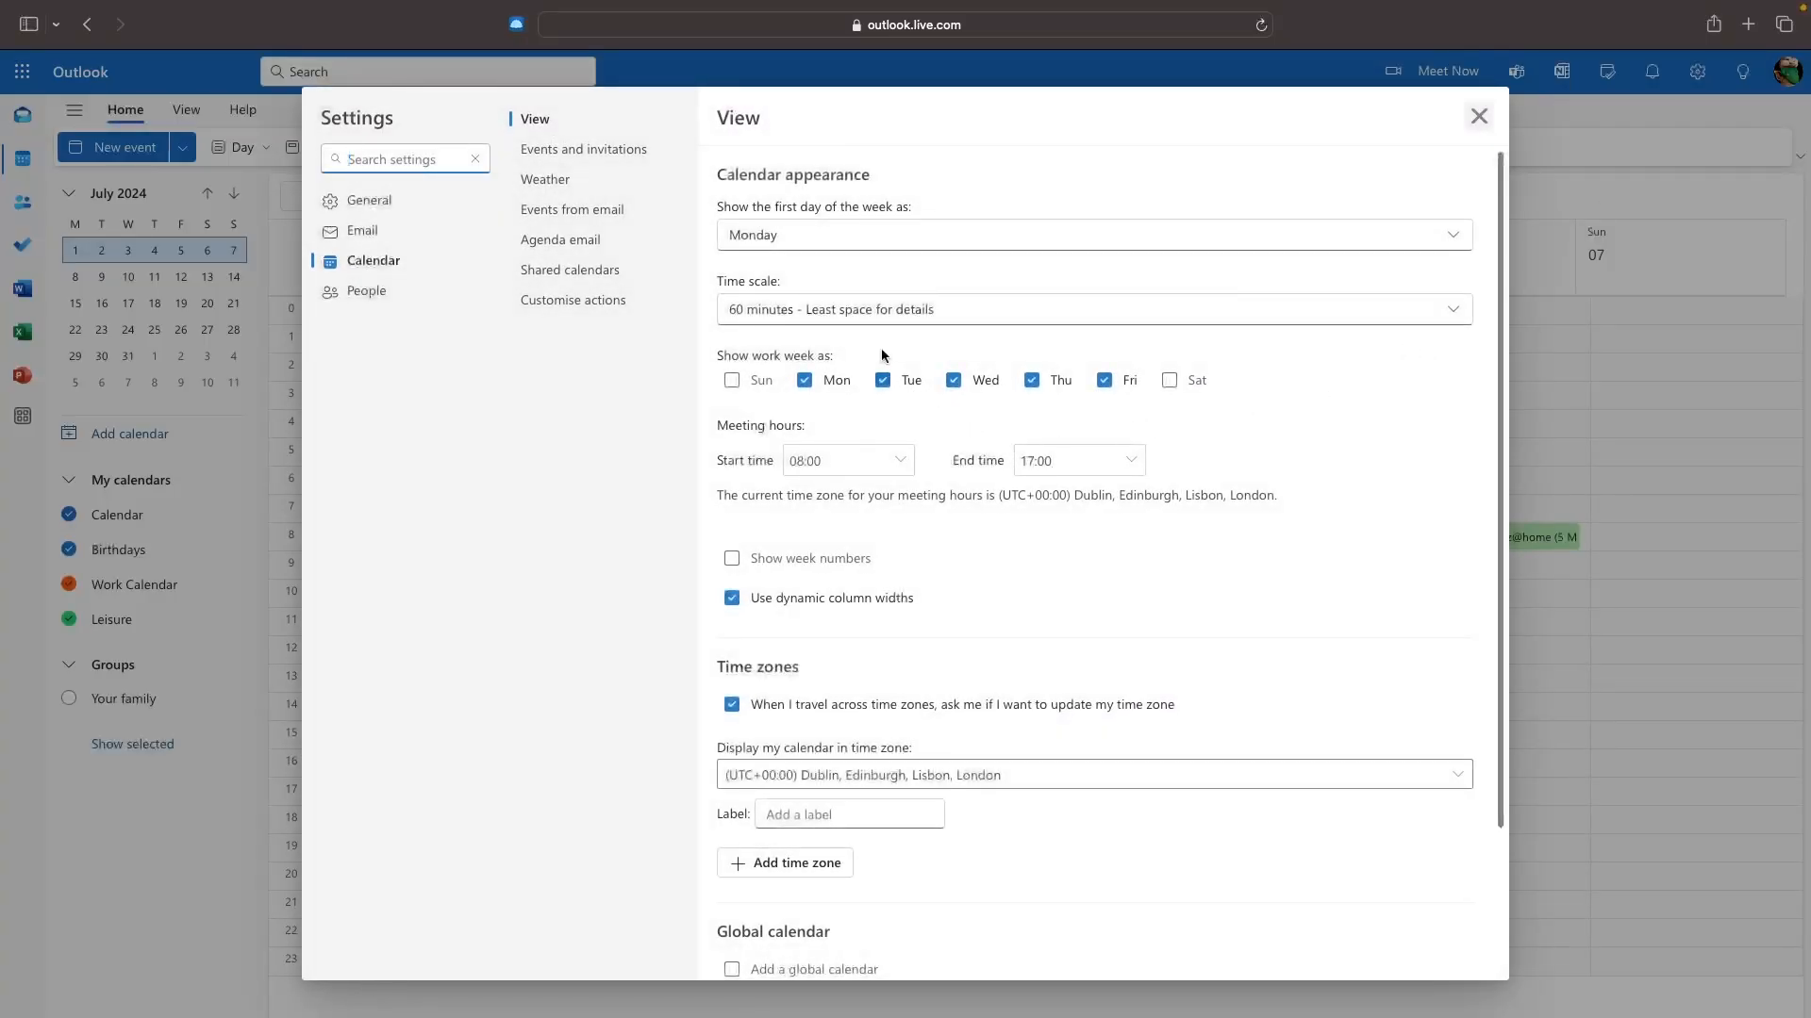
left_click(774, 314)
left_click(813, 467)
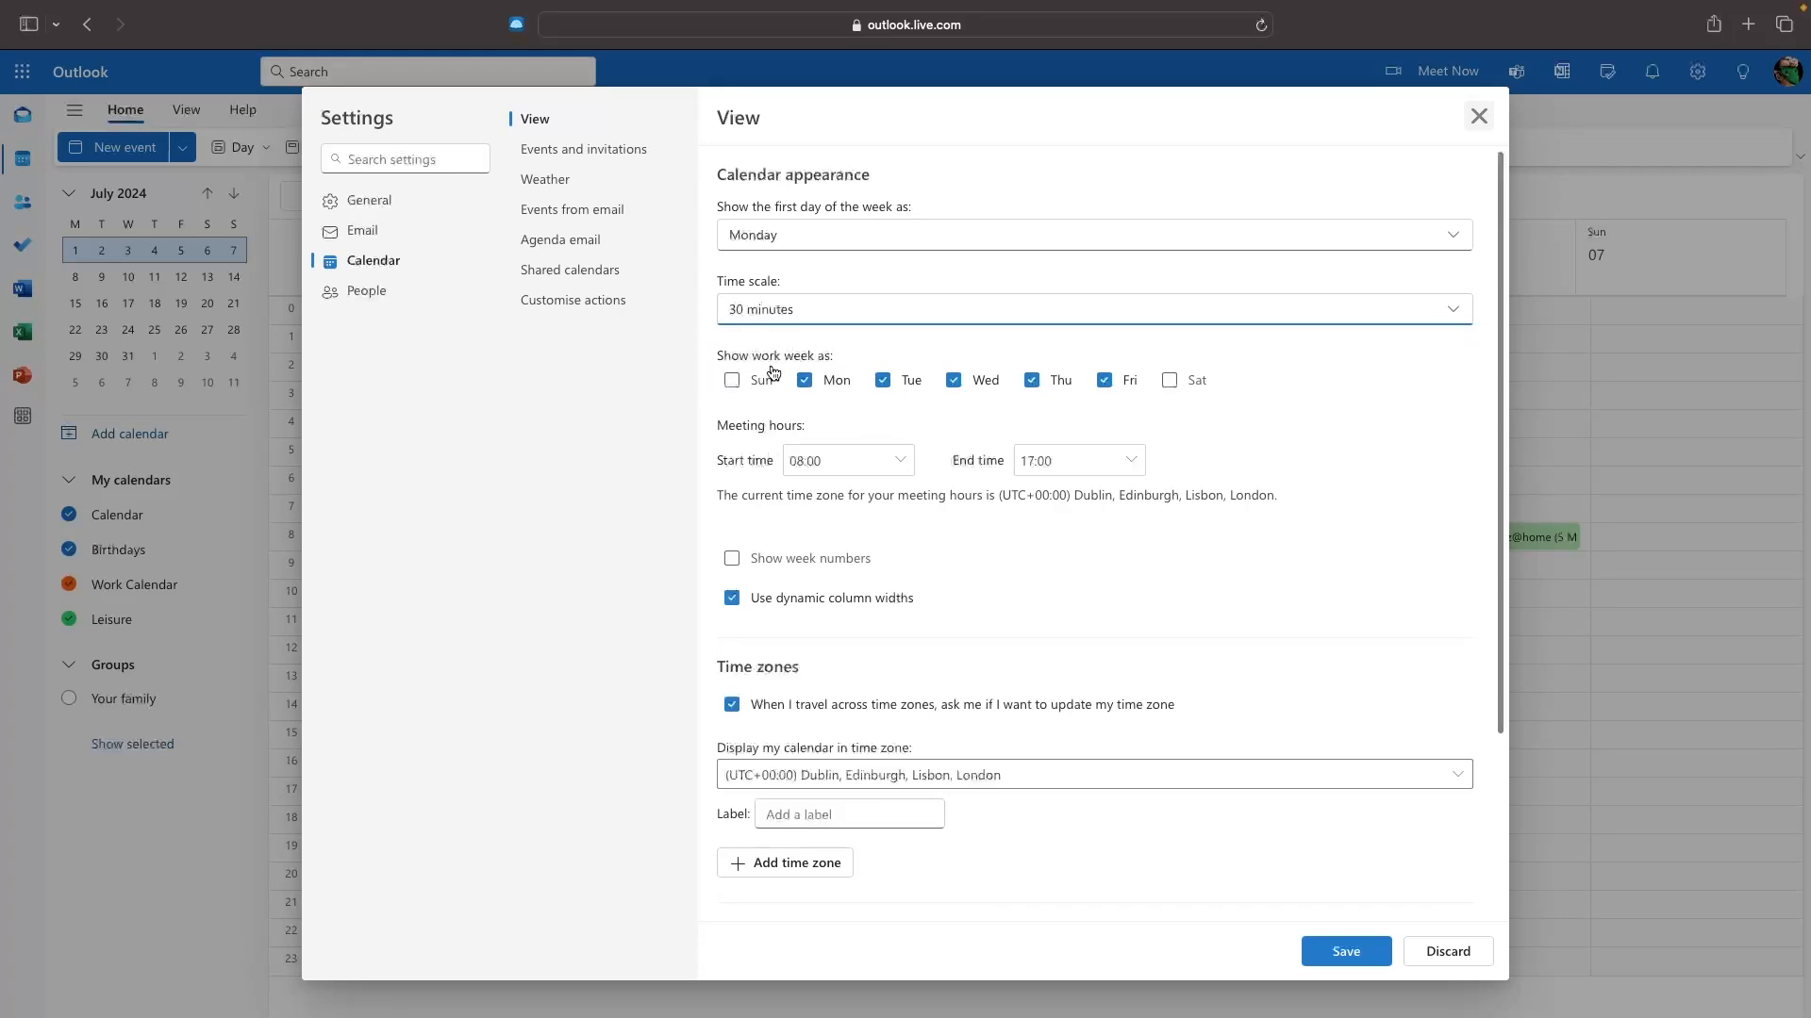
left_click(1184, 377)
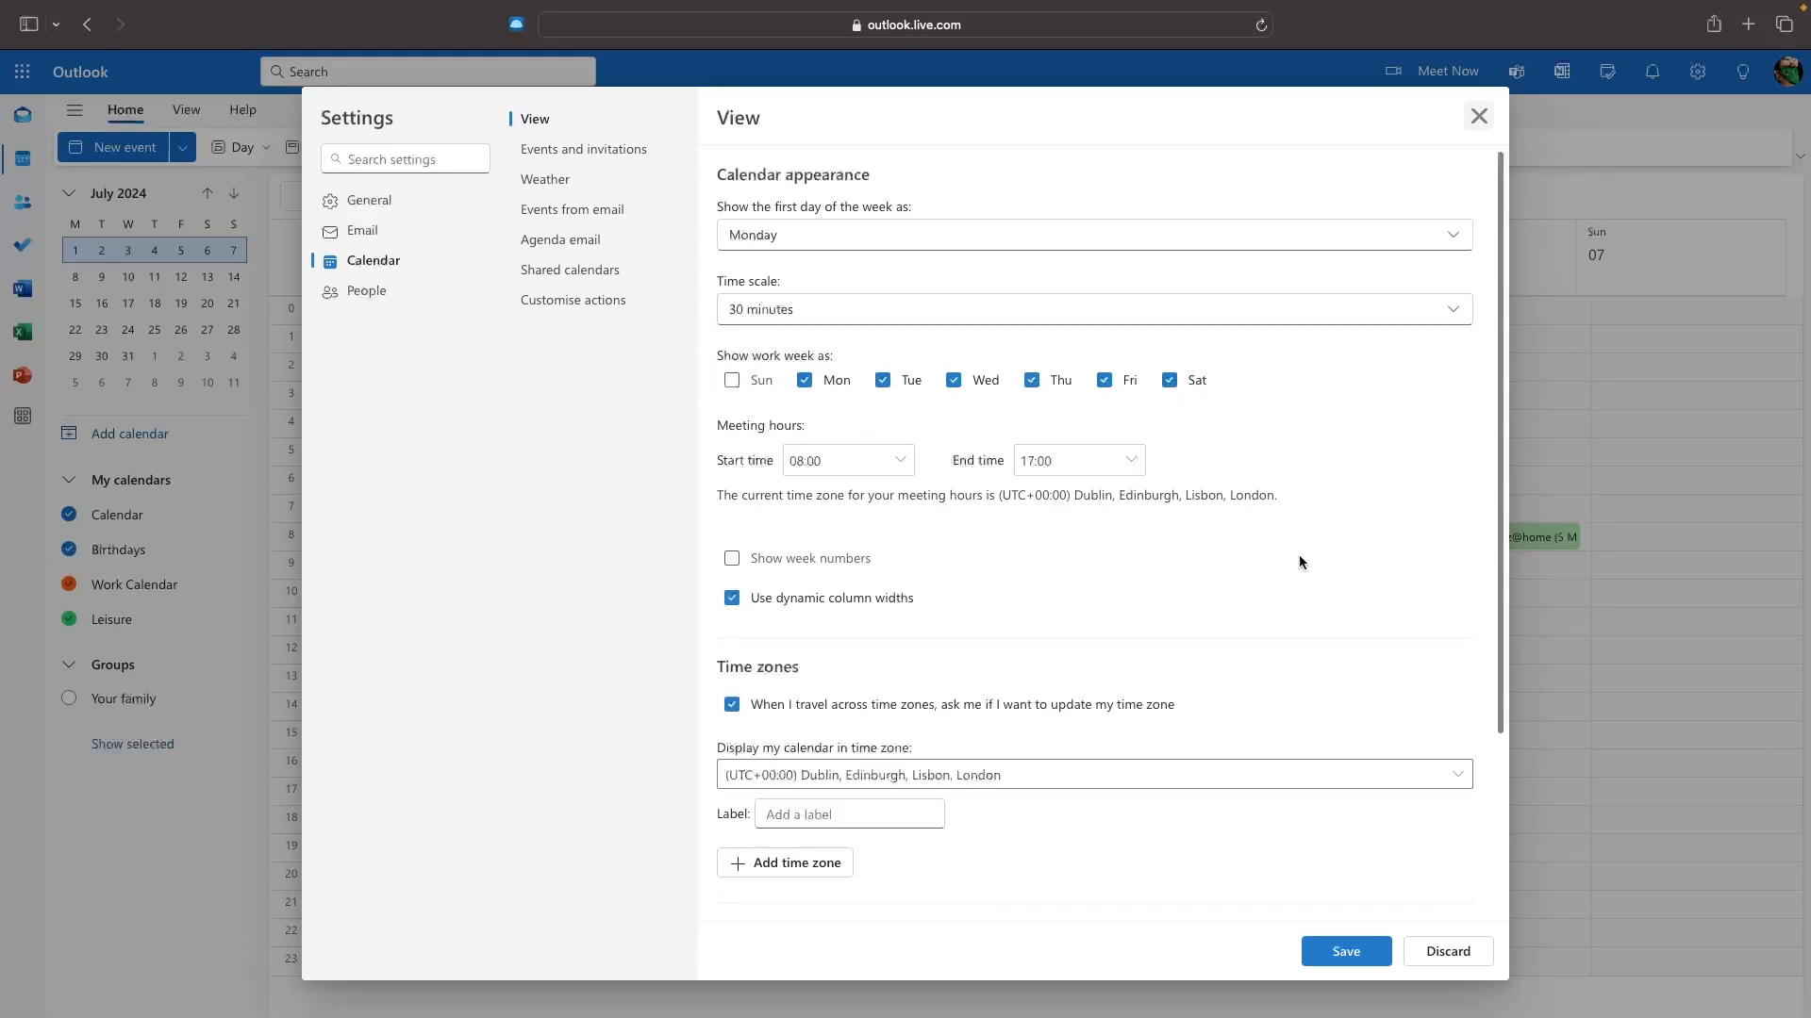
left_click(1369, 954)
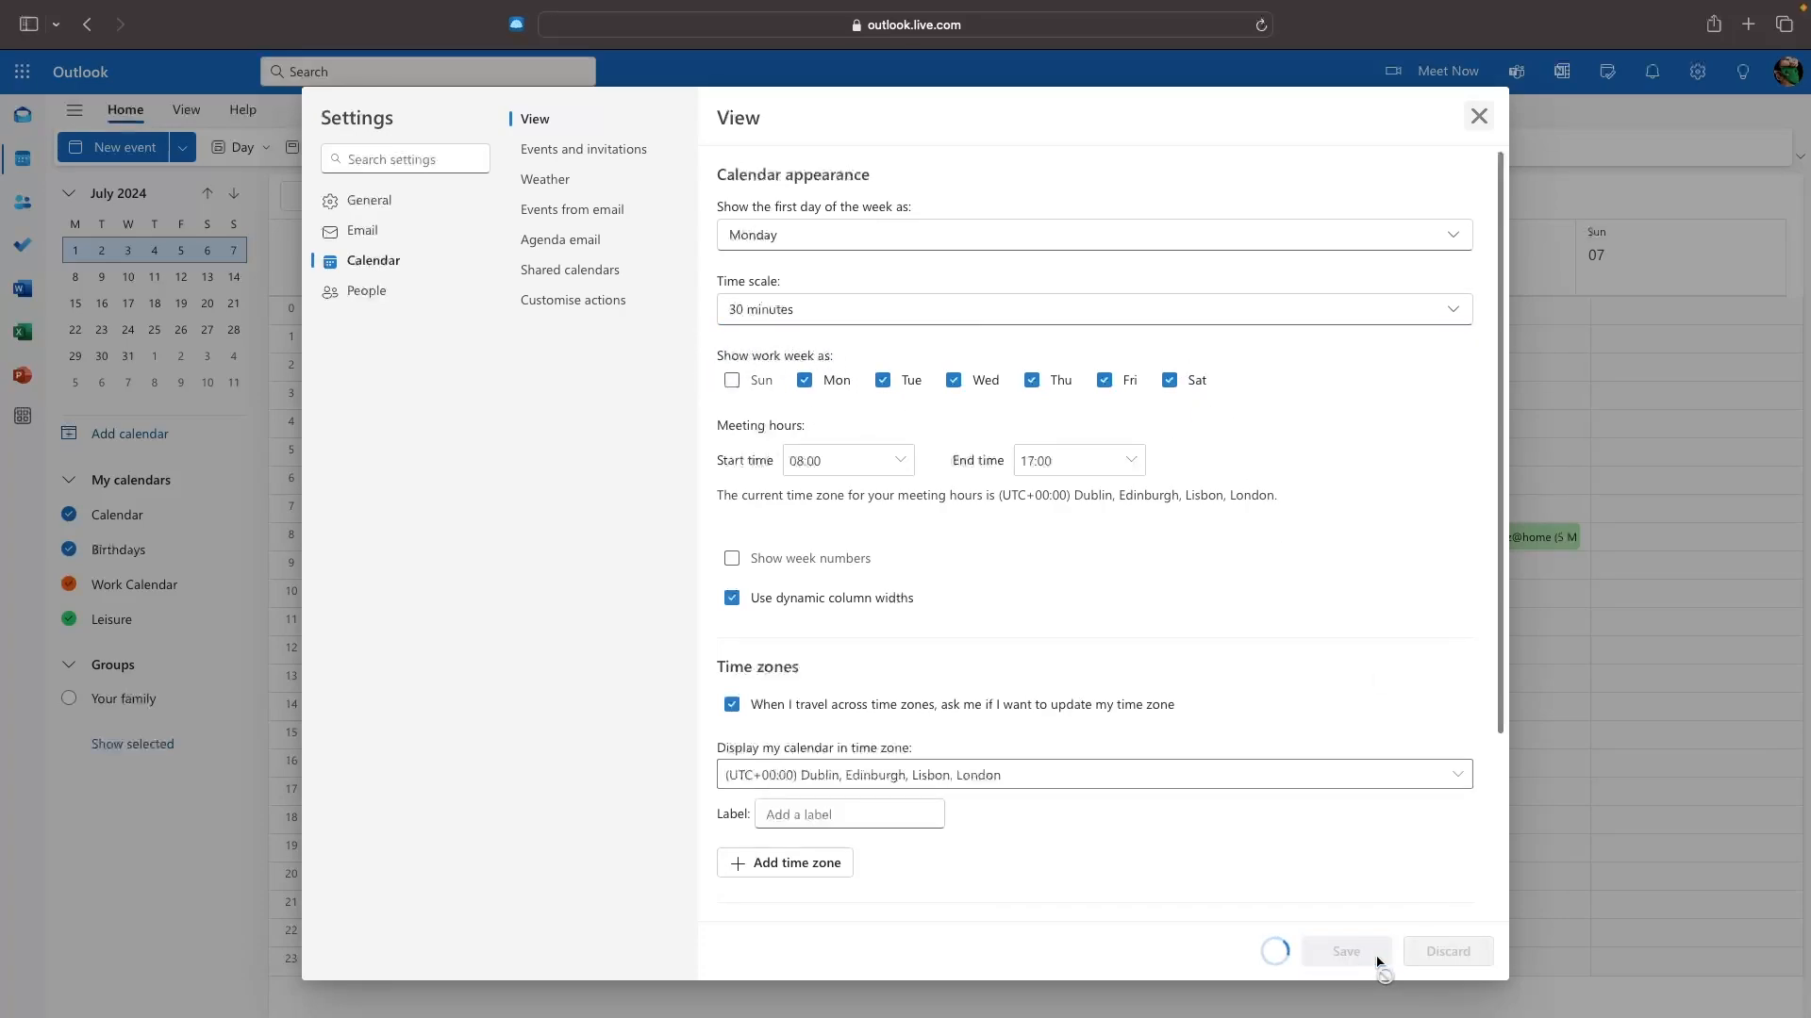
left_click(1477, 115)
left_click(341, 144)
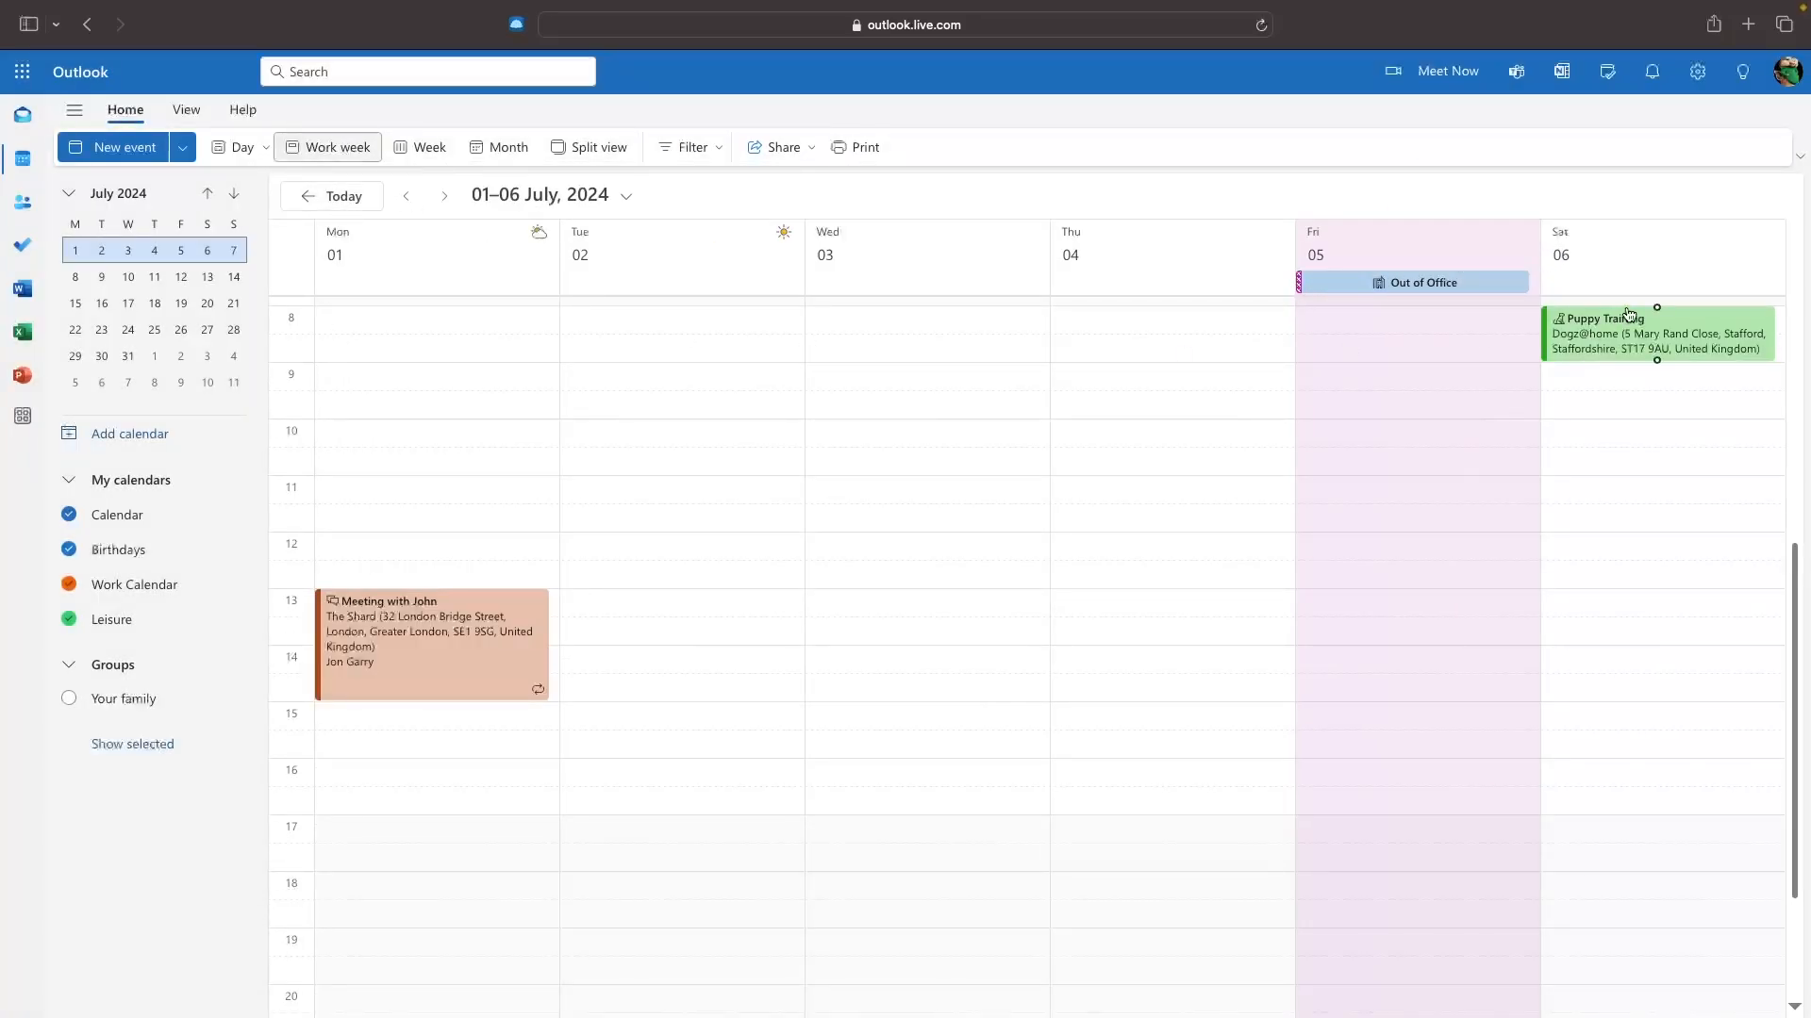
Turn on Dark mode in General > Appearance settings after briefly previewing Light.
left_click(1697, 72)
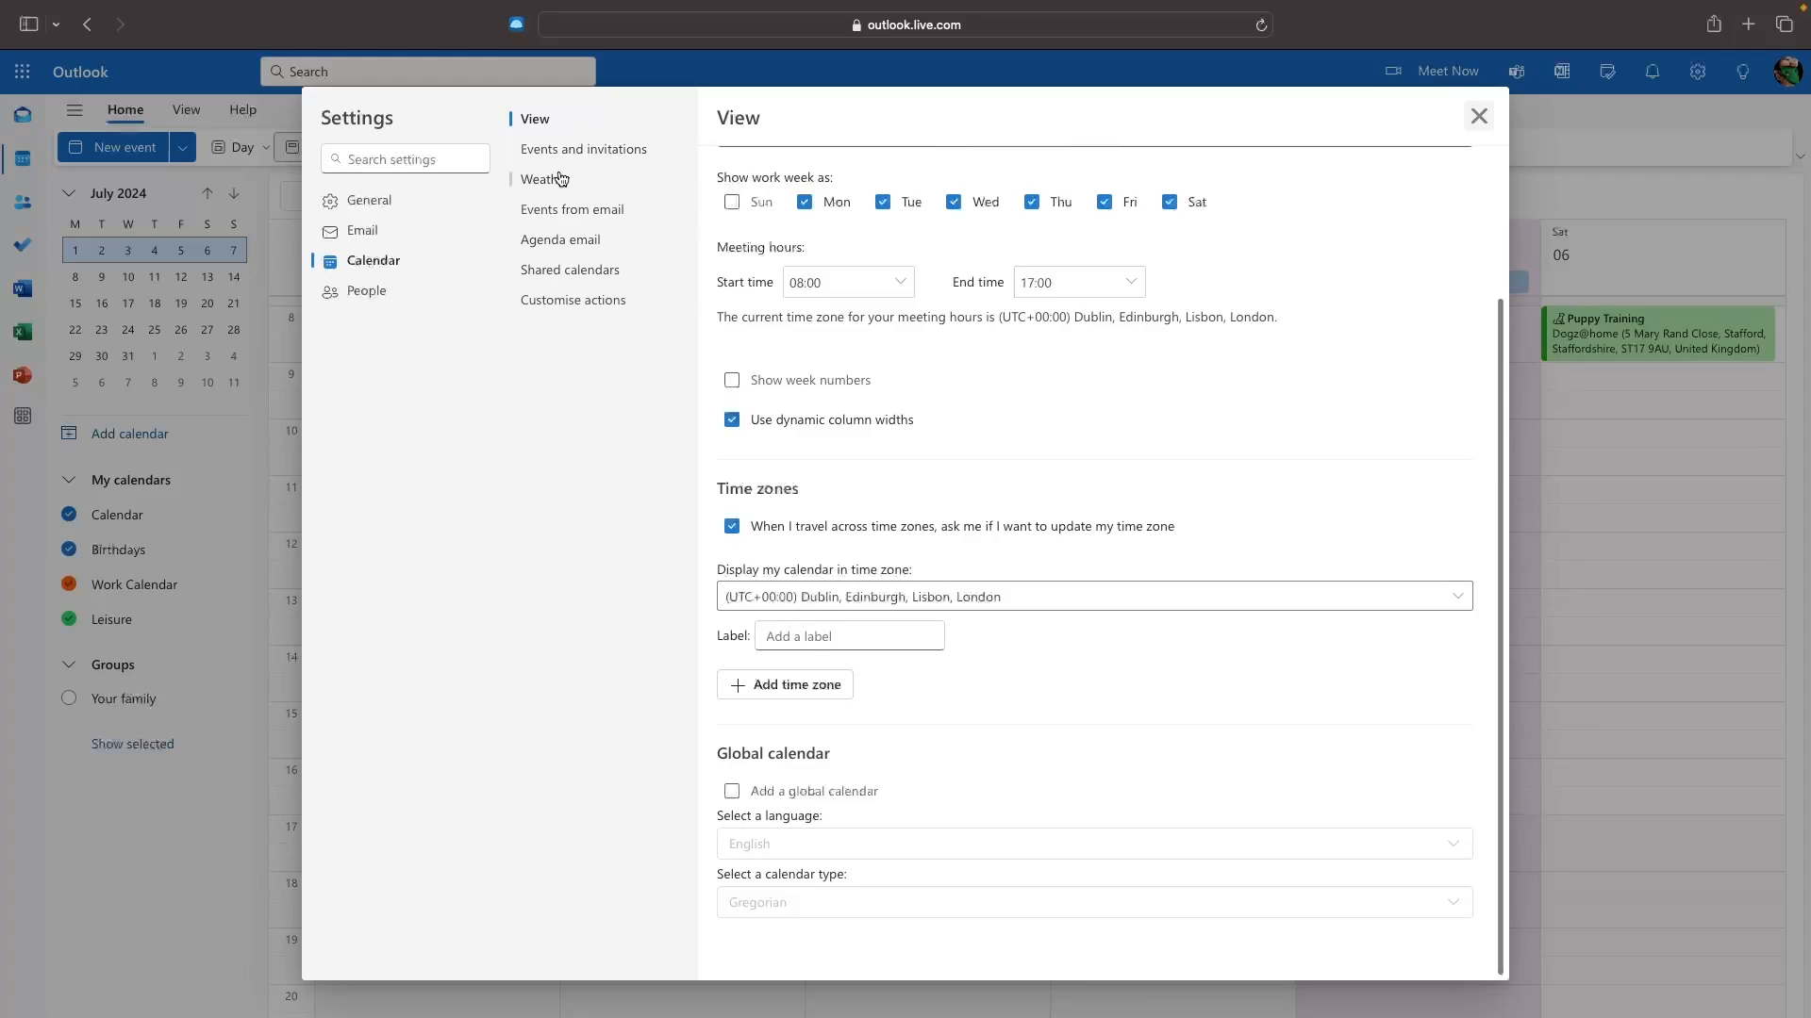
left_click(367, 203)
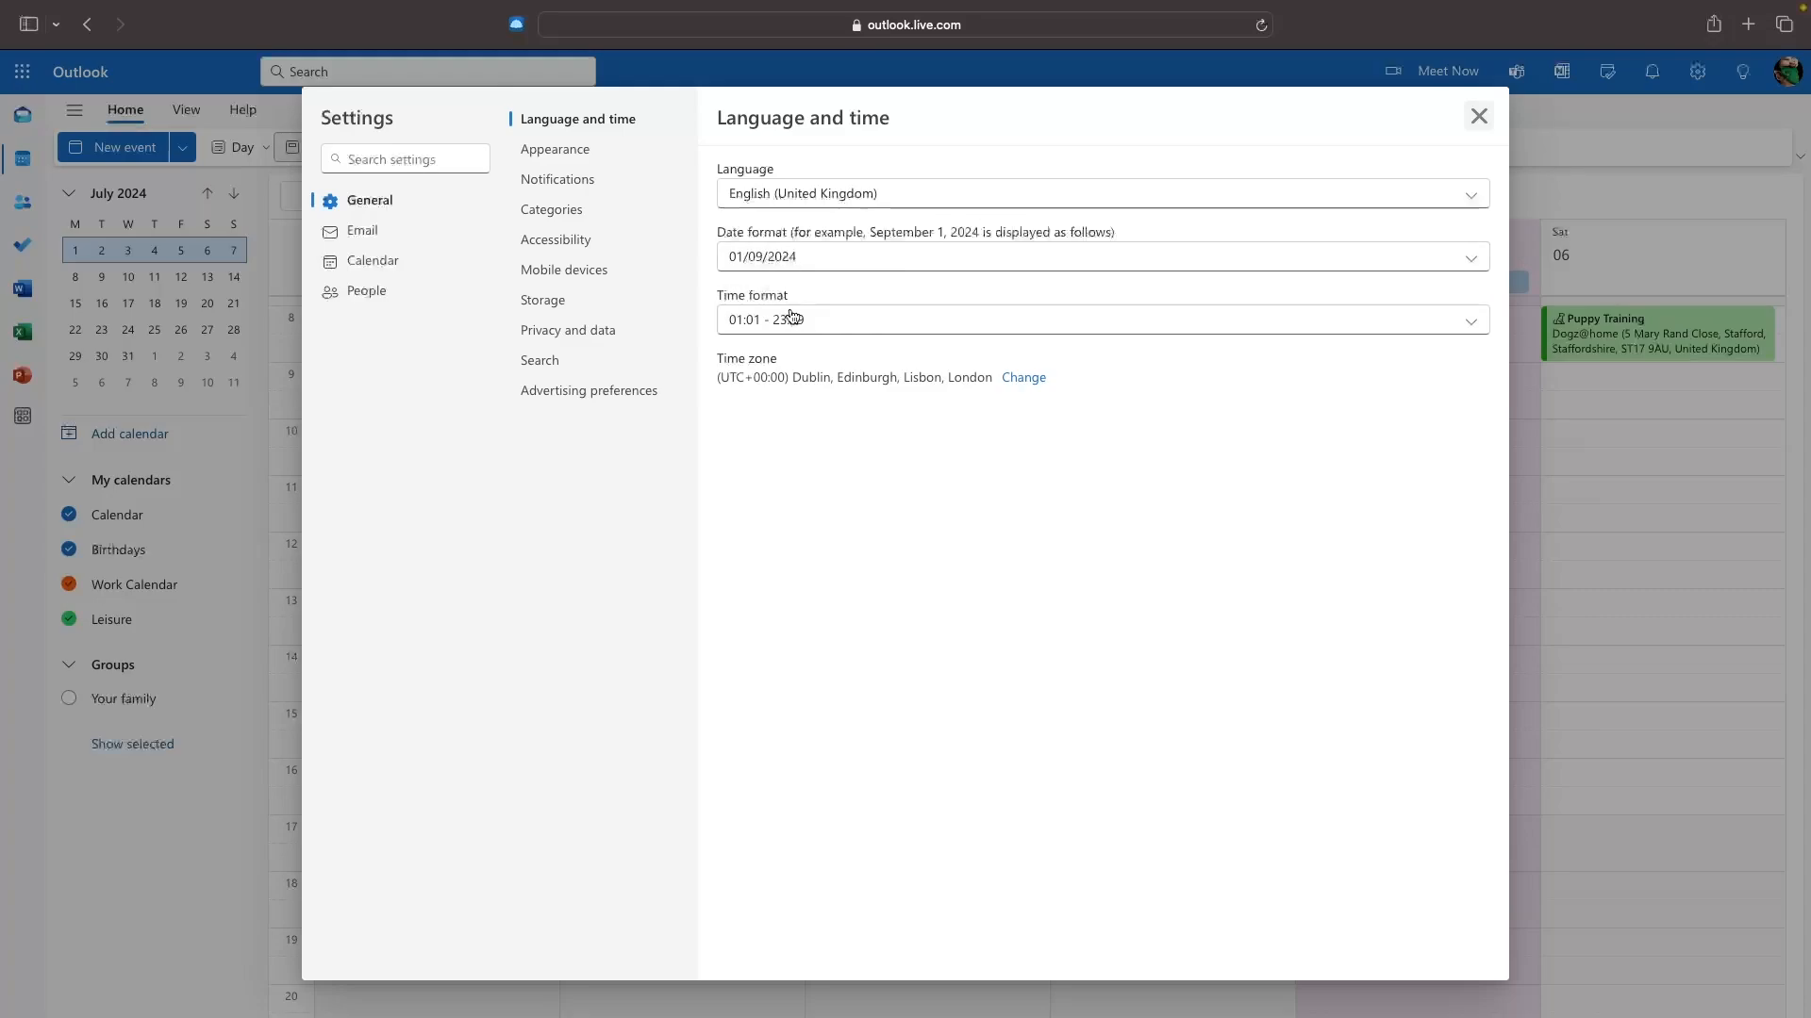
left_click(598, 162)
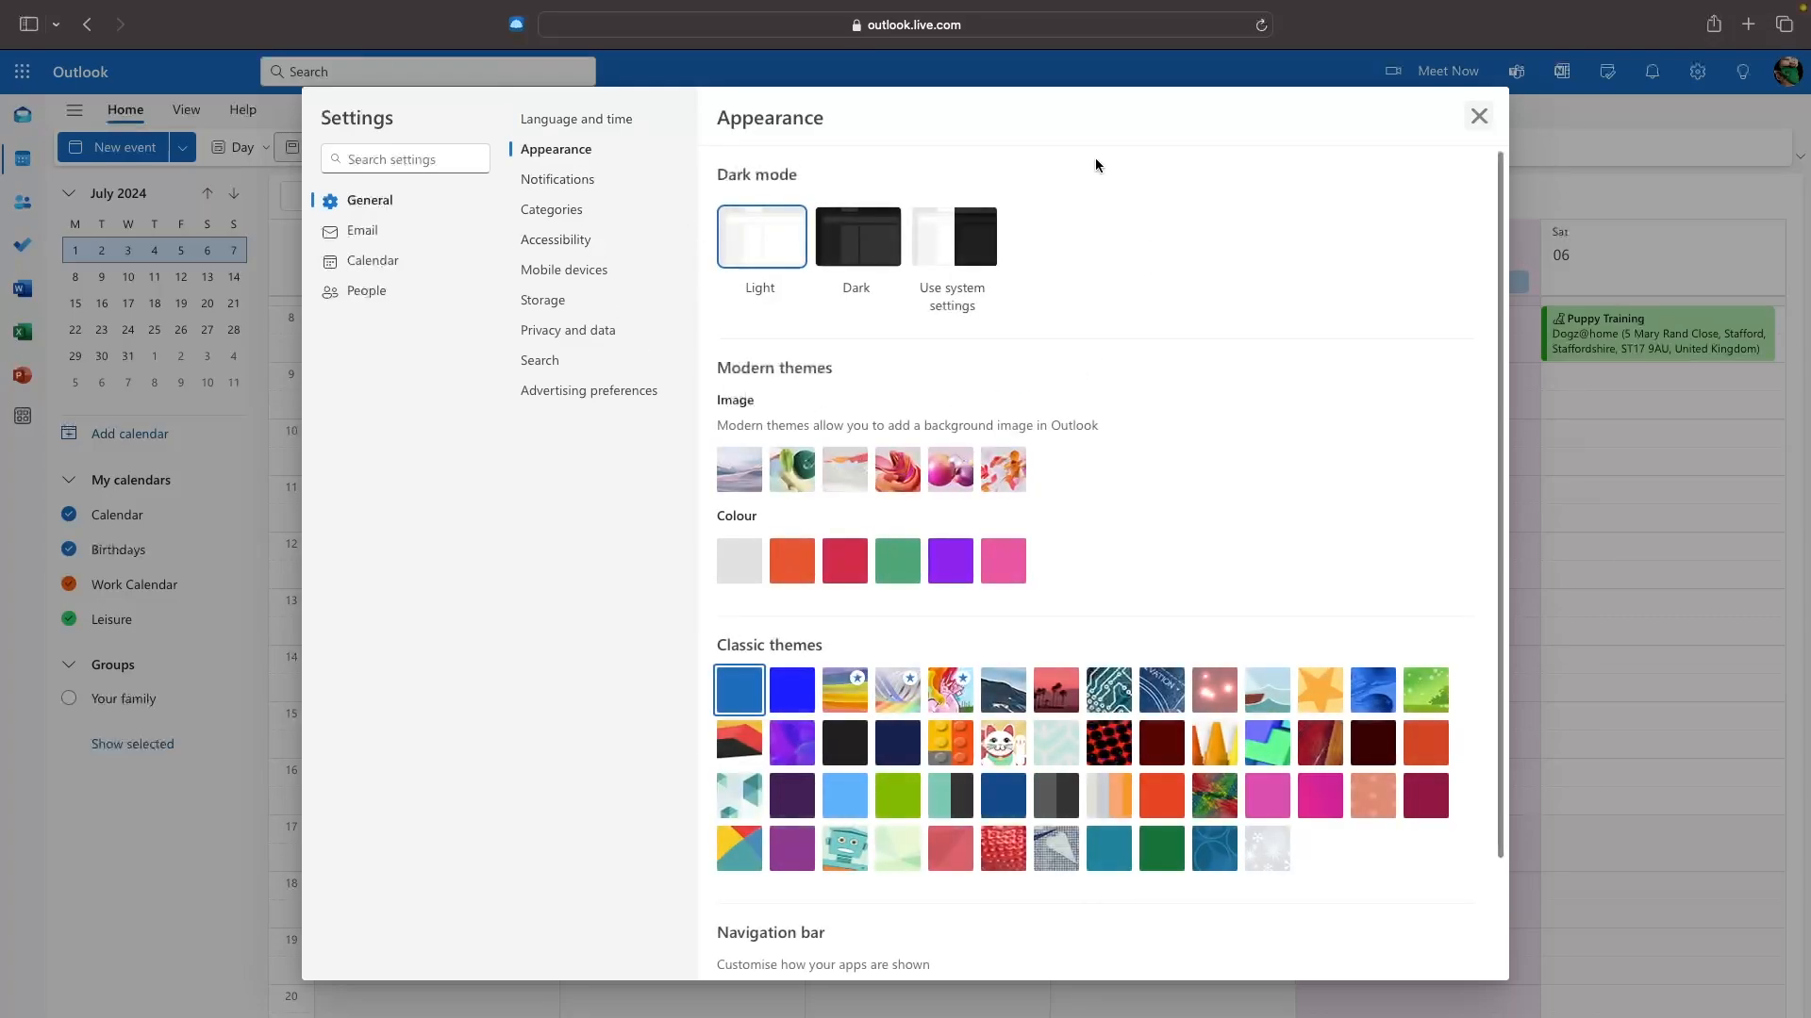
left_click(858, 234)
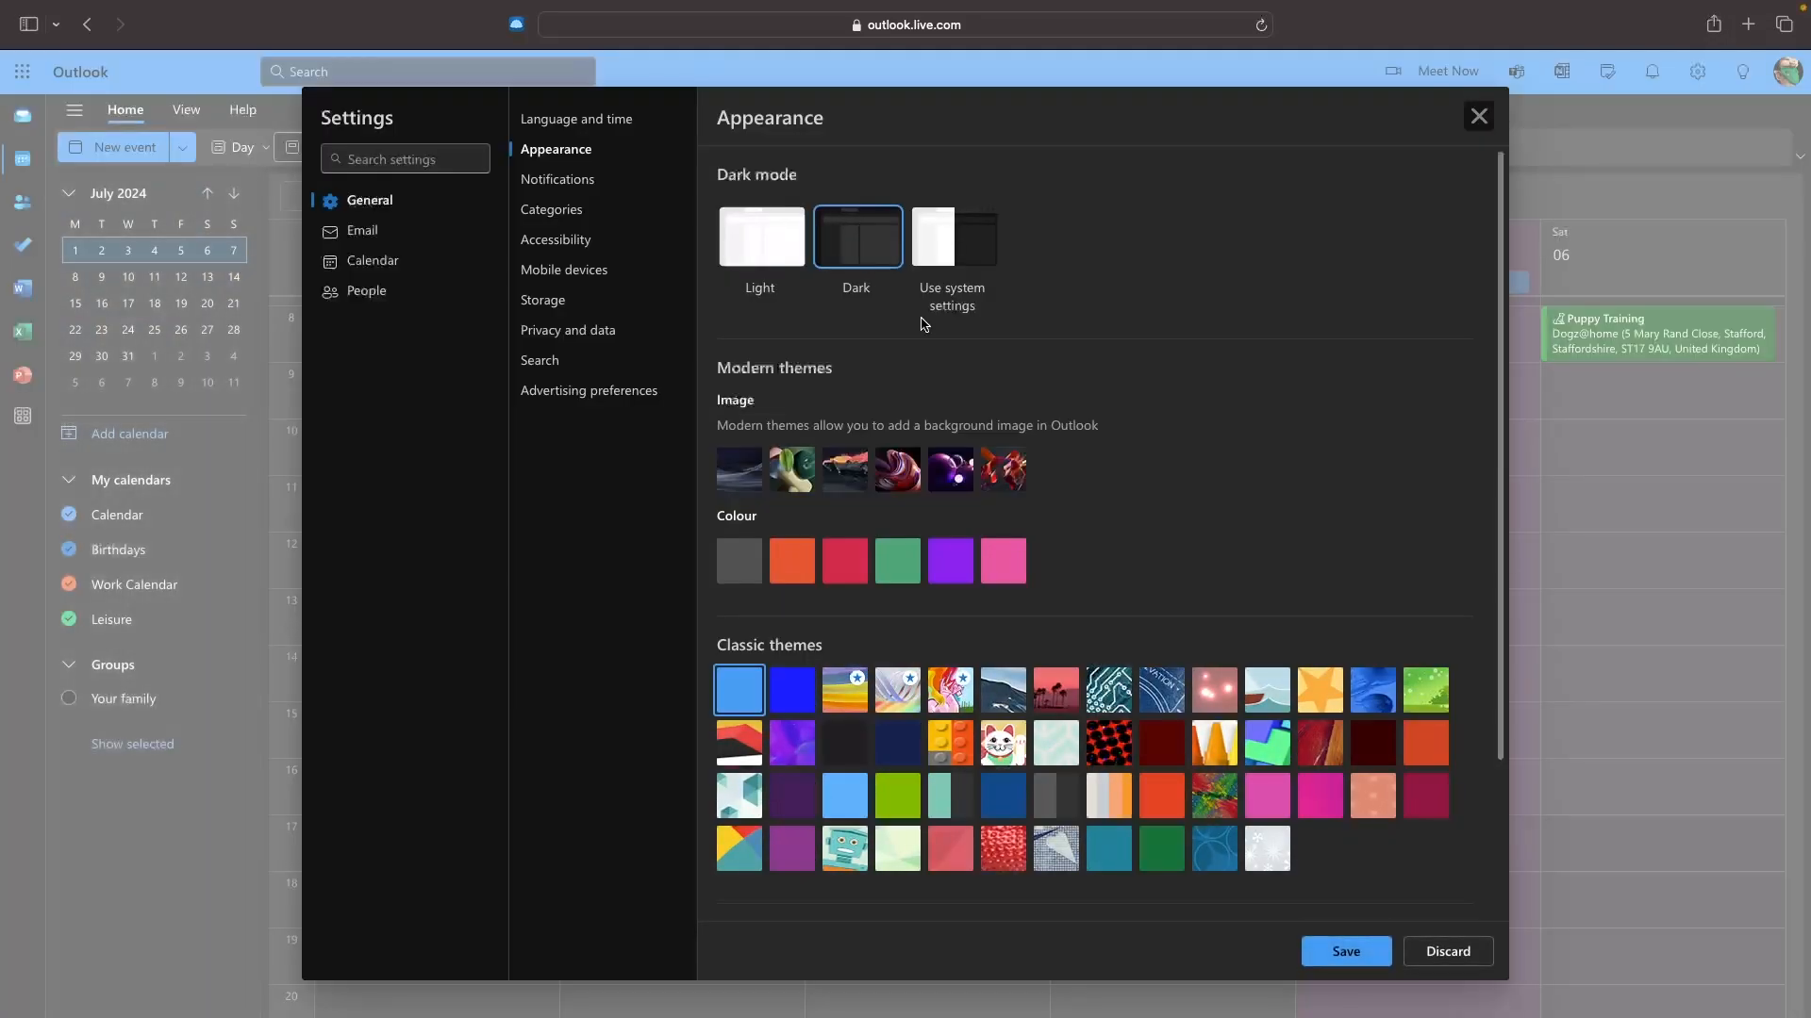
left_click(753, 269)
left_click(845, 247)
Try several image and classic themes, then settle on the dark blue image theme.
left_click(808, 472)
left_click(853, 472)
left_click(905, 474)
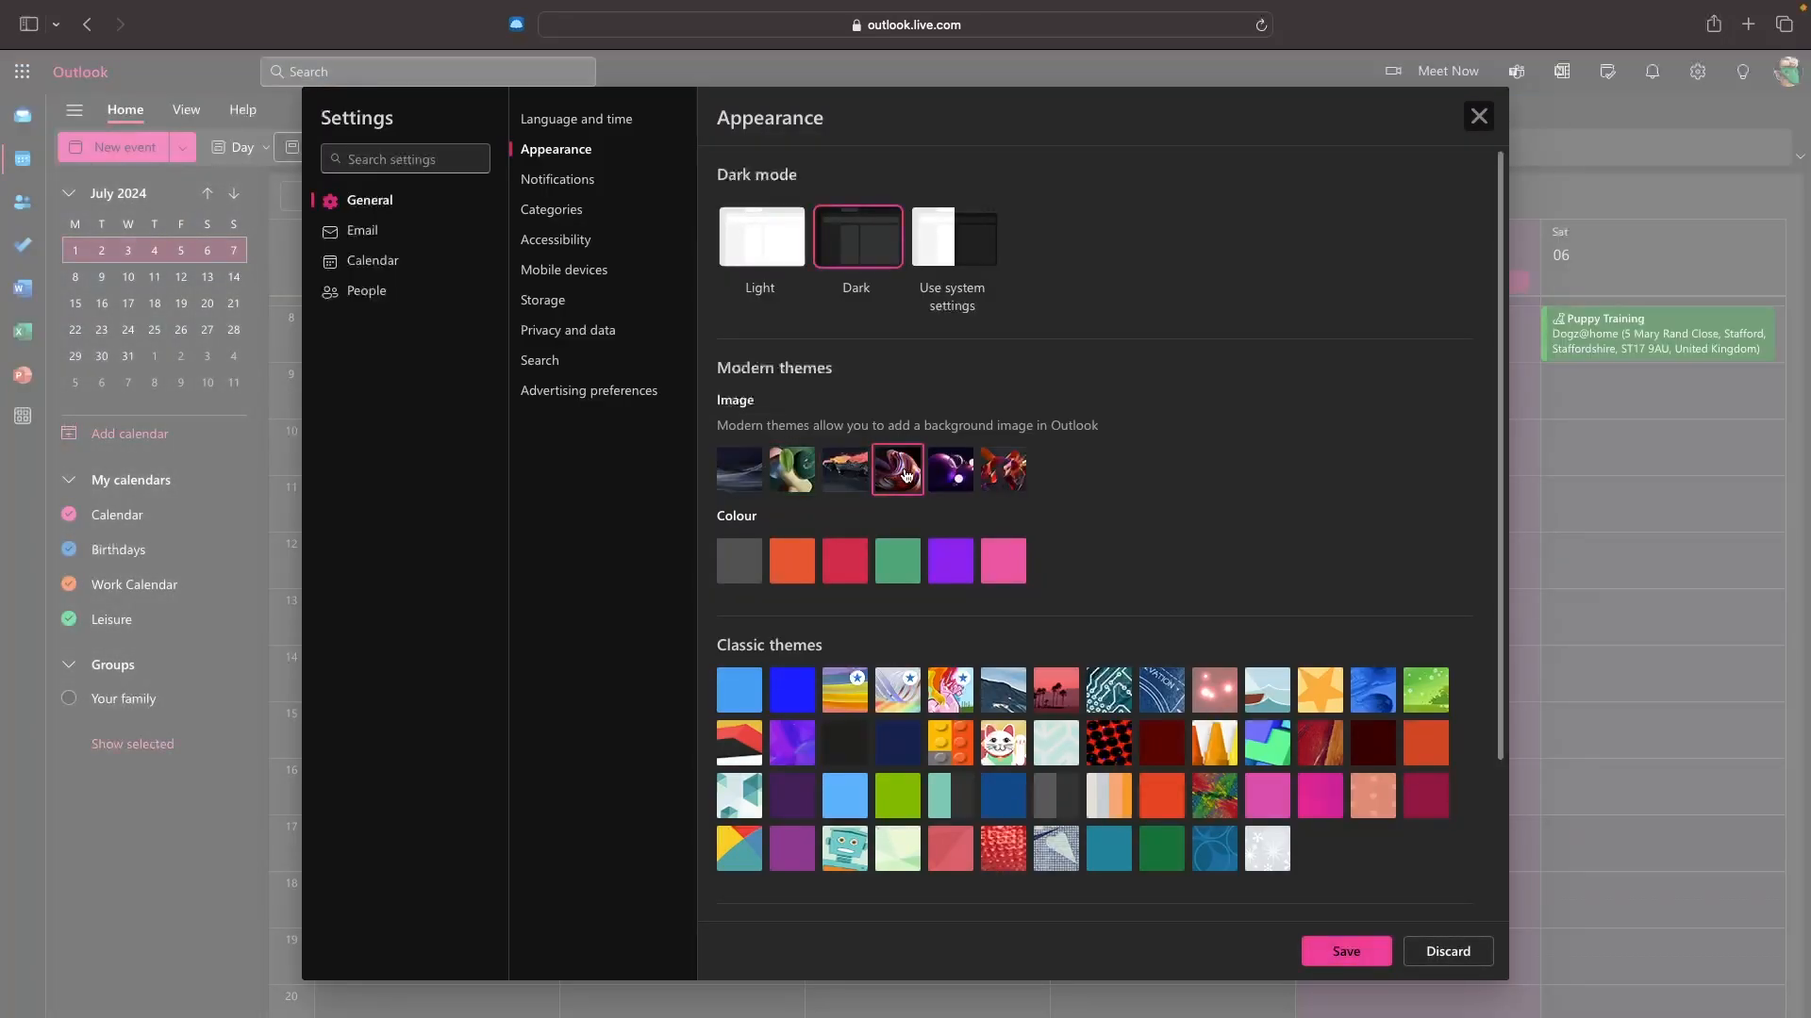
left_click(955, 737)
left_click(990, 745)
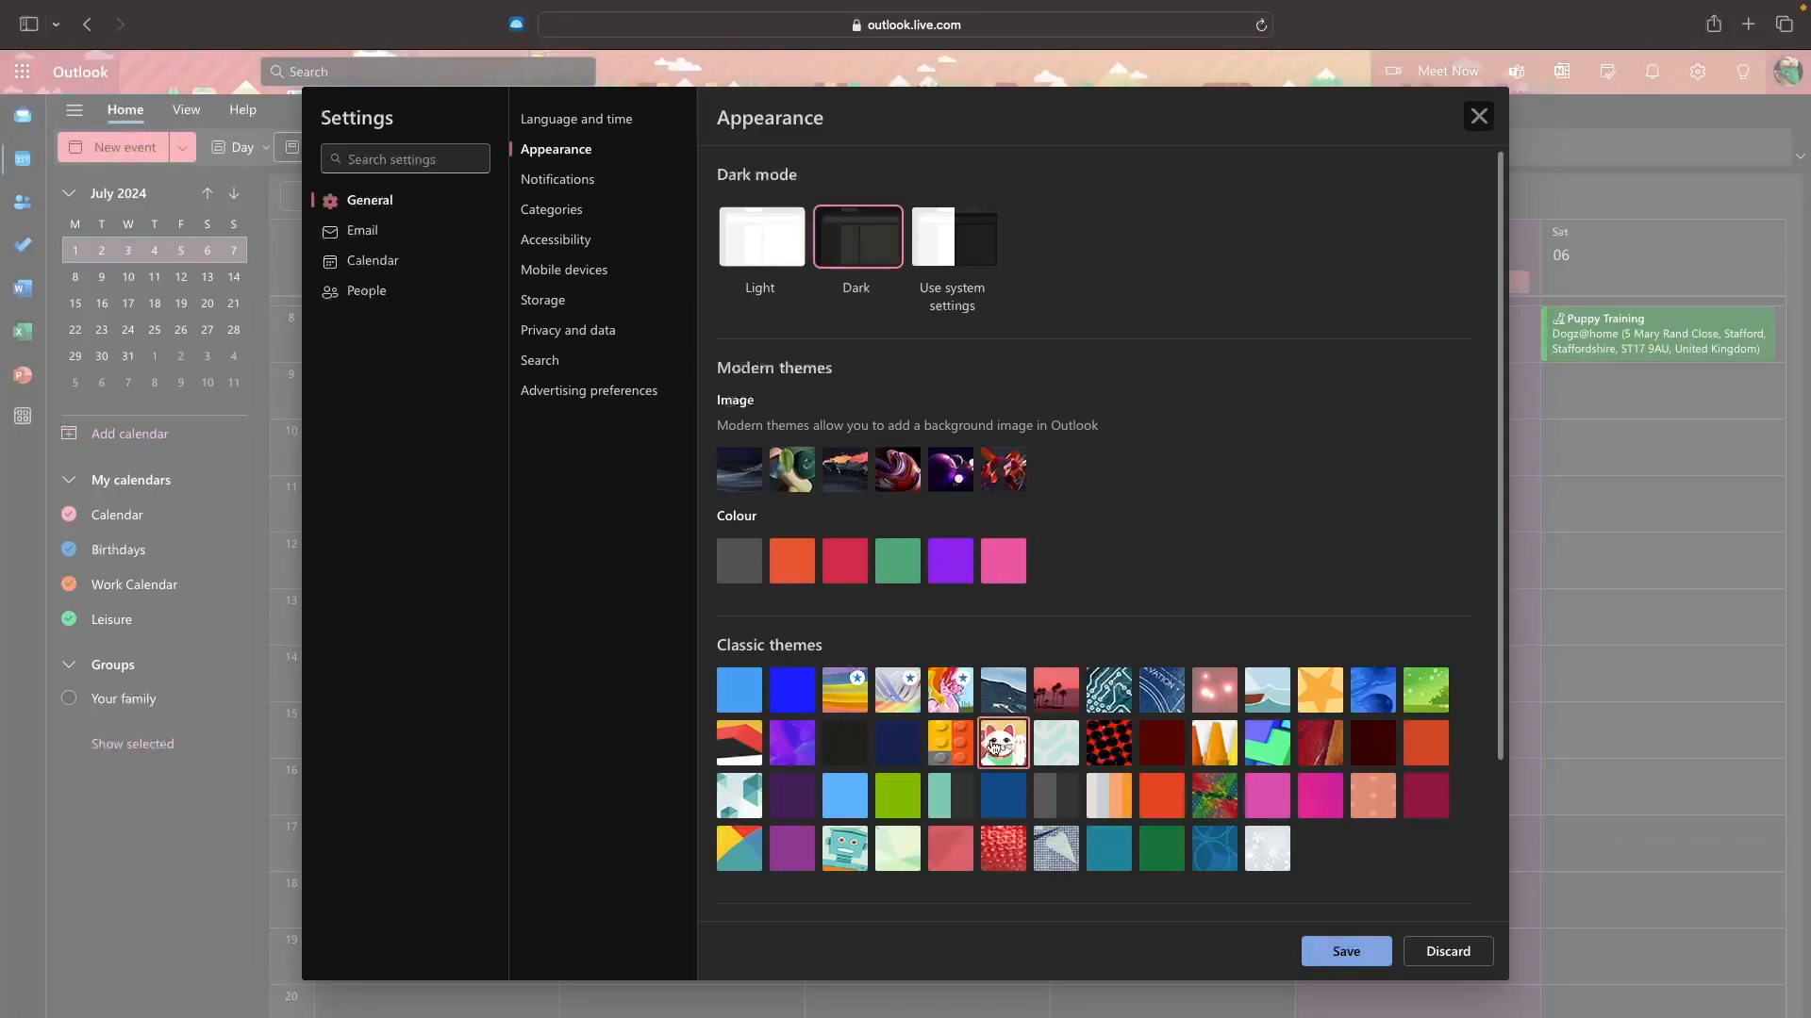
left_click(1043, 707)
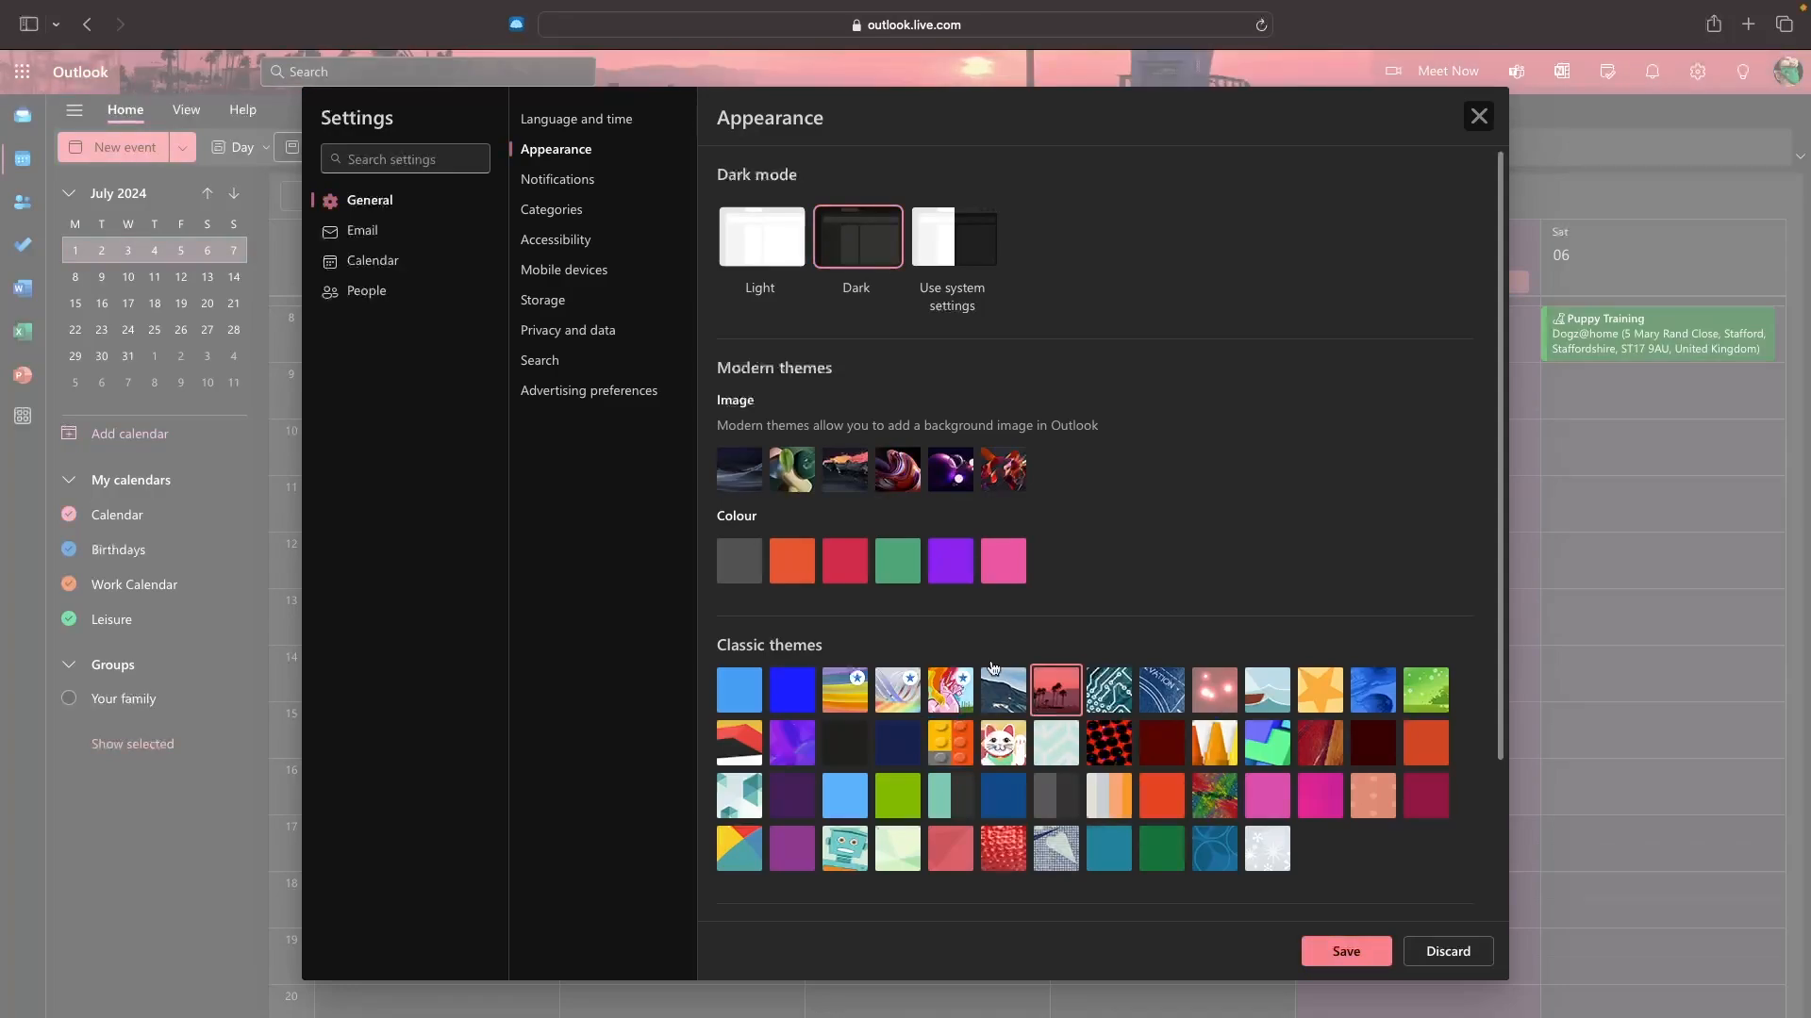
left_click(754, 477)
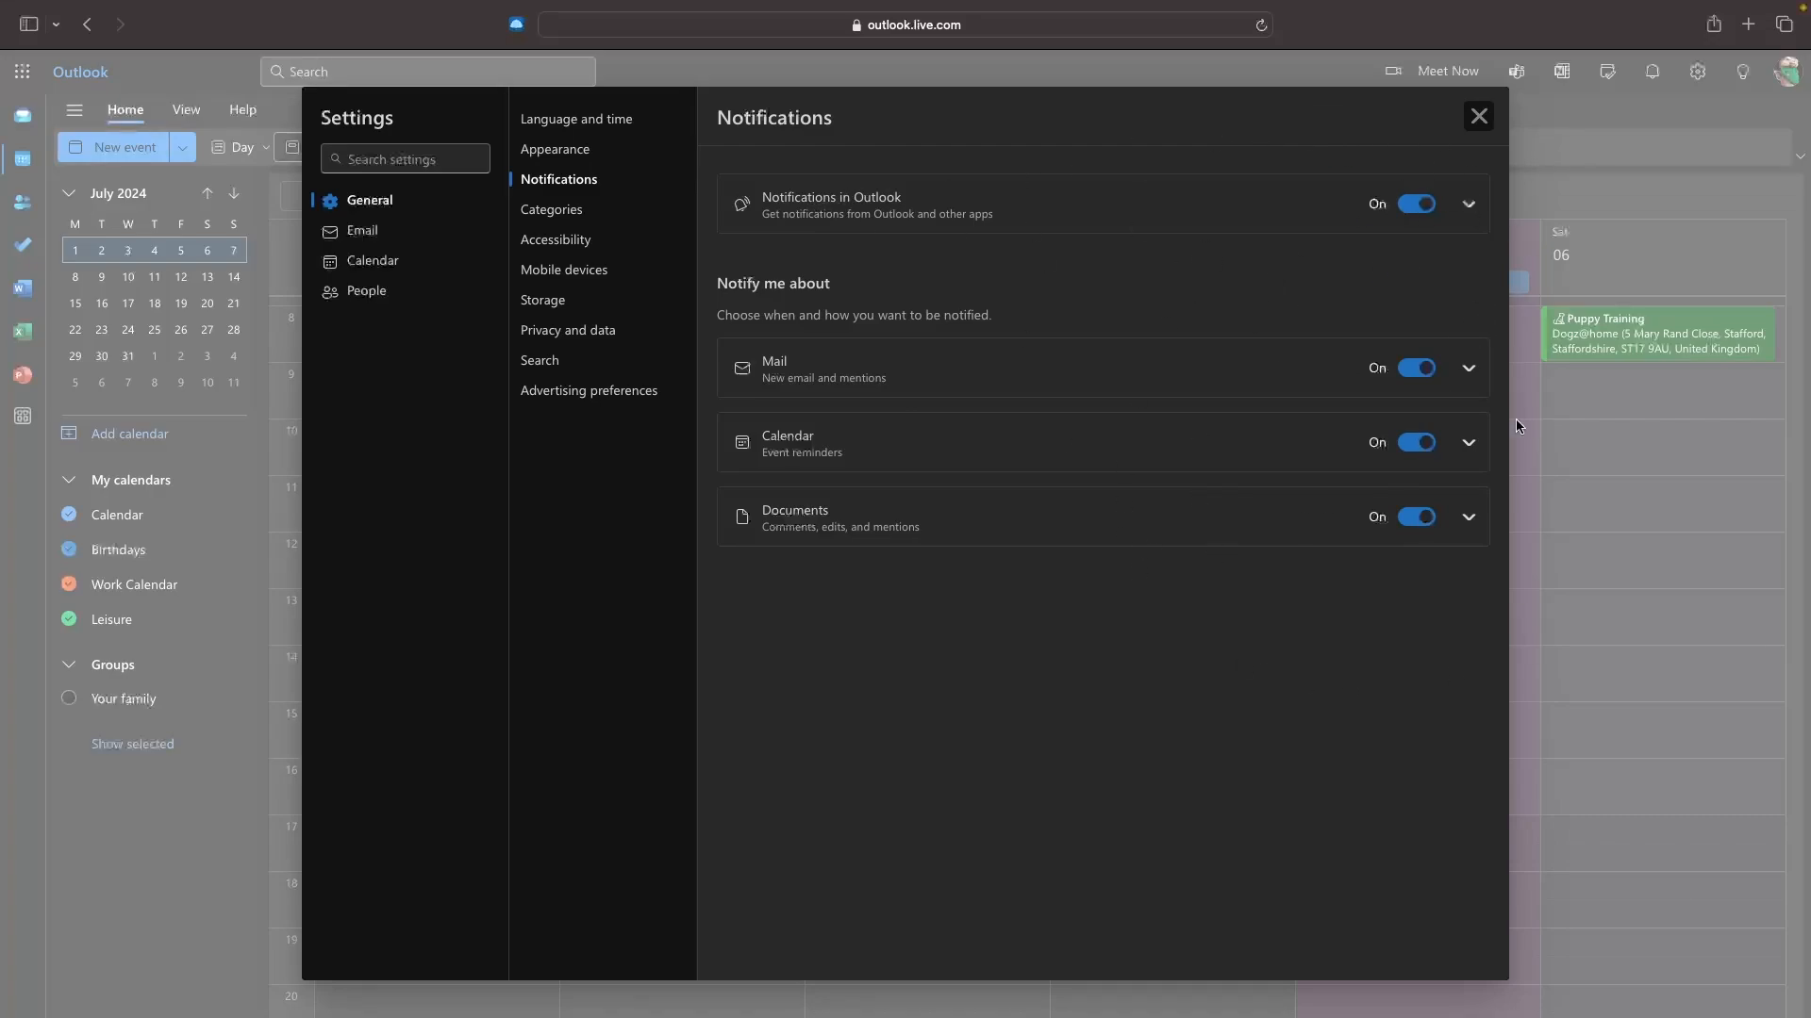
Create a new category named White Category with a pale colour in Categories settings.
left_click(579, 220)
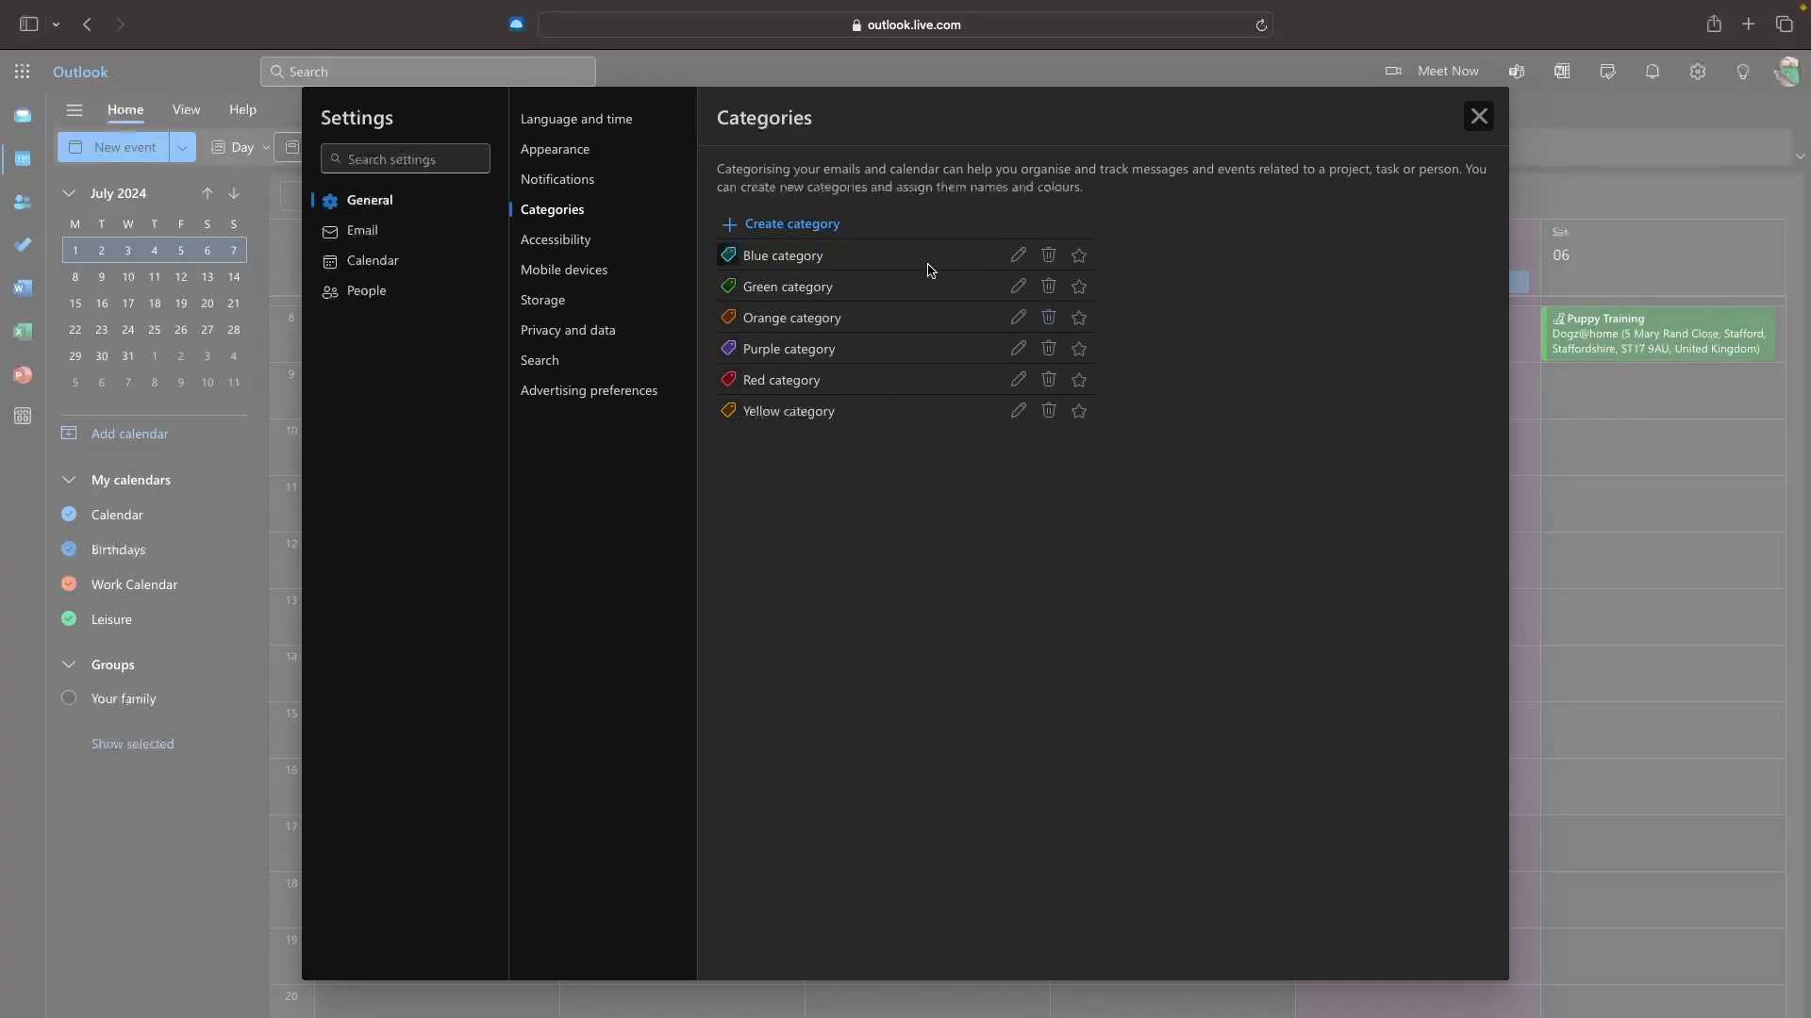
left_click(805, 224)
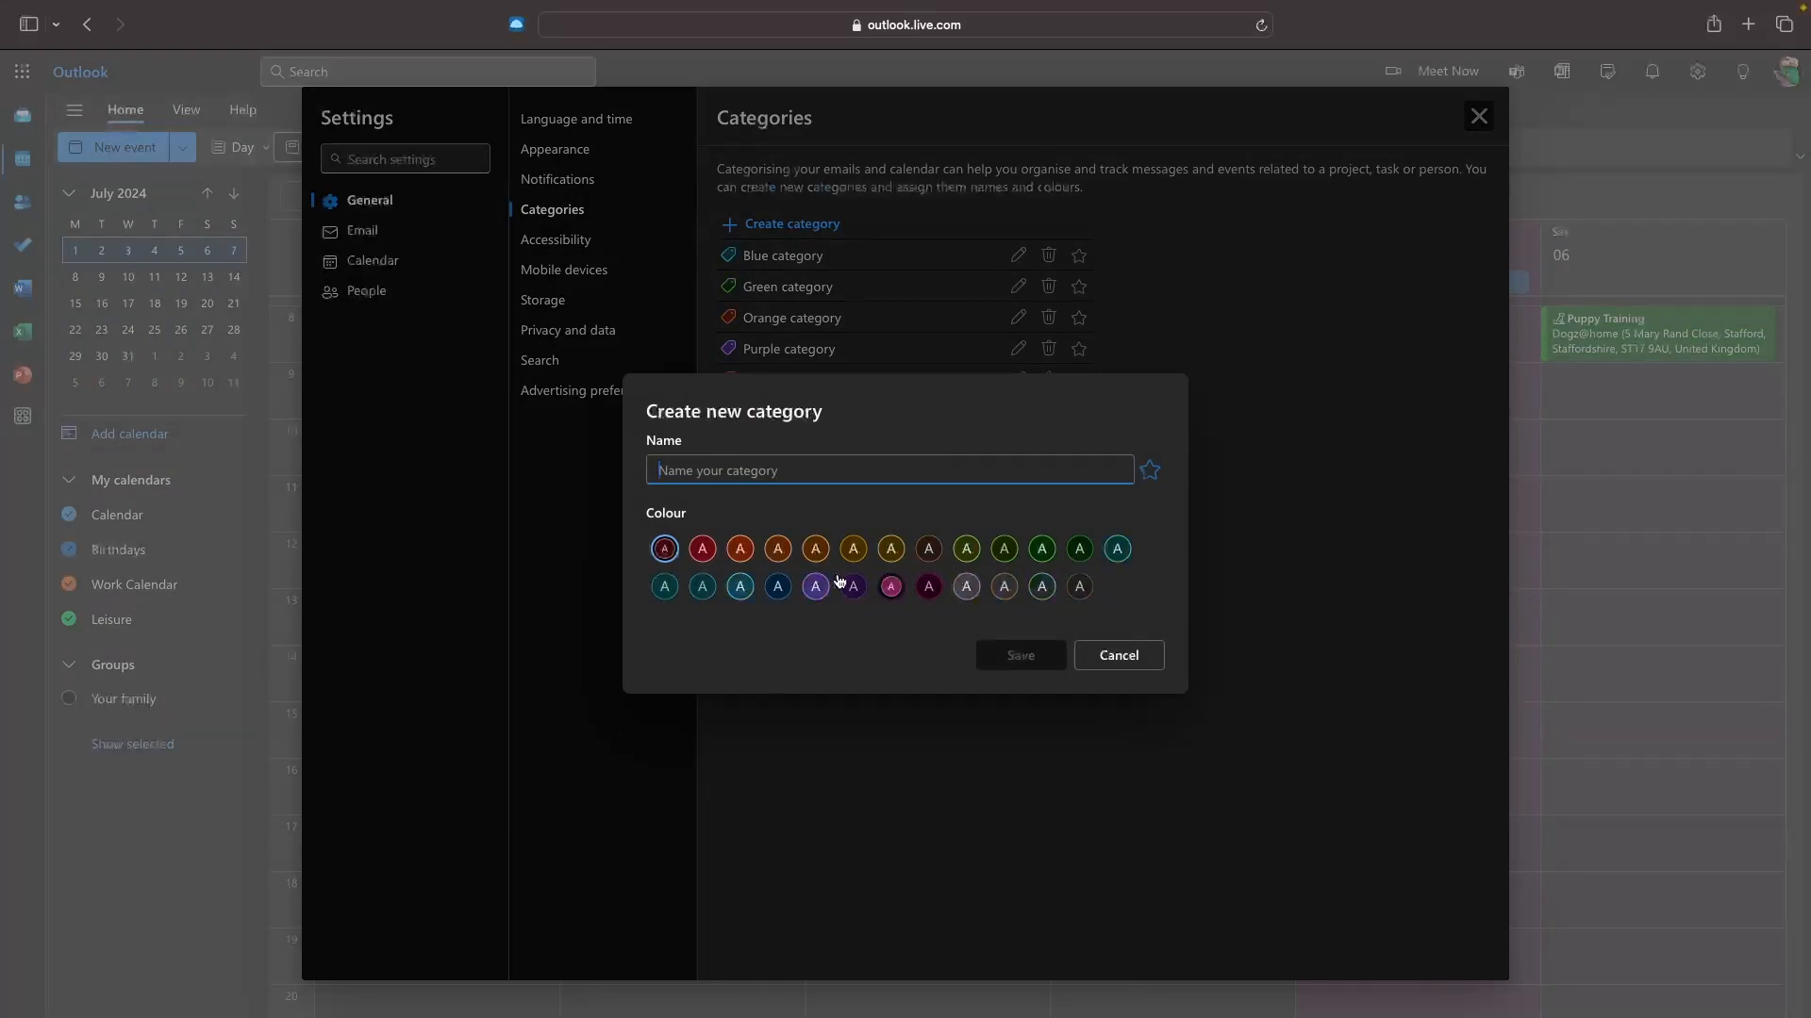
left_click(1042, 586)
type("White Category")
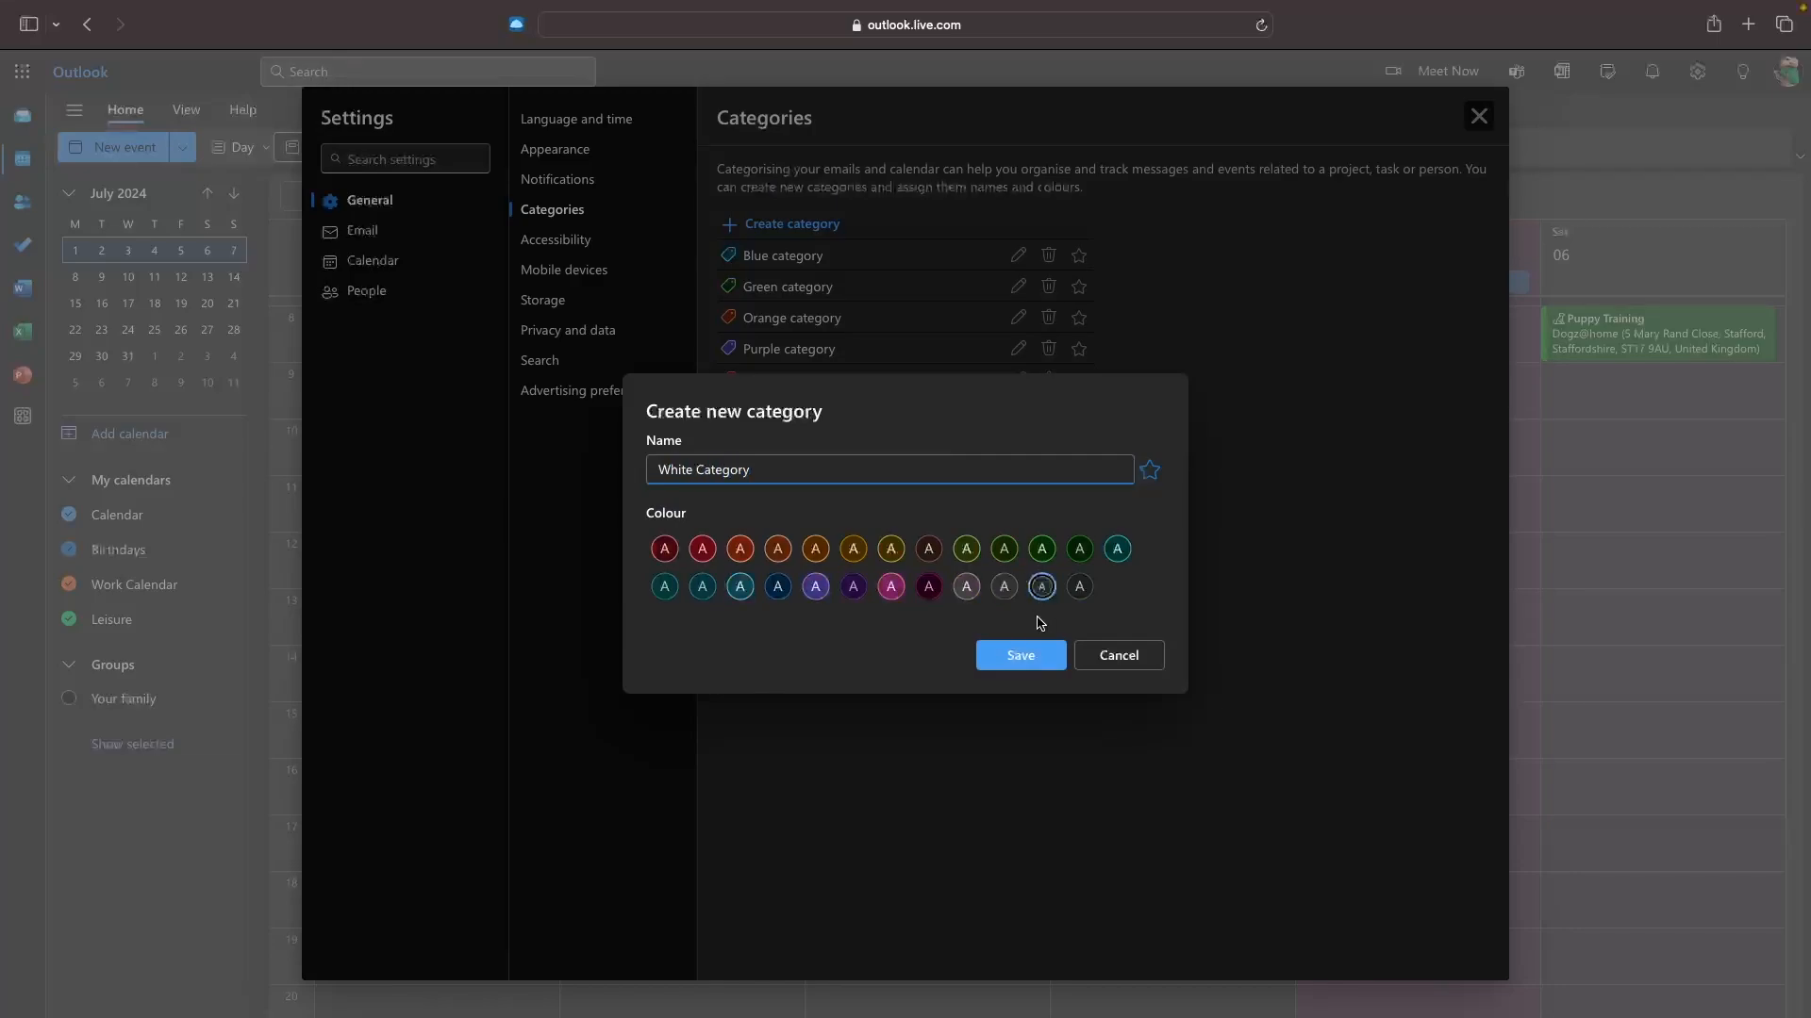
left_click(1018, 654)
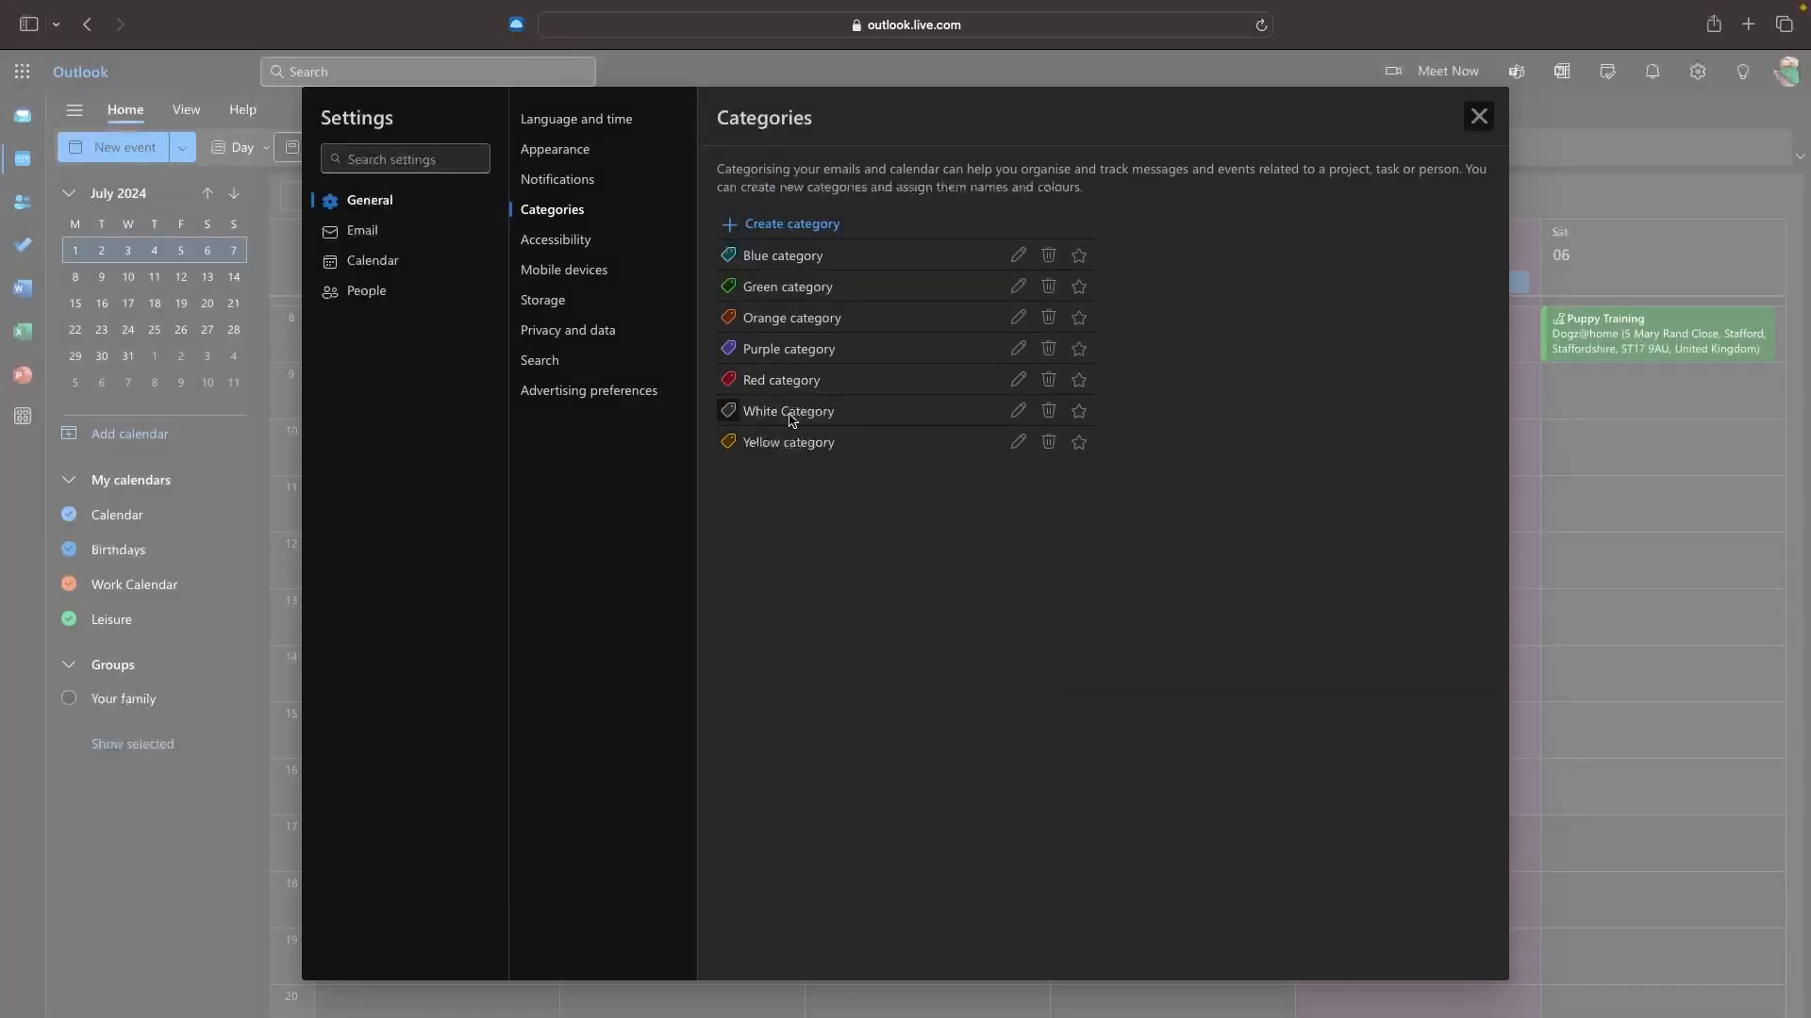
Look through Mobile devices, Storage and Language and time settings, then close Settings.
left_click(564, 270)
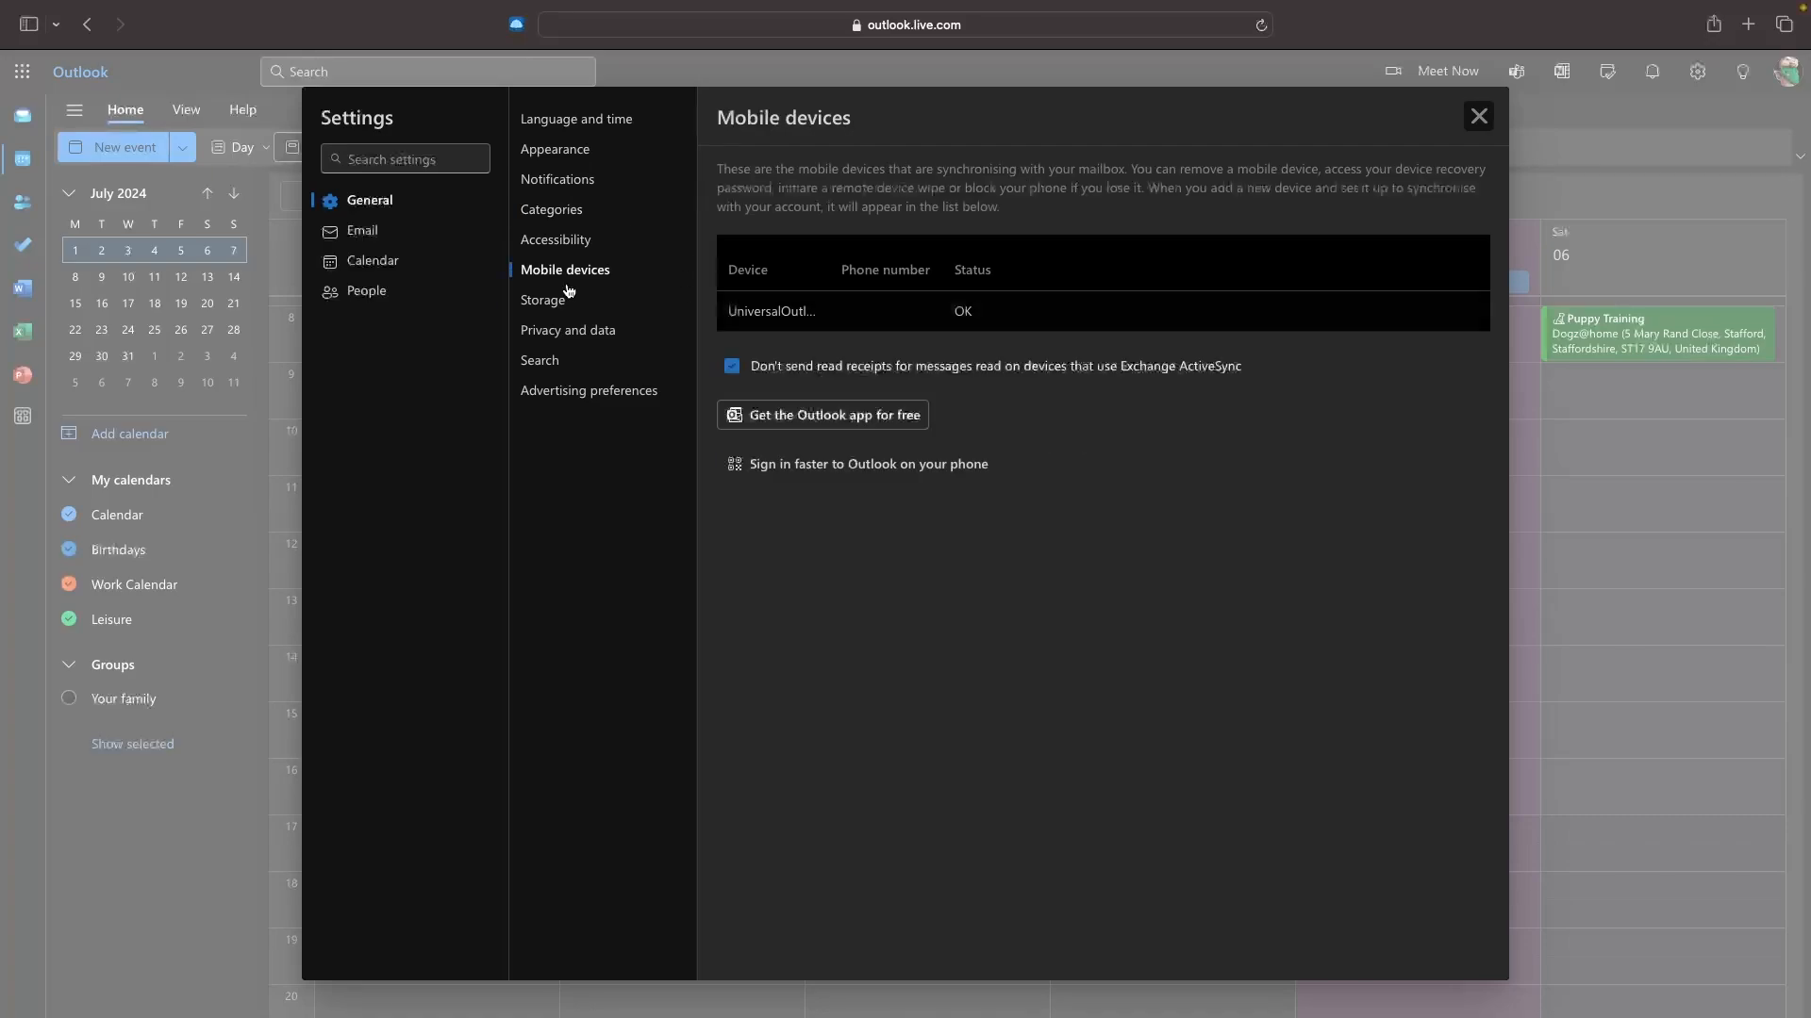
left_click(543, 299)
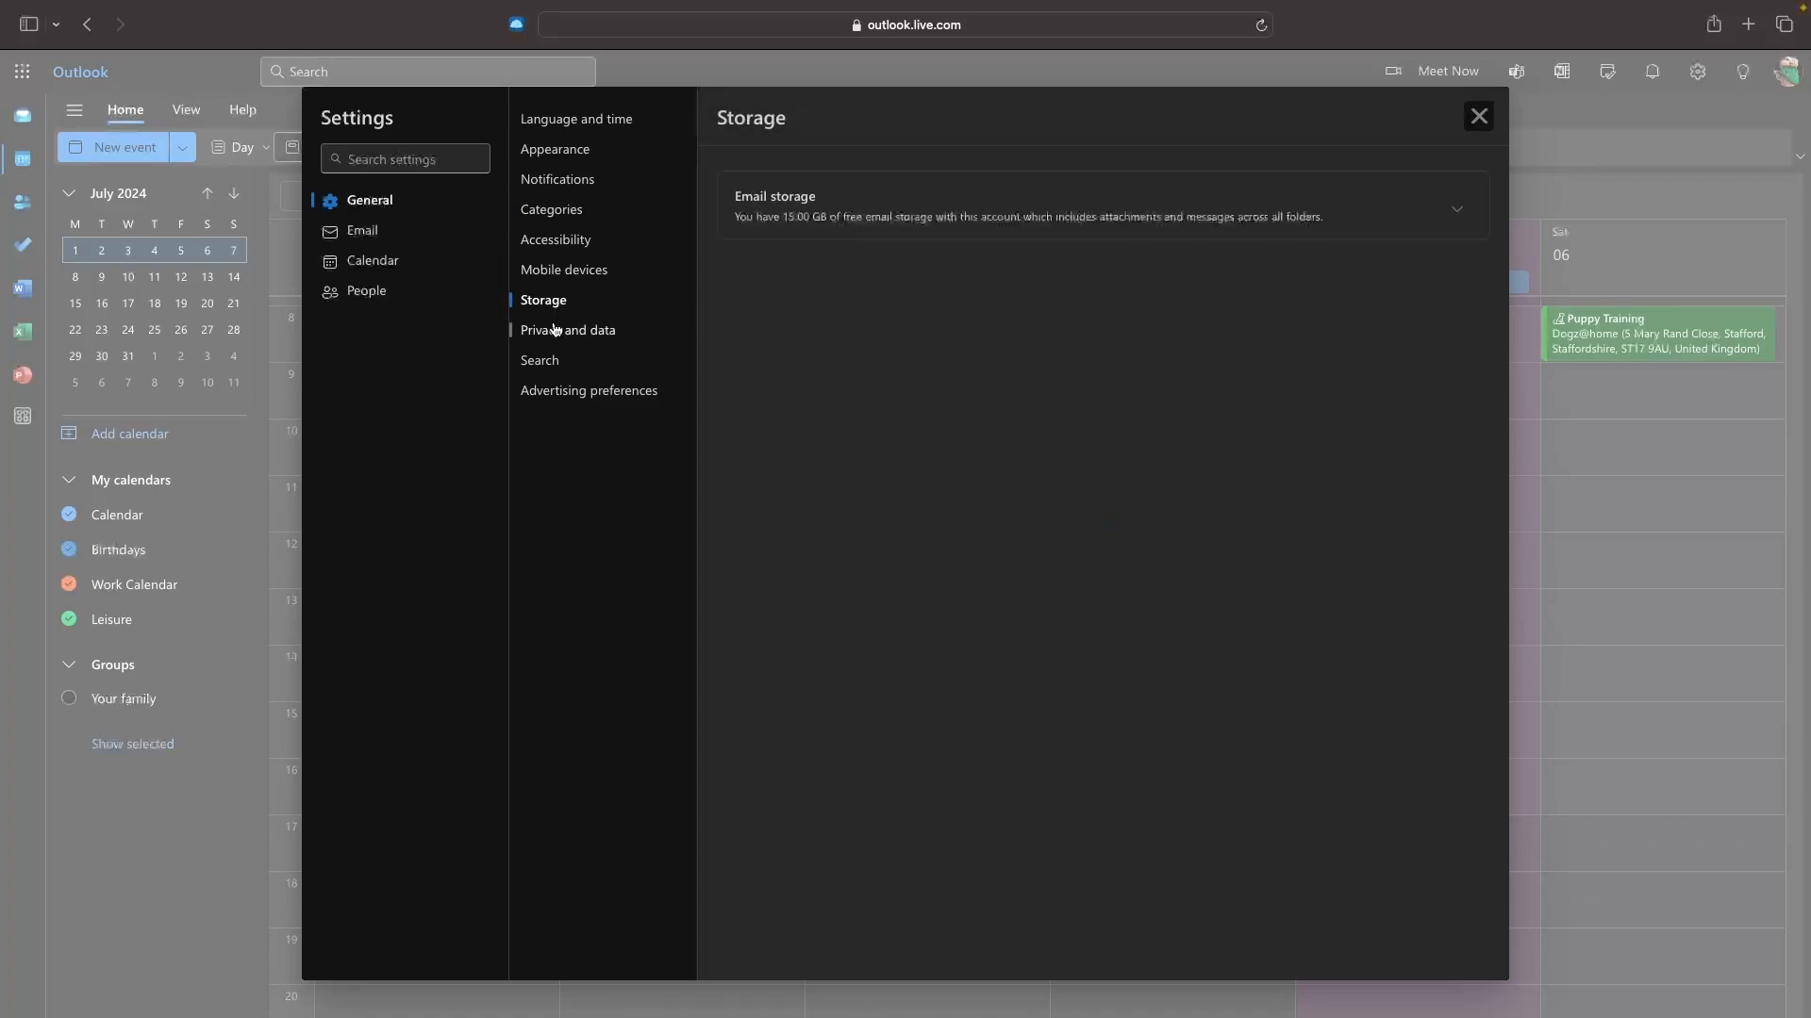
left_click(566, 273)
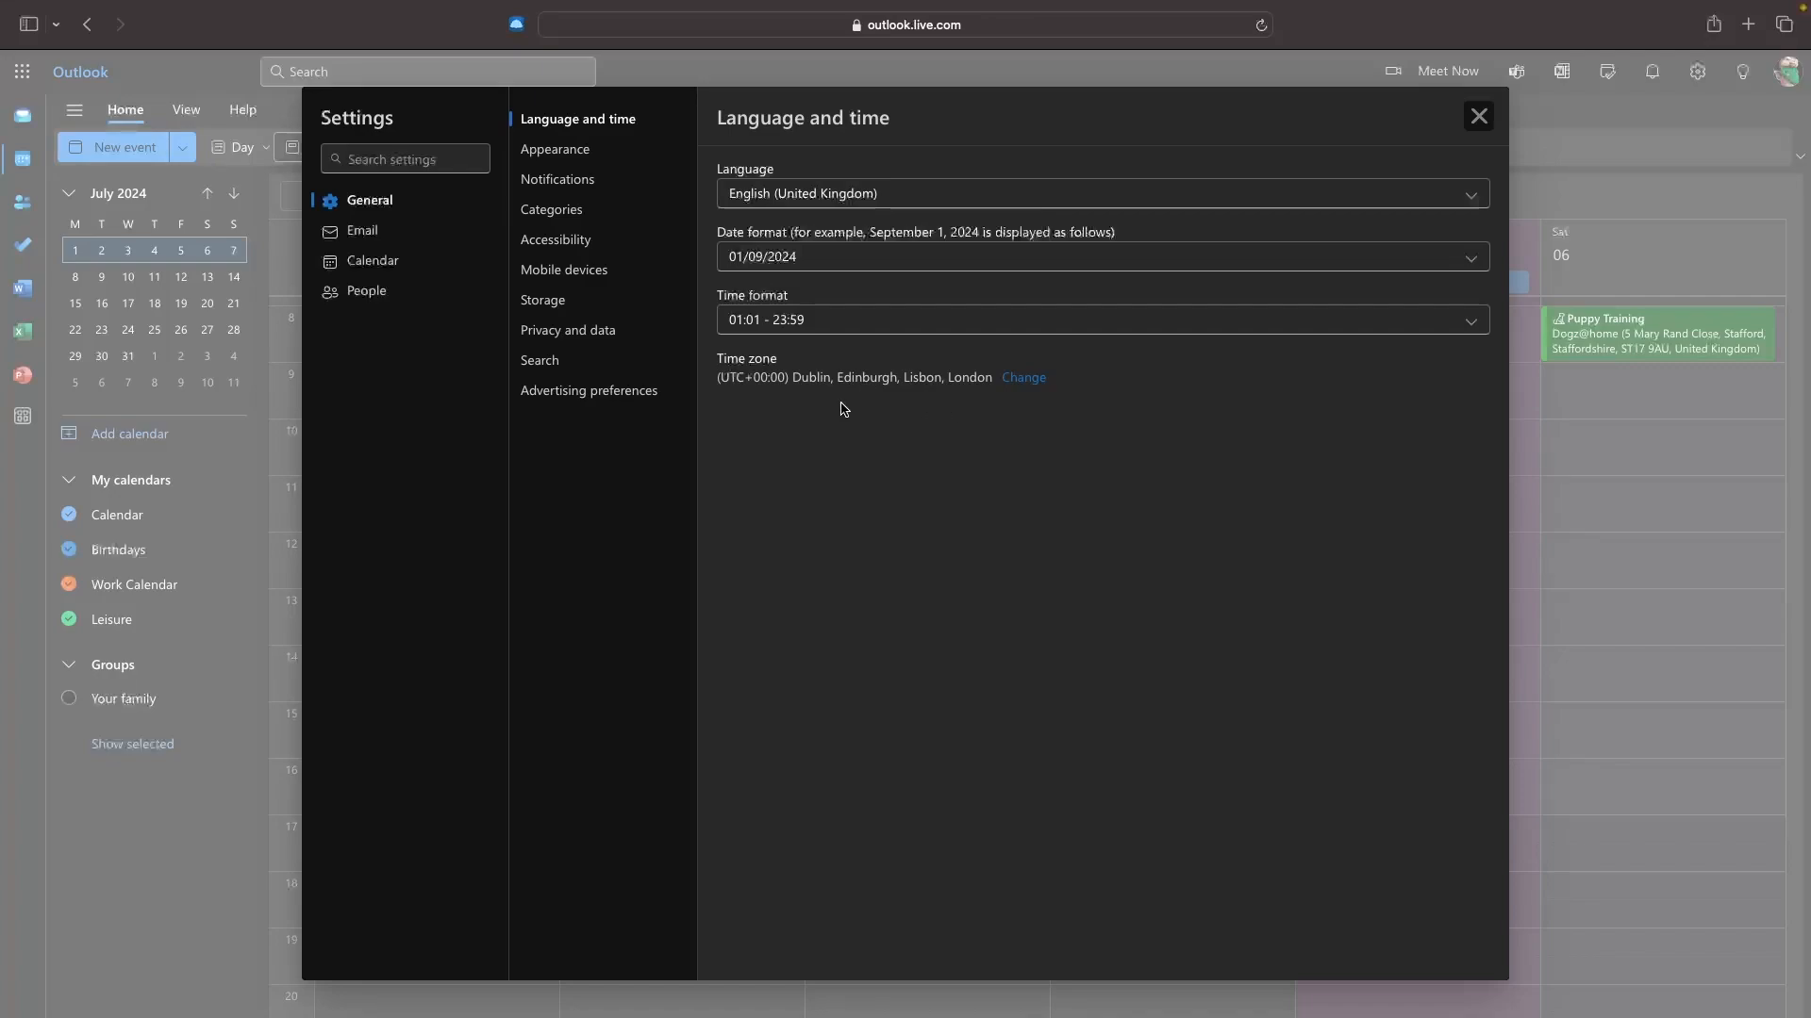
left_click(1478, 117)
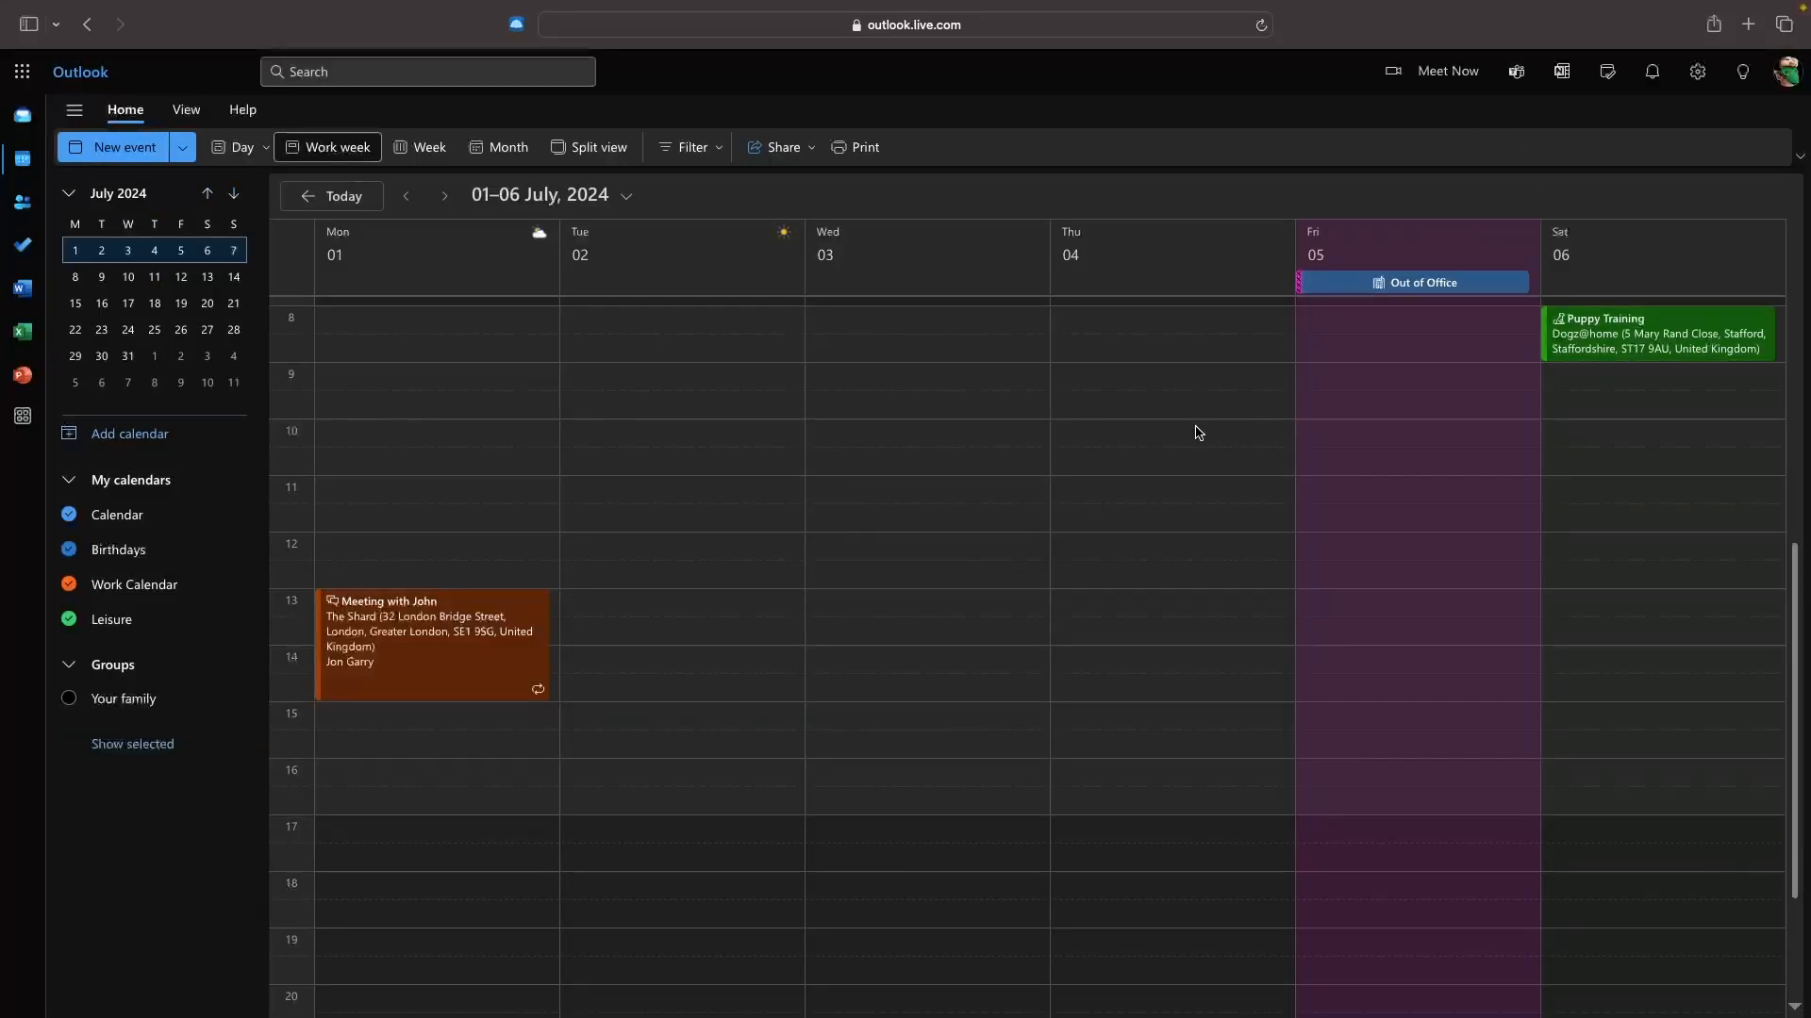